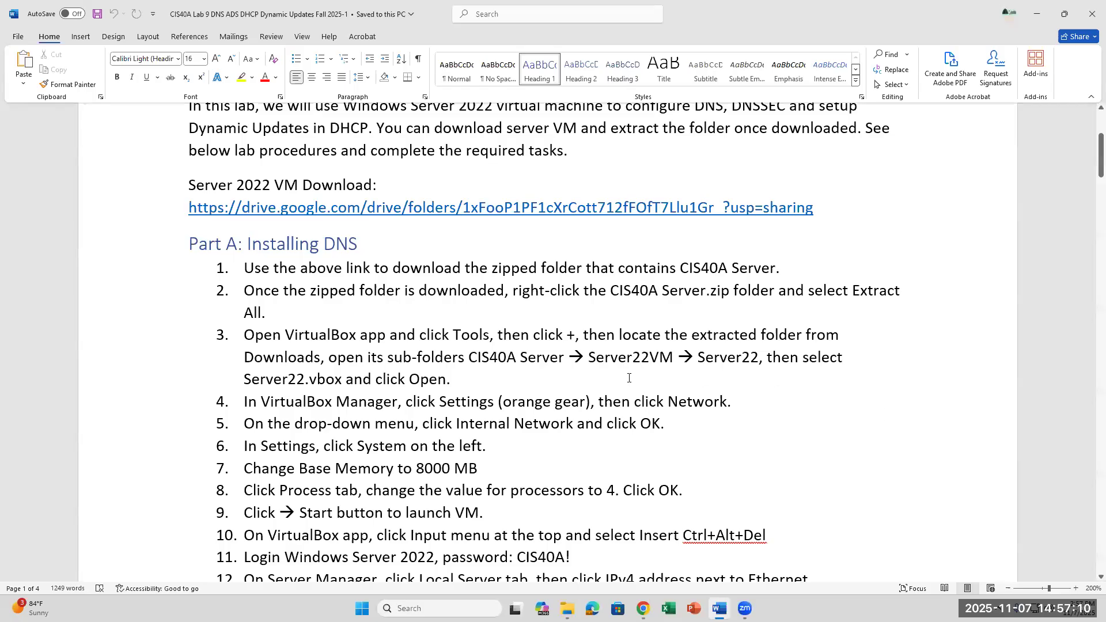
Step: Review the folder path given in step 3 of the lab instructions
{"action": "left_click", "coordinate": [648, 357]}
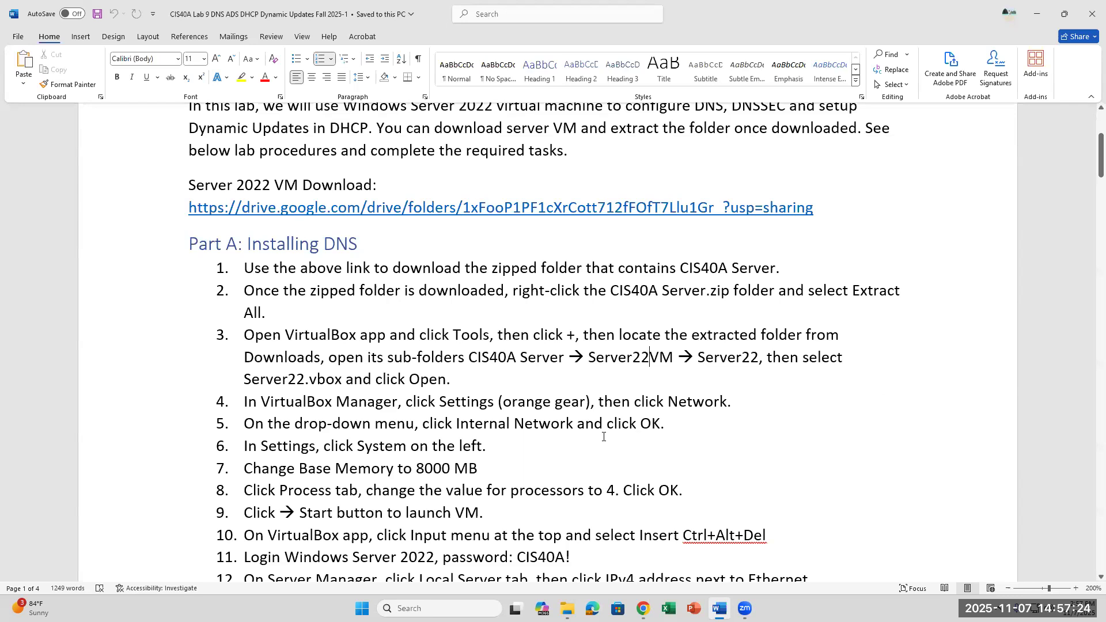
{"action": "key", "text": "Down"}
{"action": "scroll", "coordinate": [663, 394], "scroll_direction": "down", "scroll_amount": 2}
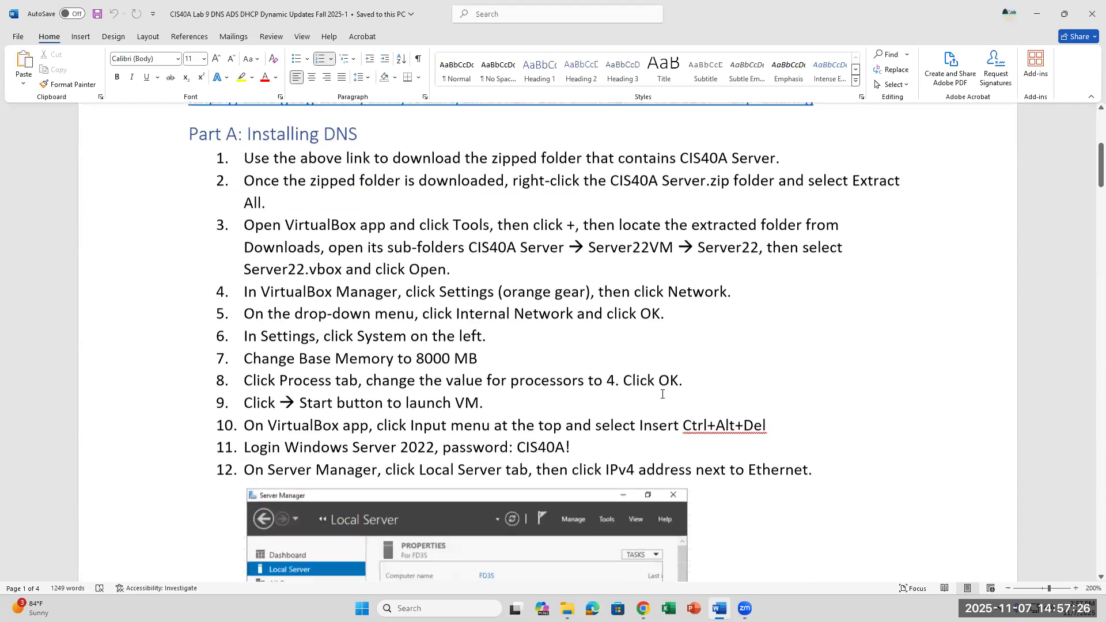
{"action": "scroll", "coordinate": [663, 394], "scroll_direction": "up", "scroll_amount": 2}
{"action": "scroll", "coordinate": [663, 394], "scroll_direction": "down", "scroll_amount": 2}
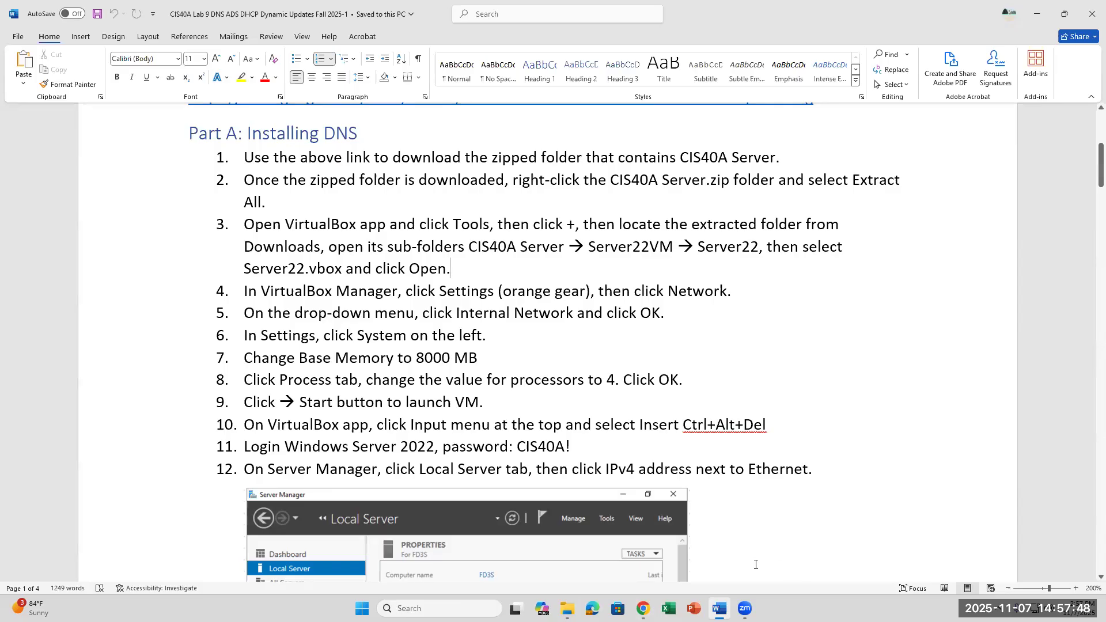
Step: Show the Desktop in File Explorer and select the CIS40A Server zip file
{"action": "left_click", "coordinate": [567, 609]}
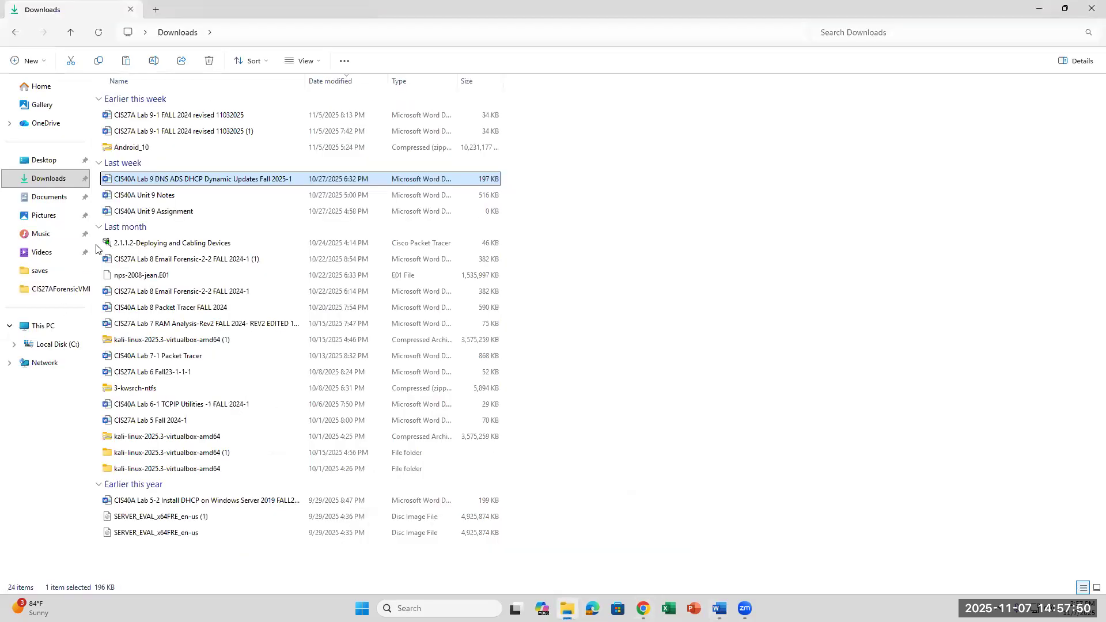
{"action": "left_click", "coordinate": [45, 160]}
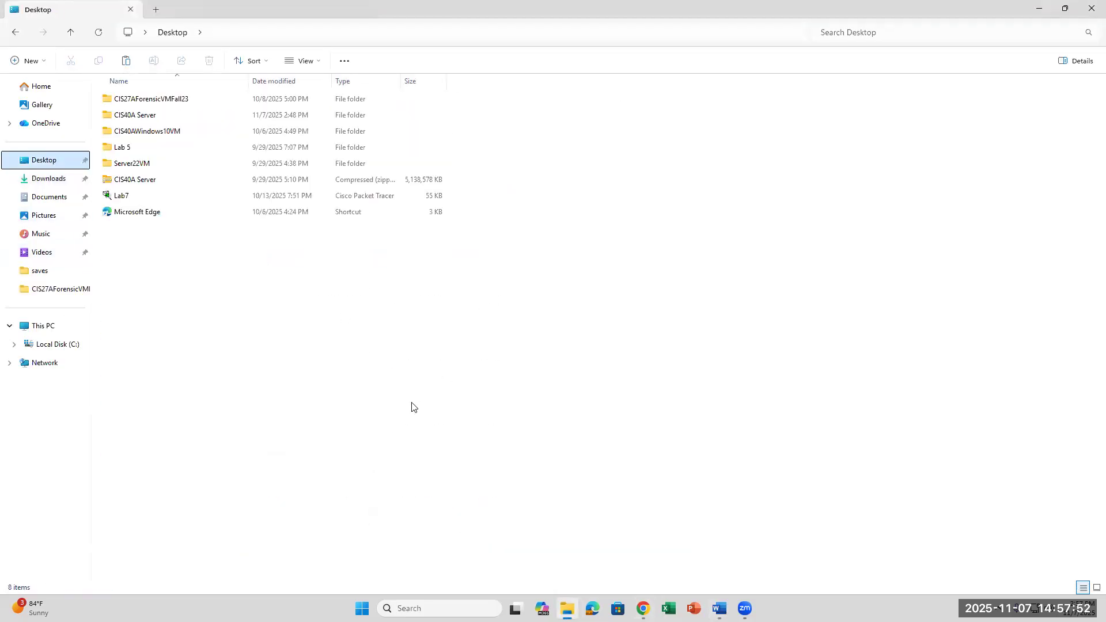
{"action": "left_click", "coordinate": [142, 180]}
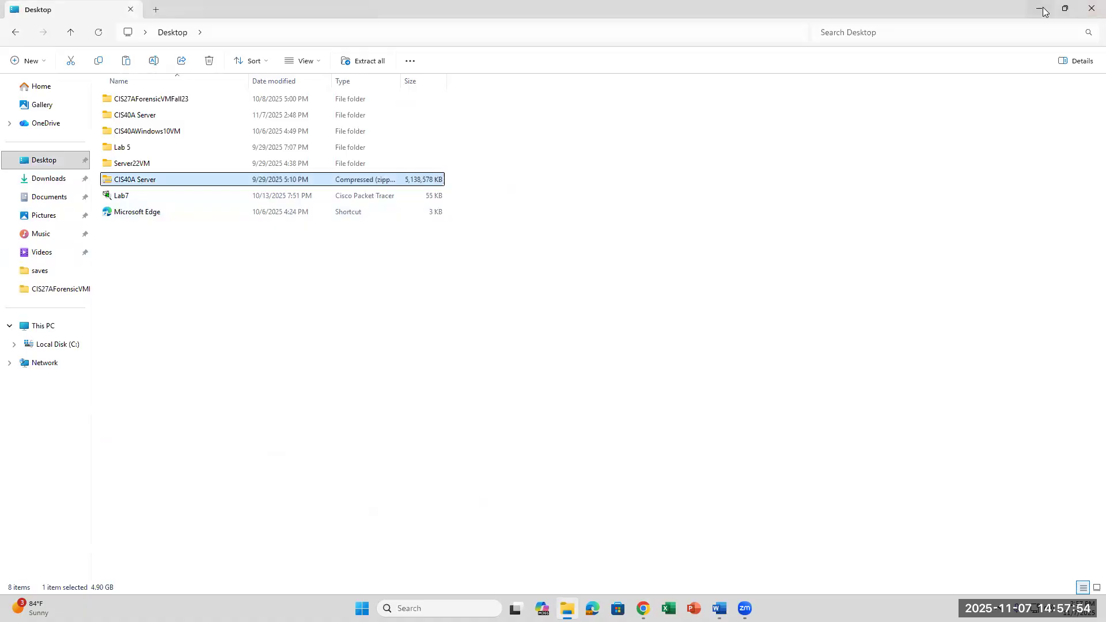
{"action": "left_click", "coordinate": [1041, 9]}
{"action": "left_click", "coordinate": [1041, 14]}
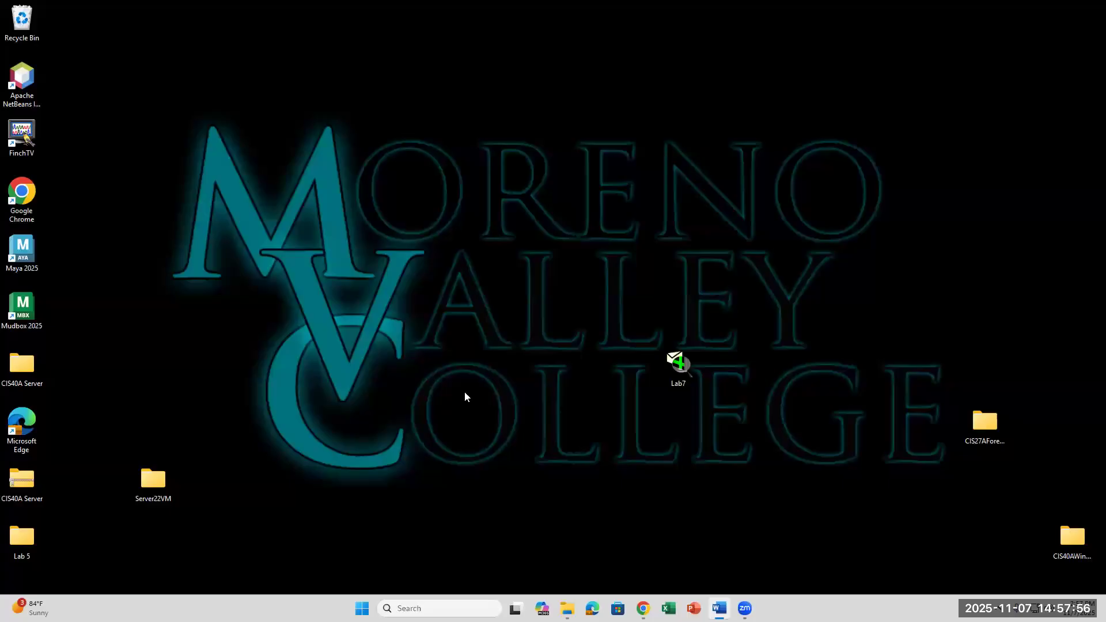
Step: Open the extracted CIS40A Server folder and its Server22VM subfolder
{"action": "right_click", "coordinate": [18, 480]}
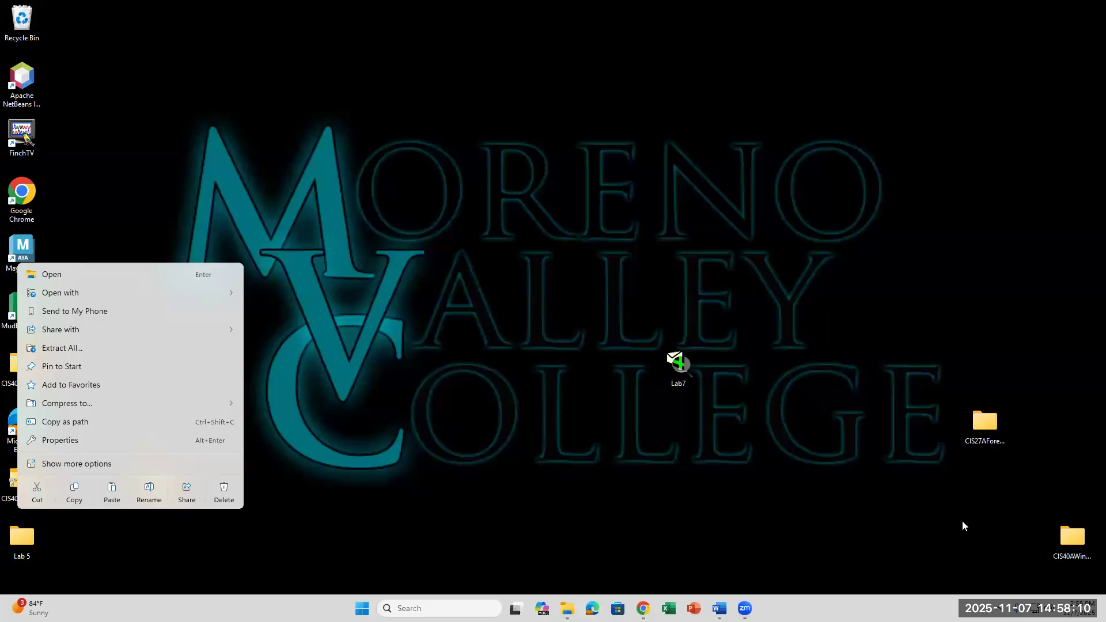
{"action": "left_click", "coordinate": [872, 511]}
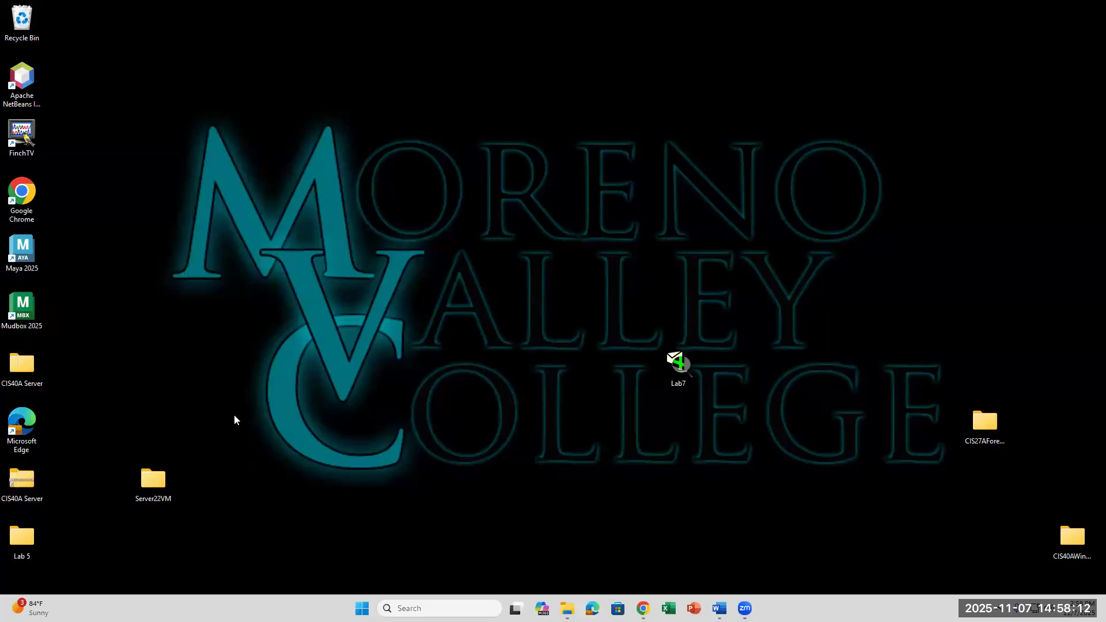
{"action": "double_click", "coordinate": [26, 363]}
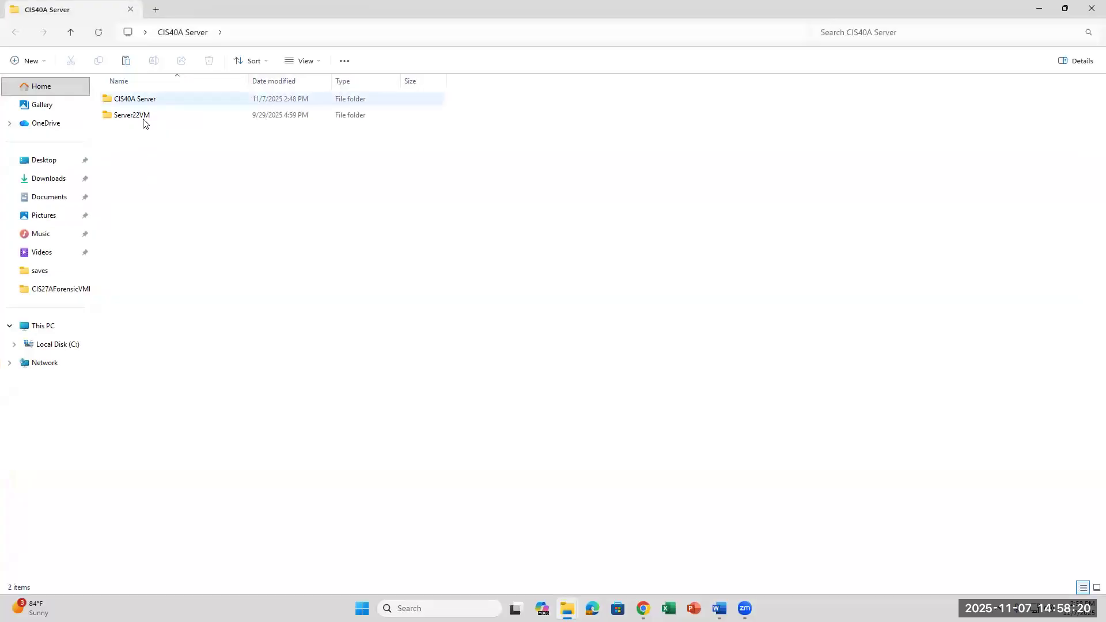
{"action": "double_click", "coordinate": [161, 115]}
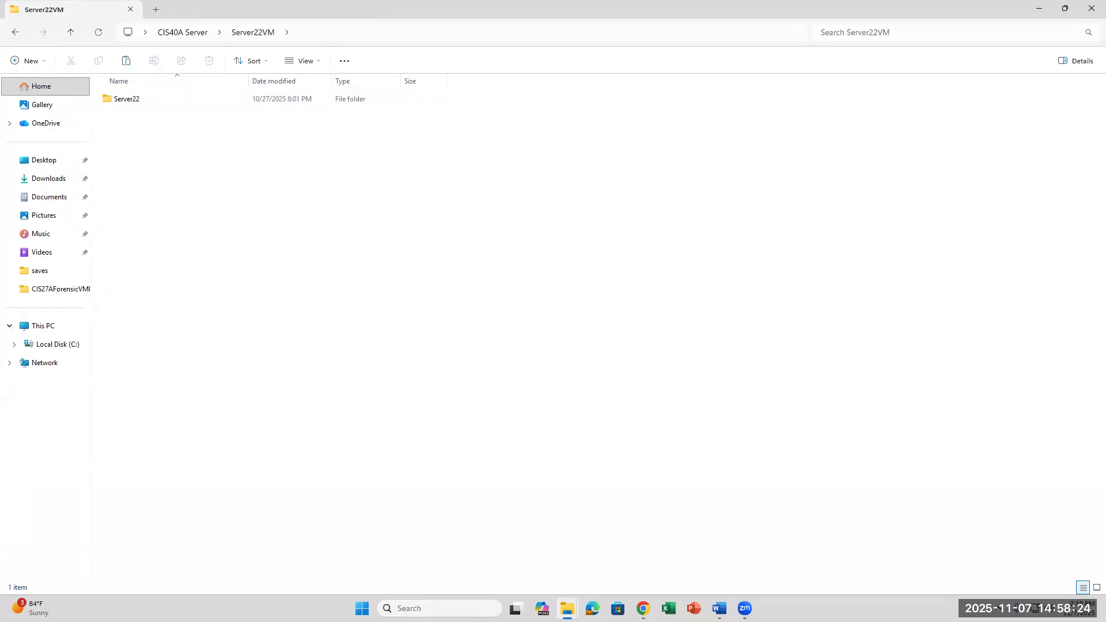
Step: Highlight 'the zipped folder' in step 1 of the lab instructions
{"action": "left_click", "coordinate": [643, 608]}
{"action": "left_click", "coordinate": [643, 608]}
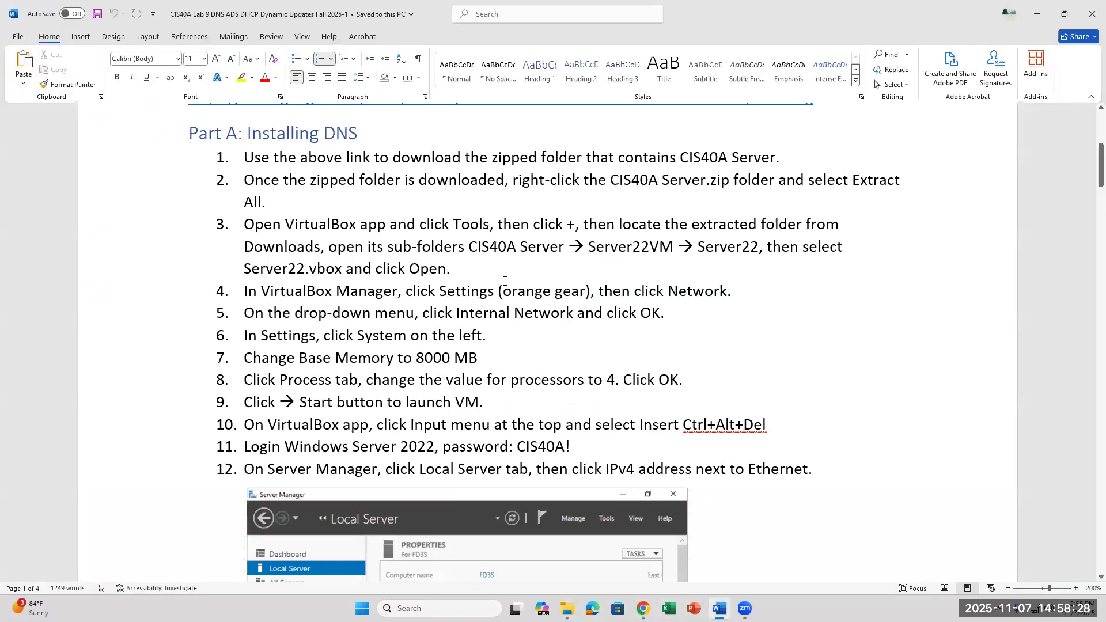
{"action": "scroll", "coordinate": [504, 280], "scroll_direction": "up", "scroll_amount": 4}
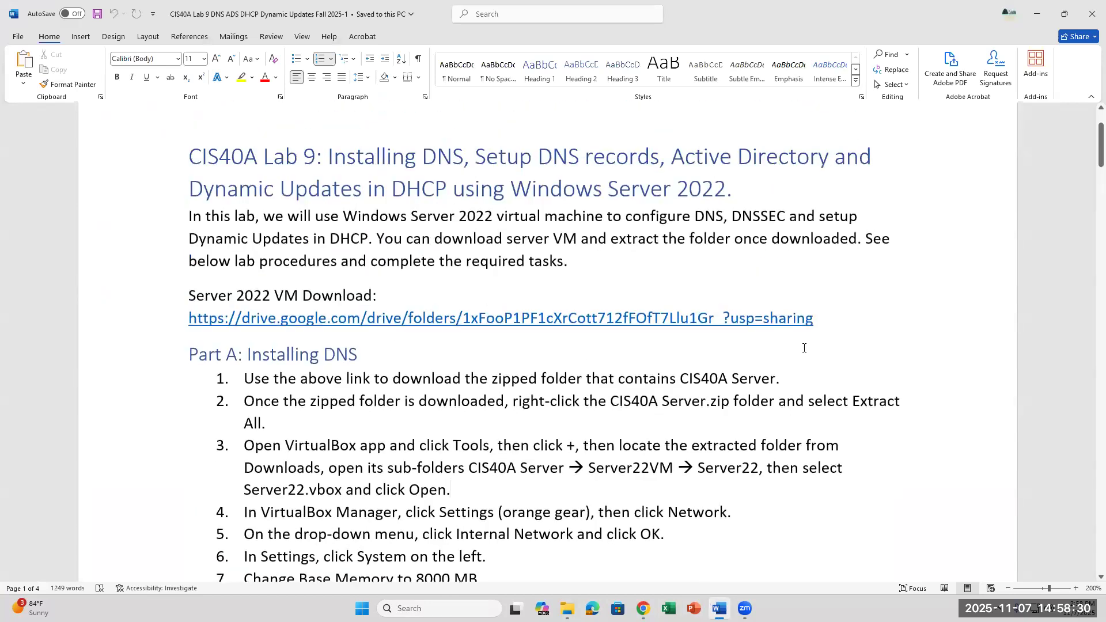
{"action": "left_click", "coordinate": [862, 327]}
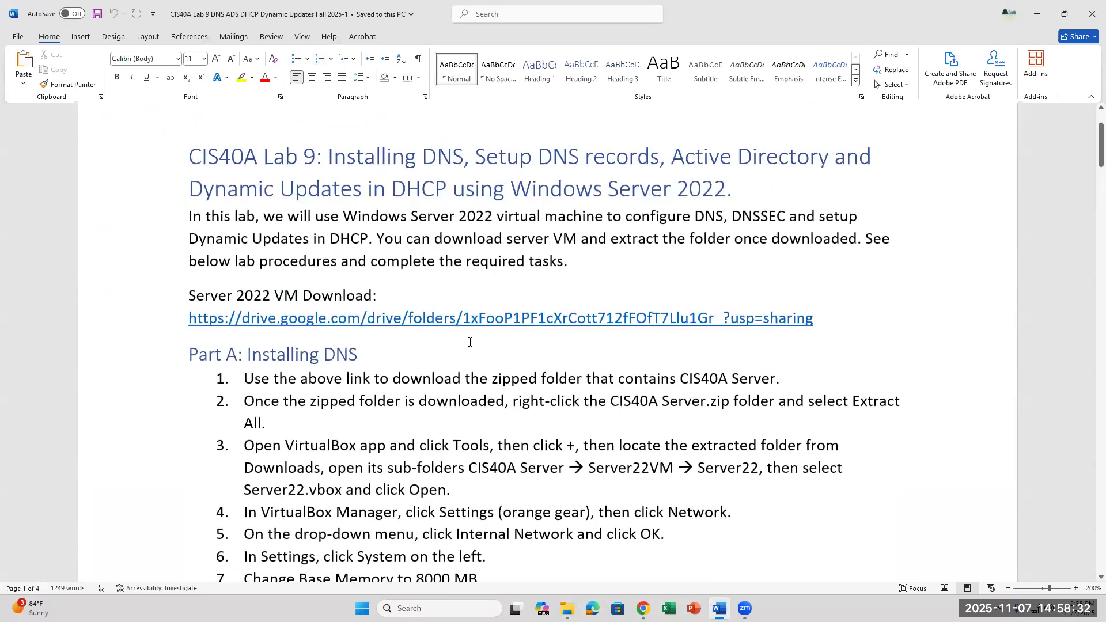
{"action": "left_click_drag", "start_coordinate": [490, 385], "coordinate": [579, 381]}
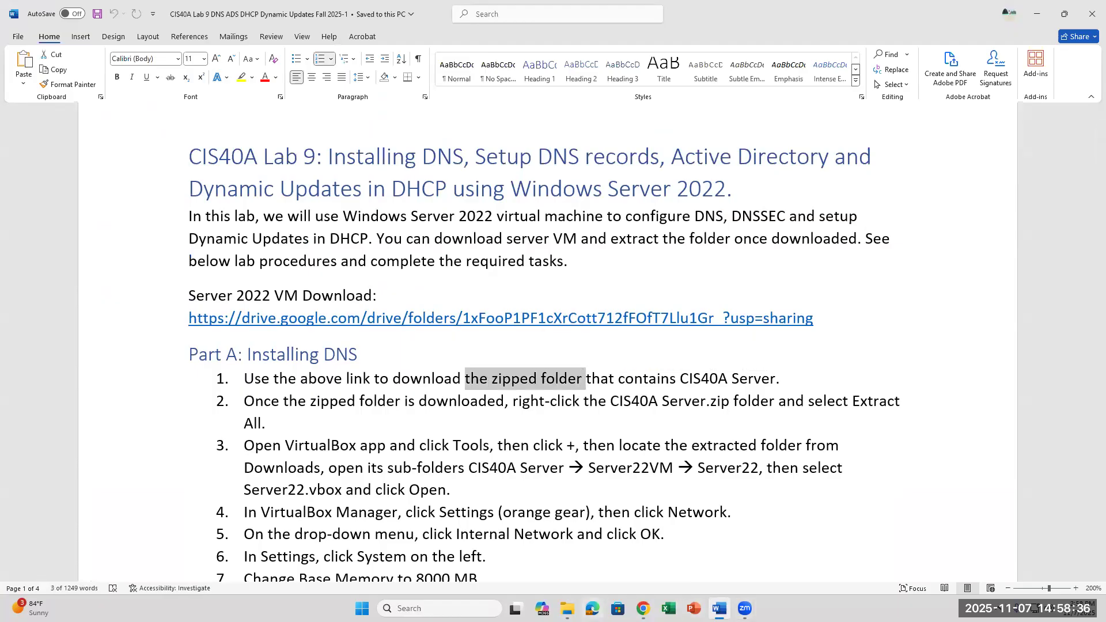
Step: Back in the Desktop window, select the extracted CIS40A Server folder beside its zip
{"action": "mouse_move", "coordinate": [567, 608]}
{"action": "left_click", "coordinate": [505, 541]}
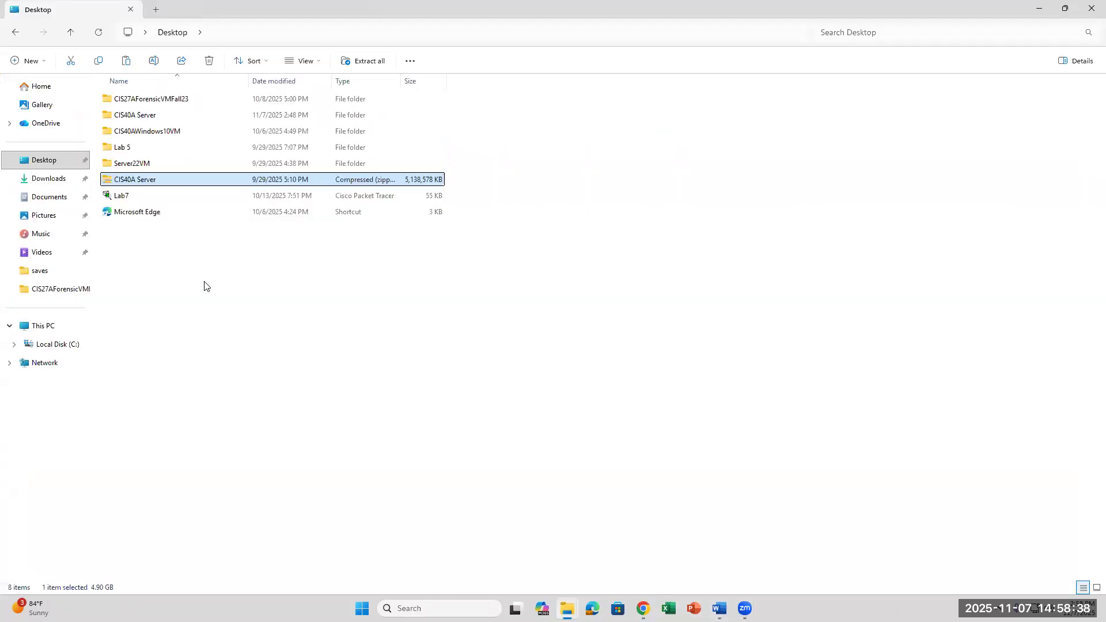
{"action": "right_click", "coordinate": [127, 184]}
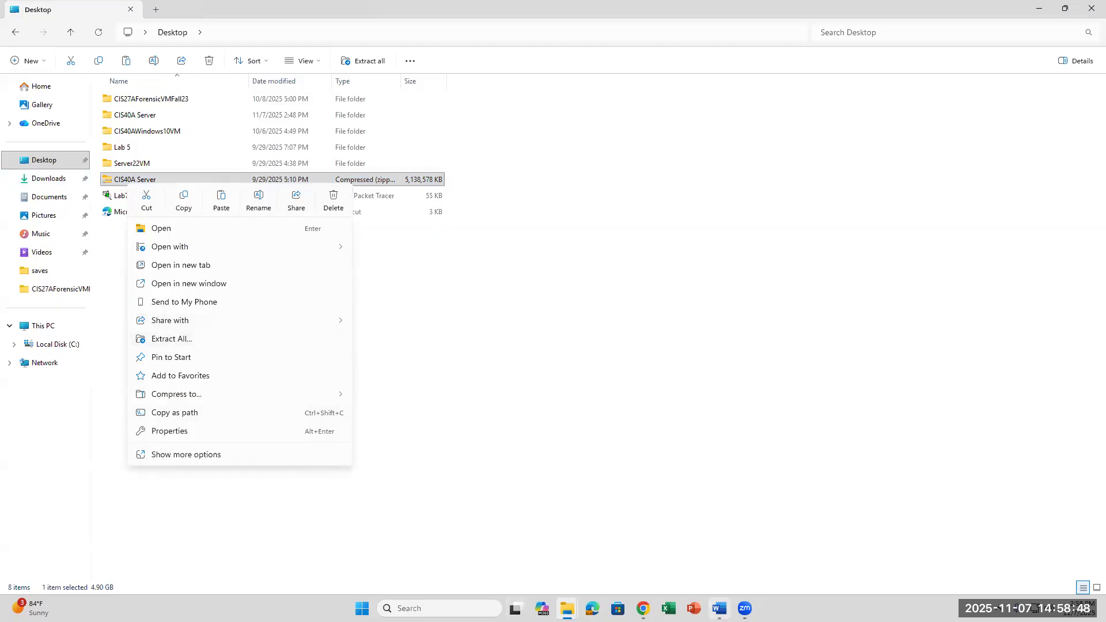
{"action": "mouse_move", "coordinate": [719, 609]}
{"action": "left_click", "coordinate": [444, 299]}
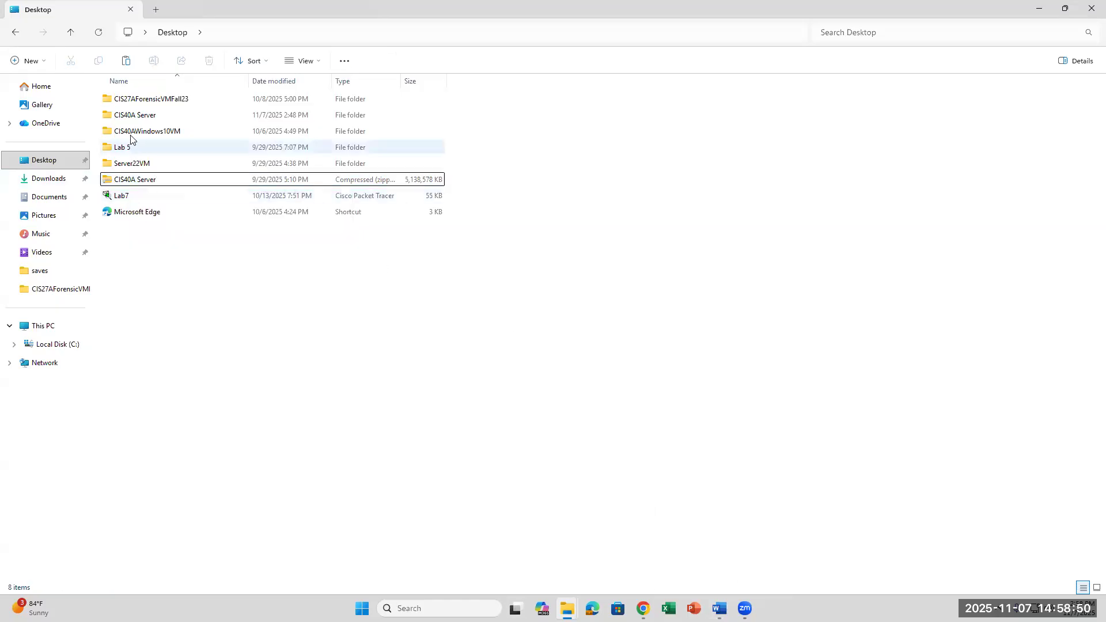
{"action": "left_click", "coordinate": [144, 119]}
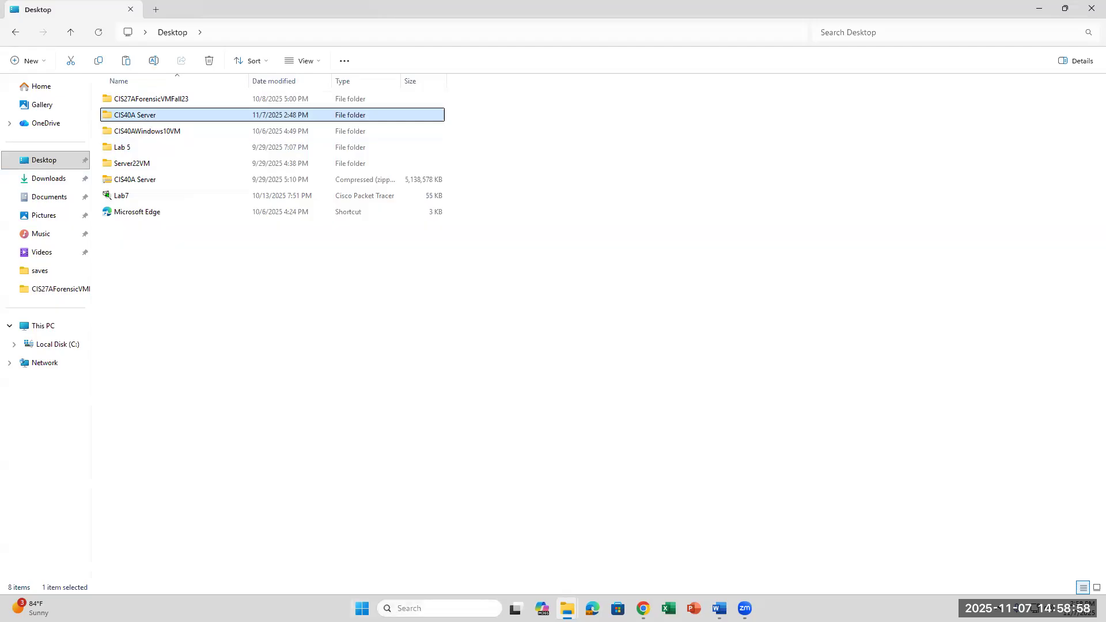
Step: Launch Oracle VirtualBox by searching for 'virtua'
{"action": "left_click", "coordinate": [439, 609]}
{"action": "type", "text": "virtua"}
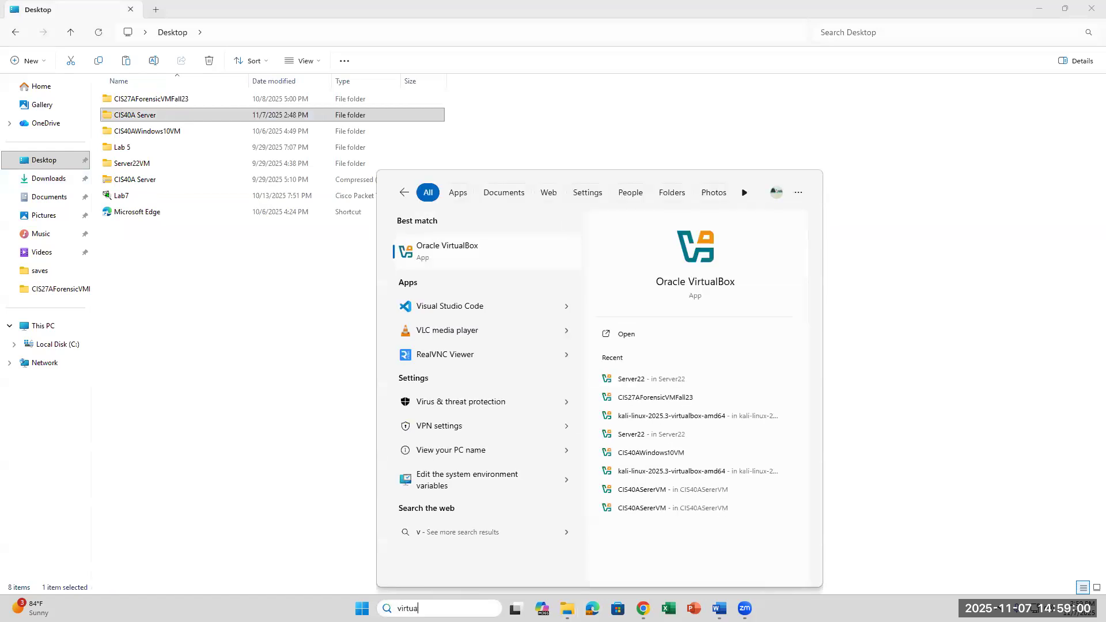
{"action": "key", "text": "Return"}
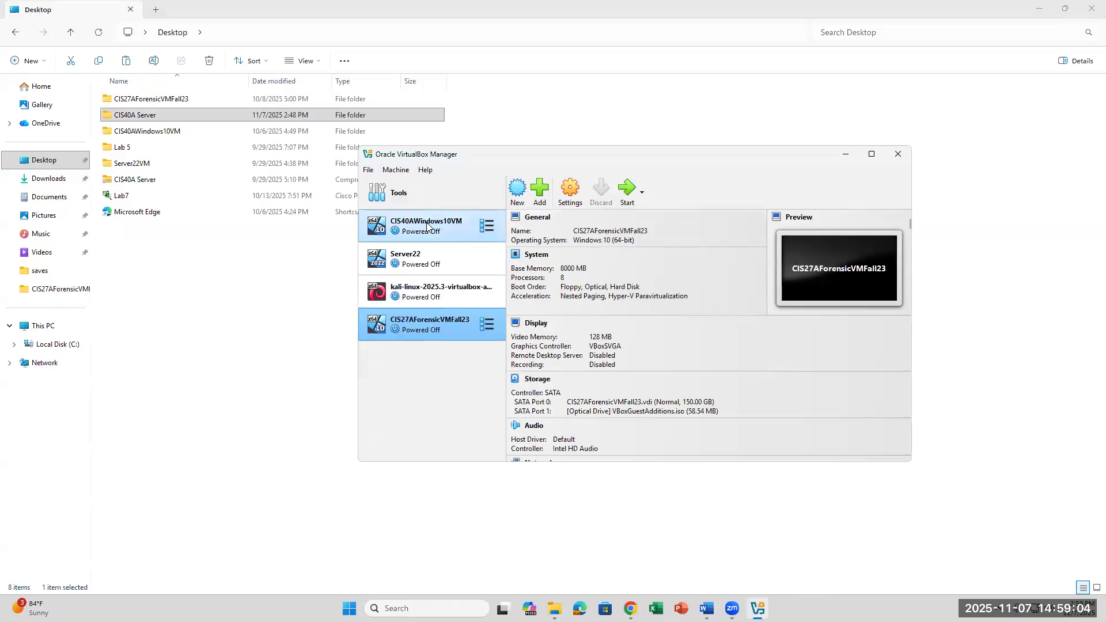
Step: Remove Server22 from the machine list with Remove only, keeping its files
{"action": "left_click", "coordinate": [426, 226]}
{"action": "right_click", "coordinate": [426, 222]}
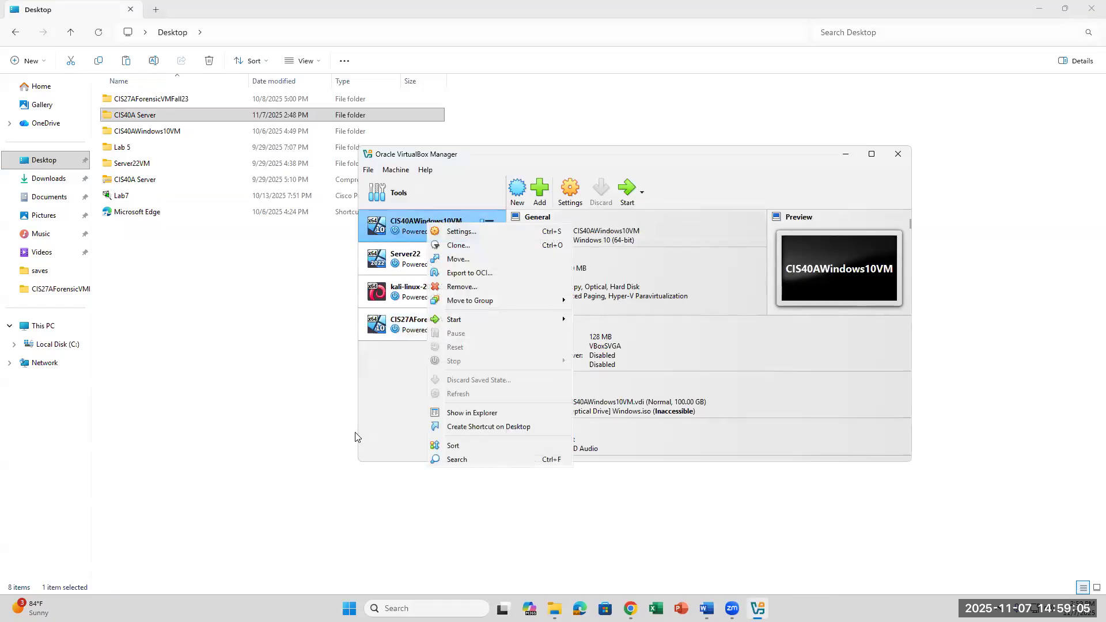
{"action": "left_click", "coordinate": [388, 396]}
{"action": "left_click", "coordinate": [427, 257]}
{"action": "right_click", "coordinate": [429, 257]}
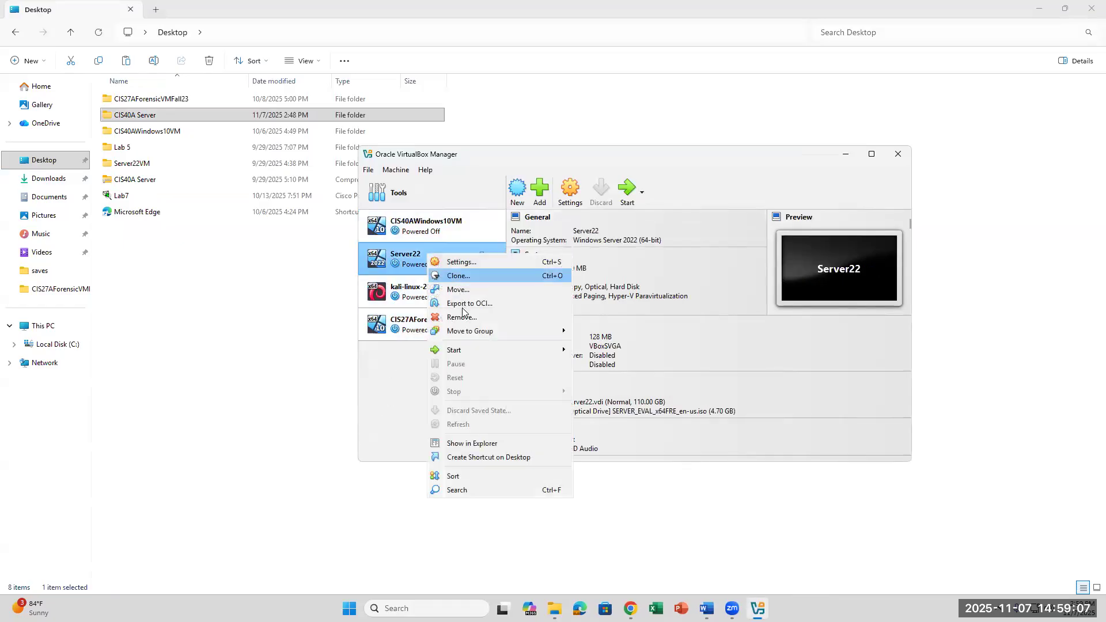
{"action": "left_click", "coordinate": [501, 319]}
{"action": "left_click", "coordinate": [652, 368]}
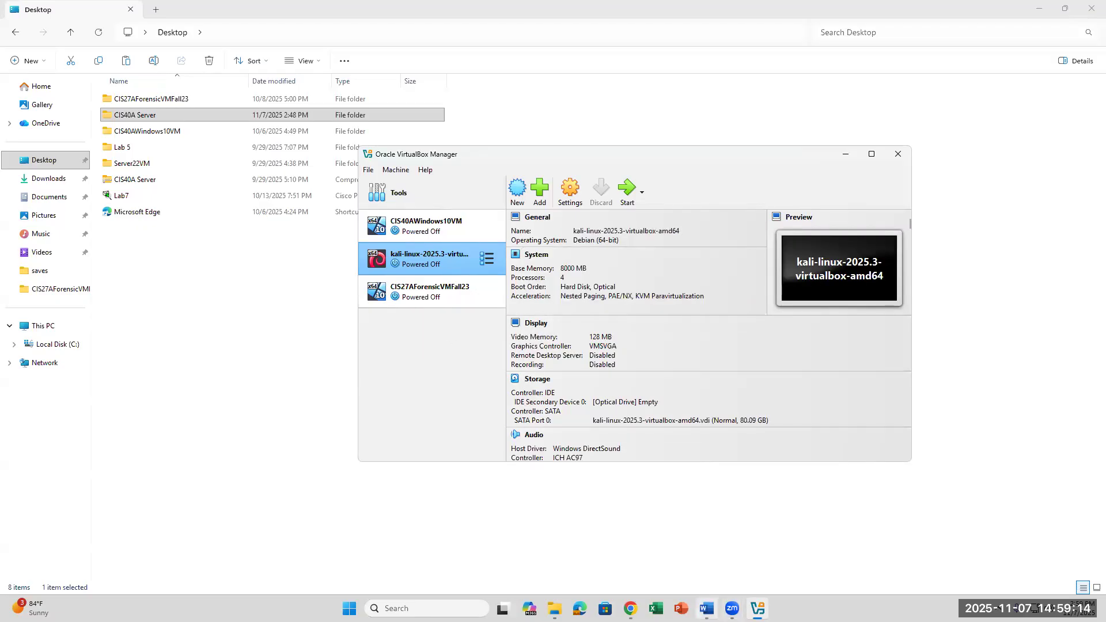
Step: Highlight the VirtualBox instruction in step 3 of the lab, then return to VirtualBox
{"action": "left_click", "coordinate": [709, 608]}
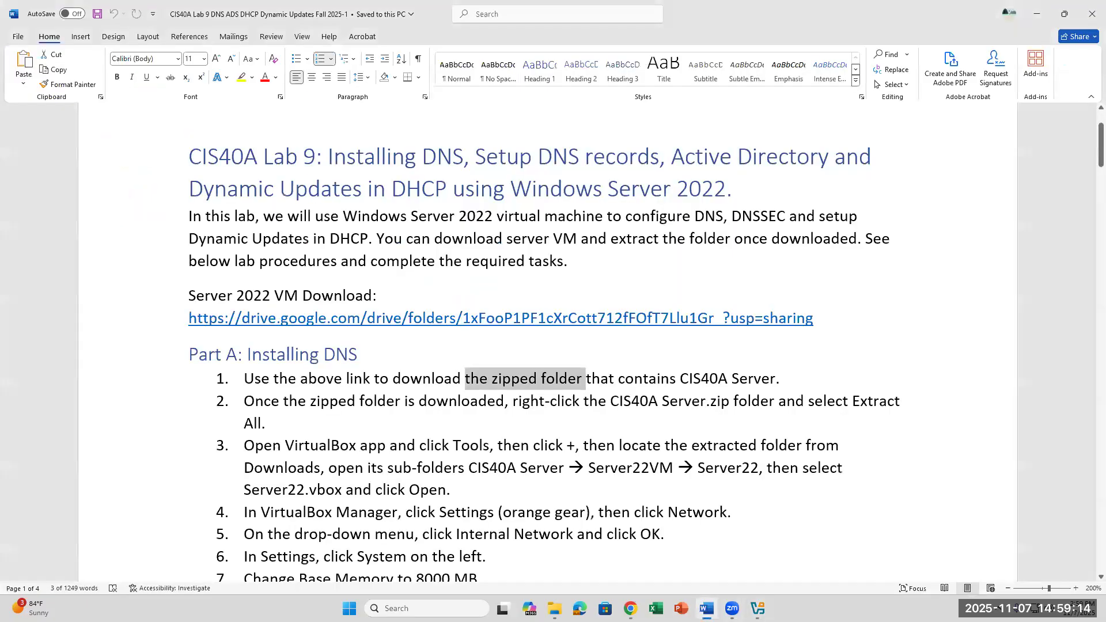
{"action": "left_click", "coordinate": [482, 422]}
{"action": "scroll", "coordinate": [484, 420], "scroll_direction": "down", "scroll_amount": 2}
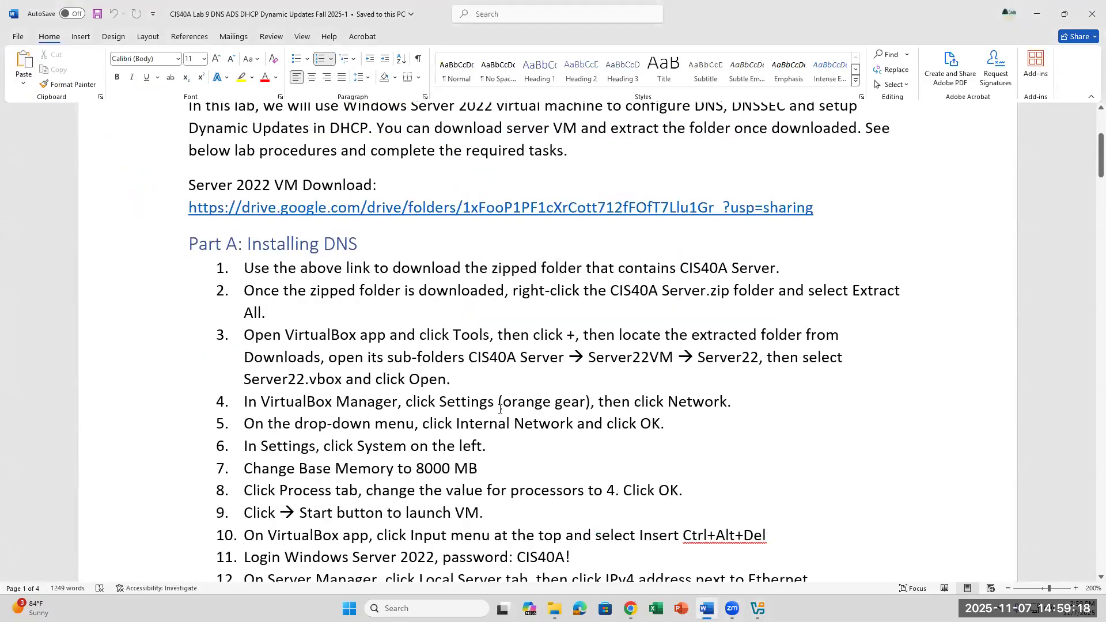
{"action": "left_click_drag", "start_coordinate": [285, 335], "coordinate": [567, 341]}
{"action": "key", "text": "alt+Tab"}
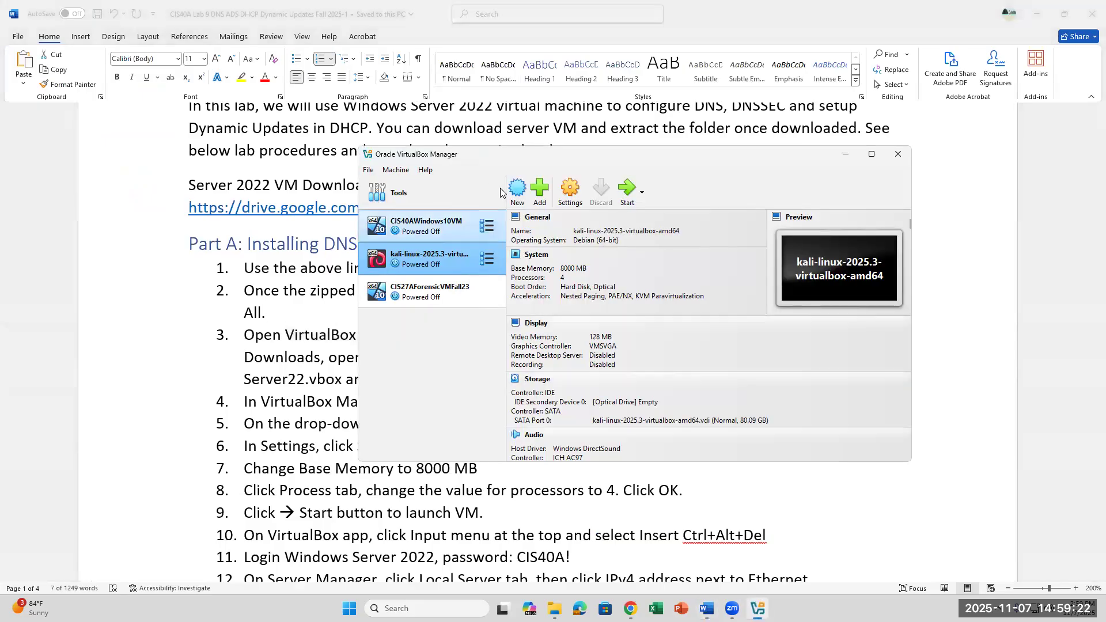
Step: In the Add machine dialog, browse Desktop > CIS40A Server > Server22VM > Server22
{"action": "left_click", "coordinate": [540, 196]}
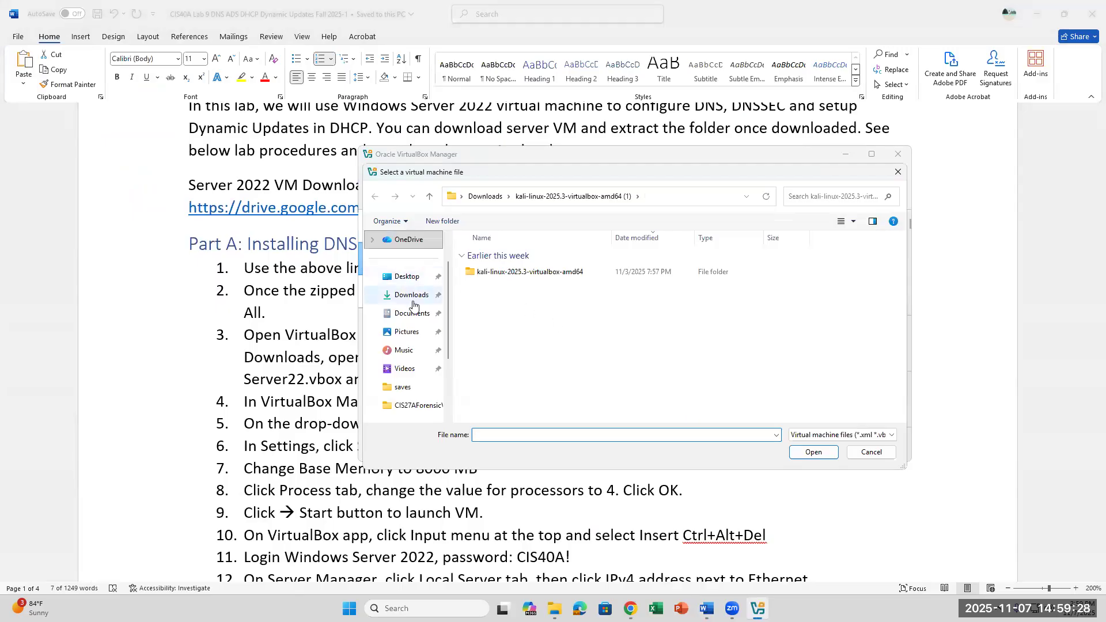
{"action": "left_click", "coordinate": [416, 279]}
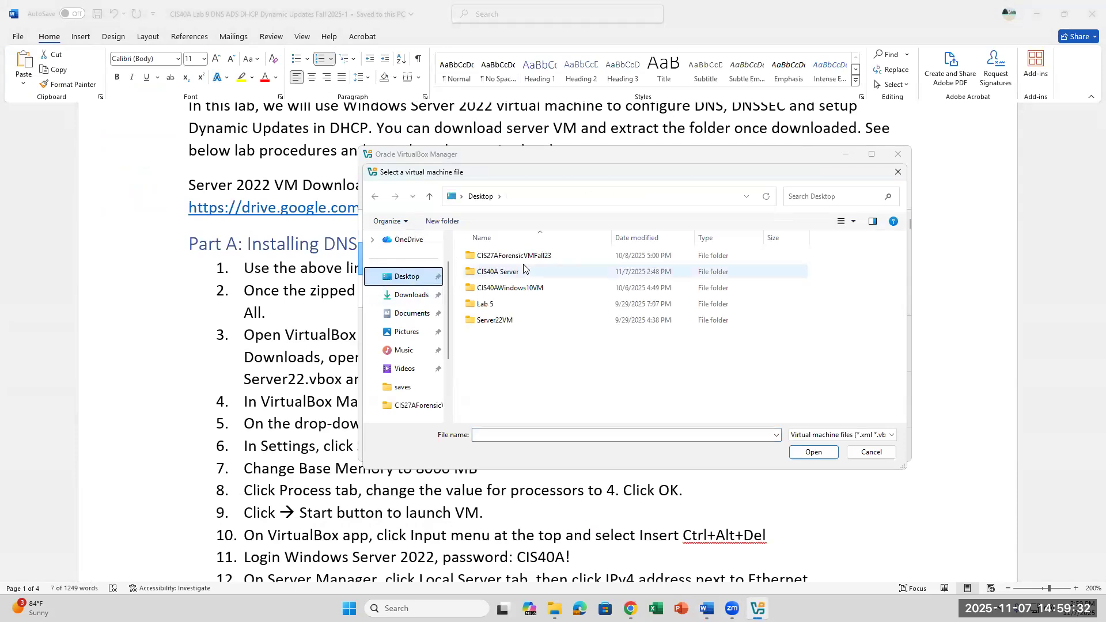
{"action": "left_click", "coordinate": [502, 276]}
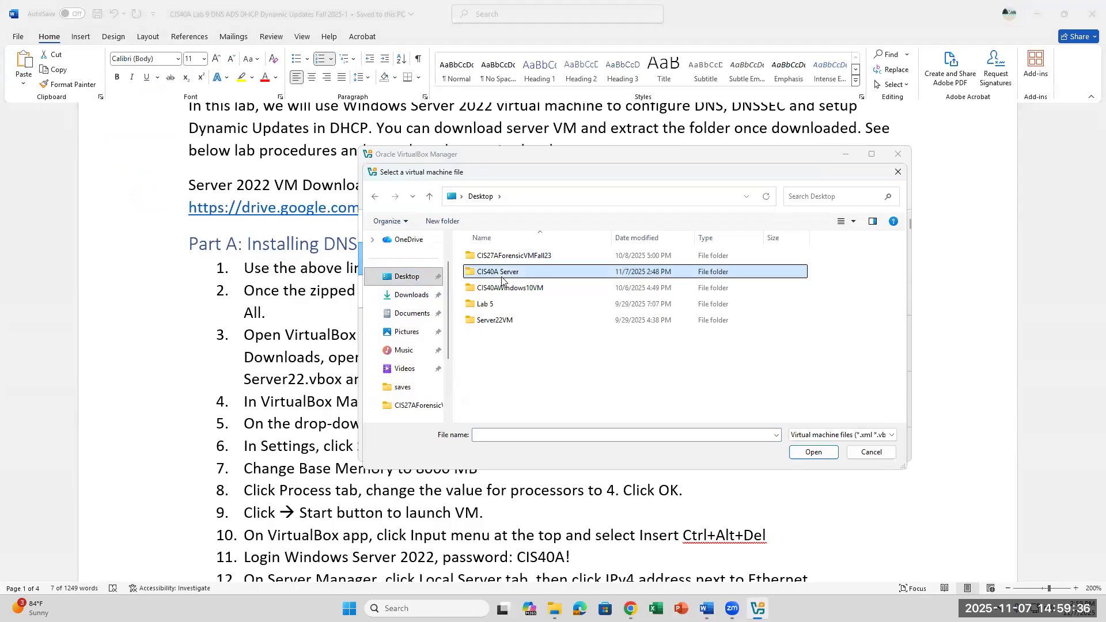
{"action": "double_click", "coordinate": [502, 276]}
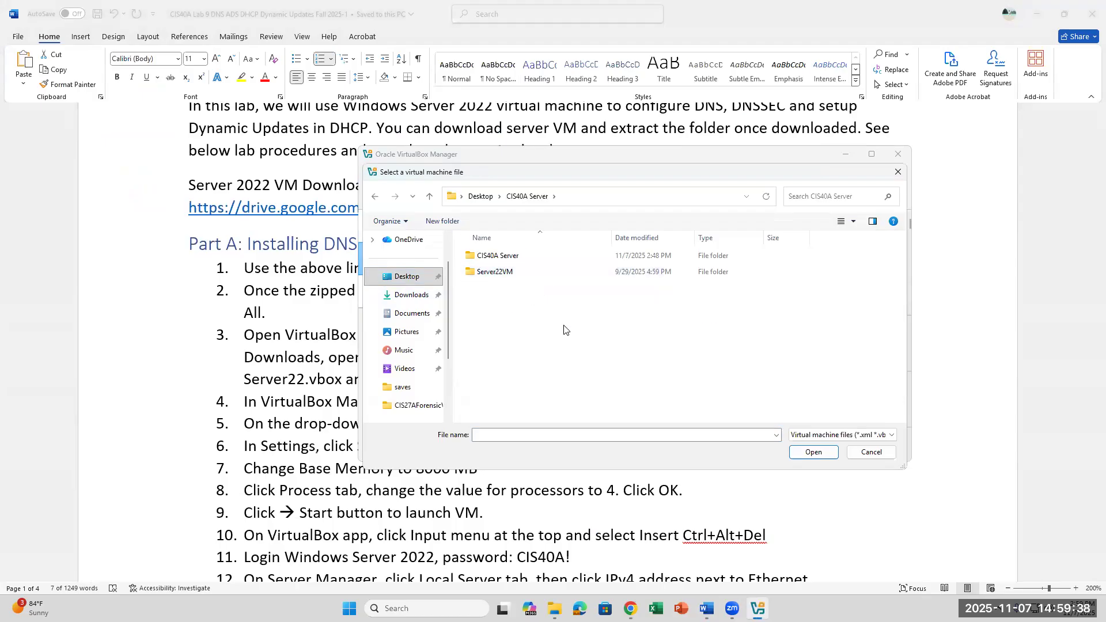
{"action": "double_click", "coordinate": [513, 272]}
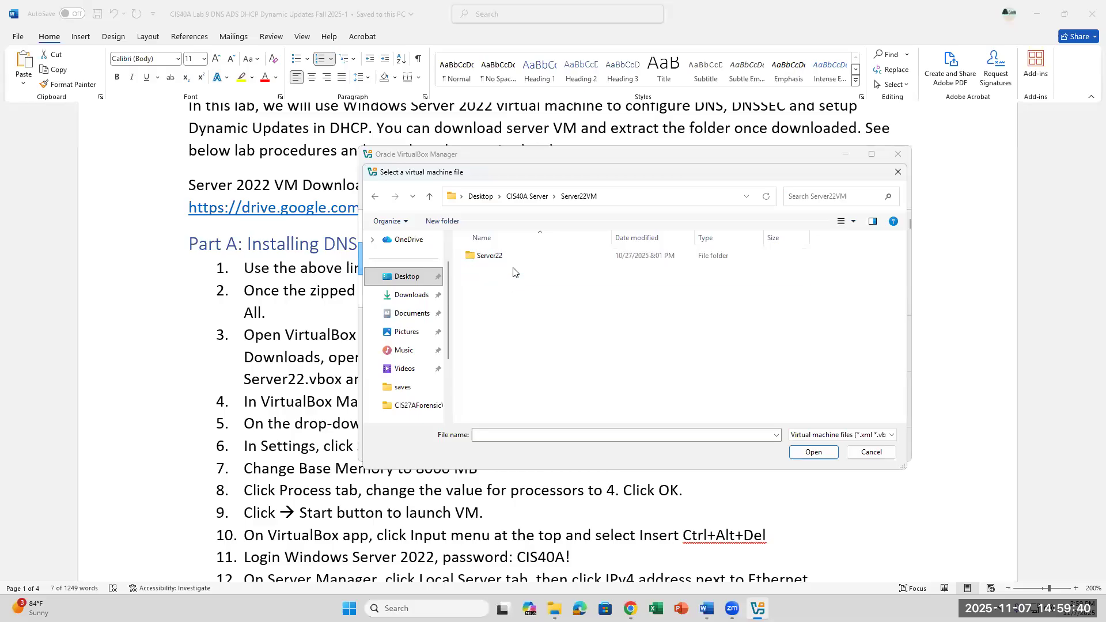
{"action": "double_click", "coordinate": [513, 257]}
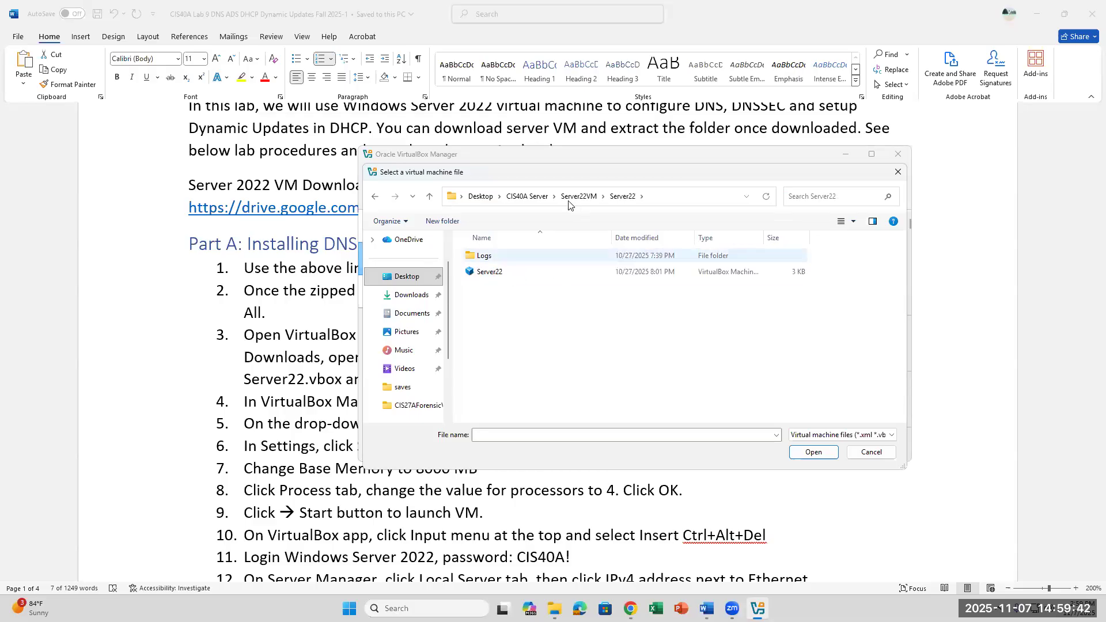
Step: Add Server22.vbox from CIS40A Server > CIS40A Server > Server22VM > Server22
{"action": "left_click", "coordinate": [529, 197]}
{"action": "double_click", "coordinate": [497, 257]}
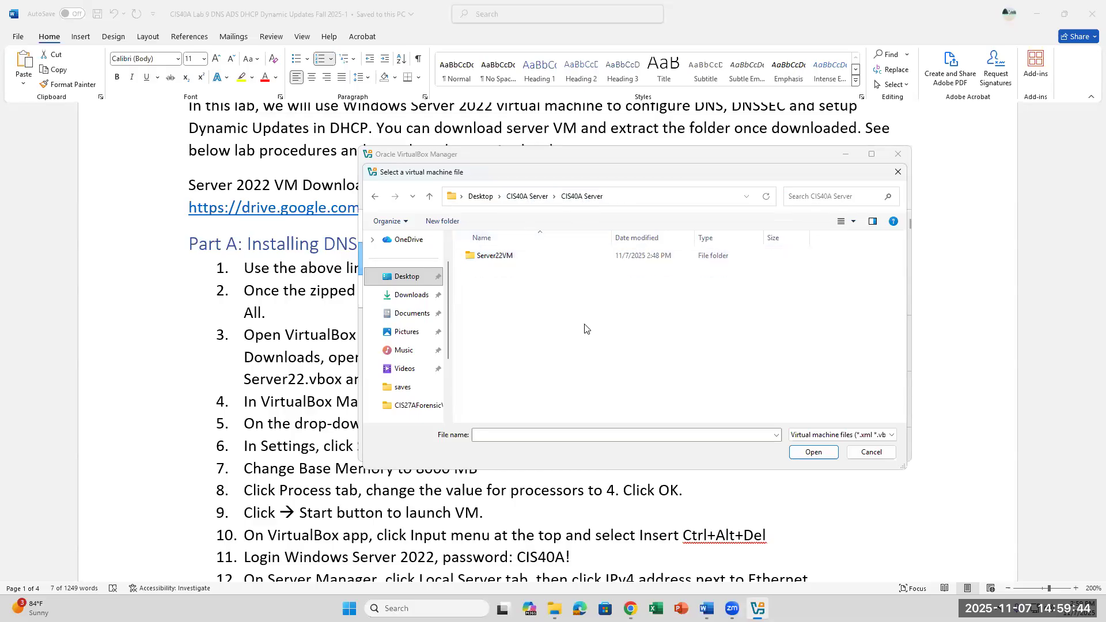
{"action": "double_click", "coordinate": [507, 259]}
{"action": "double_click", "coordinate": [499, 257]}
{"action": "left_click", "coordinate": [499, 257]}
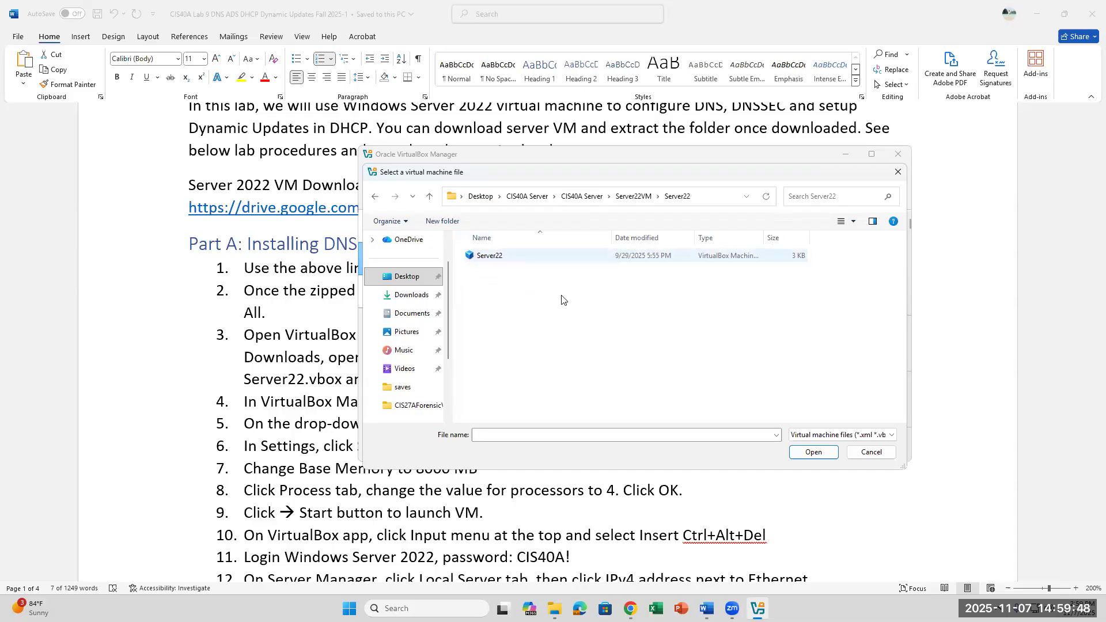
{"action": "left_click", "coordinate": [823, 455]}
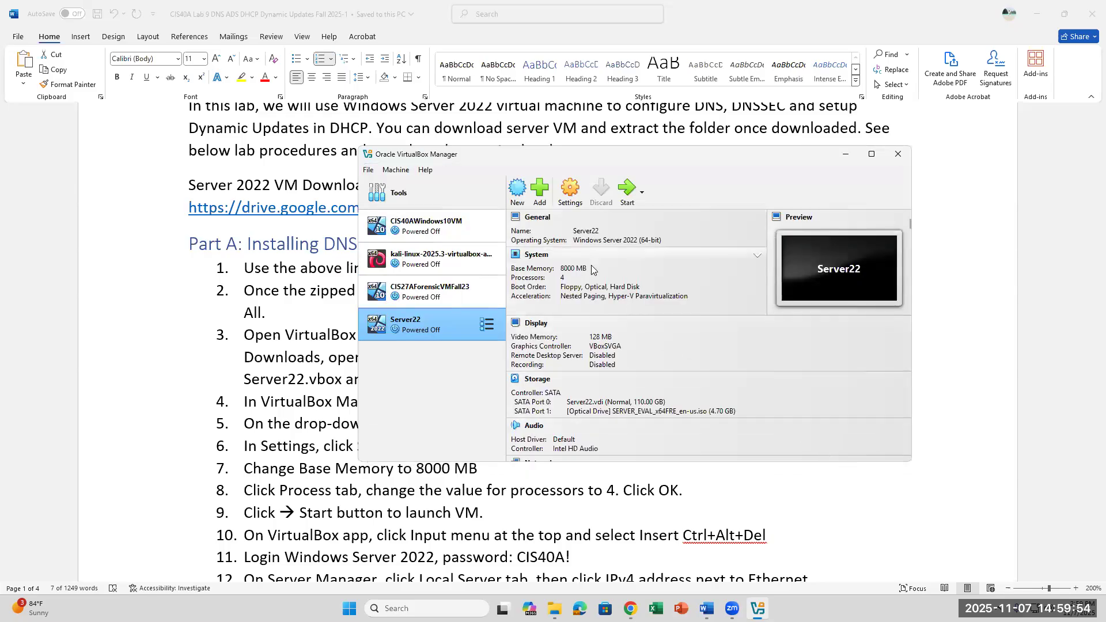
{"action": "left_click", "coordinate": [315, 449]}
{"action": "scroll", "coordinate": [490, 452], "scroll_direction": "down", "scroll_amount": 3}
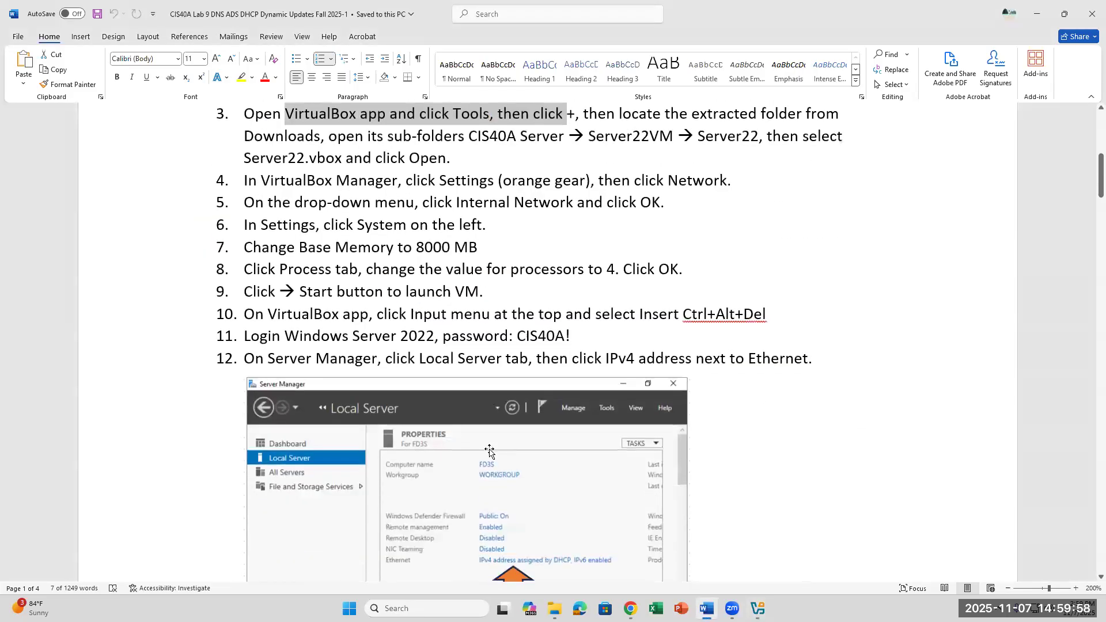
{"action": "left_click_drag", "start_coordinate": [477, 248], "coordinate": [268, 250]}
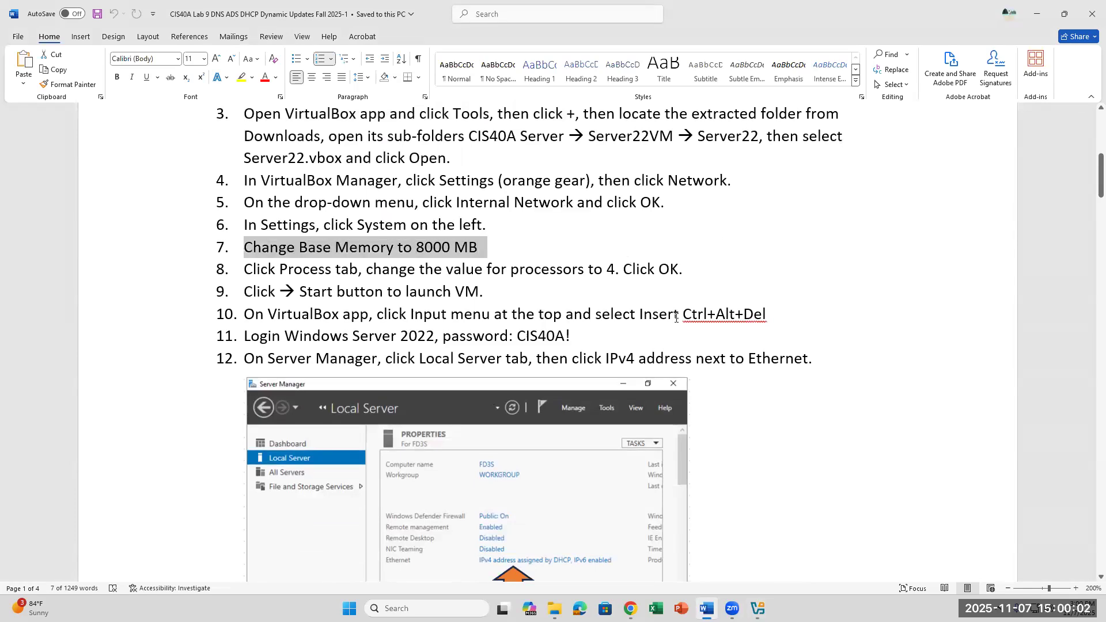
{"action": "left_click", "coordinate": [627, 263]}
{"action": "left_click", "coordinate": [757, 608]}
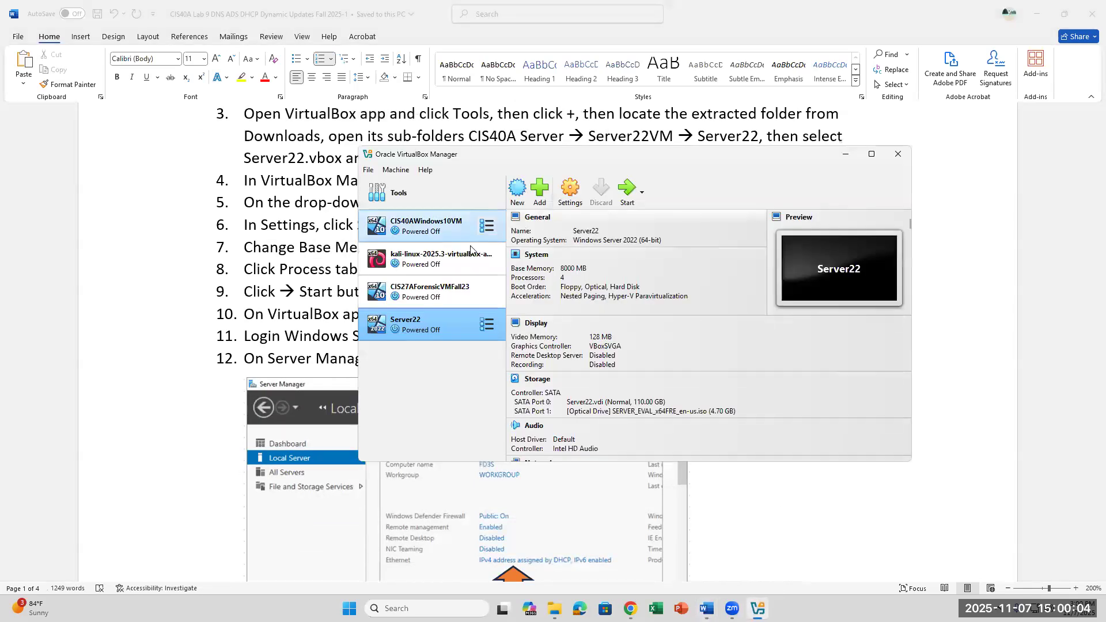
{"action": "left_click", "coordinate": [570, 189]}
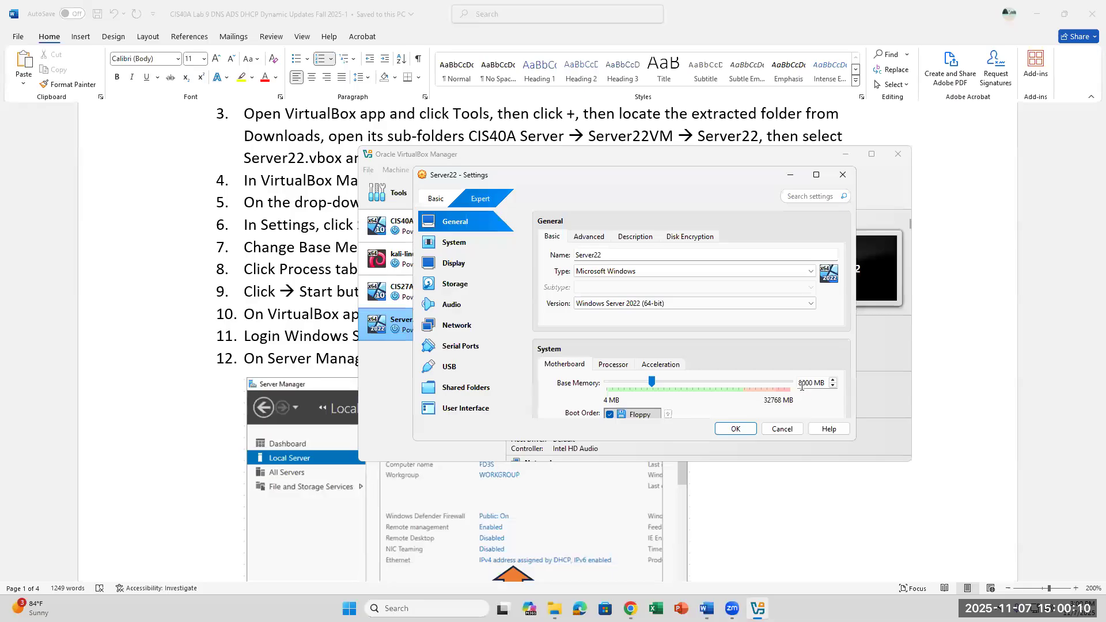
{"action": "left_click_drag", "start_coordinate": [800, 383], "coordinate": [832, 383]}
{"action": "left_click", "coordinate": [615, 363]}
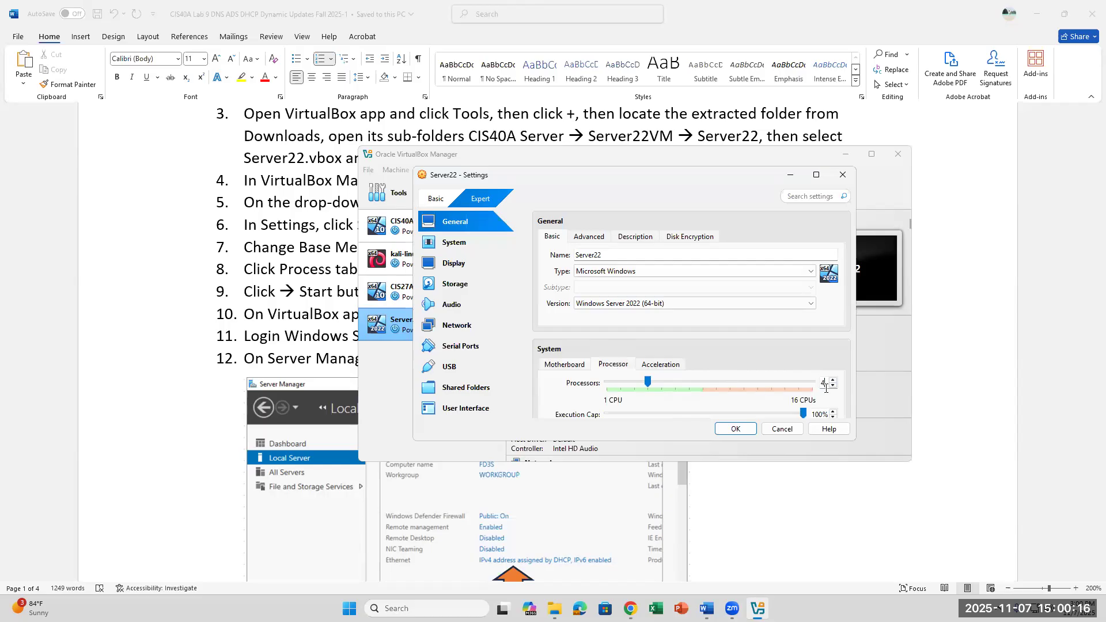
{"action": "left_click", "coordinate": [730, 429]}
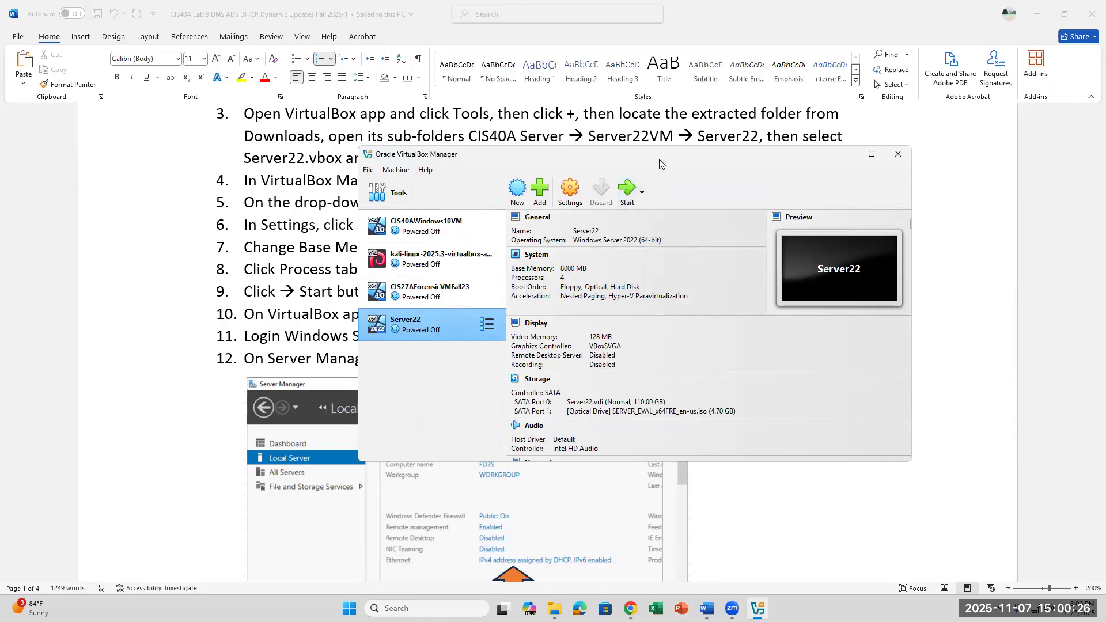
{"action": "left_click_drag", "start_coordinate": [659, 159], "coordinate": [617, 267]}
{"action": "scroll", "coordinate": [445, 225], "scroll_direction": "down", "scroll_amount": 2}
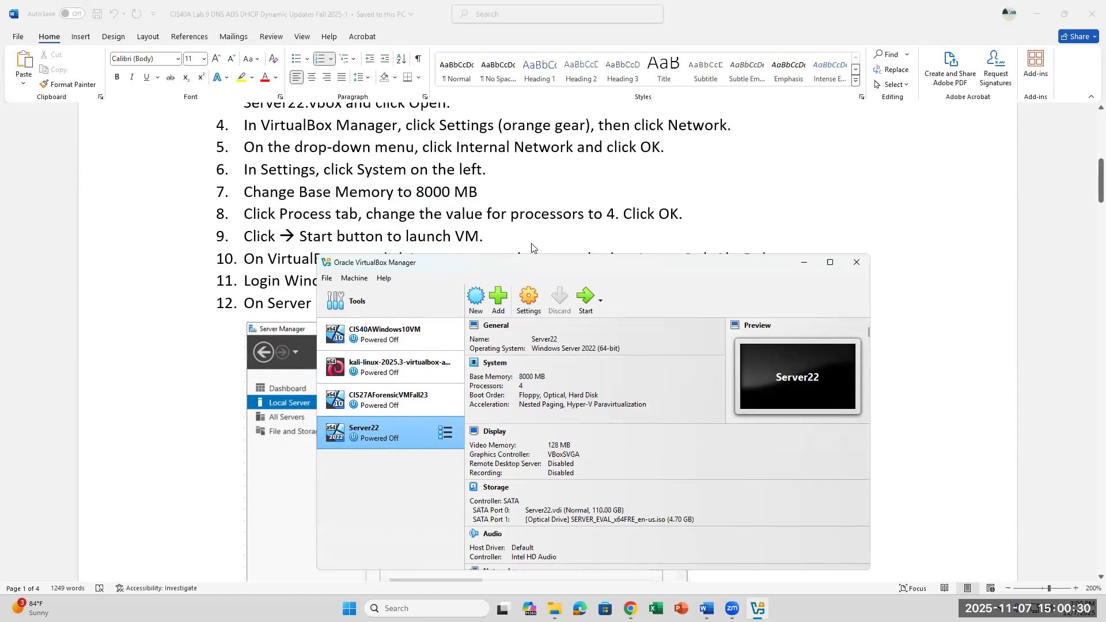
Step: Start Server22 and let it boot to the Windows Server lock screen
{"action": "left_click", "coordinate": [585, 298]}
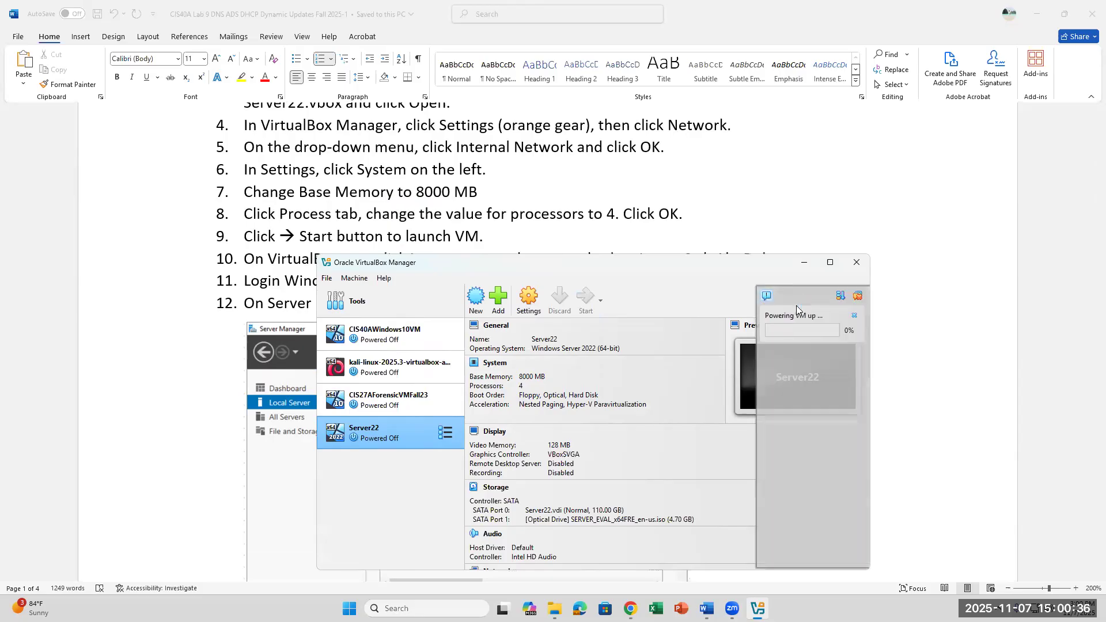
{"action": "scroll", "coordinate": [726, 226], "scroll_direction": "down", "scroll_amount": 2}
{"action": "scroll", "coordinate": [725, 227], "scroll_direction": "down", "scroll_amount": 3}
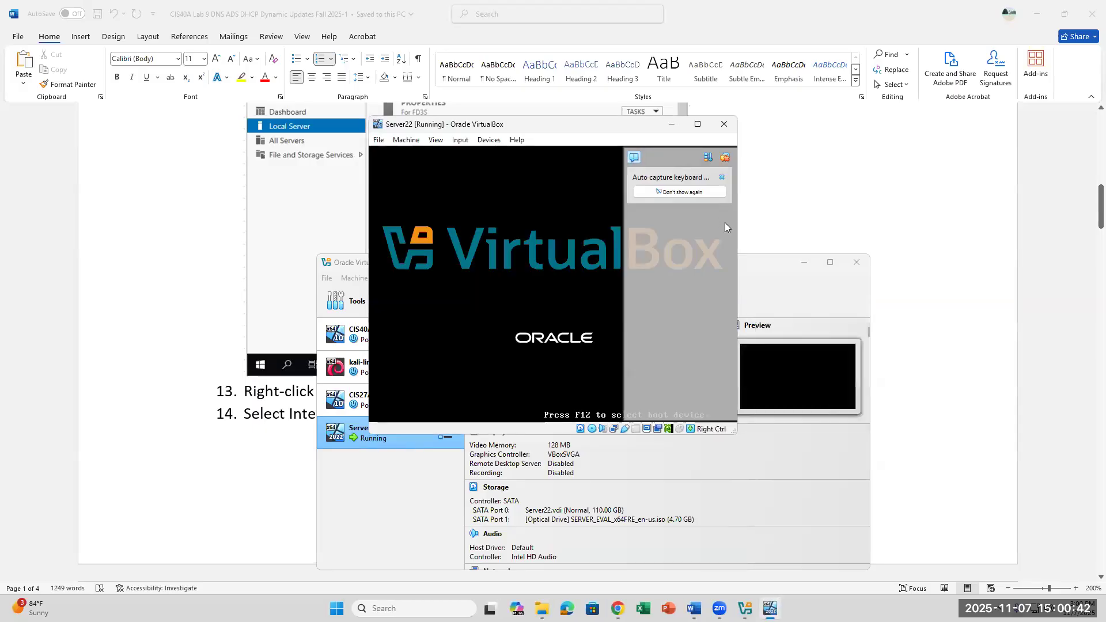
{"action": "left_click", "coordinate": [954, 316]}
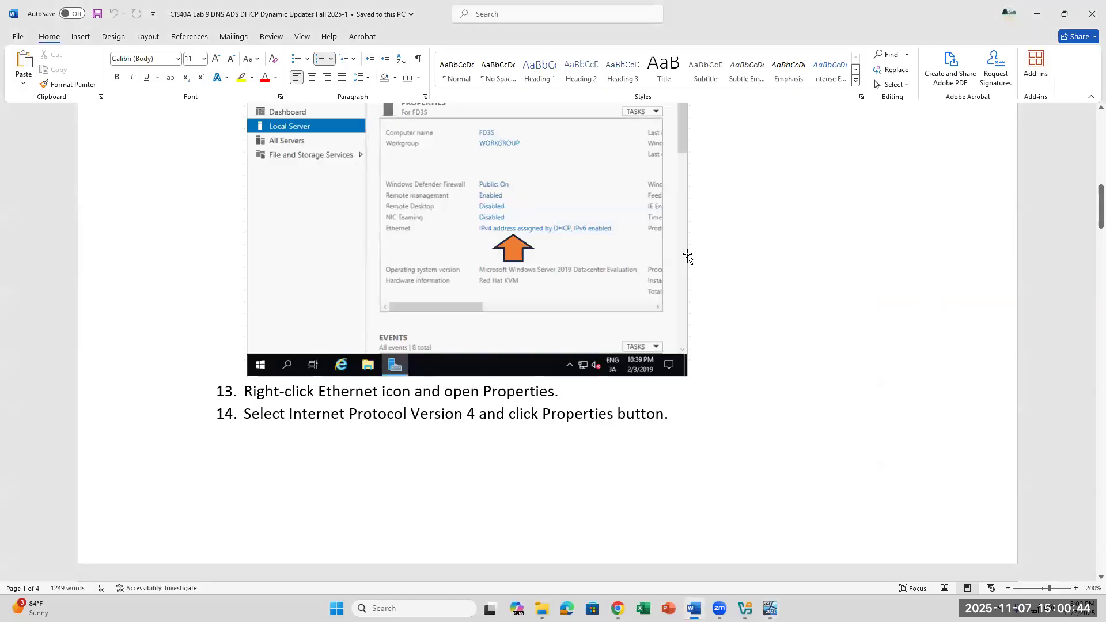
{"action": "scroll", "coordinate": [687, 255], "scroll_direction": "up", "scroll_amount": 3}
{"action": "scroll", "coordinate": [673, 269], "scroll_direction": "down", "scroll_amount": 3}
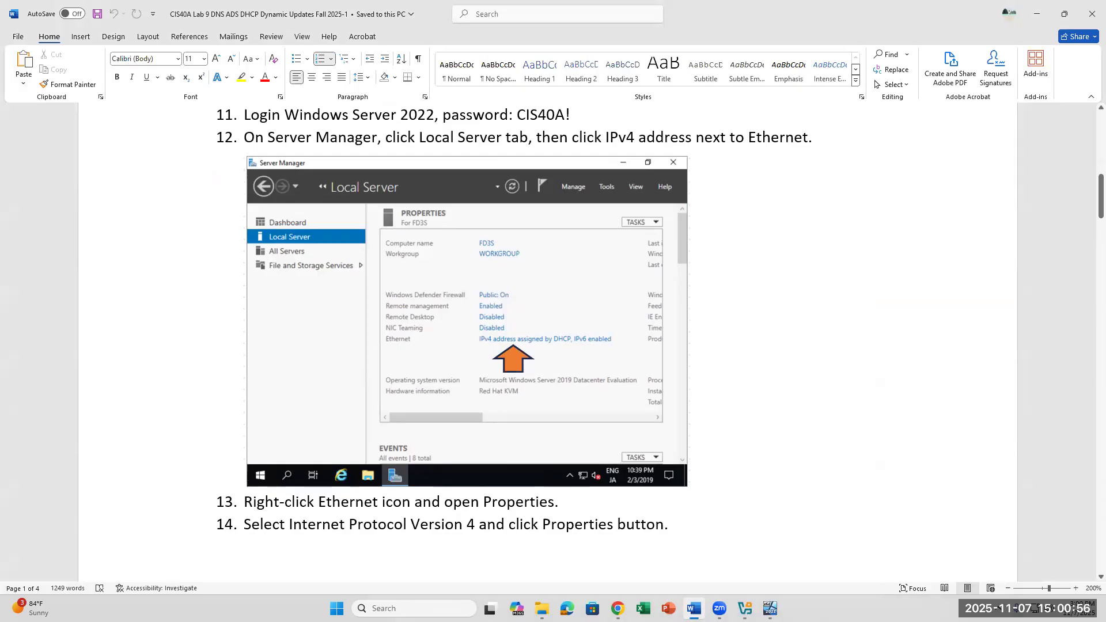
{"action": "left_click", "coordinate": [770, 609]}
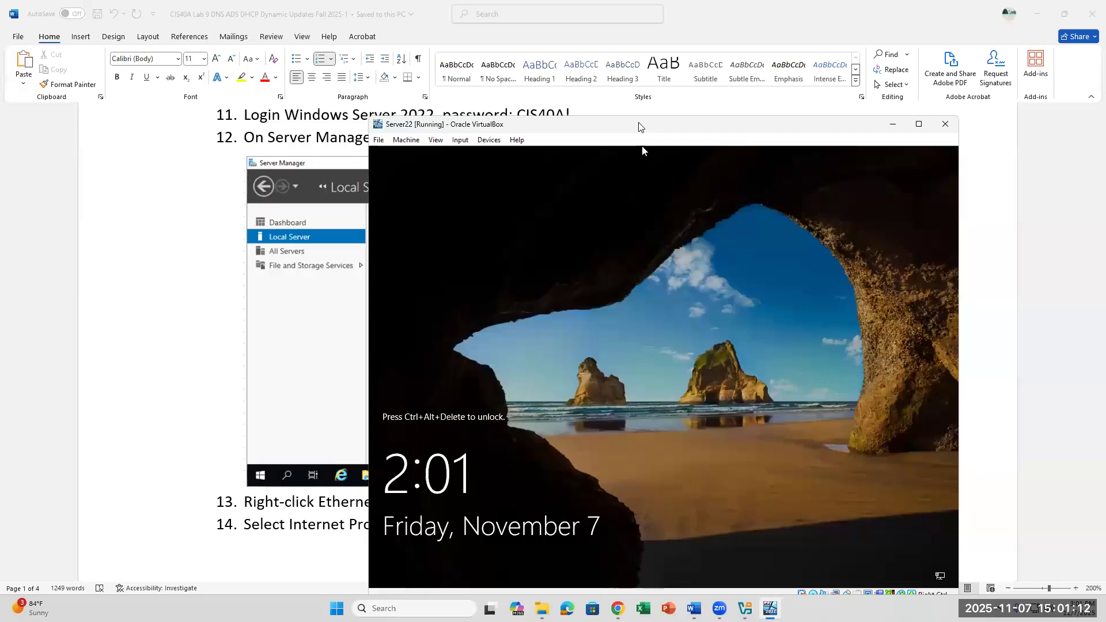
Step: Send Ctrl-Alt-Del to Server22 through Input > Keyboard to reach the password prompt
{"action": "left_click_drag", "start_coordinate": [639, 127], "coordinate": [621, 182]}
{"action": "scroll", "coordinate": [610, 147], "scroll_direction": "up", "scroll_amount": 1}
{"action": "scroll", "coordinate": [610, 146], "scroll_direction": "down", "scroll_amount": 1}
{"action": "scroll", "coordinate": [610, 147], "scroll_direction": "up", "scroll_amount": 1}
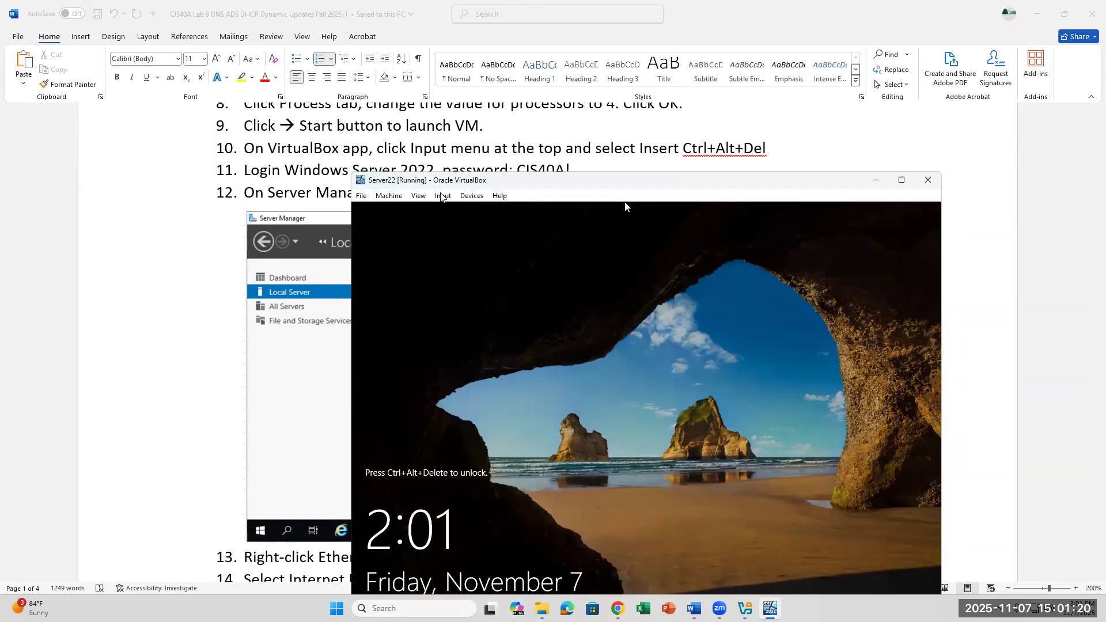
{"action": "left_click", "coordinate": [442, 196]}
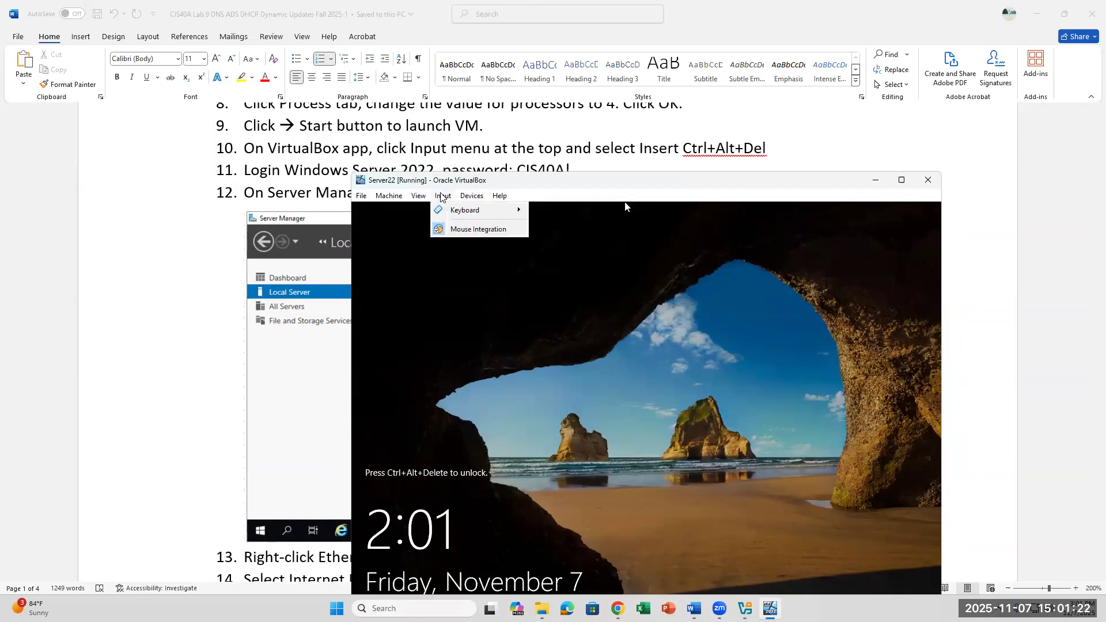
{"action": "mouse_move", "coordinate": [479, 211]}
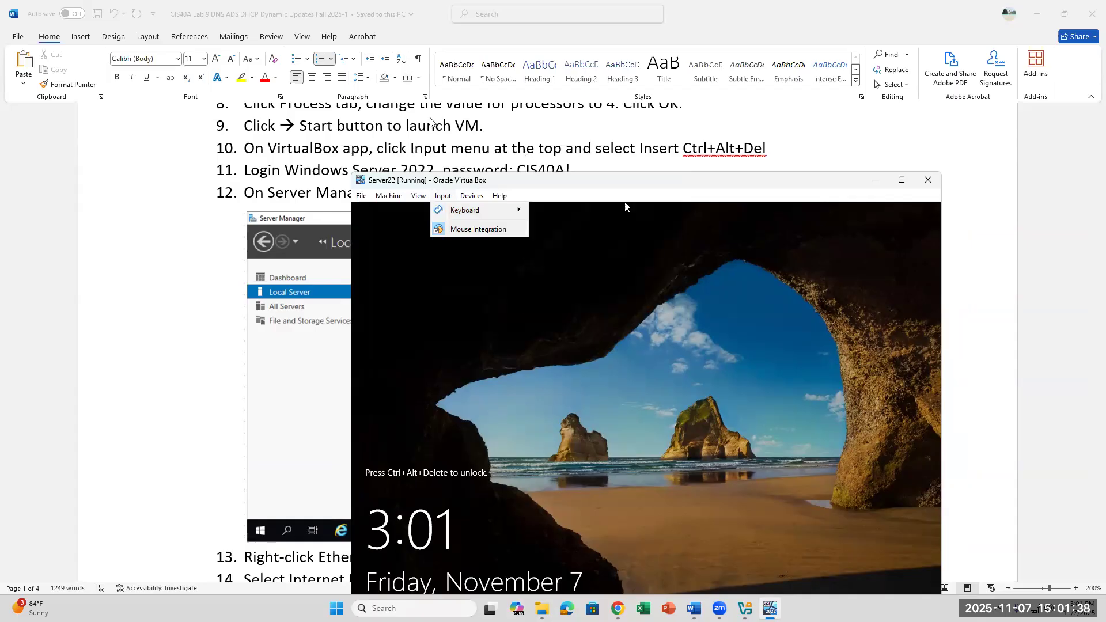
{"action": "left_click", "coordinate": [448, 199]}
{"action": "left_click", "coordinate": [448, 199]}
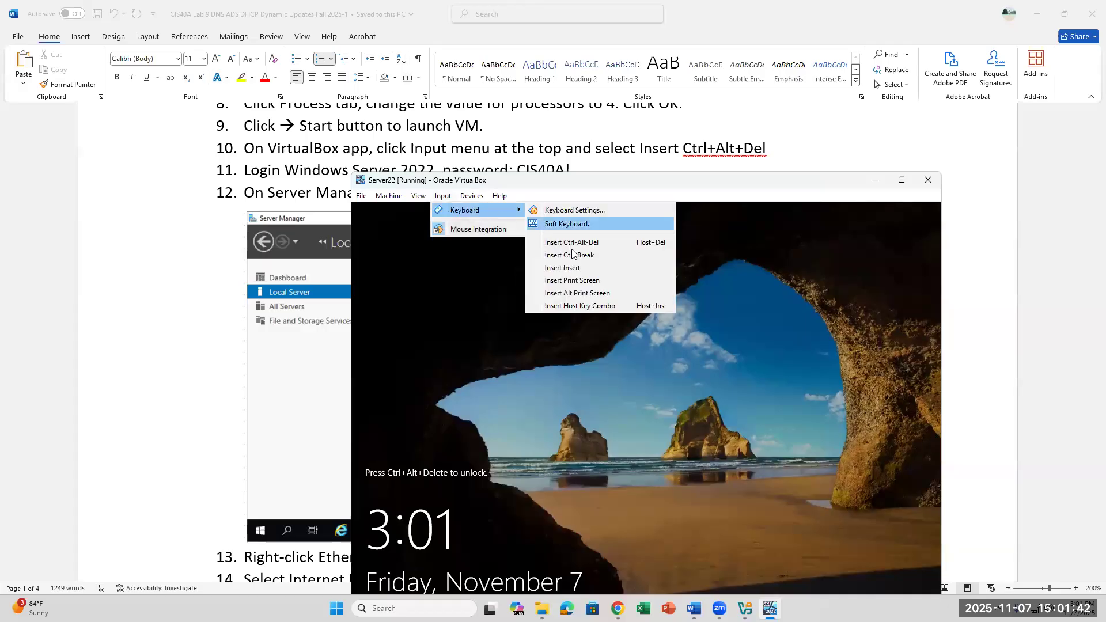
{"action": "left_click", "coordinate": [575, 243]}
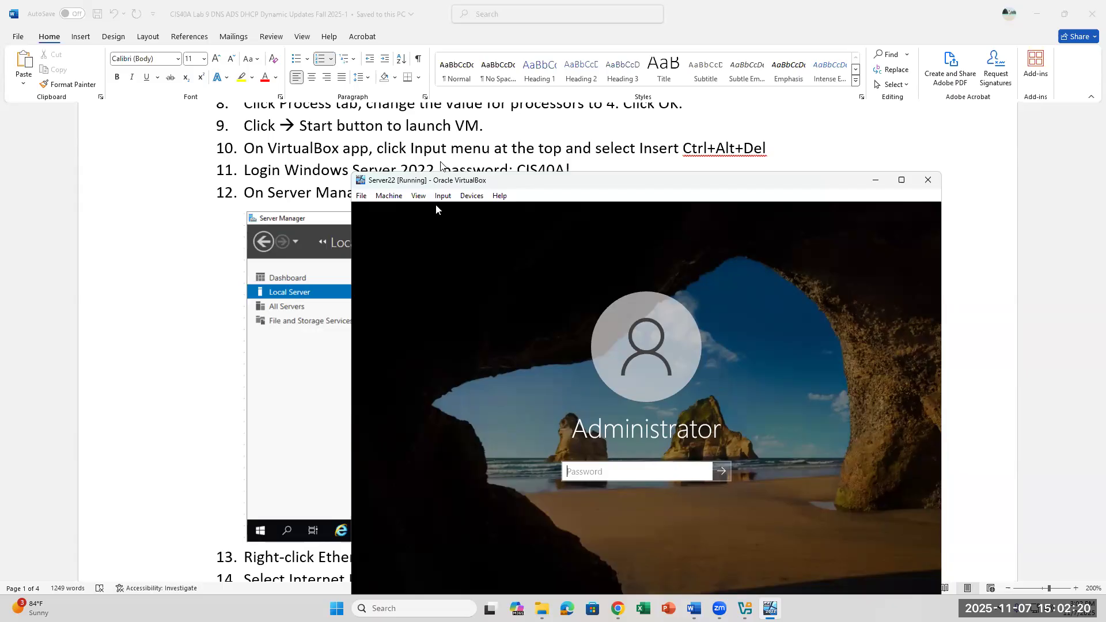
Step: Enter the Administrator password with Caps Lock off and submit it
{"action": "scroll", "coordinate": [441, 166], "scroll_direction": "up", "scroll_amount": 1}
{"action": "scroll", "coordinate": [440, 165], "scroll_direction": "down", "scroll_amount": 1}
{"action": "left_click_drag", "start_coordinate": [494, 182], "coordinate": [492, 190]}
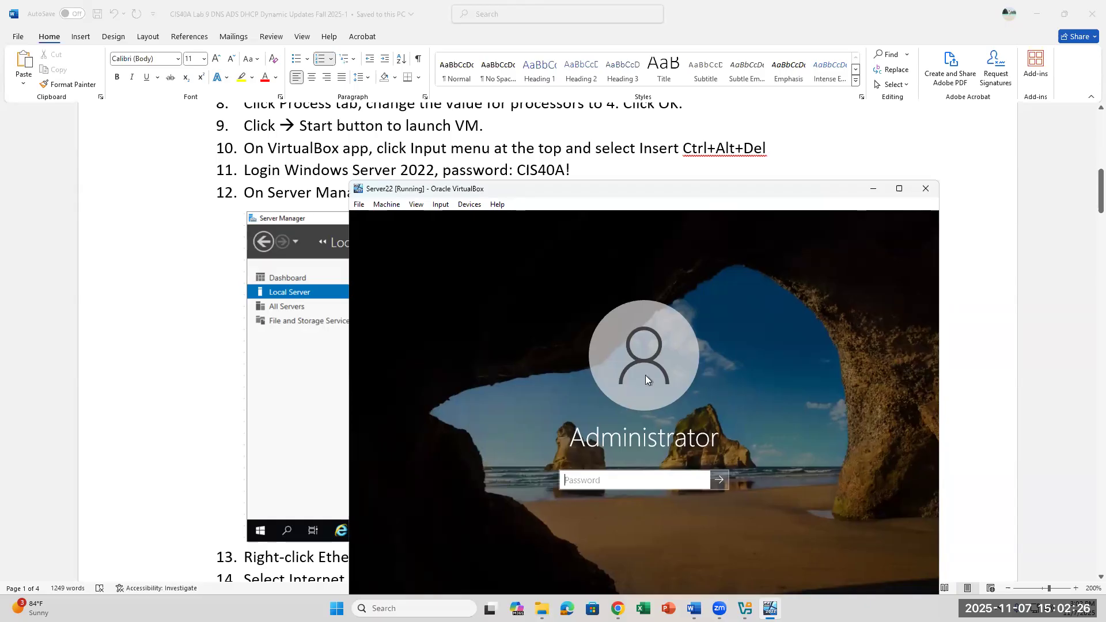
{"action": "type", "text": "CI"}
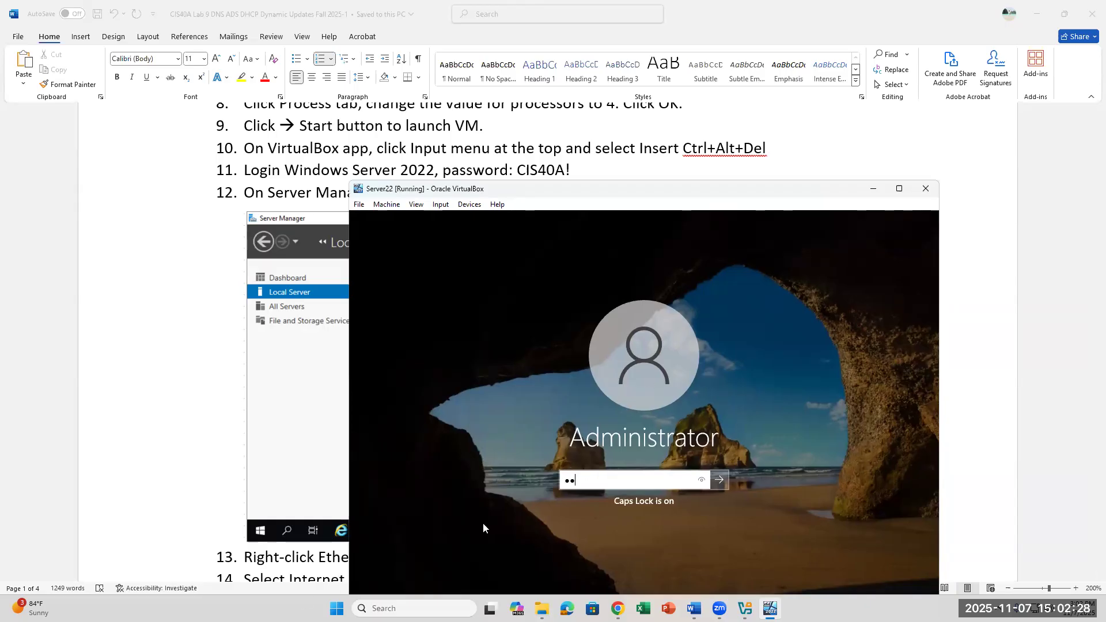
{"action": "type", "text": "S40"}
{"action": "key", "text": "BackSpace"}
{"action": "key", "text": "BackSpace"}
{"action": "key", "text": "BackSpace"}
{"action": "key", "text": "BackSpace"}
{"action": "key", "text": "BackSpace"}
{"action": "key", "text": "Caps_Lock"}
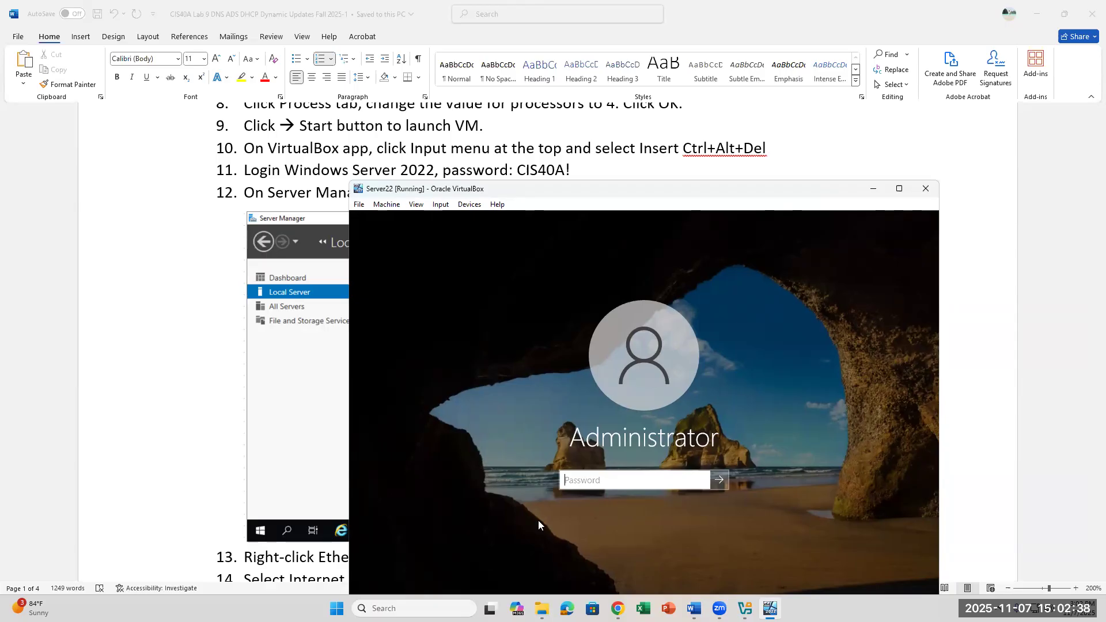
{"action": "type", "text": "CIS40A!"}
{"action": "key", "text": "Return"}
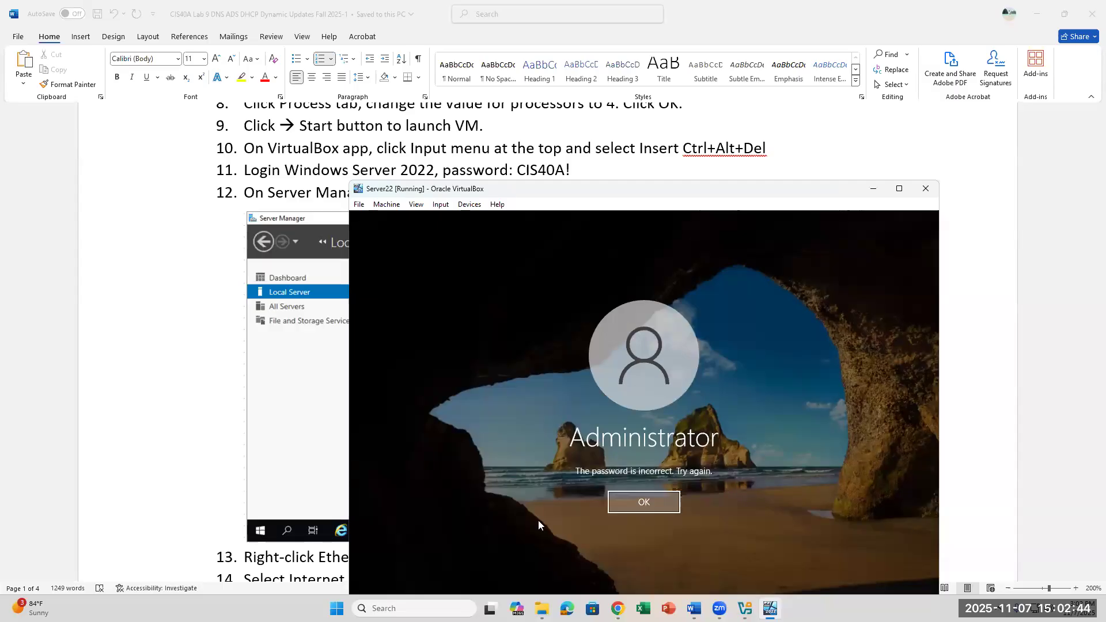
Step: Dismiss the incorrect-password message and sign in again with Caps Lock on
{"action": "key", "text": "Return"}
{"action": "key", "text": "Caps_Lock"}
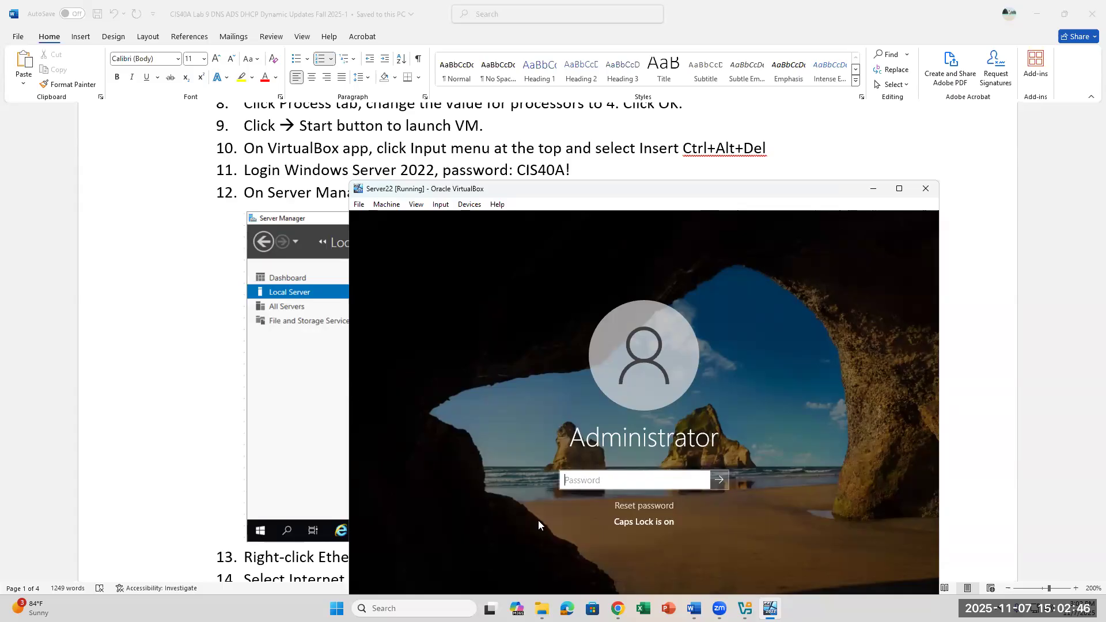
{"action": "type", "text": "CIS40A!"}
{"action": "key", "text": "Return"}
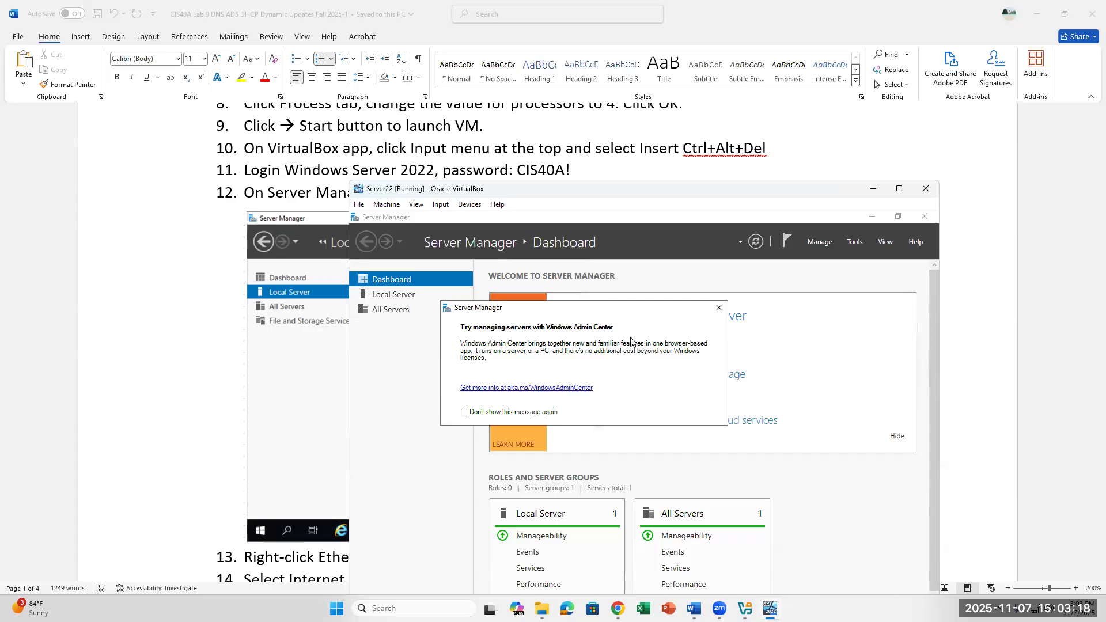
{"action": "left_click", "coordinate": [719, 310]}
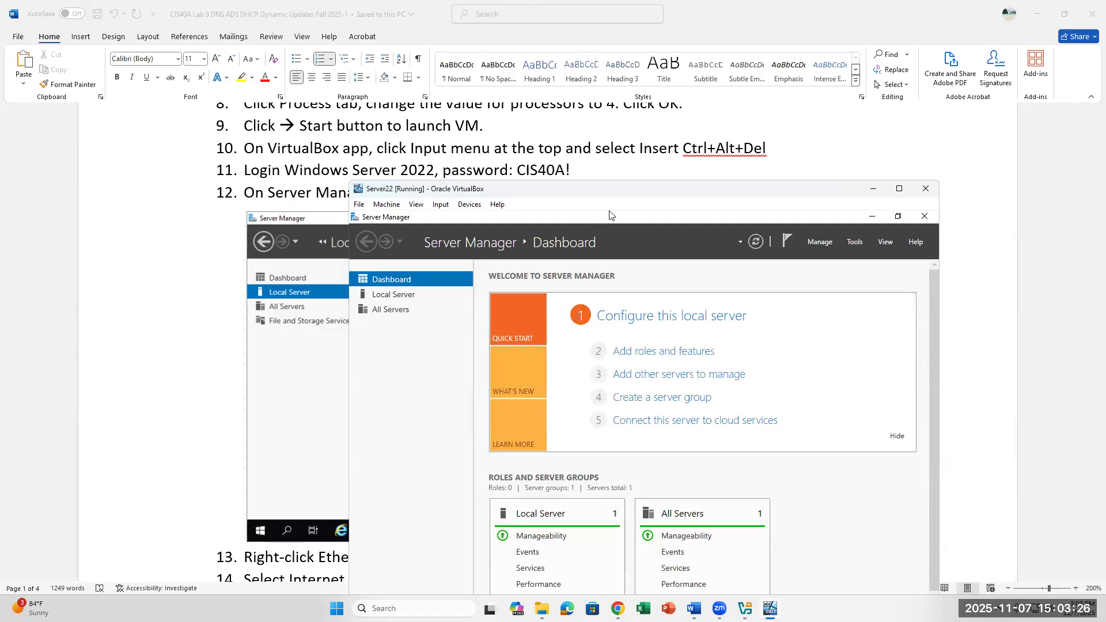
{"action": "left_click_drag", "start_coordinate": [617, 194], "coordinate": [622, 126]}
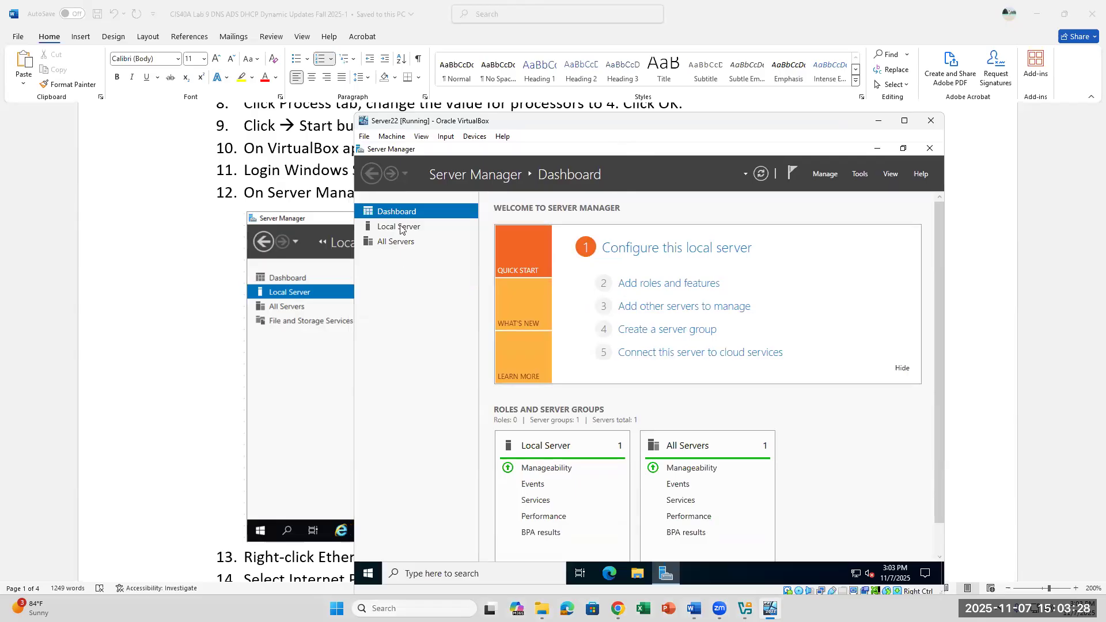
{"action": "left_click", "coordinate": [467, 198]}
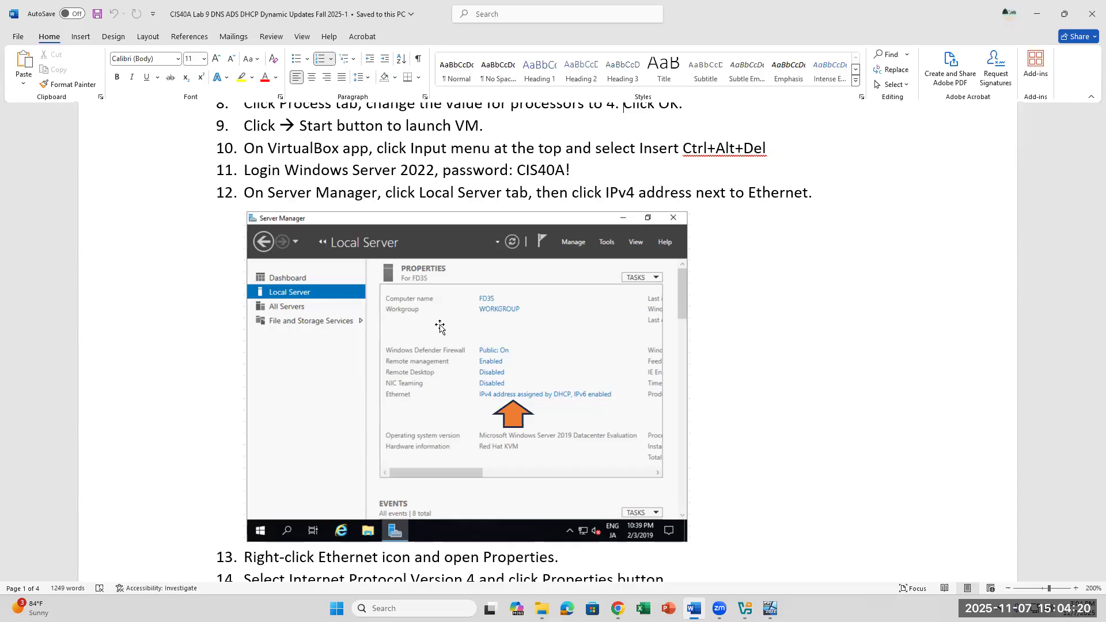
{"action": "left_click", "coordinate": [770, 609]}
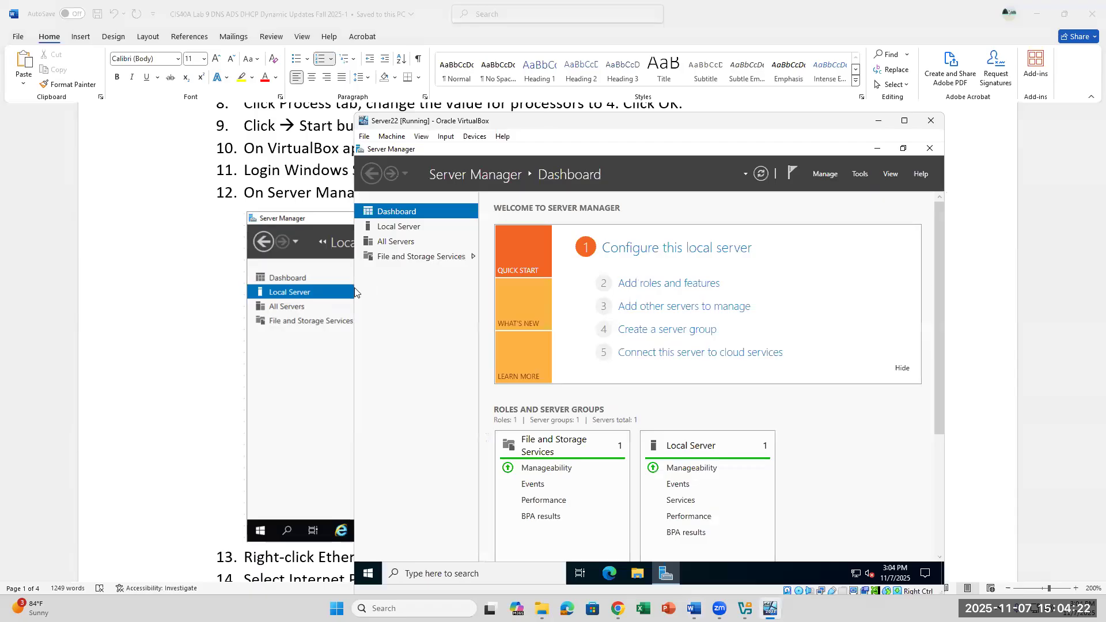
{"action": "left_click", "coordinate": [771, 609]}
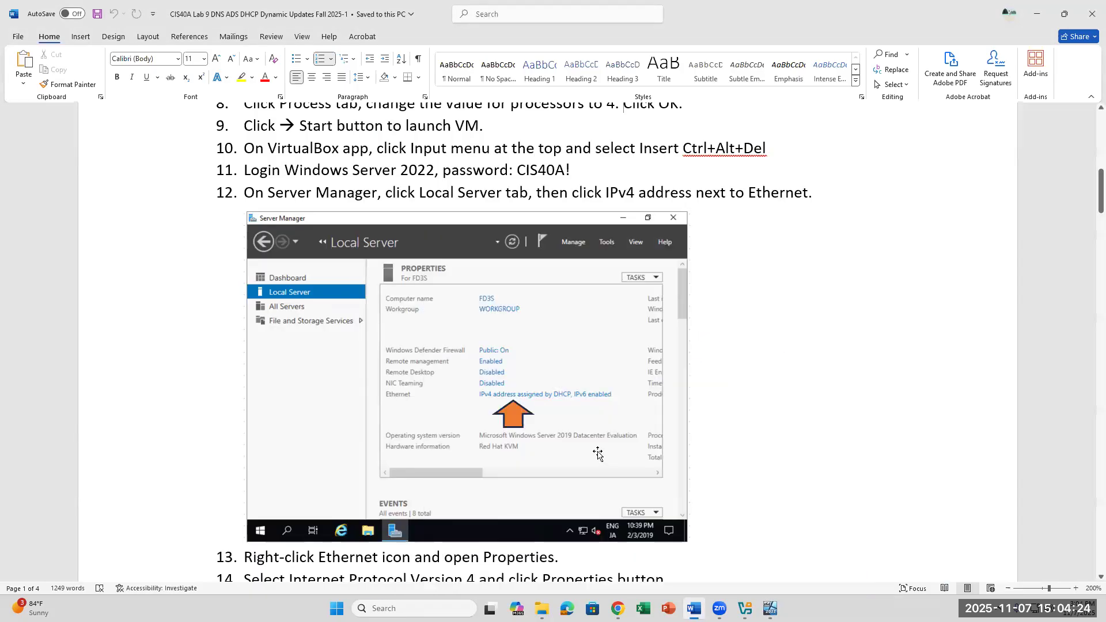
{"action": "left_click", "coordinate": [770, 609]}
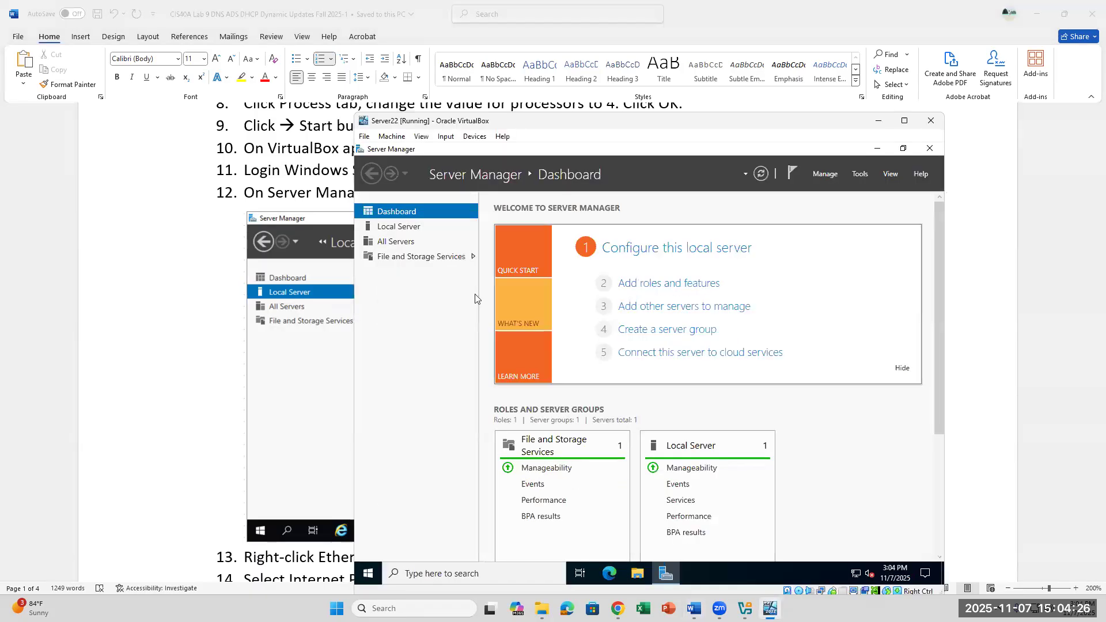
Step: From Local Server's Ethernet link, open the Ethernet adapter's Properties in Network Connections
{"action": "left_click", "coordinate": [389, 226]}
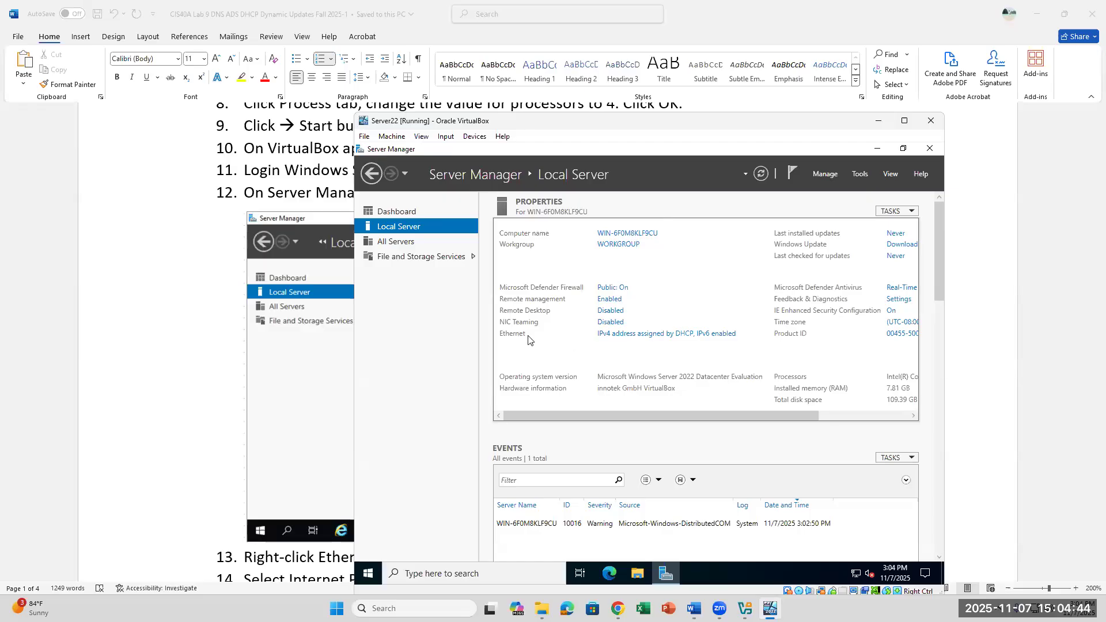
{"action": "left_click", "coordinate": [650, 334]}
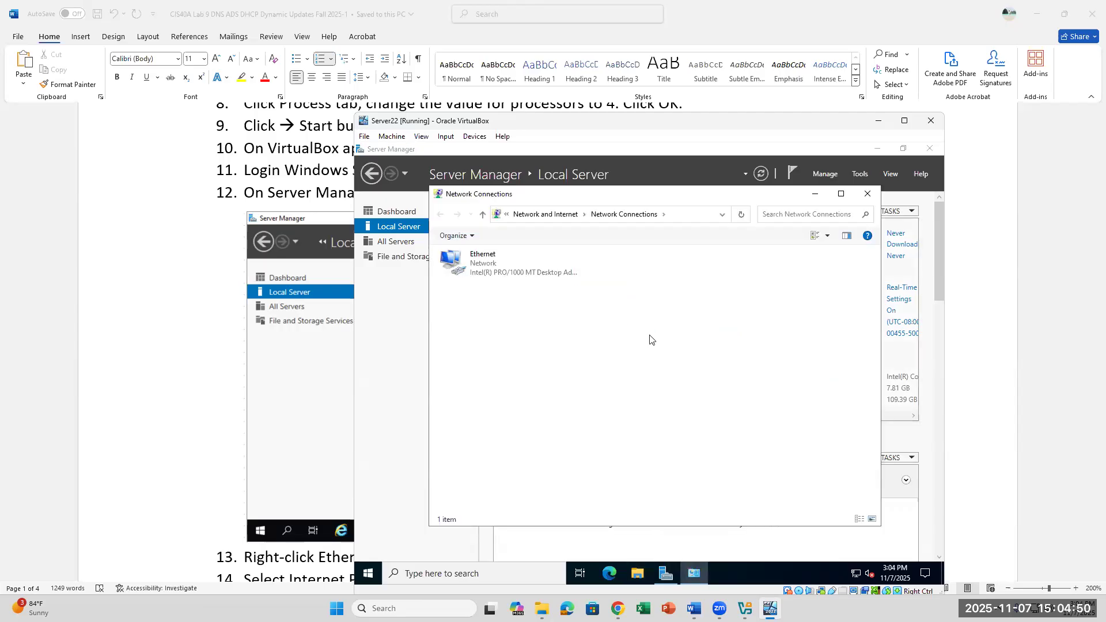
{"action": "left_click_drag", "start_coordinate": [657, 199], "coordinate": [745, 290]}
{"action": "right_click", "coordinate": [607, 354]}
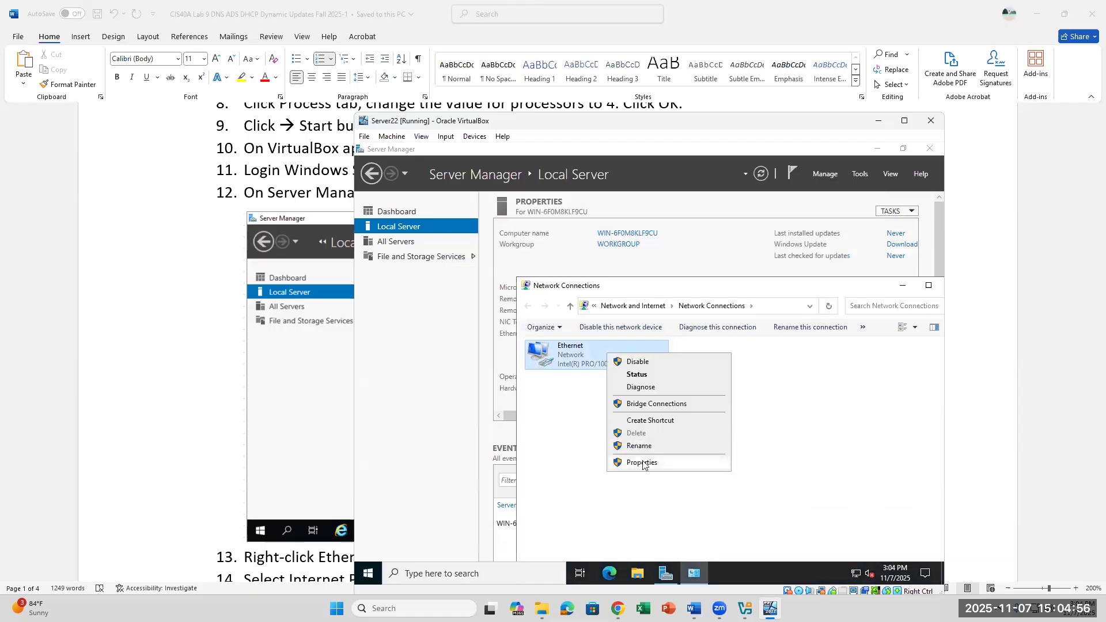
{"action": "left_click", "coordinate": [642, 463]}
{"action": "left_click", "coordinate": [157, 226]}
{"action": "scroll", "coordinate": [413, 236], "scroll_direction": "down", "scroll_amount": 6}
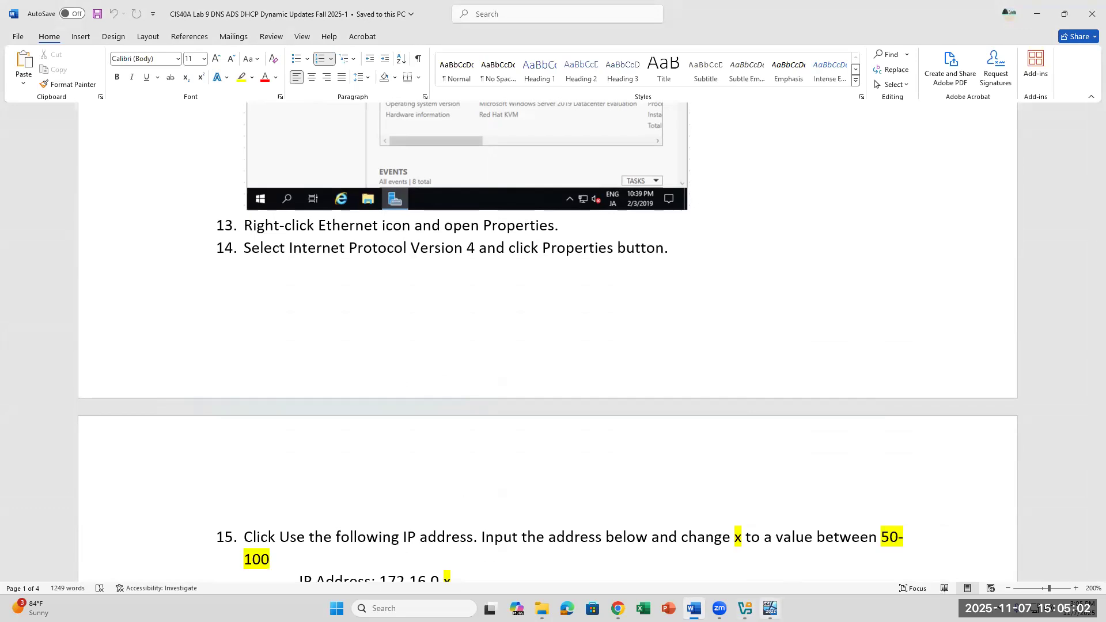
Step: Select Internet Protocol Version 4 (TCP/IPv4) in the Ethernet Properties items list
{"action": "left_click", "coordinate": [770, 608]}
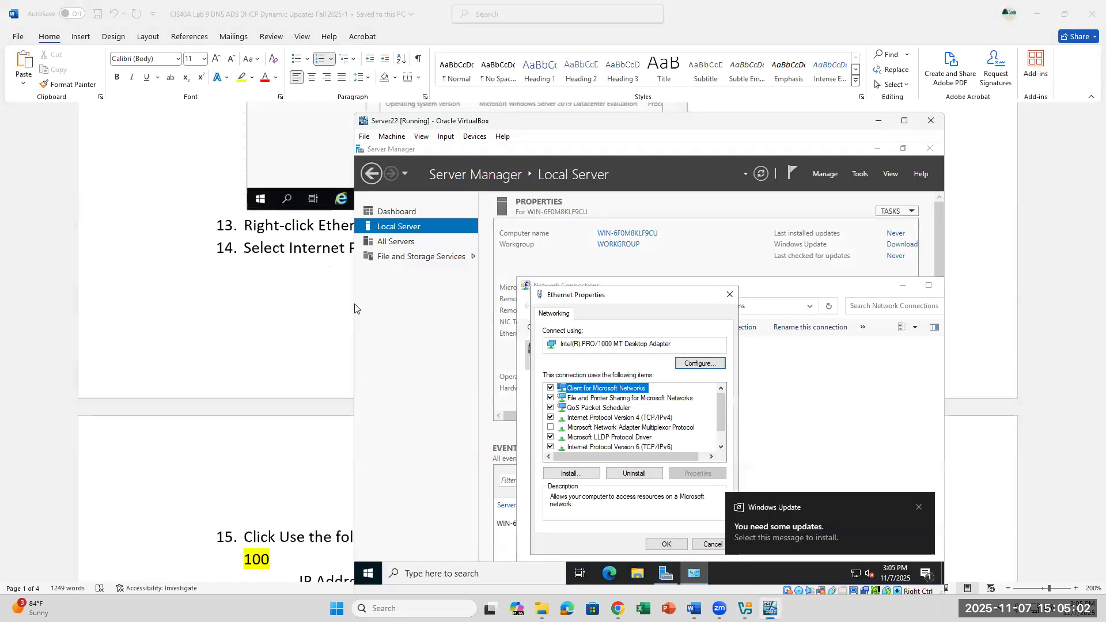
{"action": "left_click", "coordinate": [650, 419]}
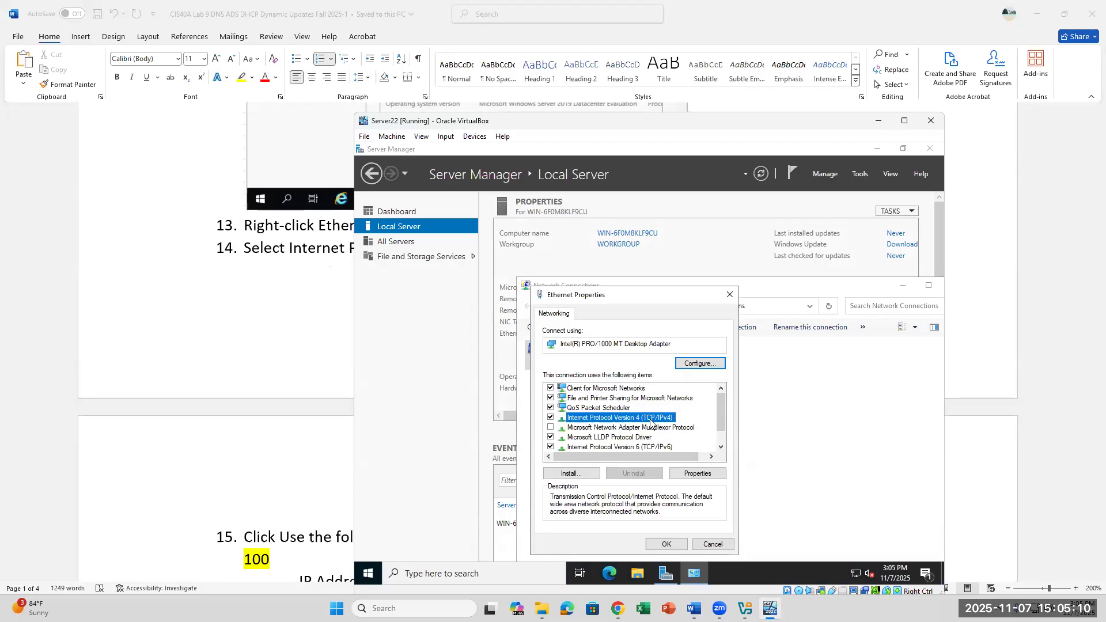
{"action": "left_click", "coordinate": [267, 351]}
{"action": "left_click", "coordinate": [538, 255]}
{"action": "scroll", "coordinate": [620, 372], "scroll_direction": "down", "scroll_amount": 4}
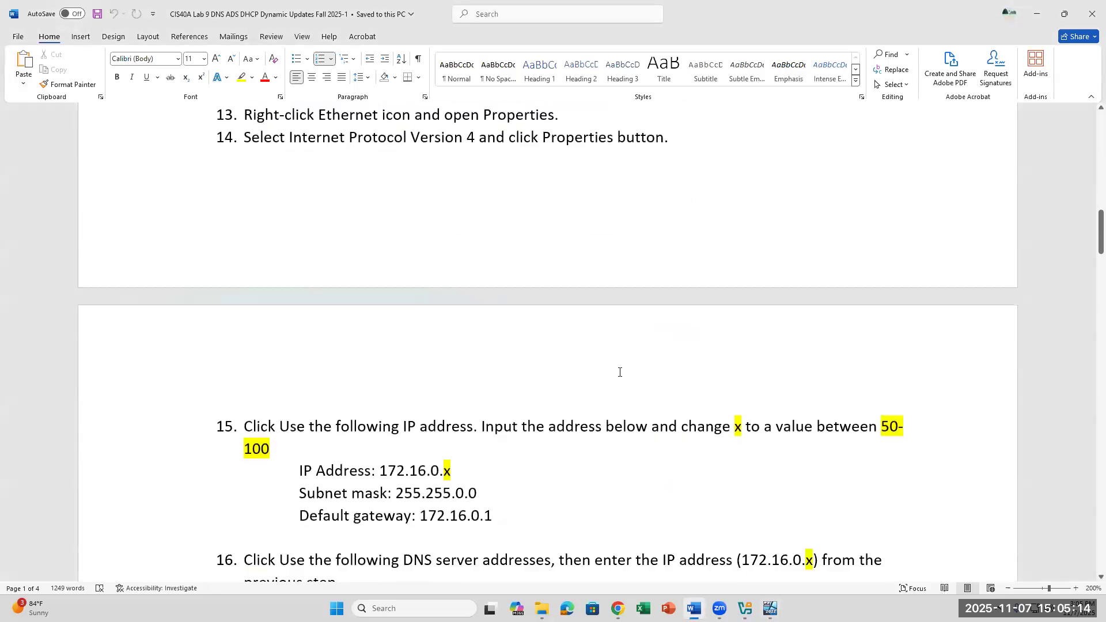
{"action": "key", "text": "alt+Tab"}
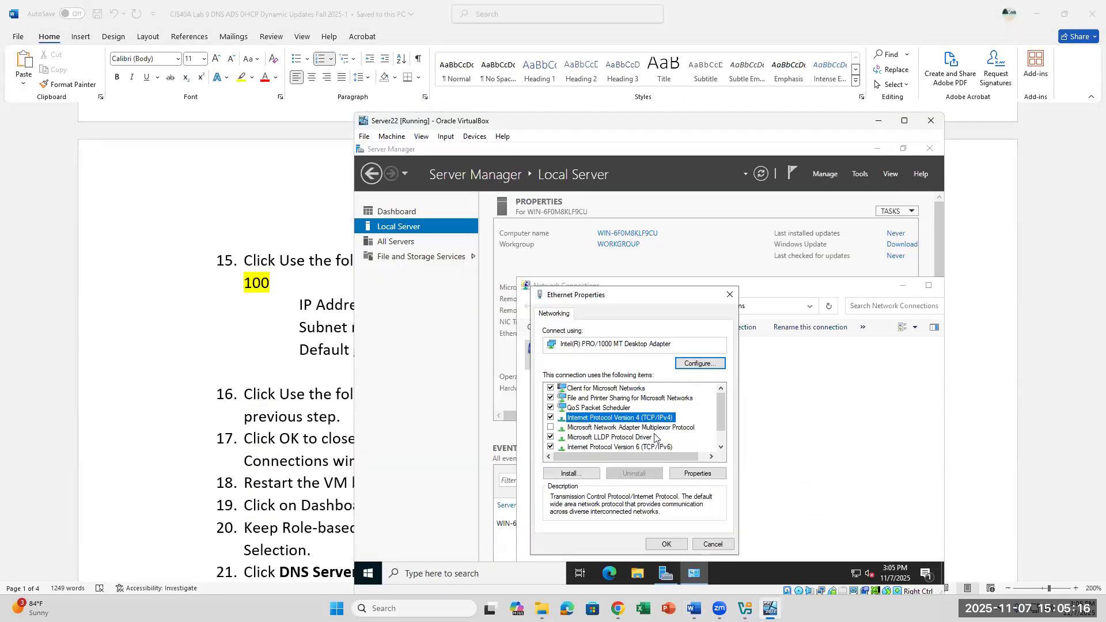
Step: Open the TCP/IPv4 Properties and choose 'Use the following IP address'
{"action": "left_click", "coordinate": [701, 476]}
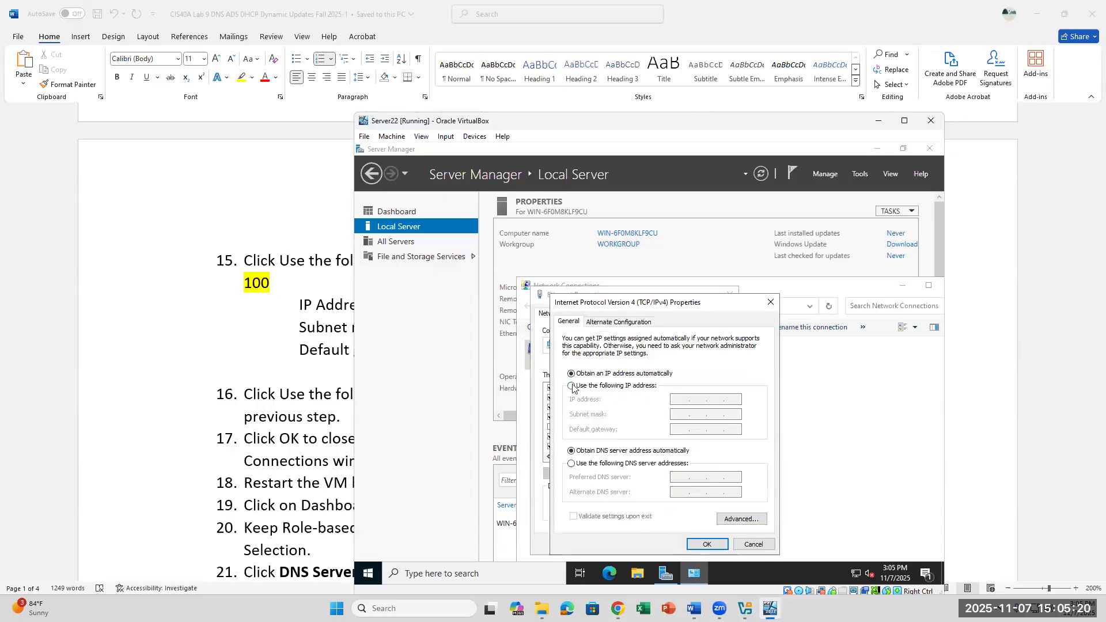
{"action": "left_click", "coordinate": [572, 389]}
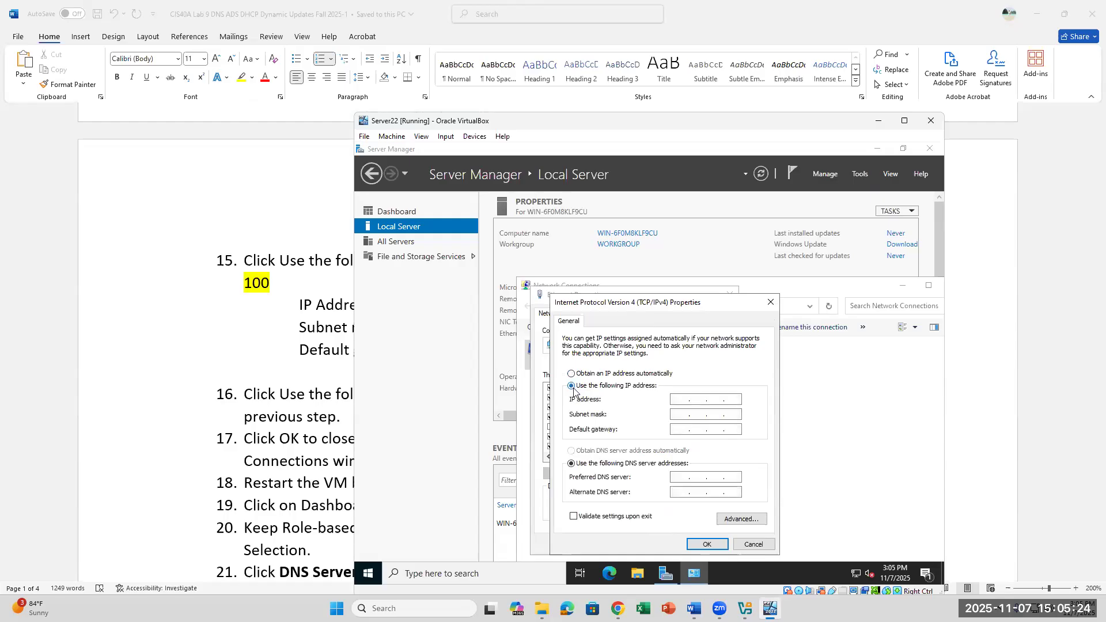
{"action": "left_click", "coordinate": [682, 399]}
{"action": "left_click", "coordinate": [323, 351]}
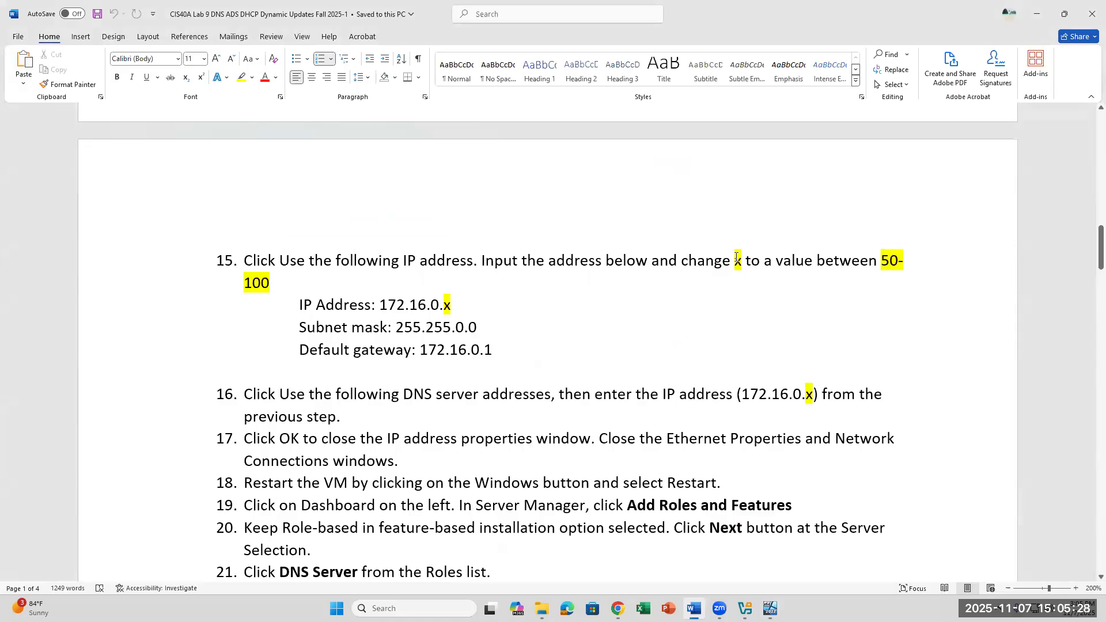
Step: Check the IP address line in step 15 of the lab, then return to Server22
{"action": "left_click", "coordinate": [467, 306]}
{"action": "left_click_drag", "start_coordinate": [455, 305], "coordinate": [444, 311]}
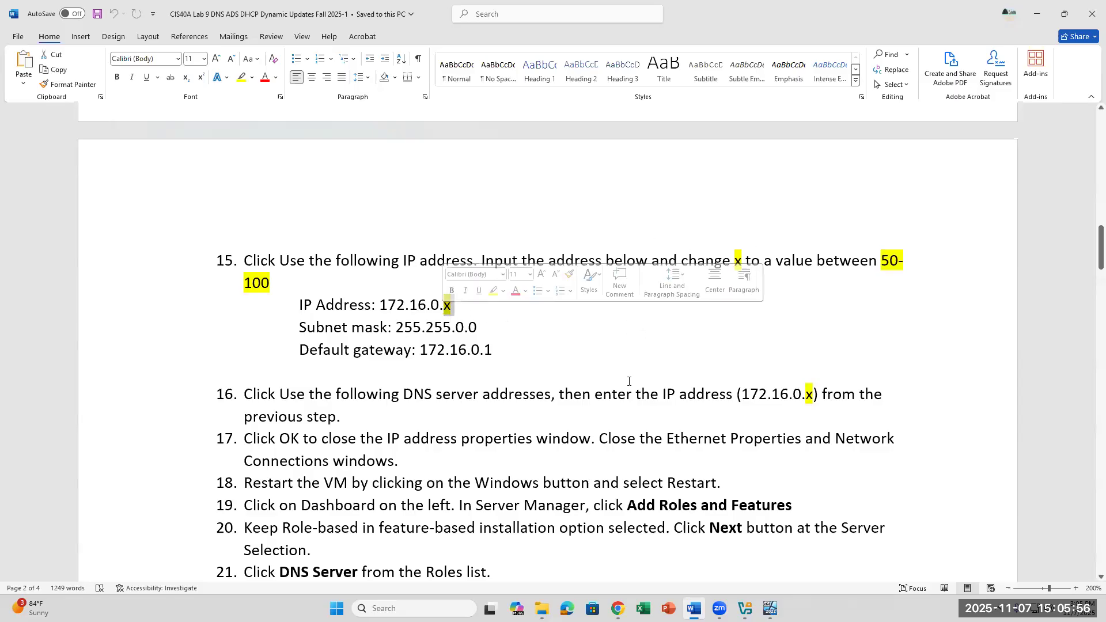
{"action": "left_click", "coordinate": [769, 607]}
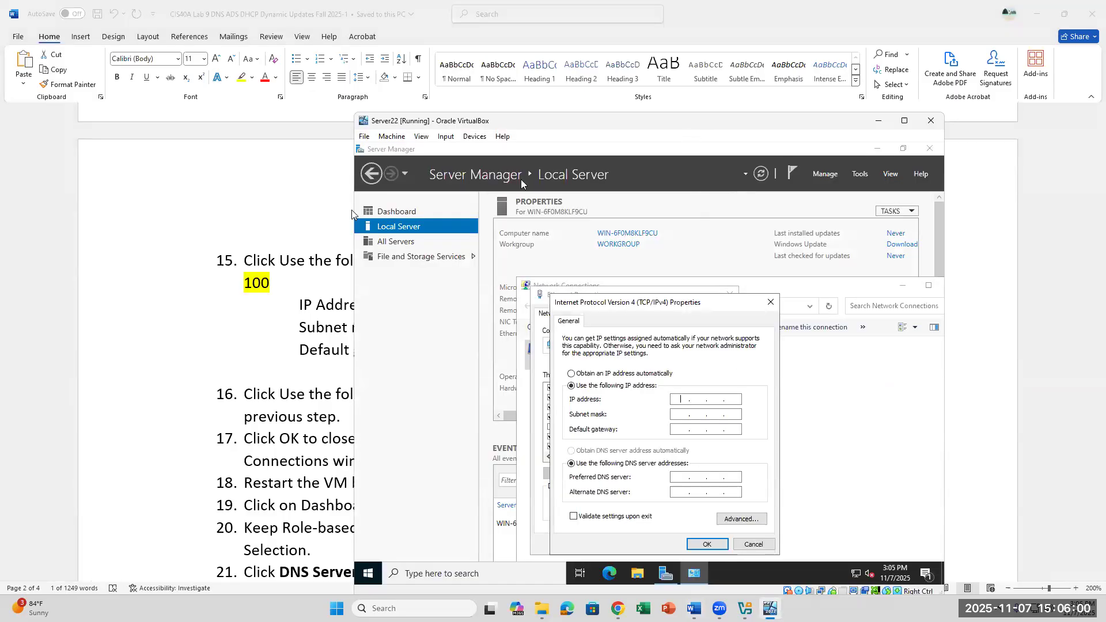
Step: Enter IP 172.16.0.57, accept the auto-filled 255.255.0.0 mask, add gateway 172.16.0.1
{"action": "scroll", "coordinate": [340, 206], "scroll_direction": "down", "scroll_amount": 4}
{"action": "scroll", "coordinate": [340, 206], "scroll_direction": "up", "scroll_amount": 1}
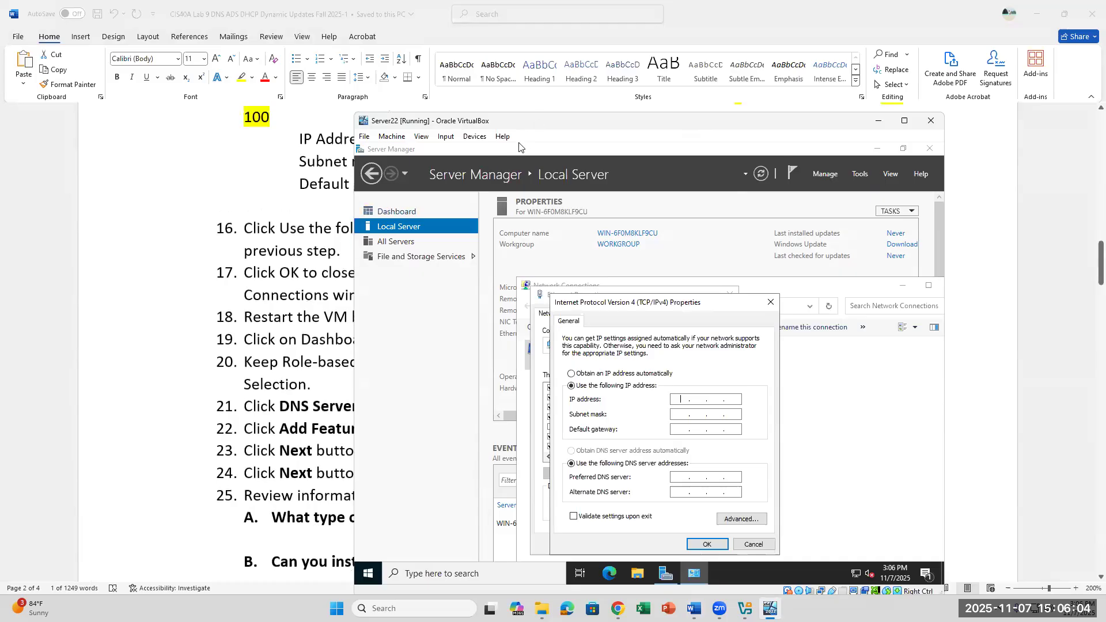
{"action": "left_click_drag", "start_coordinate": [526, 122], "coordinate": [491, 176]}
{"action": "type", "text": "17"}
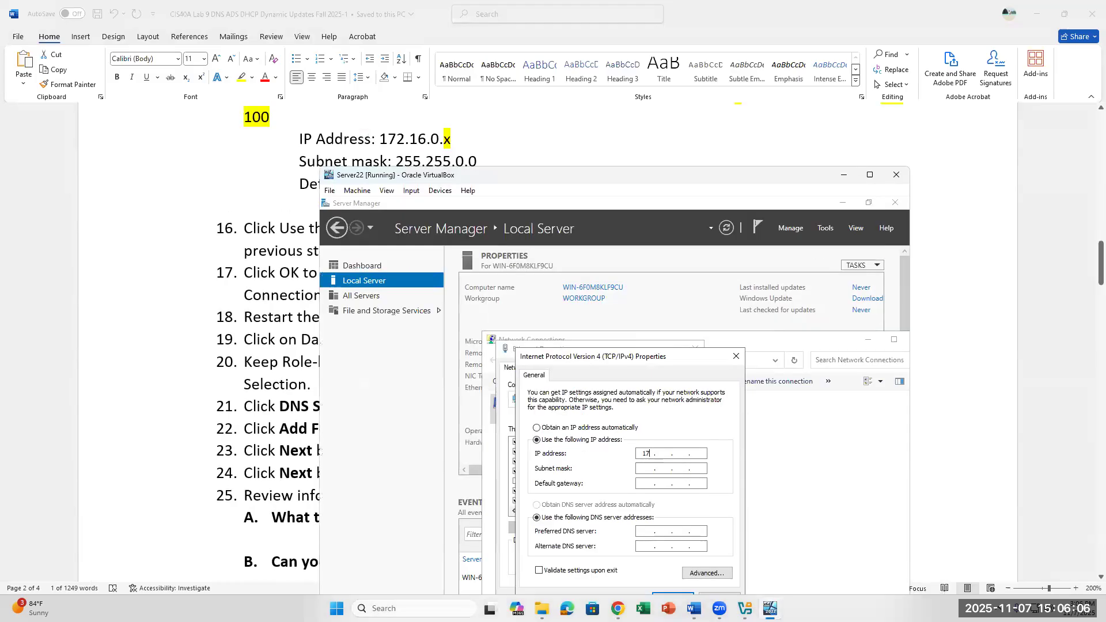
{"action": "type", "text": "2 . 16 . 0 . "}
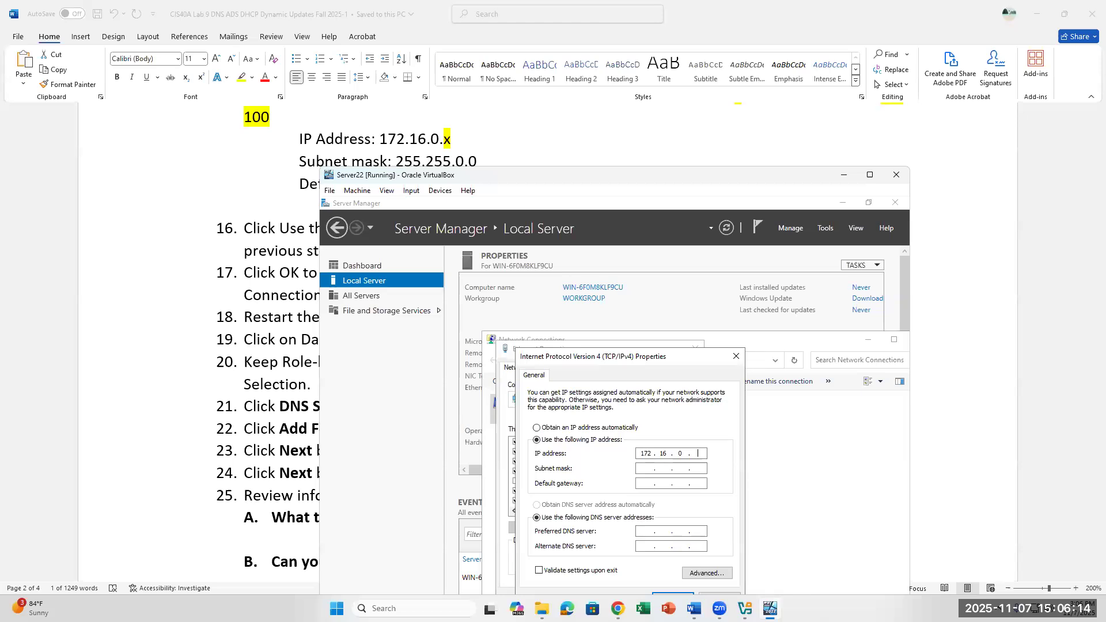
{"action": "type", "text": "57"}
{"action": "left_click", "coordinate": [646, 468]}
{"action": "scroll", "coordinate": [544, 134], "scroll_direction": "down", "scroll_amount": 1}
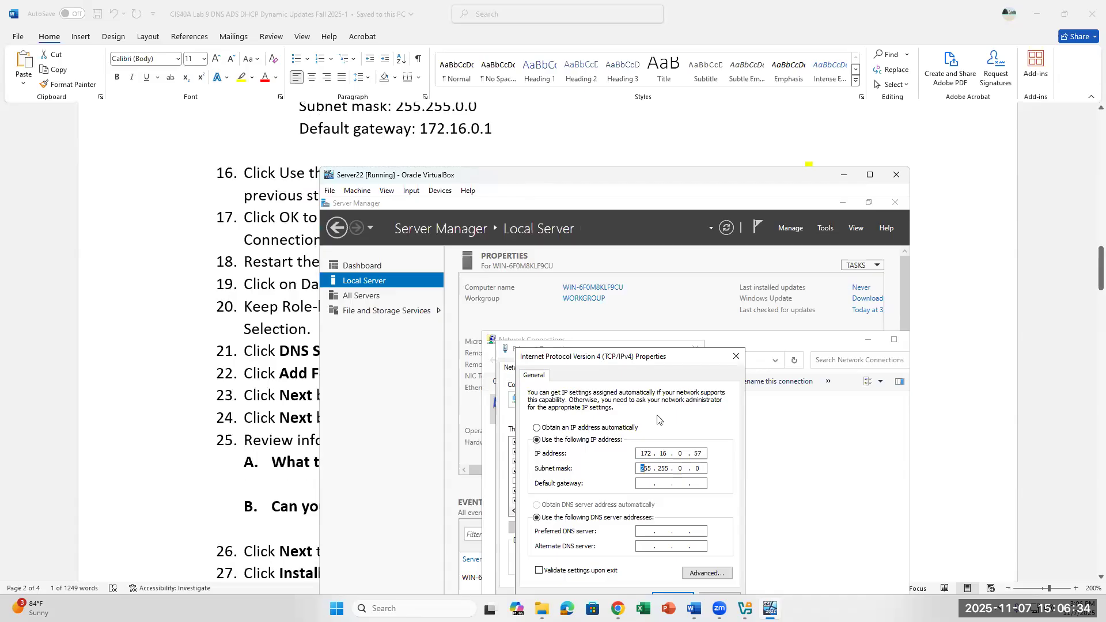
{"action": "left_click", "coordinate": [641, 484]}
{"action": "type", "text": "172 . 16 . 0 . 1"}
{"action": "scroll", "coordinate": [508, 135], "scroll_direction": "up", "scroll_amount": 1}
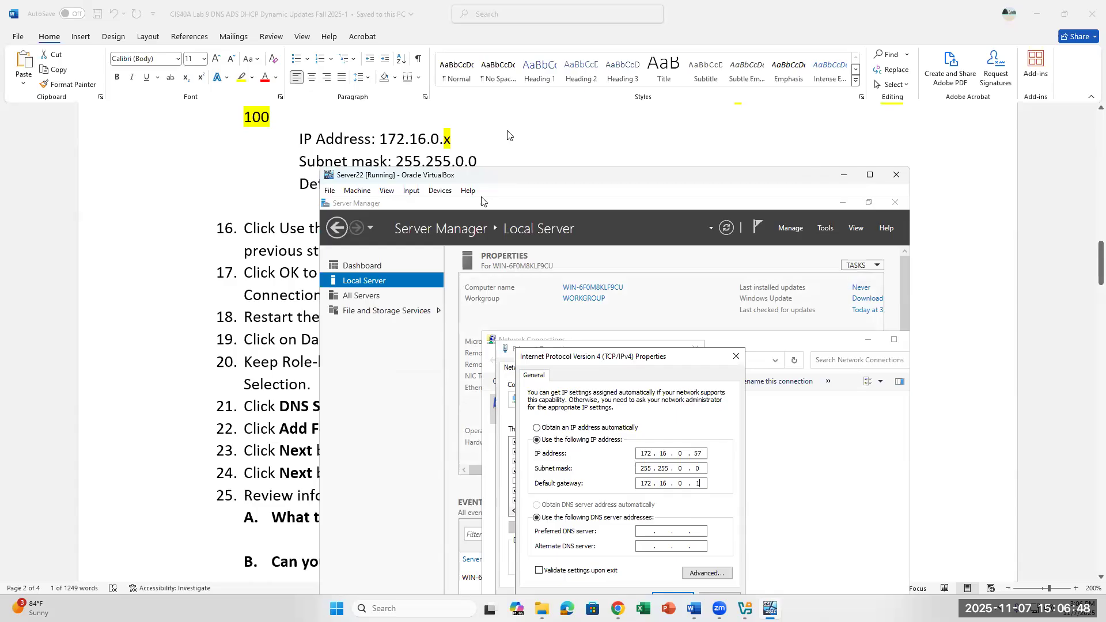
{"action": "scroll", "coordinate": [508, 135], "scroll_direction": "down", "scroll_amount": 1}
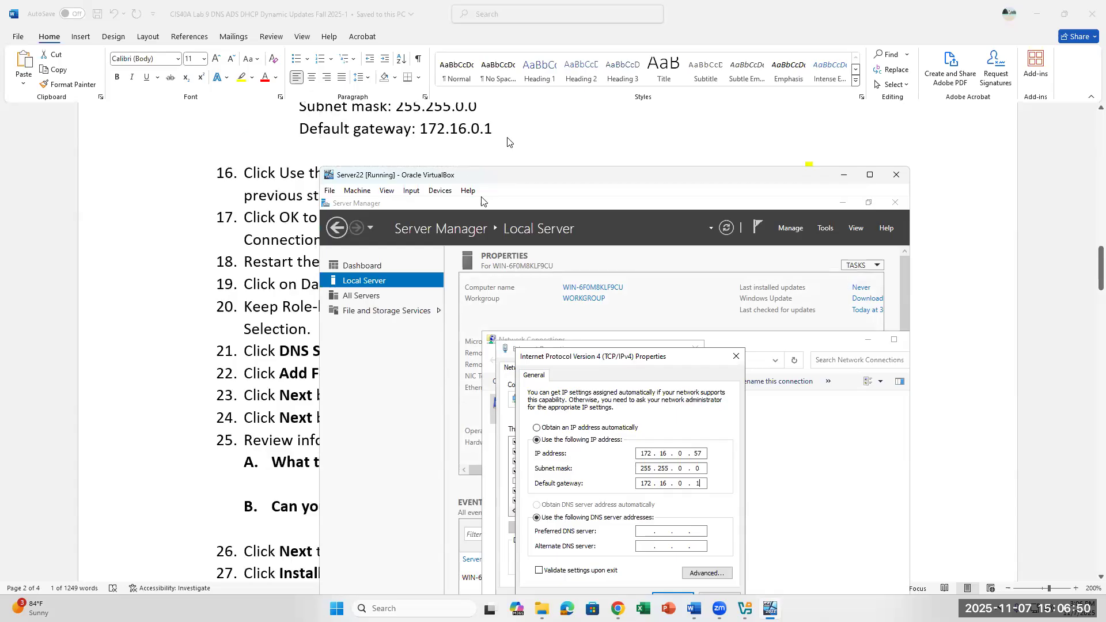
{"action": "left_click", "coordinate": [706, 453]}
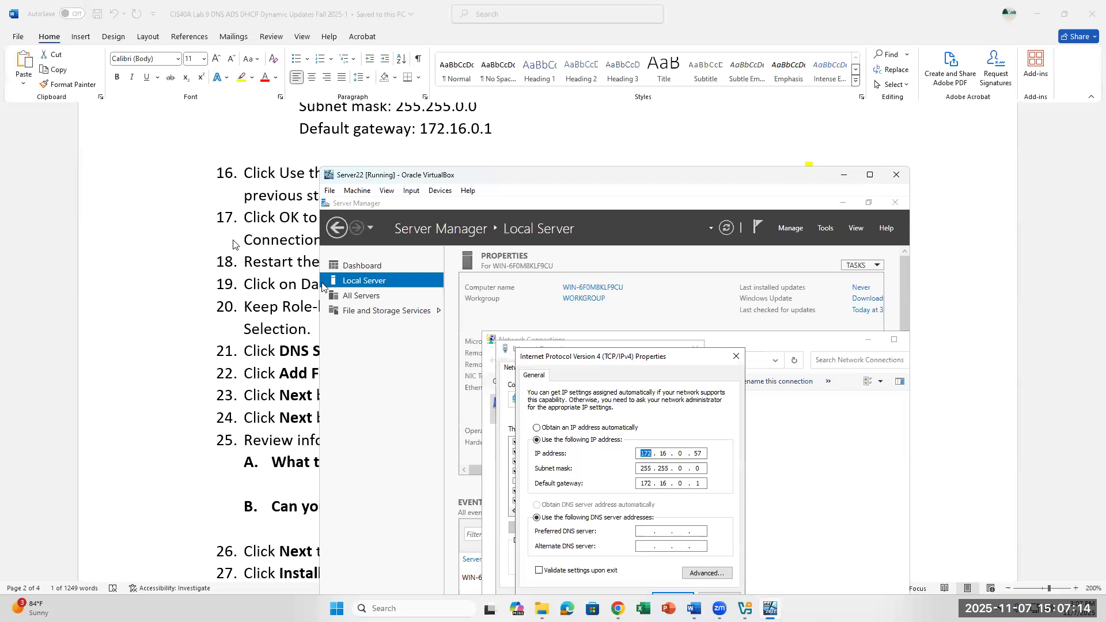
Step: Enter 172.16.0.57 as the preferred DNS server and confirm the IPv4 Properties with OK
{"action": "scroll", "coordinate": [234, 245], "scroll_direction": "down", "scroll_amount": 1}
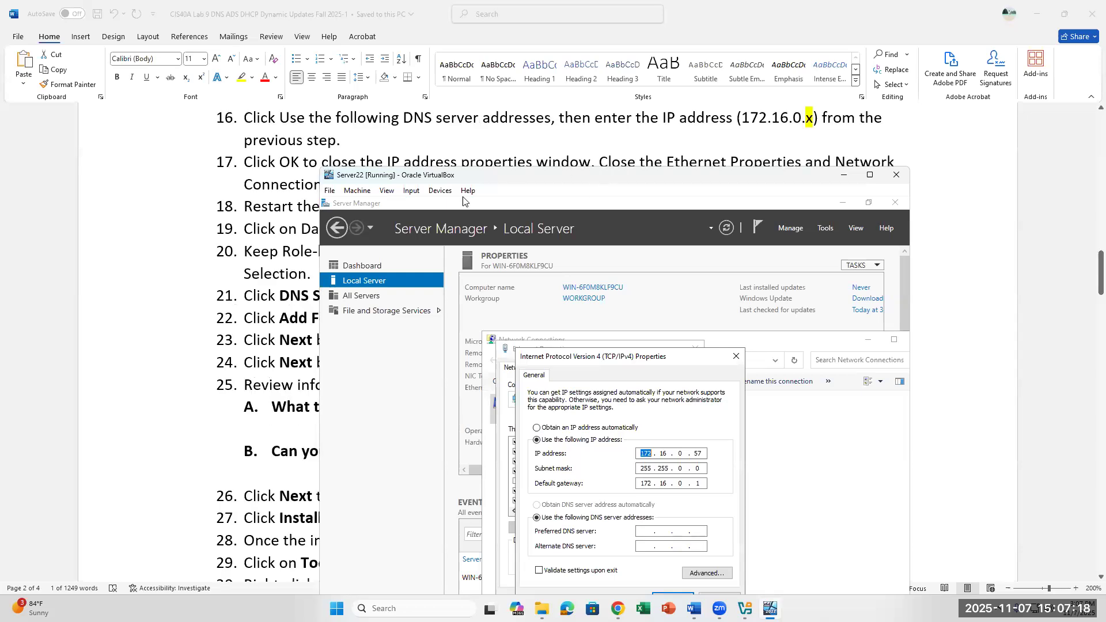
{"action": "left_click_drag", "start_coordinate": [601, 178], "coordinate": [603, 148]}
{"action": "left_click", "coordinate": [643, 503]}
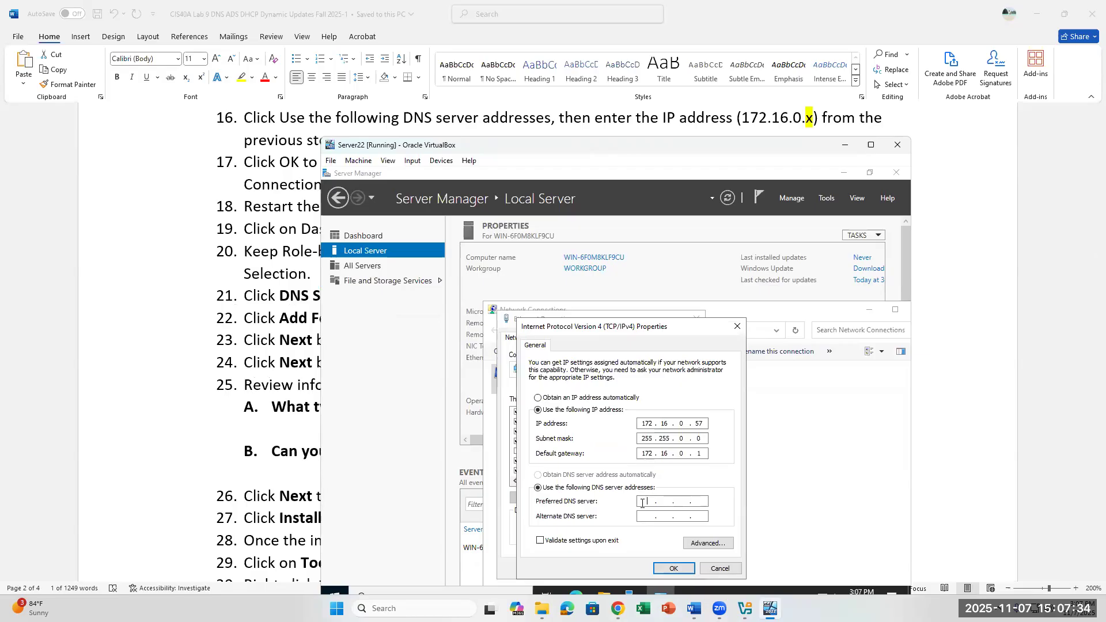
{"action": "type", "text": "172.16.0.57"}
{"action": "left_click", "coordinate": [672, 517]}
{"action": "left_click_drag", "start_coordinate": [677, 333], "coordinate": [817, 237]}
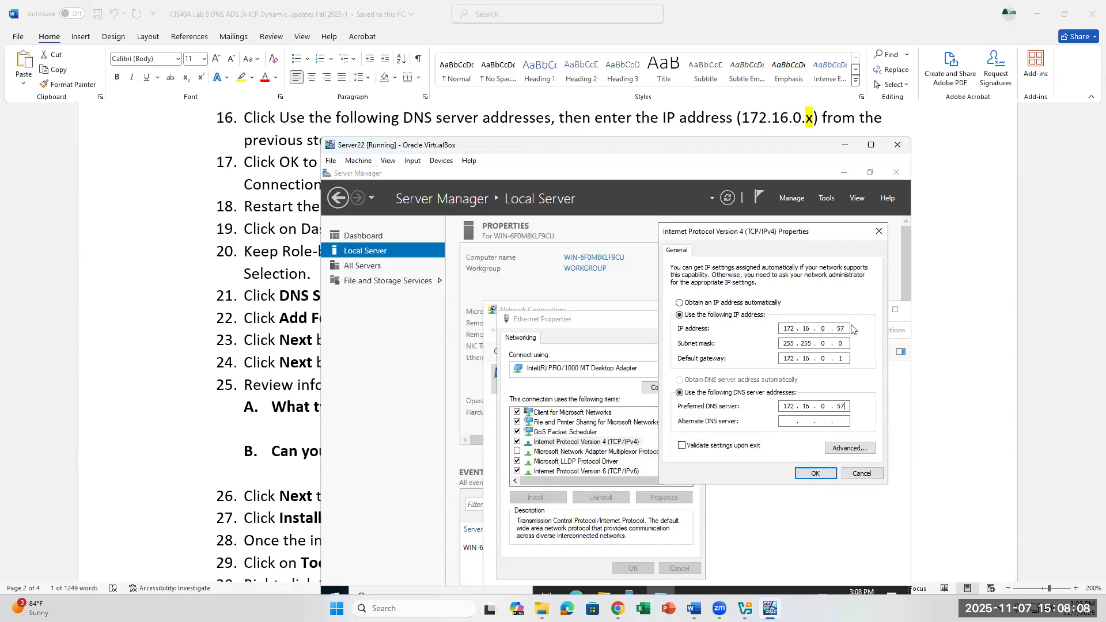
{"action": "left_click", "coordinate": [831, 476]}
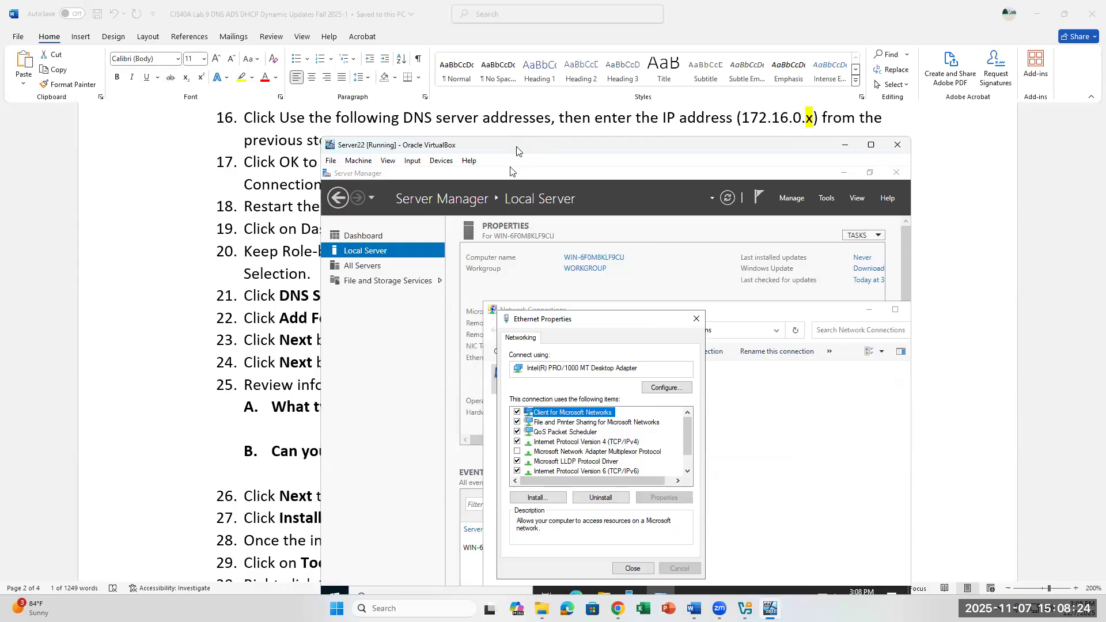
Step: Close the Ethernet Properties dialog with Internet Protocol Version 4 selected
{"action": "left_click_drag", "start_coordinate": [517, 150], "coordinate": [557, 156]}
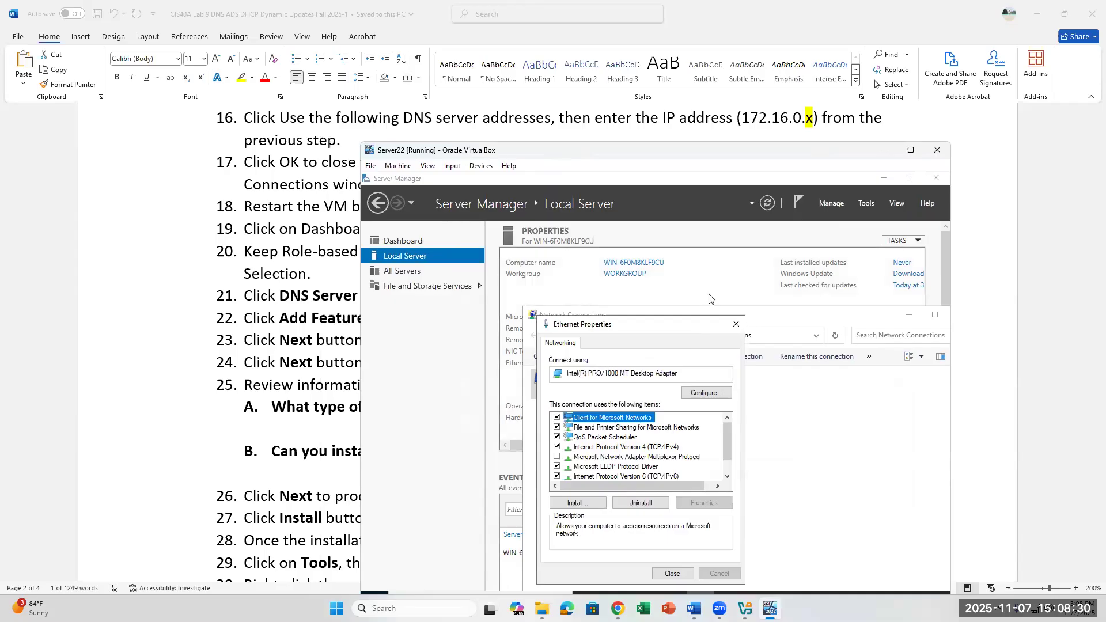
{"action": "left_click_drag", "start_coordinate": [673, 325], "coordinate": [766, 231]}
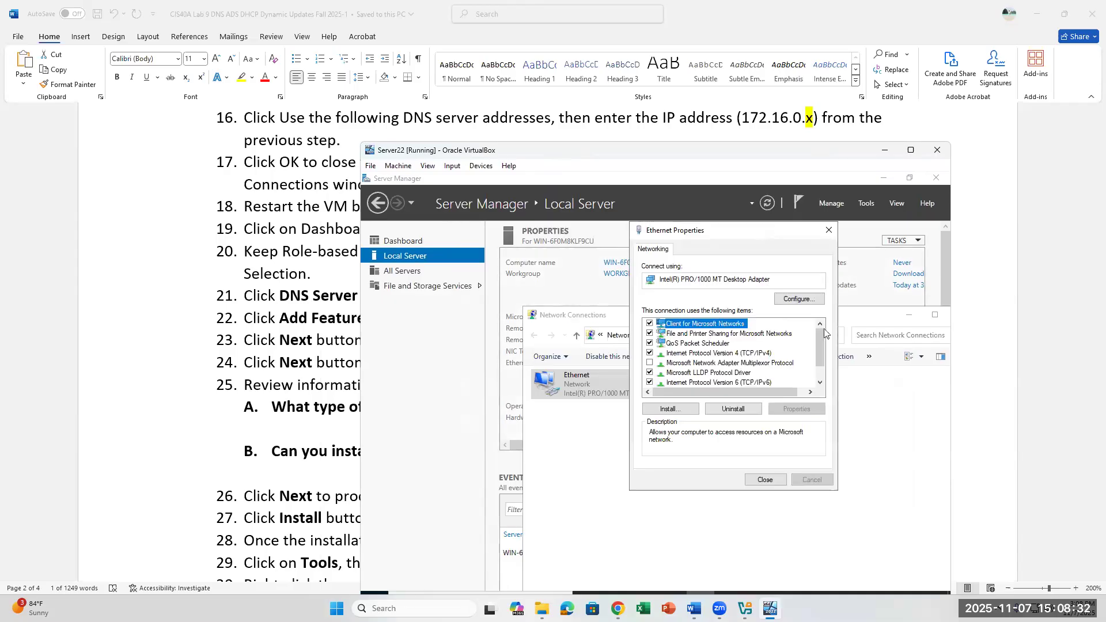
{"action": "left_click", "coordinate": [752, 353]}
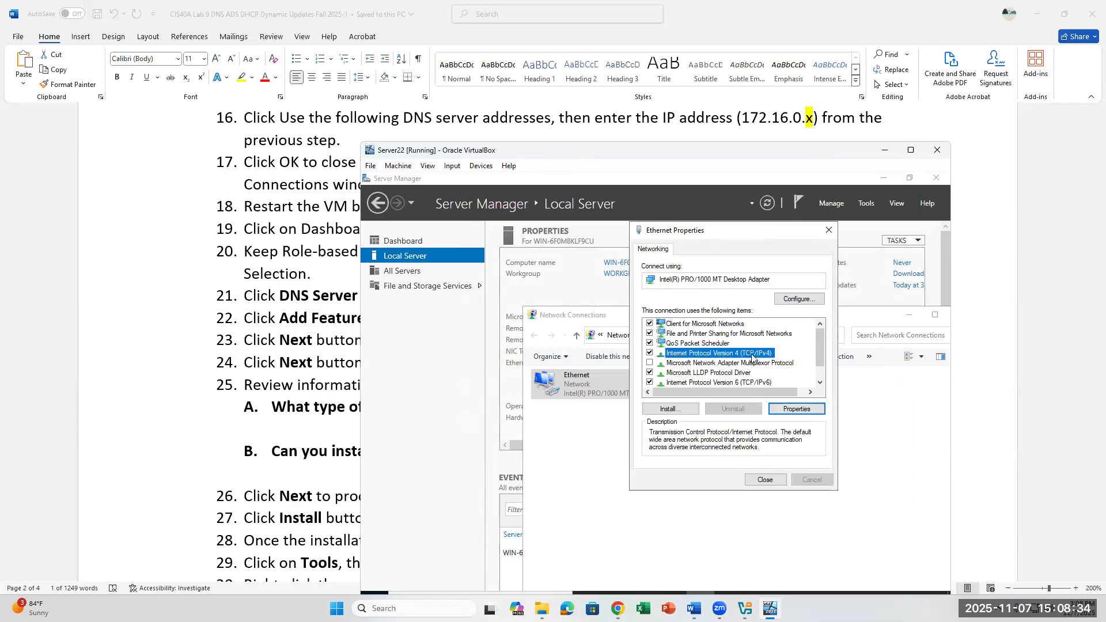
{"action": "left_click", "coordinate": [766, 480]}
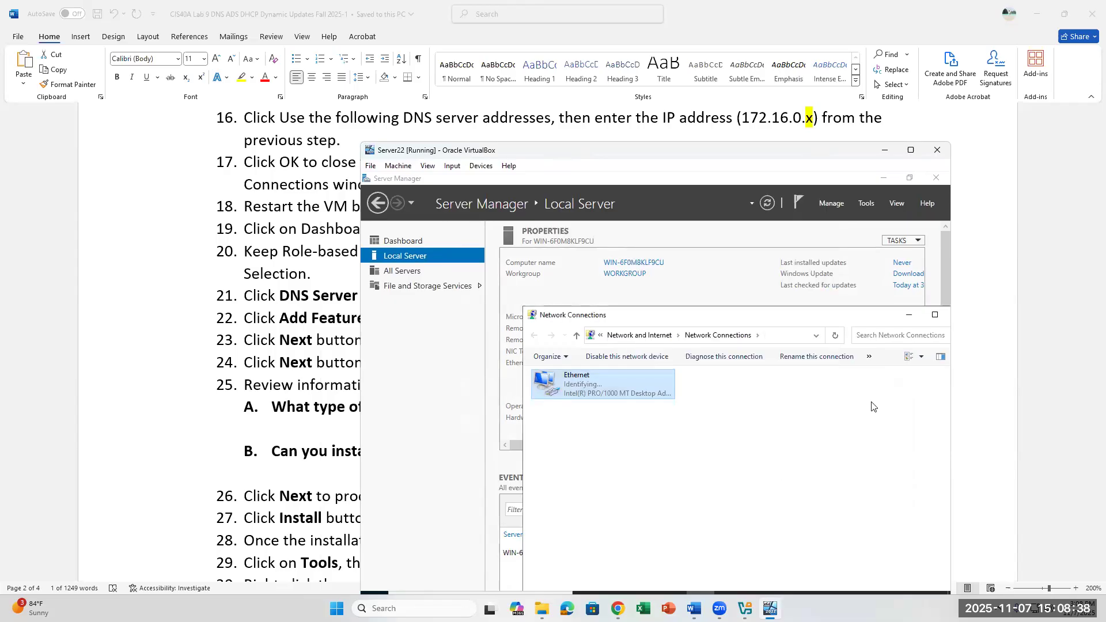
Step: Highlight step 18 in the lab instructions document, then return to the VM
{"action": "left_click", "coordinate": [308, 207]}
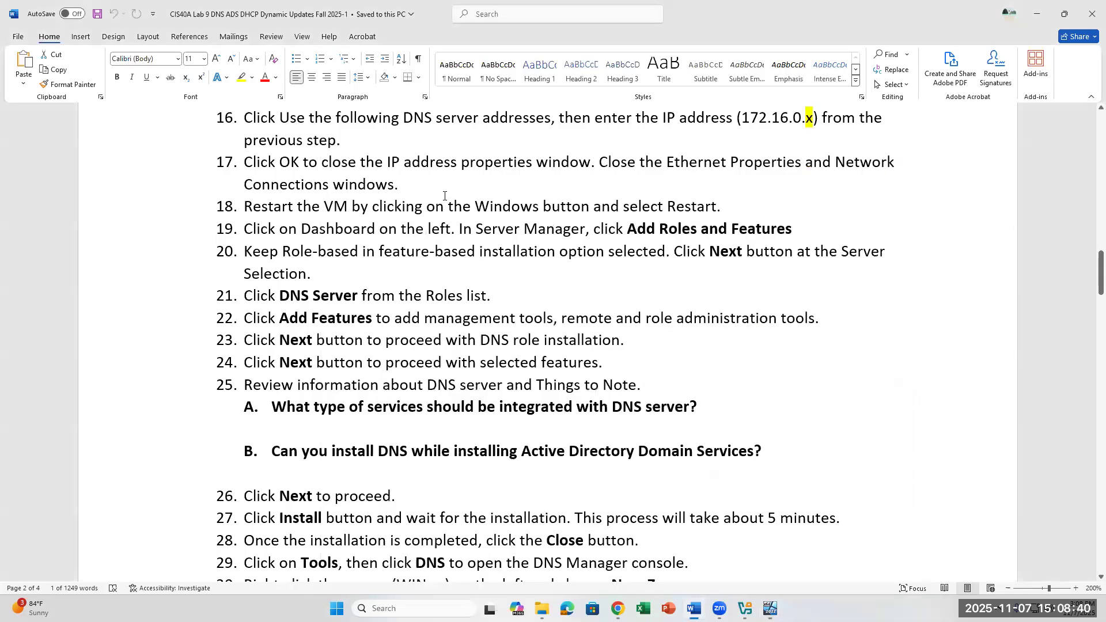
{"action": "left_click_drag", "start_coordinate": [723, 213], "coordinate": [258, 206]}
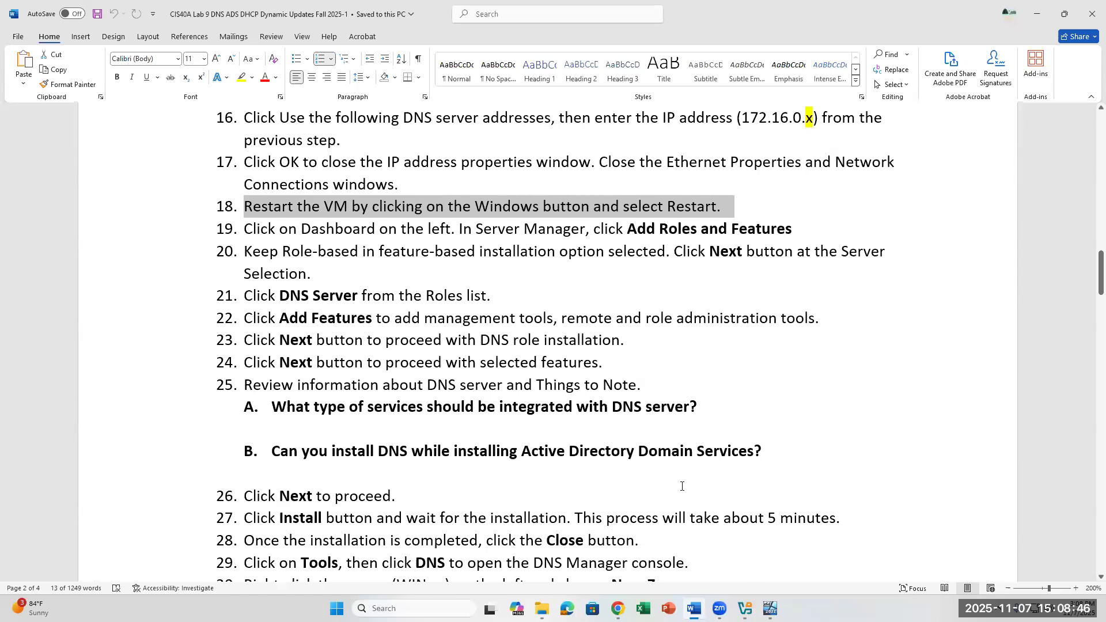
{"action": "key", "text": "alt+Tab"}
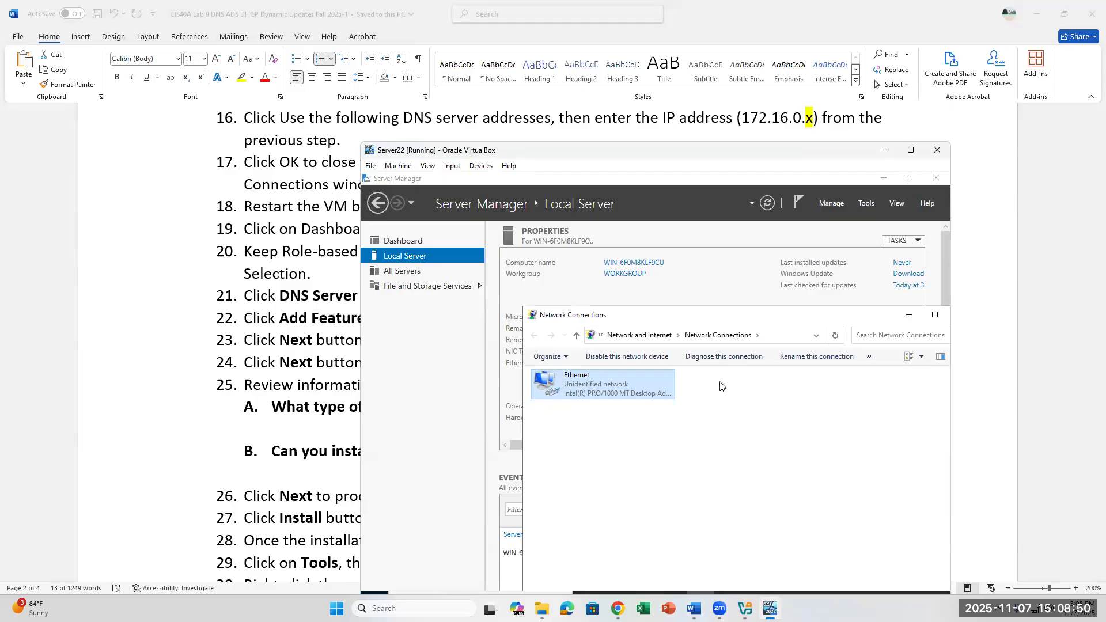
Step: Close the Network Connections window and Server Manager inside the VM
{"action": "left_click_drag", "start_coordinate": [728, 318], "coordinate": [631, 221]}
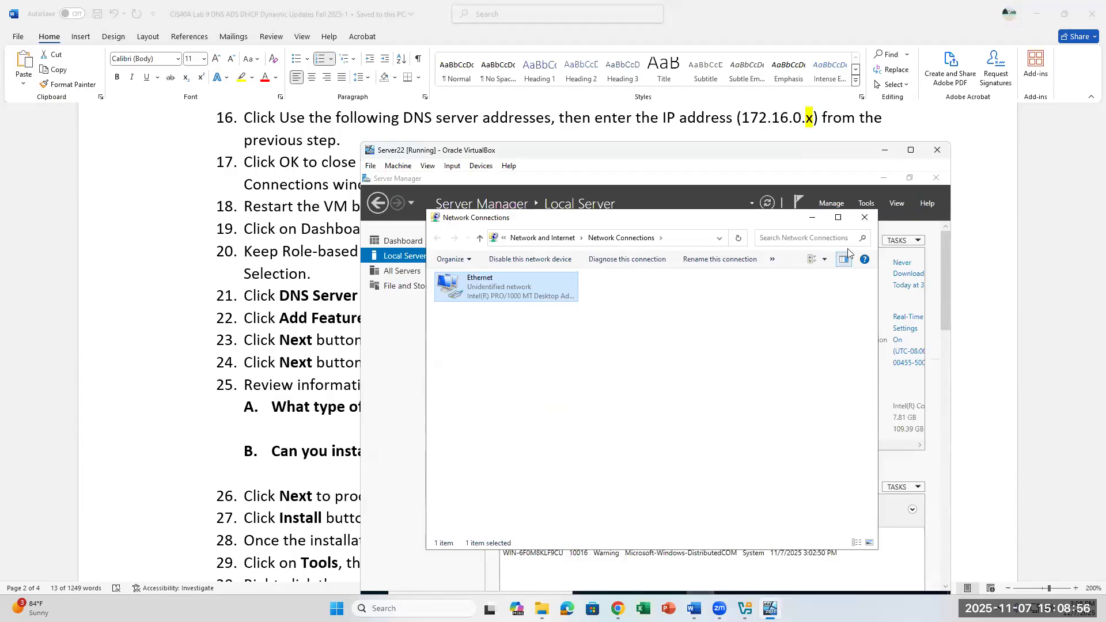
{"action": "left_click", "coordinate": [865, 217]}
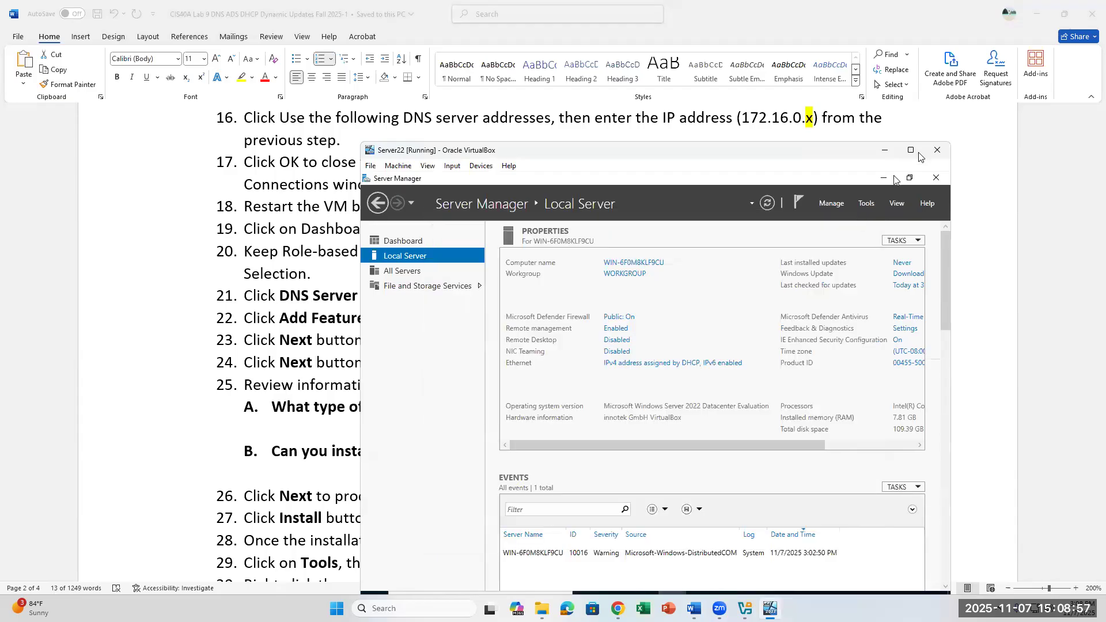
{"action": "left_click", "coordinate": [935, 178]}
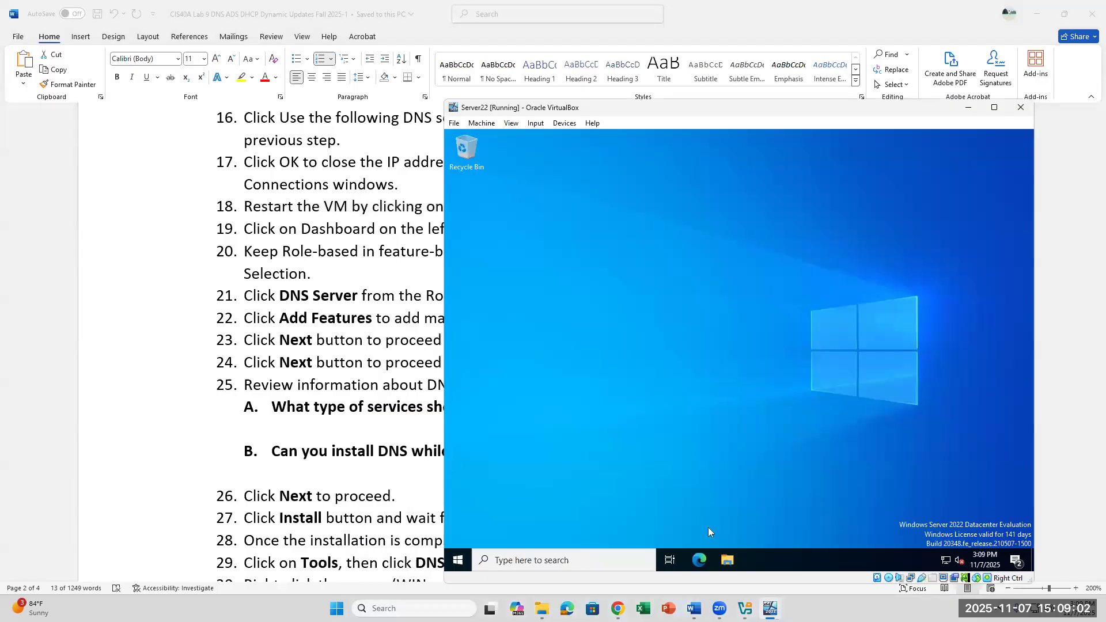
Step: Restart Server22 from Start > Power with the reason Application: Maintenance (Unplanned)
{"action": "left_click", "coordinate": [458, 560]}
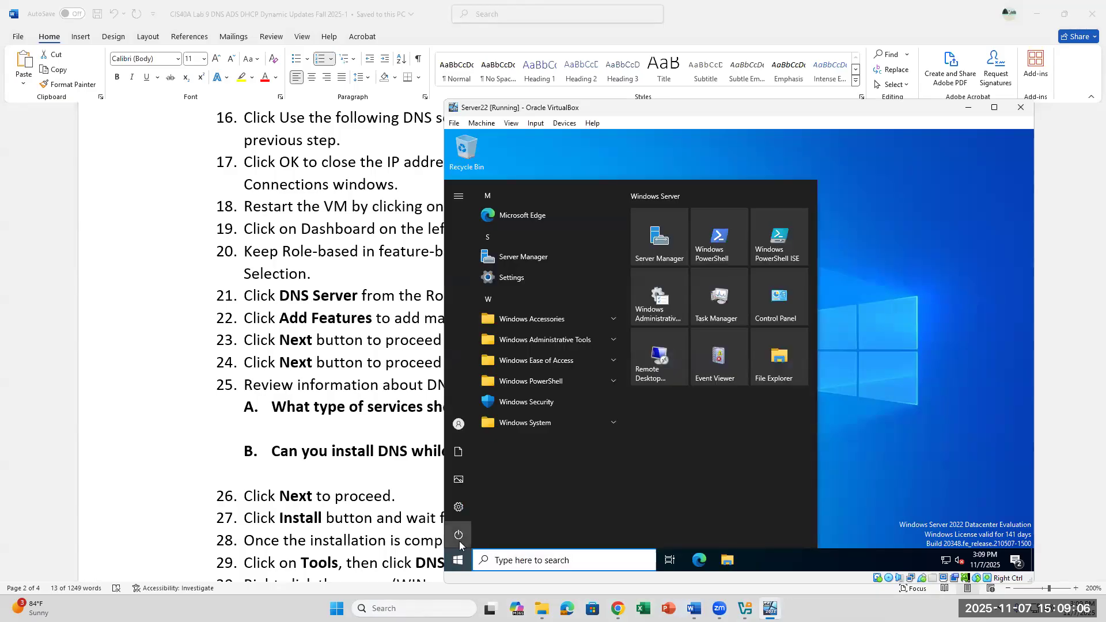
{"action": "mouse_move", "coordinate": [458, 541]}
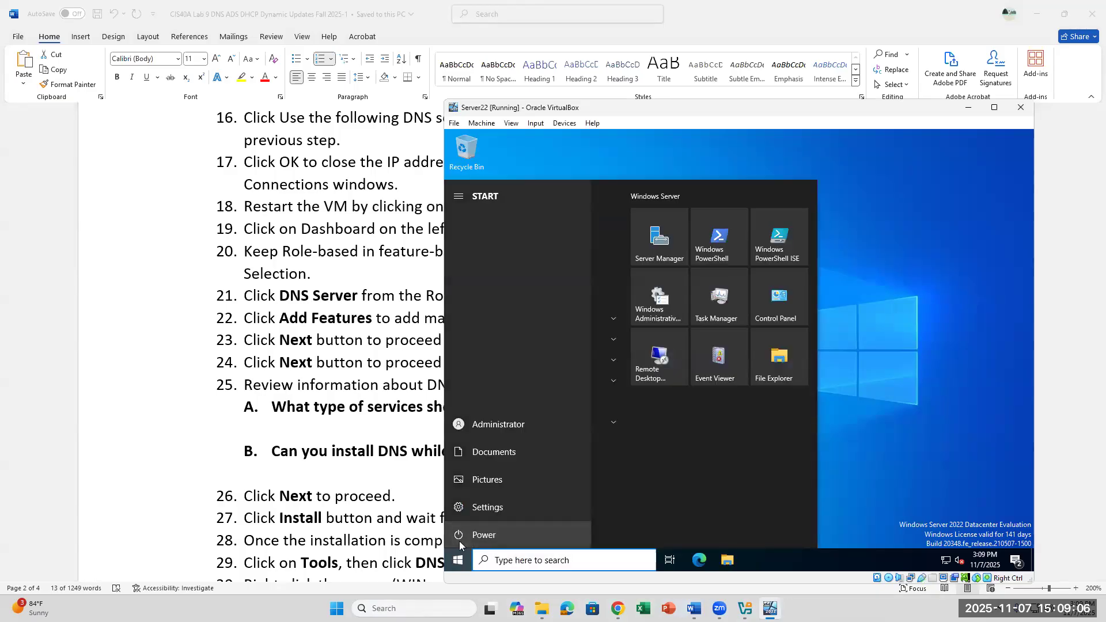
{"action": "left_click", "coordinate": [494, 534]}
{"action": "left_click", "coordinate": [492, 506]}
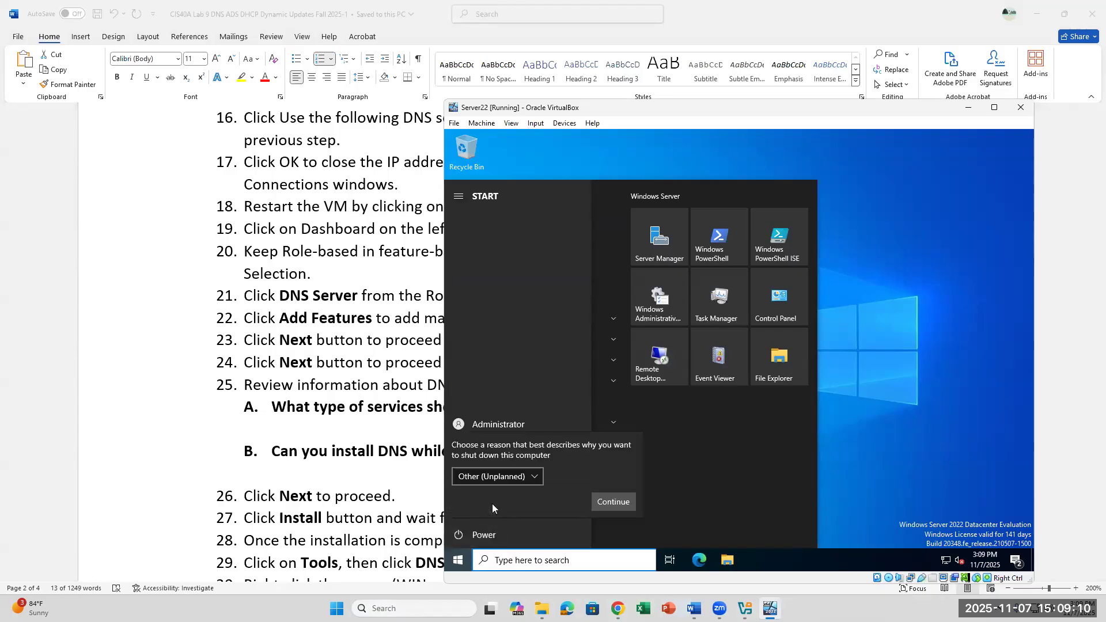
{"action": "left_click", "coordinate": [490, 476]}
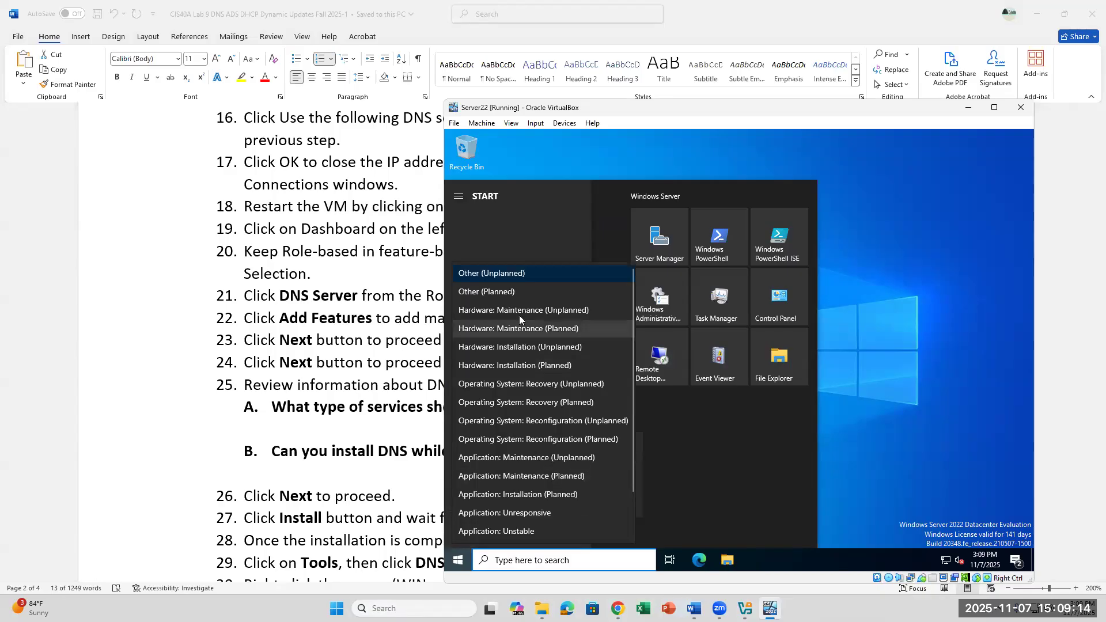
{"action": "left_click", "coordinate": [507, 458]}
{"action": "left_click", "coordinate": [624, 504]}
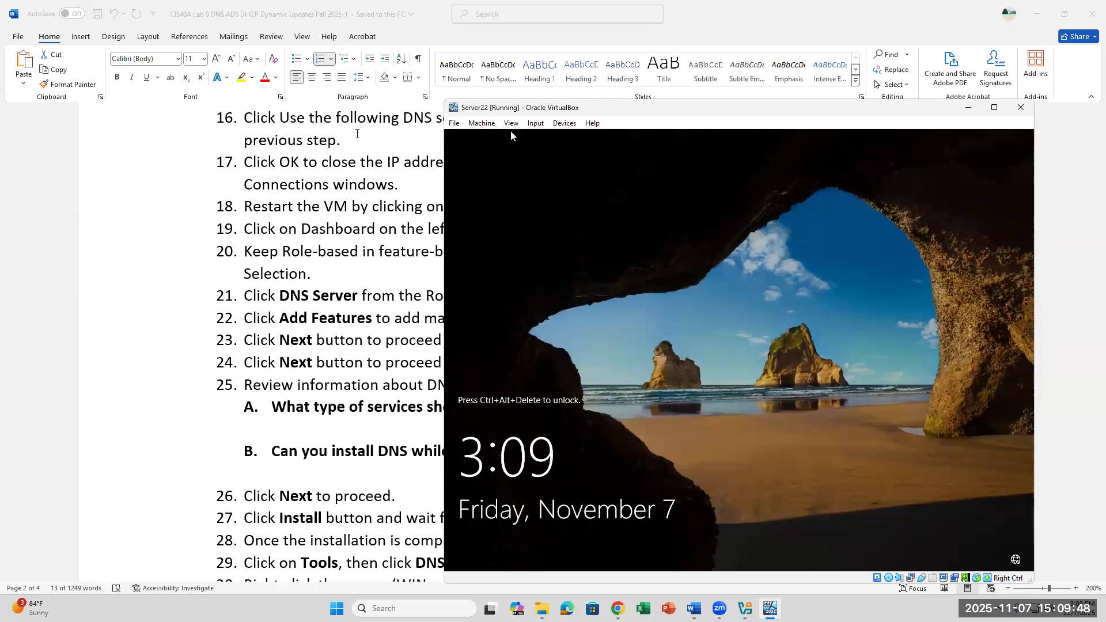
{"action": "key", "text": "alt+Tab"}
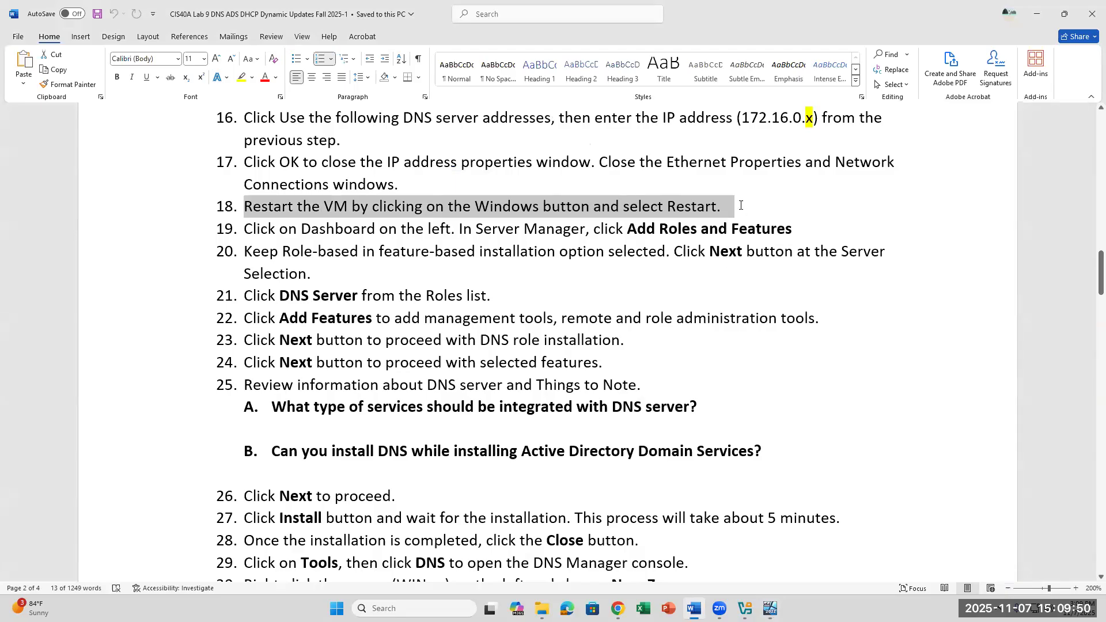
Step: Clear step 18's highlight and send Ctrl-Alt-Del to the VM via Input > Keyboard
{"action": "left_click", "coordinate": [740, 205]}
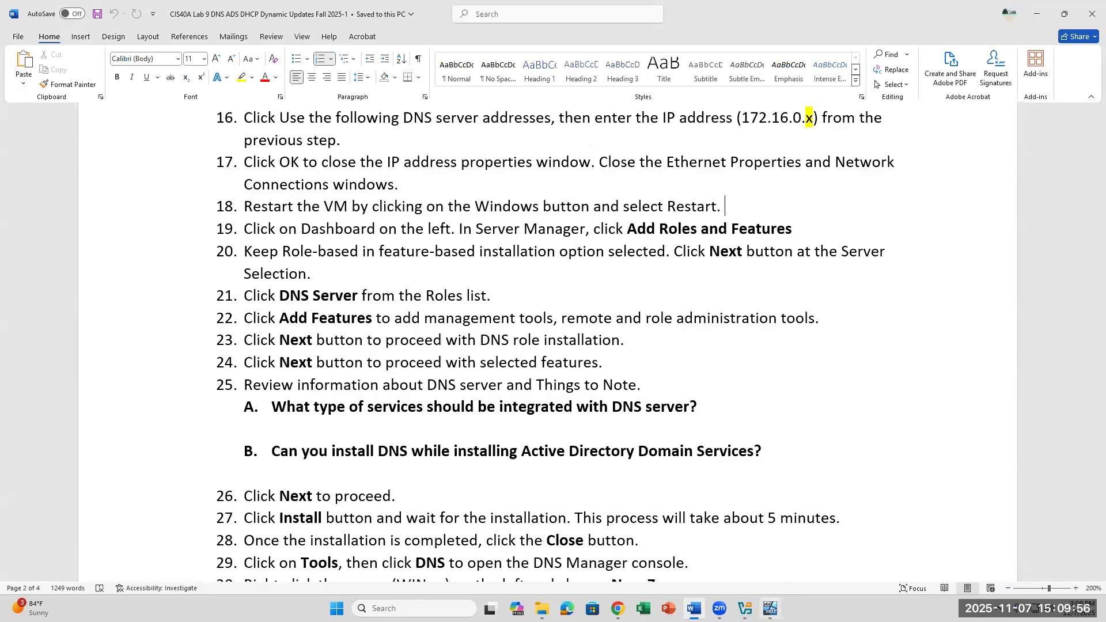
{"action": "left_click", "coordinate": [770, 608]}
{"action": "left_click", "coordinate": [536, 125]}
{"action": "mouse_move", "coordinate": [546, 142]}
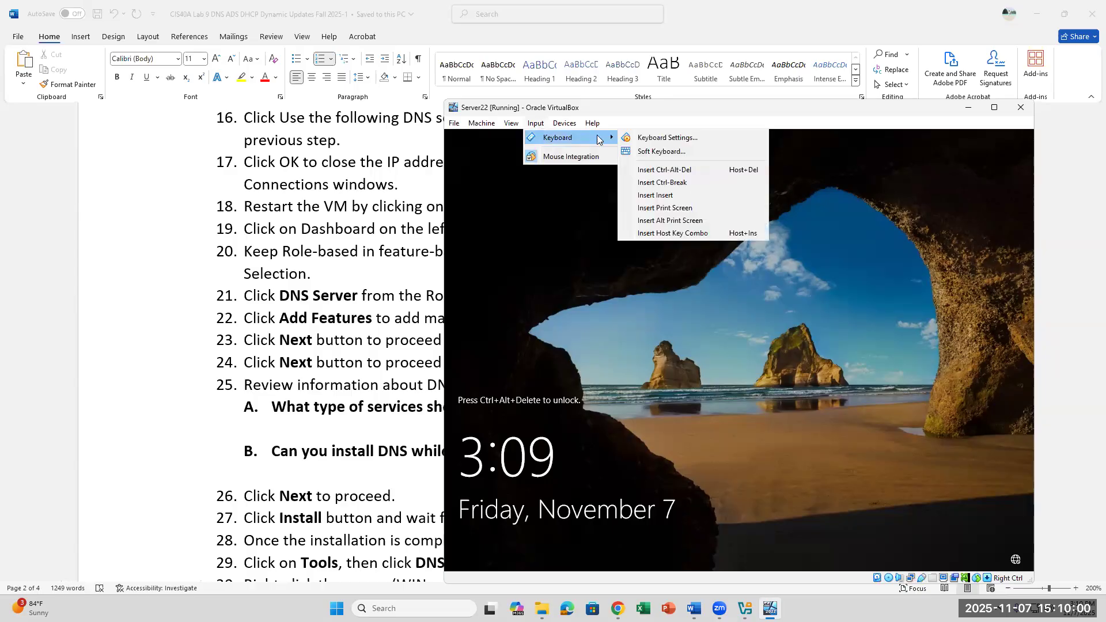
{"action": "left_click", "coordinate": [642, 166]}
Step: Append 'Click Input --> Keyboard --> Ctrl+Alt+' to the end of step 18 in Word
{"action": "left_click", "coordinate": [323, 238]}
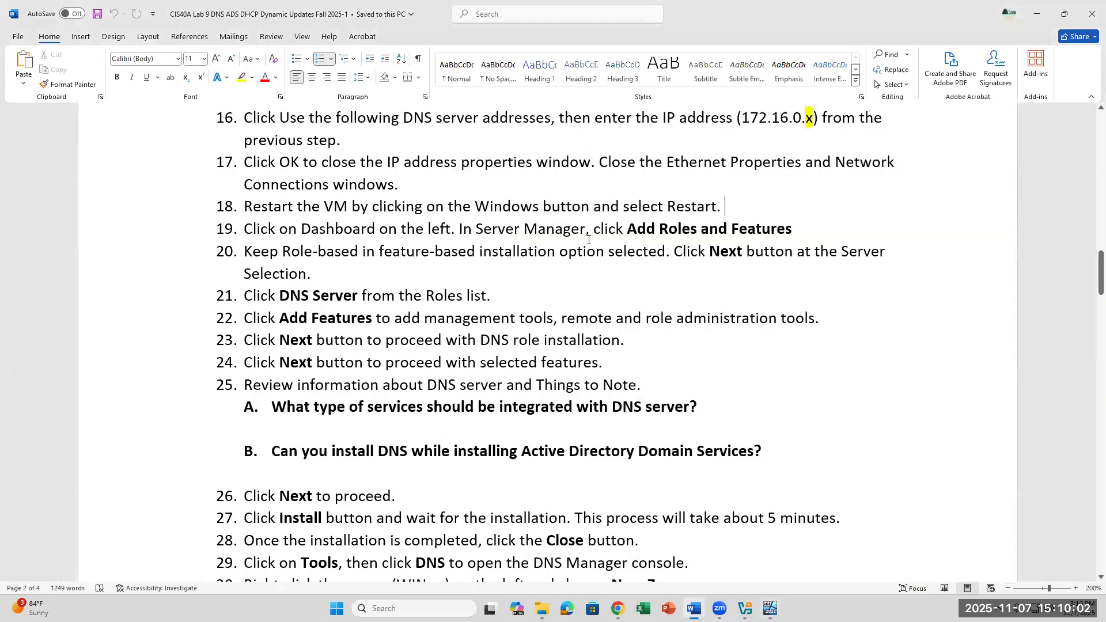
{"action": "left_click", "coordinate": [744, 201]}
{"action": "type", "text": "Click "}
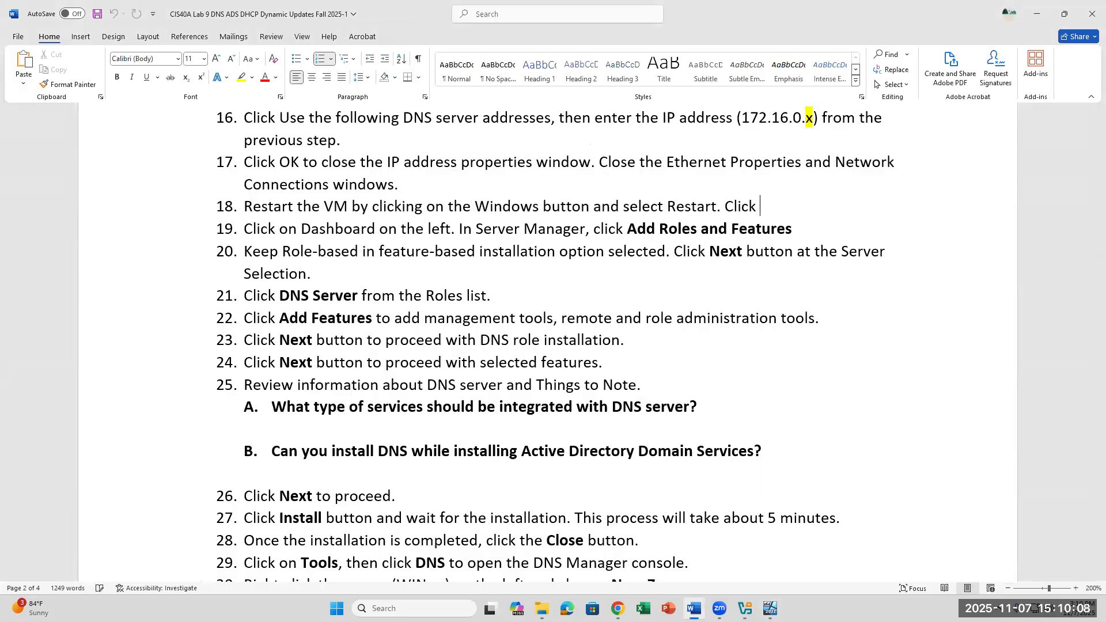
{"action": "type", "text": "Input --> Keyboar"}
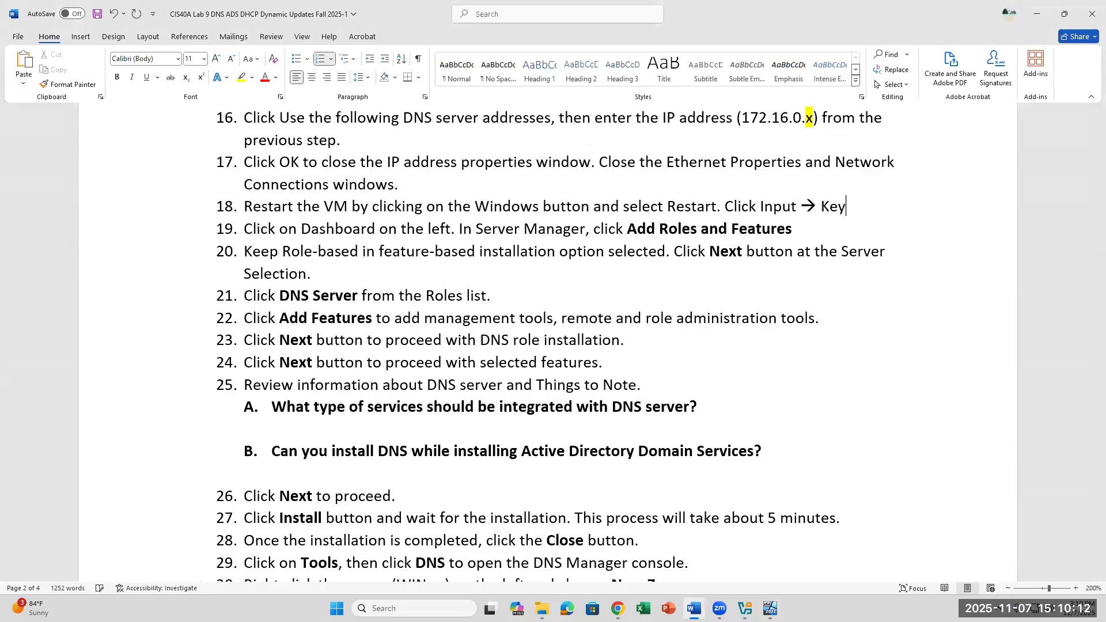
{"action": "type", "text": "d "}
{"action": "type", "text": "--> "}
{"action": "type", "text": "Ctrl"}
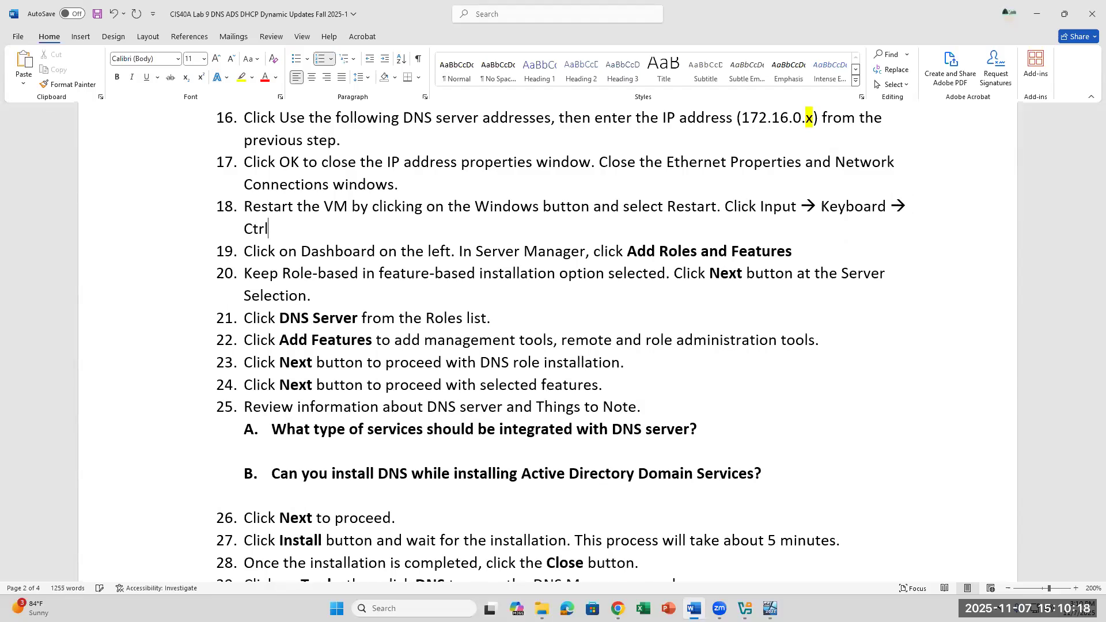
{"action": "type", "text": "+Alt+Del"}
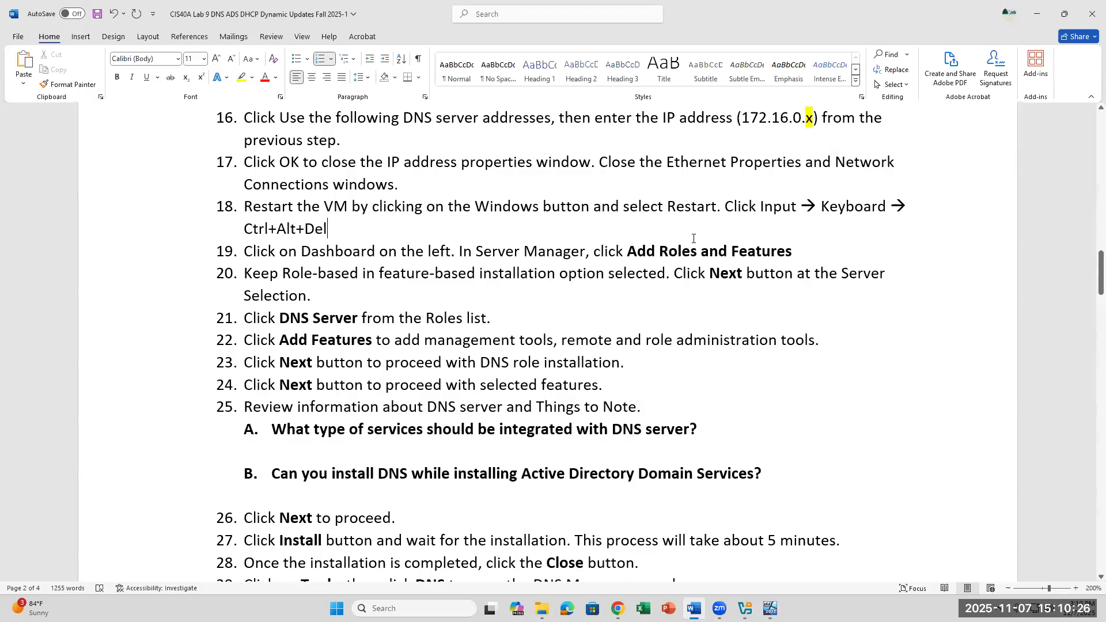
Step: Bring the Server22 sign-in screen forward and enter the Administrator password to sign in
{"action": "left_click", "coordinate": [749, 548]}
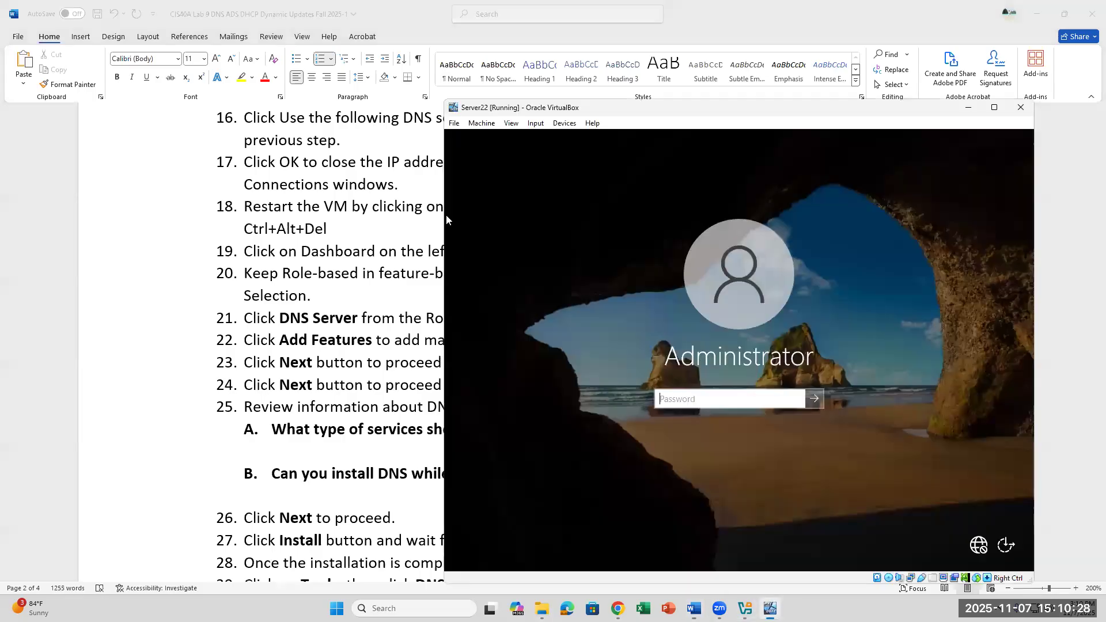
{"action": "left_click", "coordinate": [346, 231]}
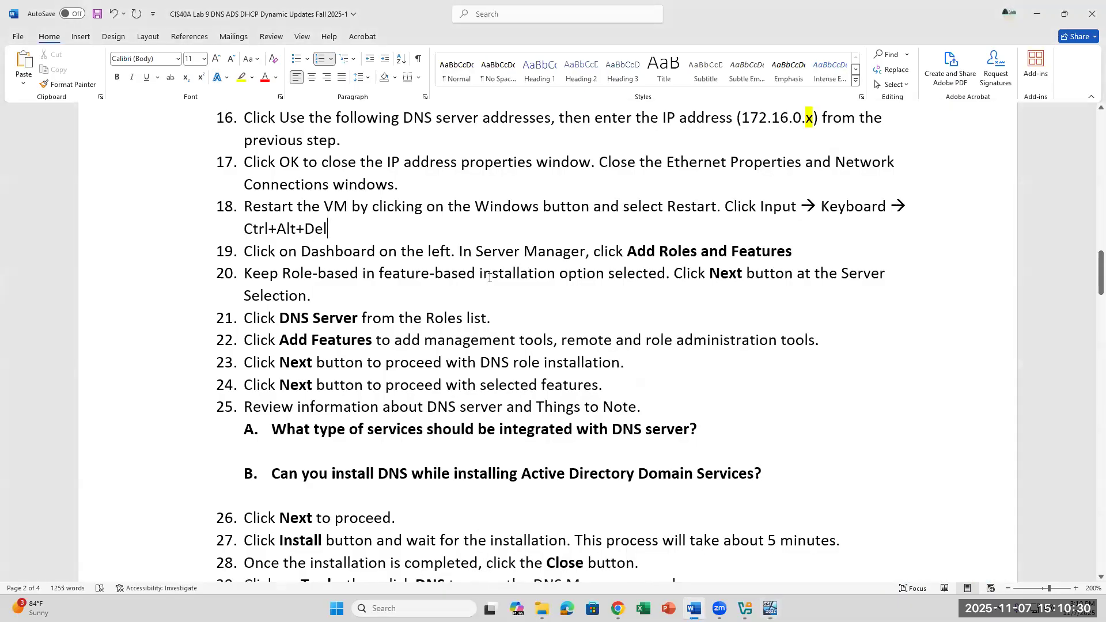
{"action": "left_click", "coordinate": [770, 608]}
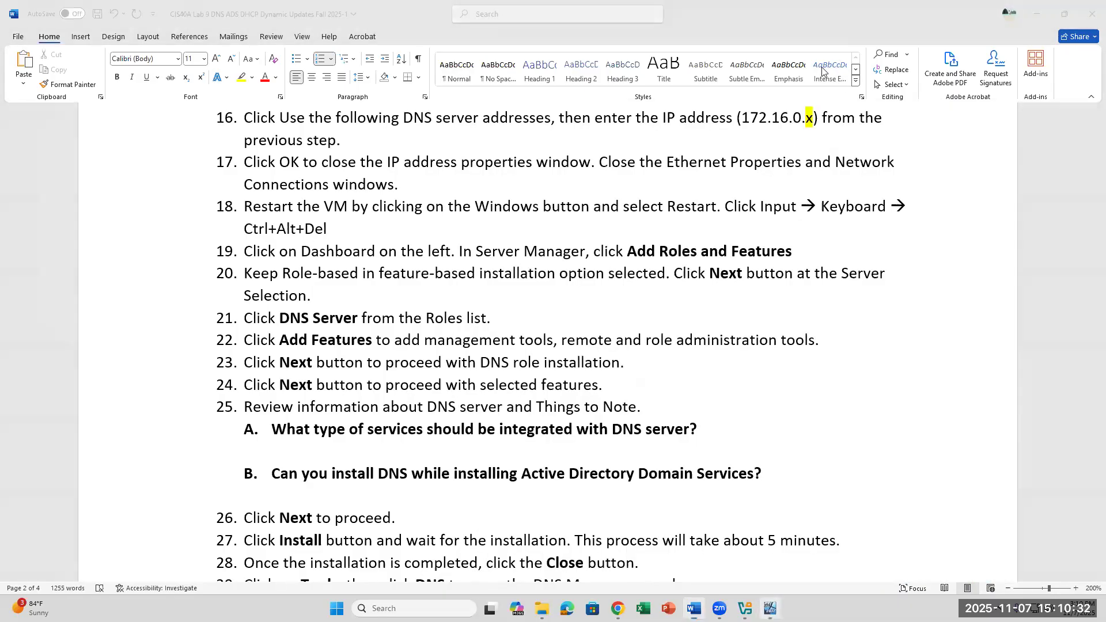
{"action": "left_click_drag", "start_coordinate": [790, 108], "coordinate": [774, 303]}
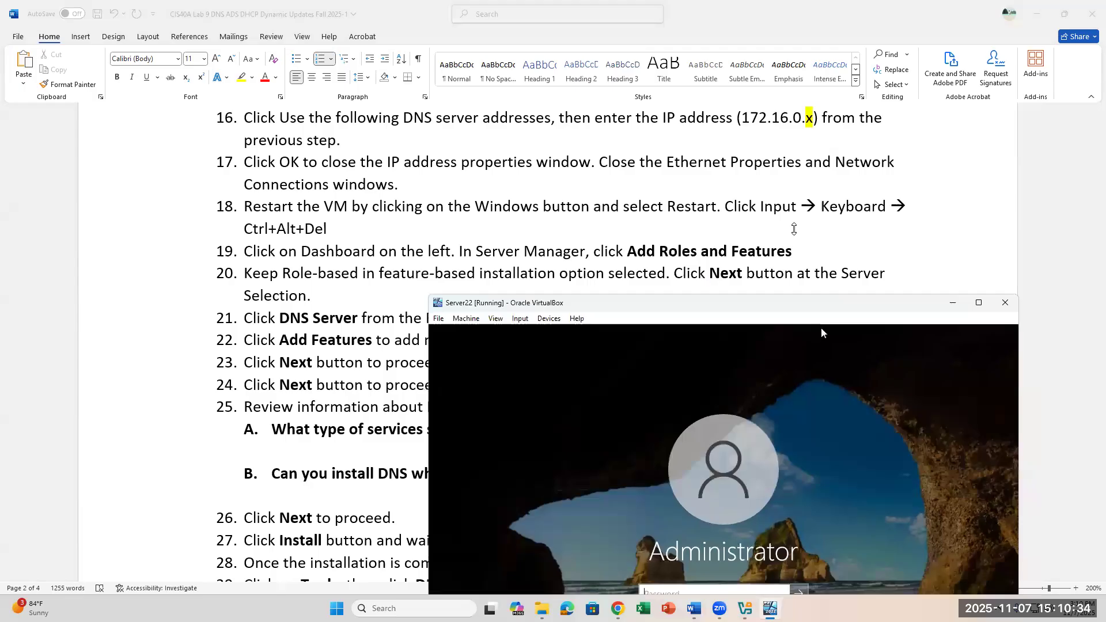
{"action": "scroll", "coordinate": [797, 247], "scroll_direction": "down", "scroll_amount": 2}
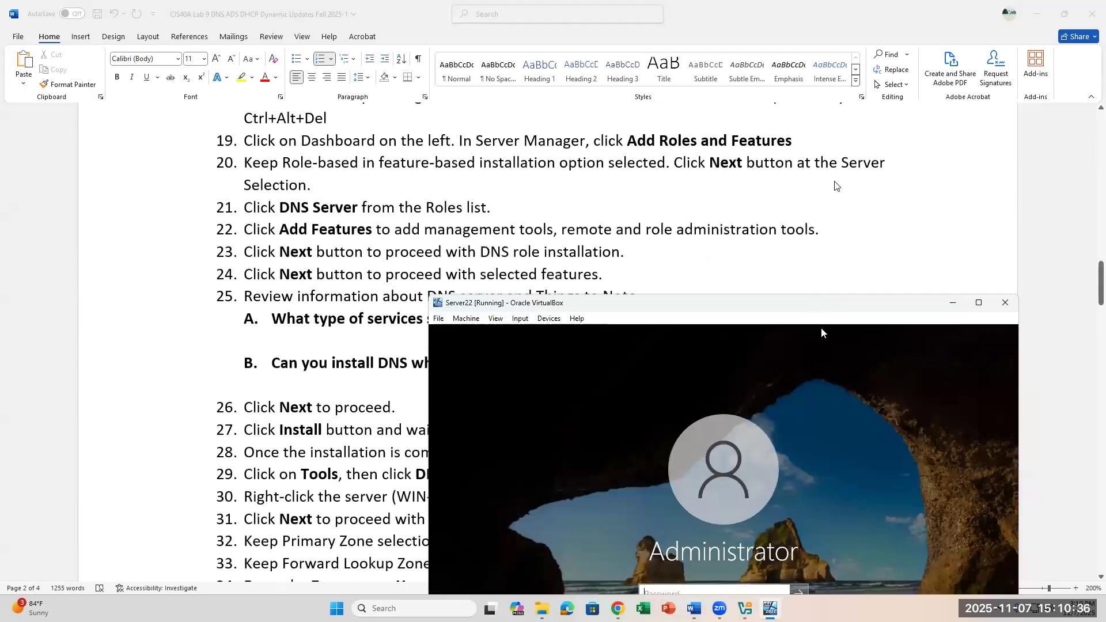
{"action": "left_click_drag", "start_coordinate": [808, 306], "coordinate": [836, 185]}
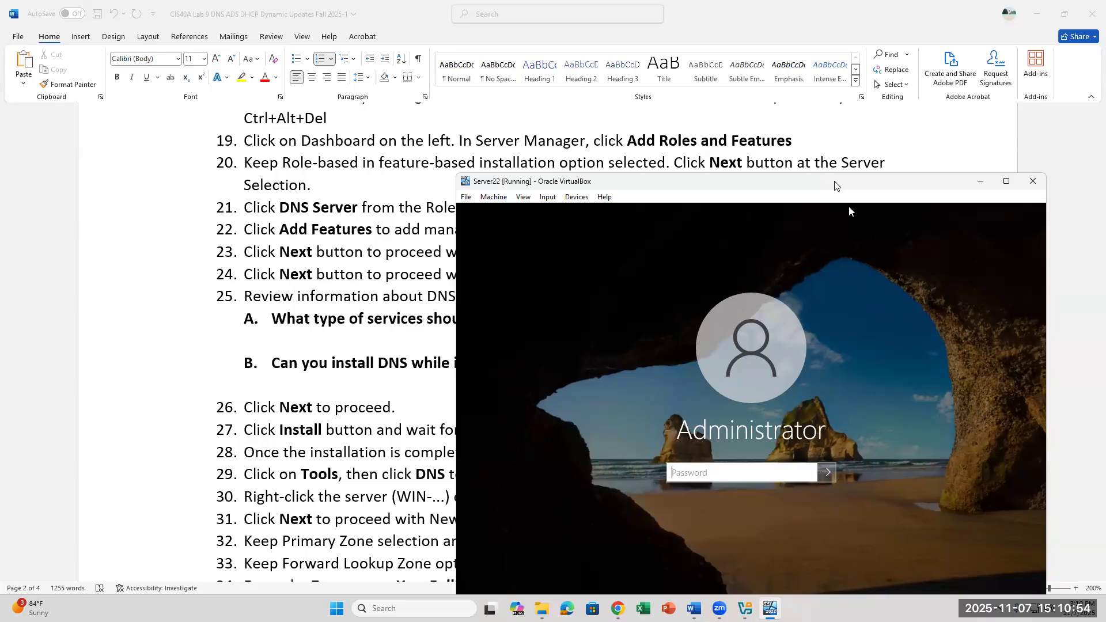
{"action": "type", "text": "••"}
{"action": "key", "text": "BackSpace"}
{"action": "key", "text": "BackSpace"}
{"action": "key", "text": "Caps_Lock"}
{"action": "type", "text": "•••"}
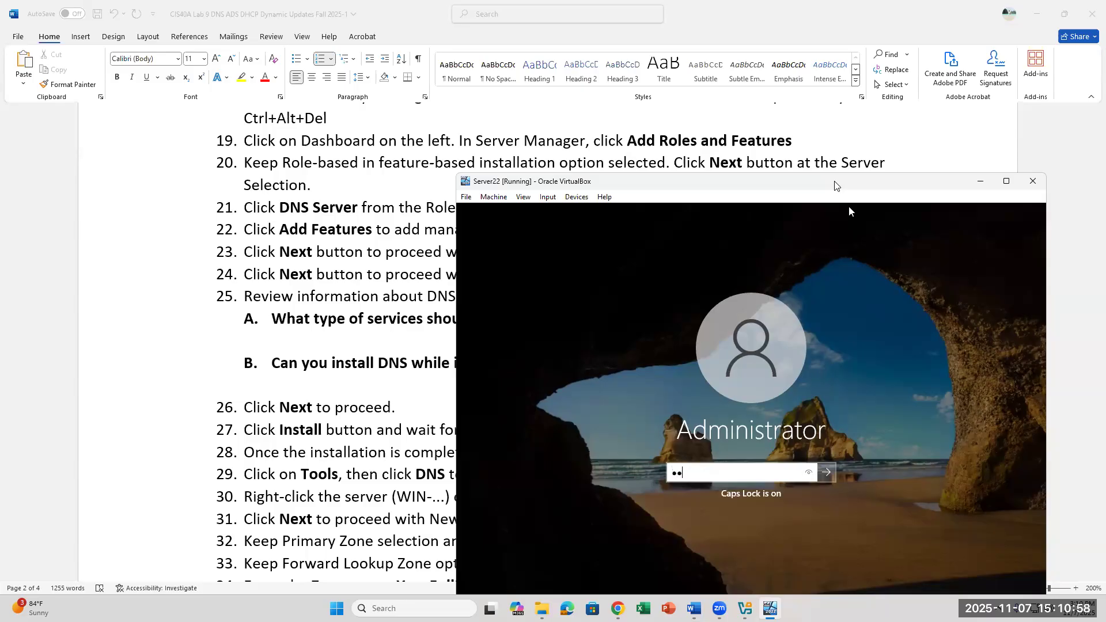
{"action": "type", "text": "••••"}
{"action": "key", "text": "Return"}
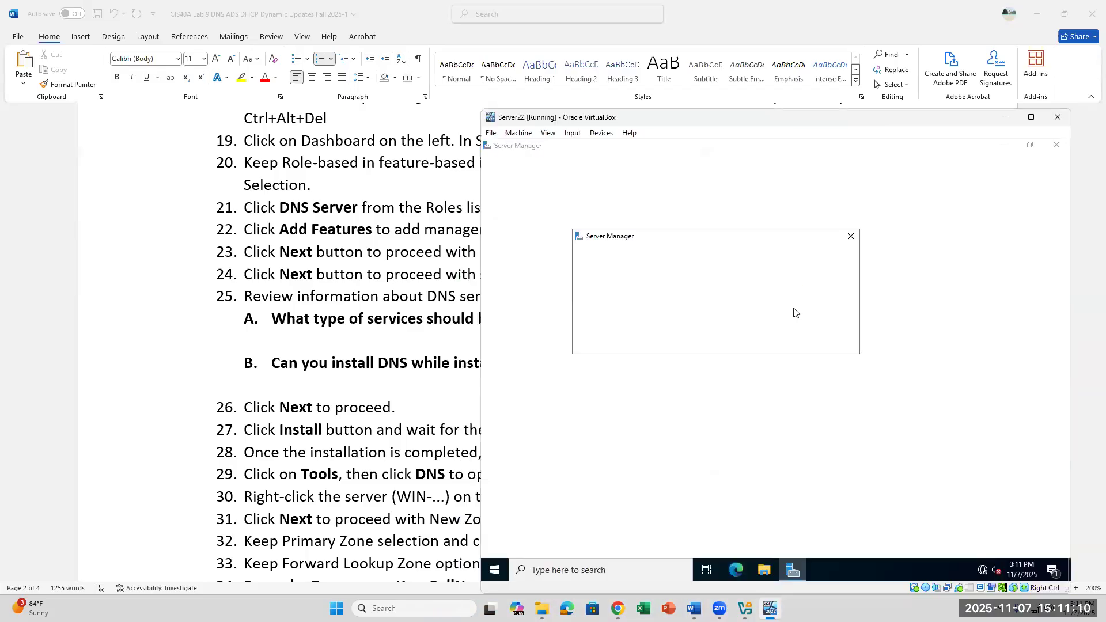
Step: Dismiss the Windows Admin Center pop-up and launch Add roles and features from the Dashboard
{"action": "left_click", "coordinate": [851, 236]}
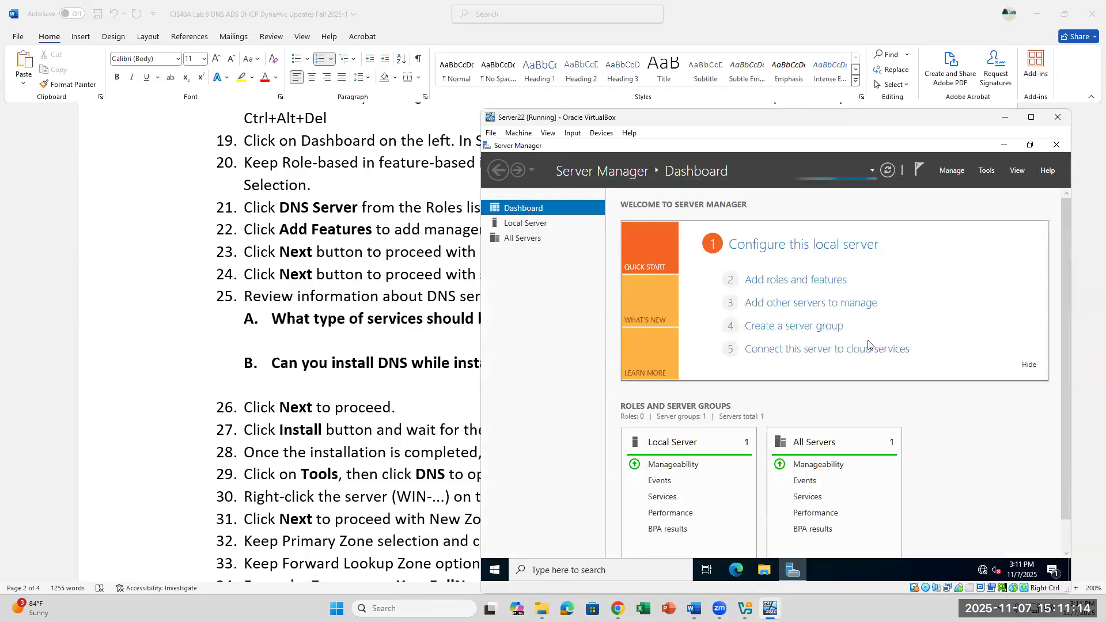
{"action": "left_click", "coordinate": [815, 290]}
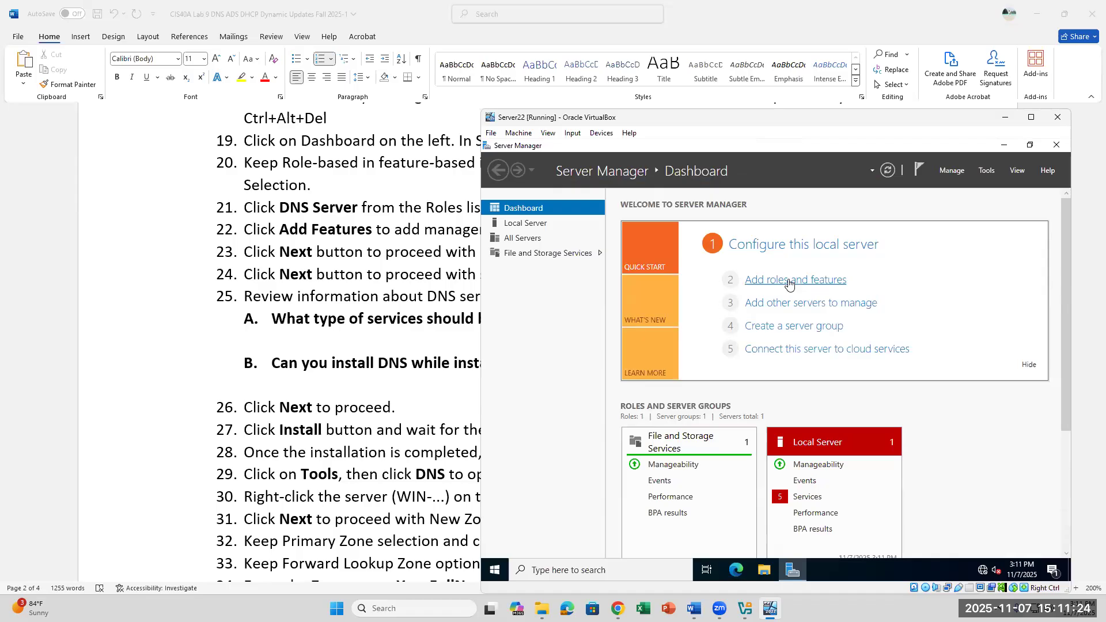
{"action": "left_click", "coordinate": [789, 281]}
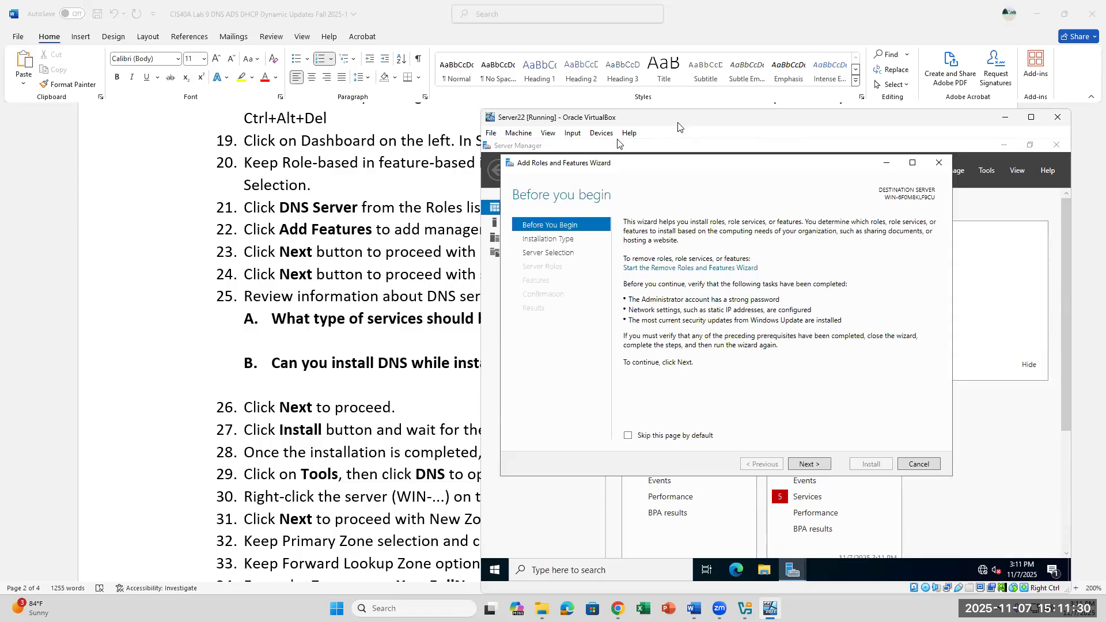
{"action": "left_click_drag", "start_coordinate": [678, 122], "coordinate": [559, 286]}
{"action": "scroll", "coordinate": [693, 221], "scroll_direction": "down", "scroll_amount": 3}
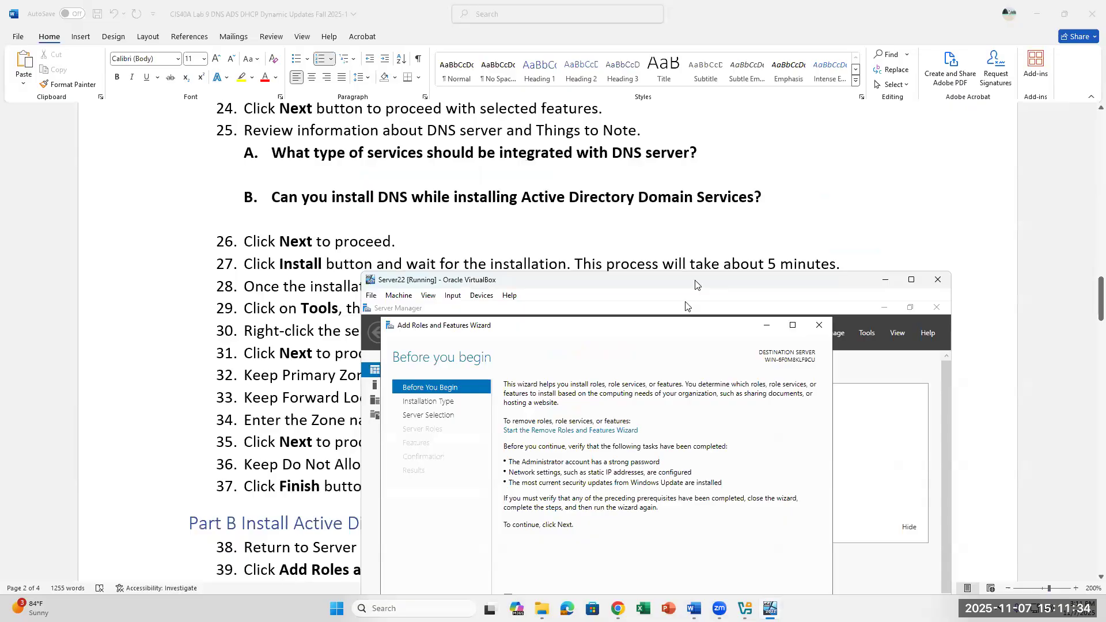
{"action": "left_click_drag", "start_coordinate": [696, 284], "coordinate": [799, 170]}
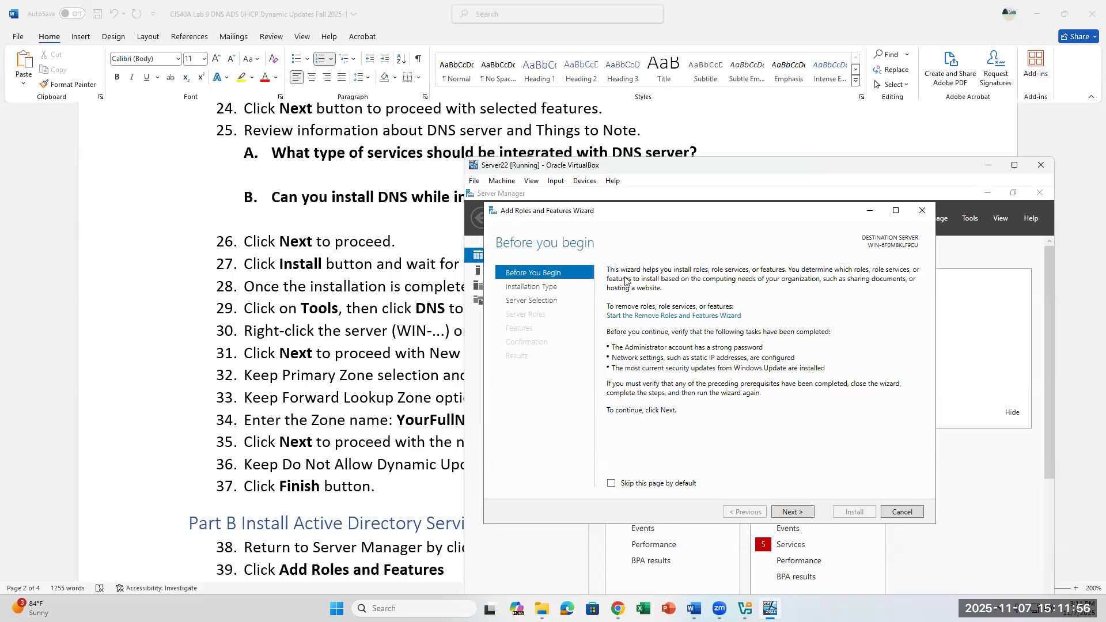
Step: Advance past Before You Begin, keeping Role-based installation and the local server as destination
{"action": "left_click", "coordinate": [796, 515]}
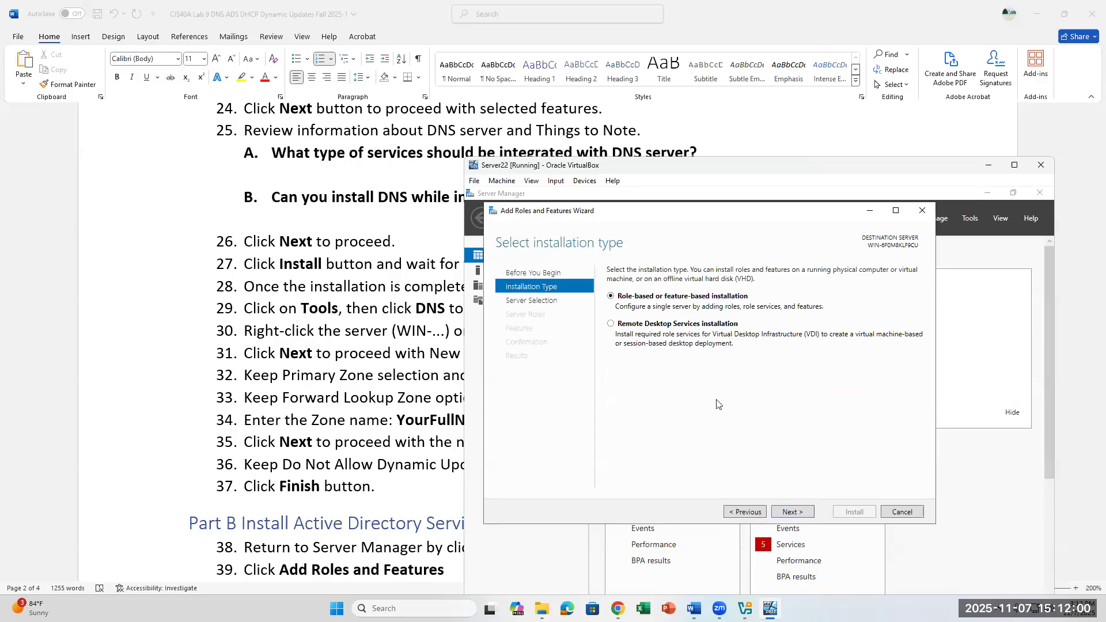
{"action": "scroll", "coordinate": [465, 234], "scroll_direction": "up", "scroll_amount": 2}
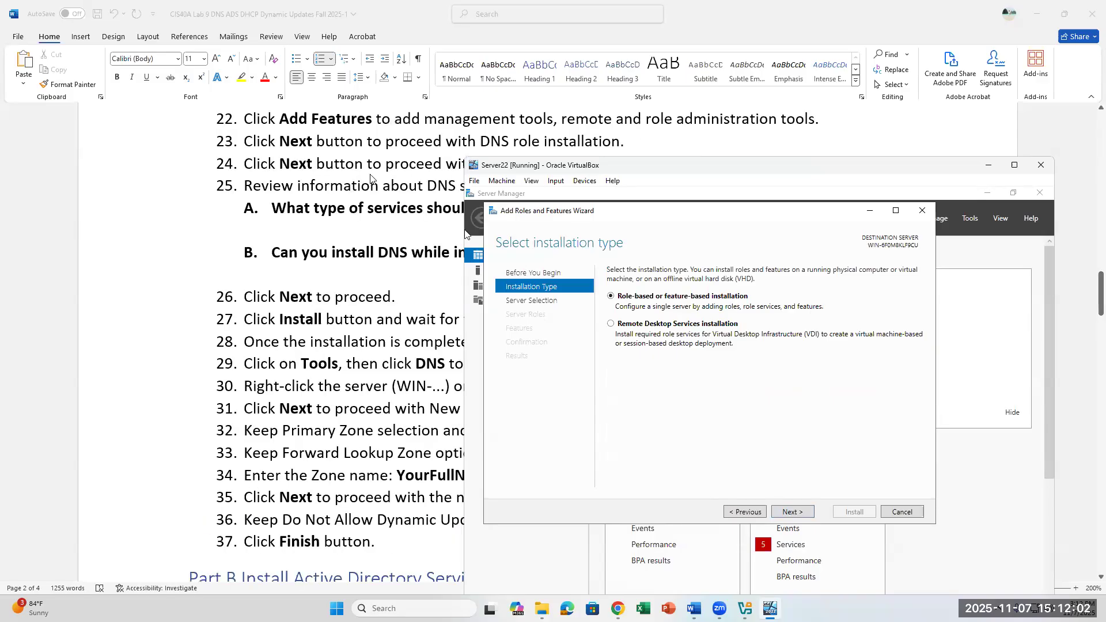
{"action": "scroll", "coordinate": [370, 179], "scroll_direction": "down", "scroll_amount": 2}
{"action": "scroll", "coordinate": [369, 167], "scroll_direction": "up", "scroll_amount": 2}
{"action": "scroll", "coordinate": [653, 141], "scroll_direction": "up", "scroll_amount": 1}
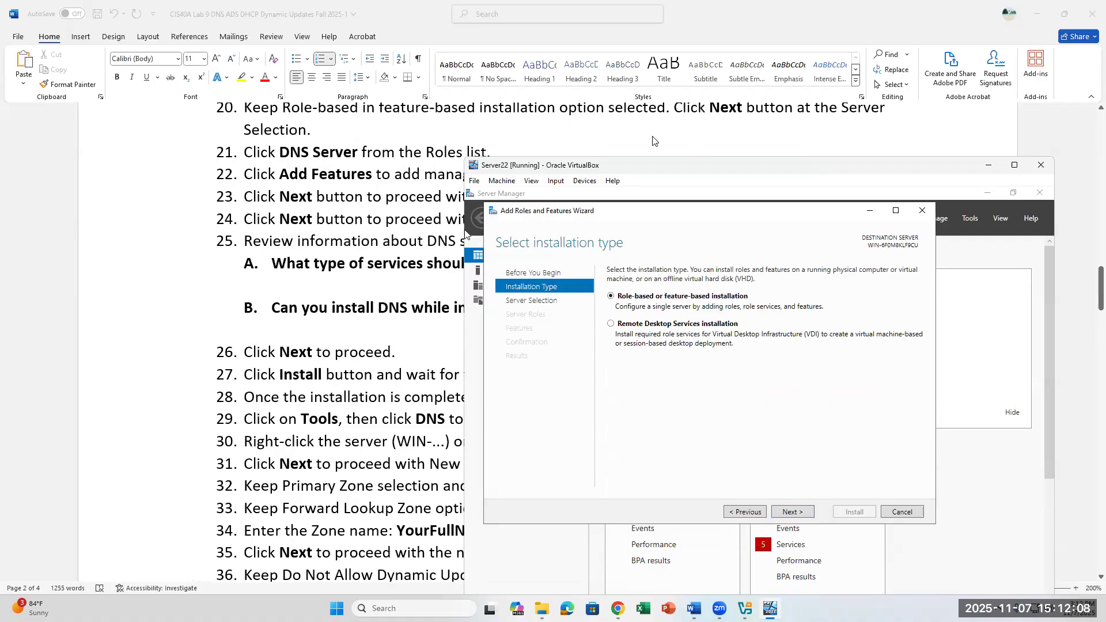
{"action": "left_click", "coordinate": [798, 514]}
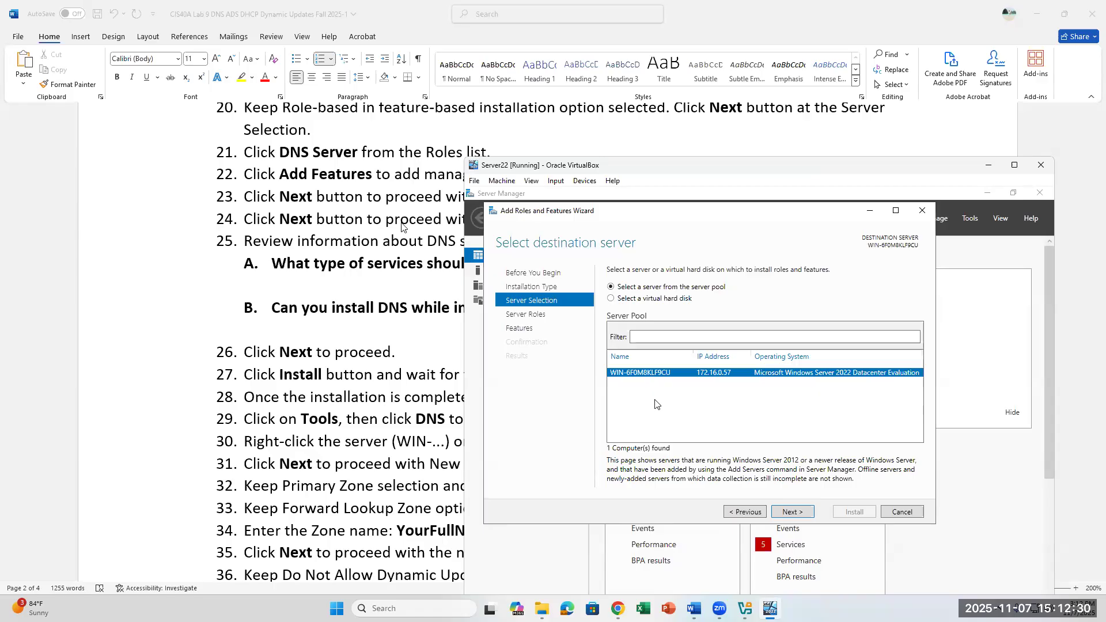
{"action": "scroll", "coordinate": [402, 227], "scroll_direction": "down", "scroll_amount": 1}
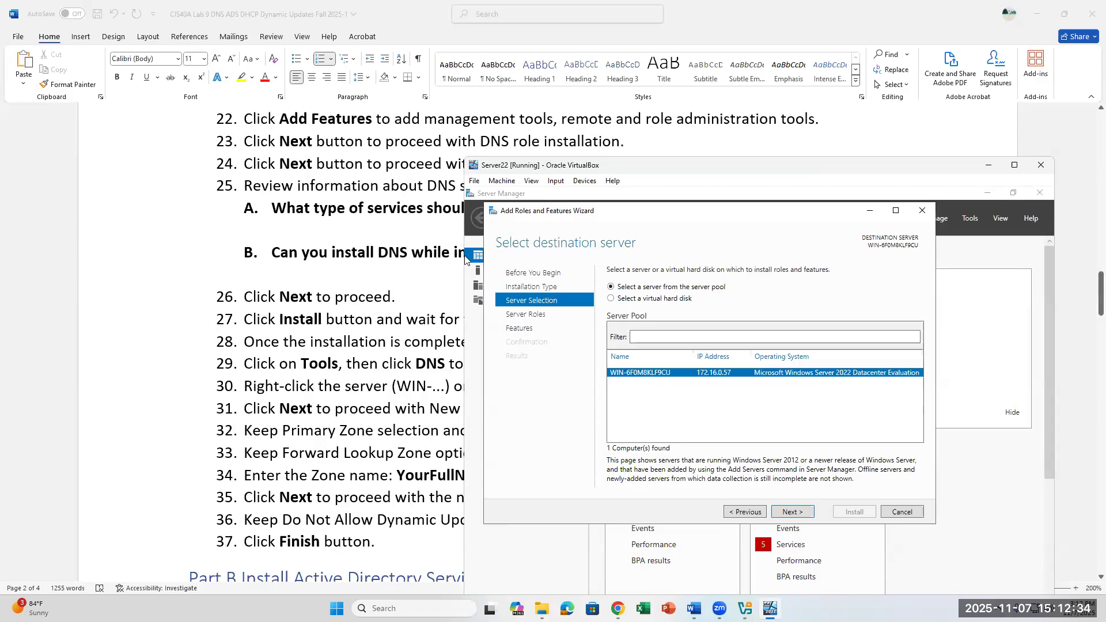
{"action": "left_click", "coordinate": [806, 511]}
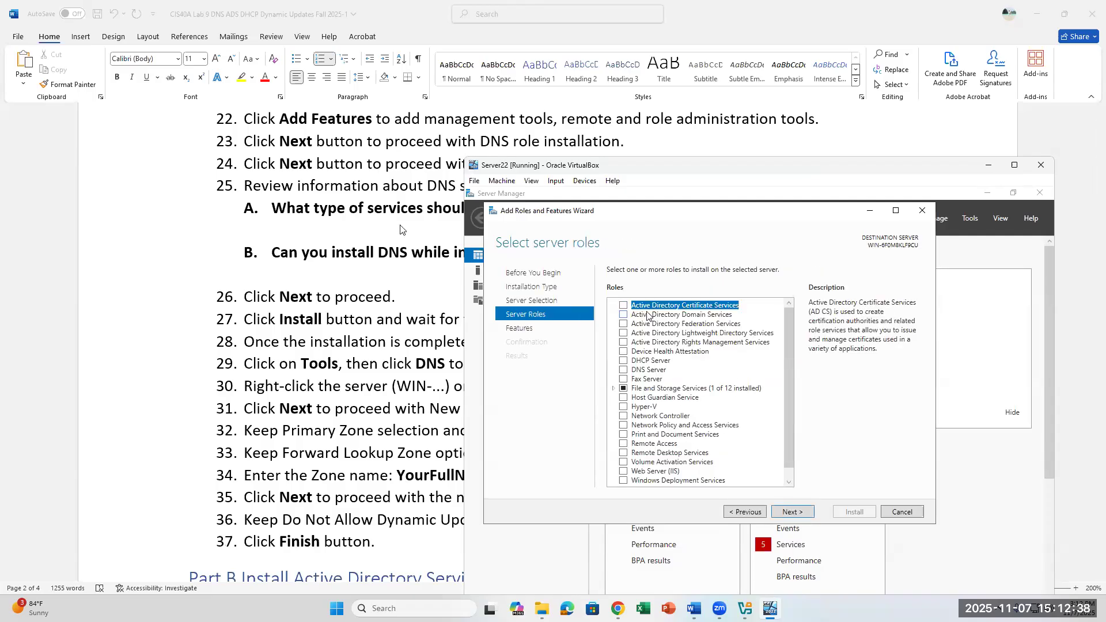
Step: Tick DNS Server in the roles list and accept Add Features for its management tools
{"action": "scroll", "coordinate": [357, 228], "scroll_direction": "up", "scroll_amount": 1}
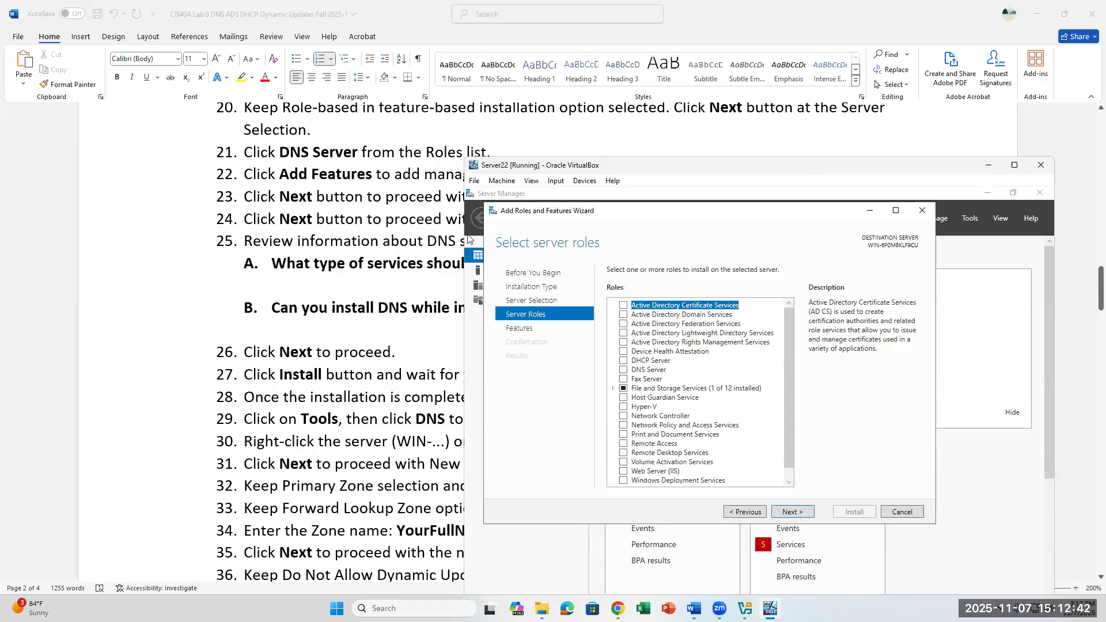
{"action": "left_click", "coordinate": [624, 371]}
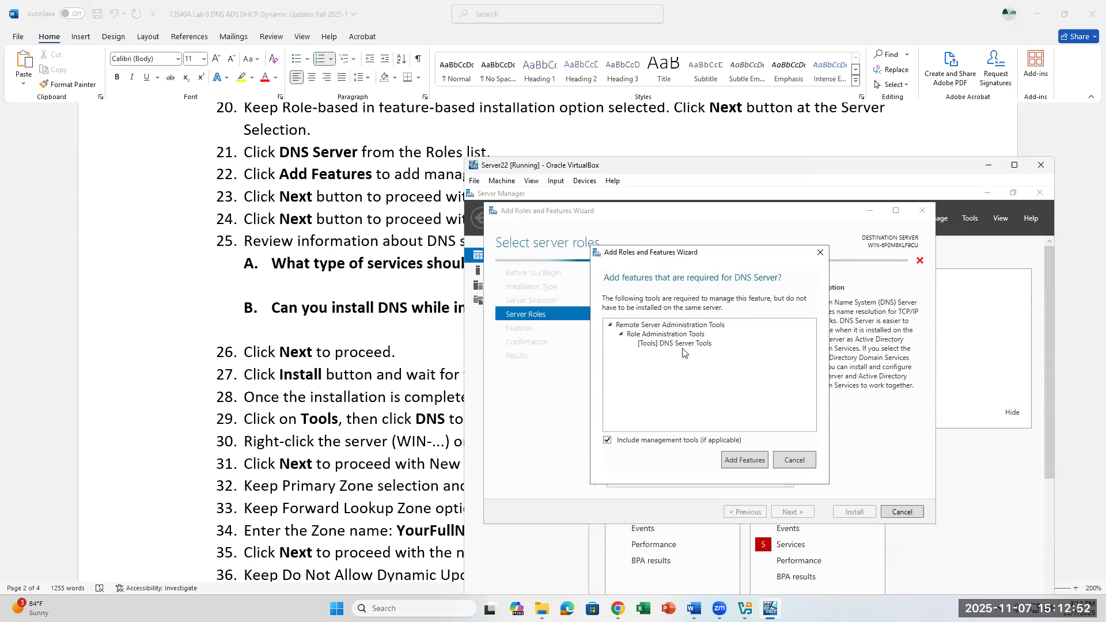
{"action": "left_click", "coordinate": [730, 464]}
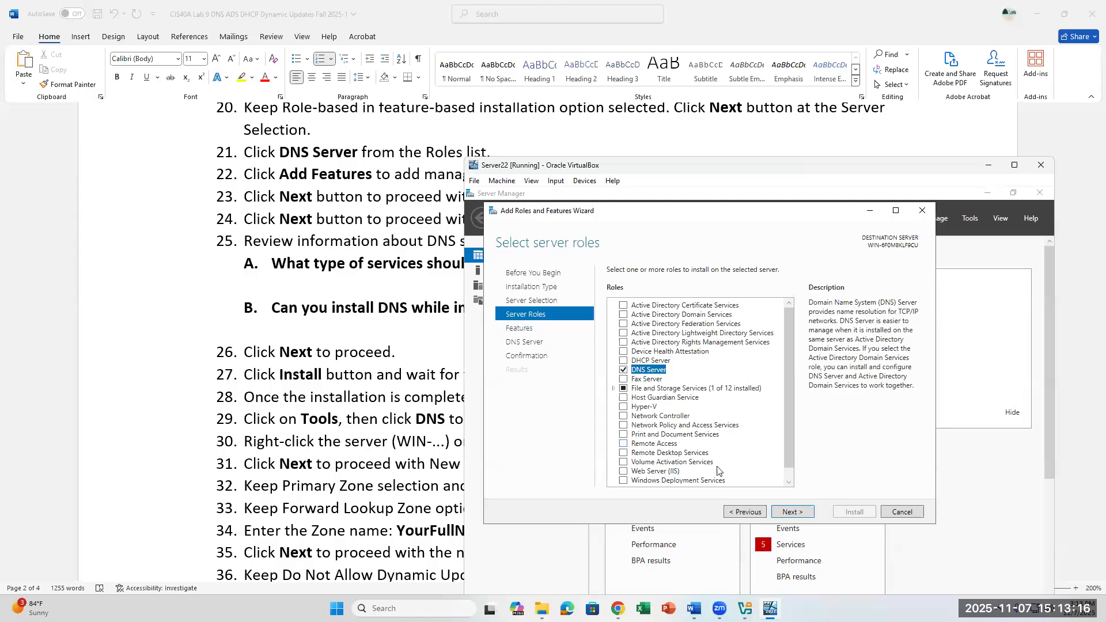
Step: Advance through the server roles and features pages without adding extra features
{"action": "left_click", "coordinate": [782, 512]}
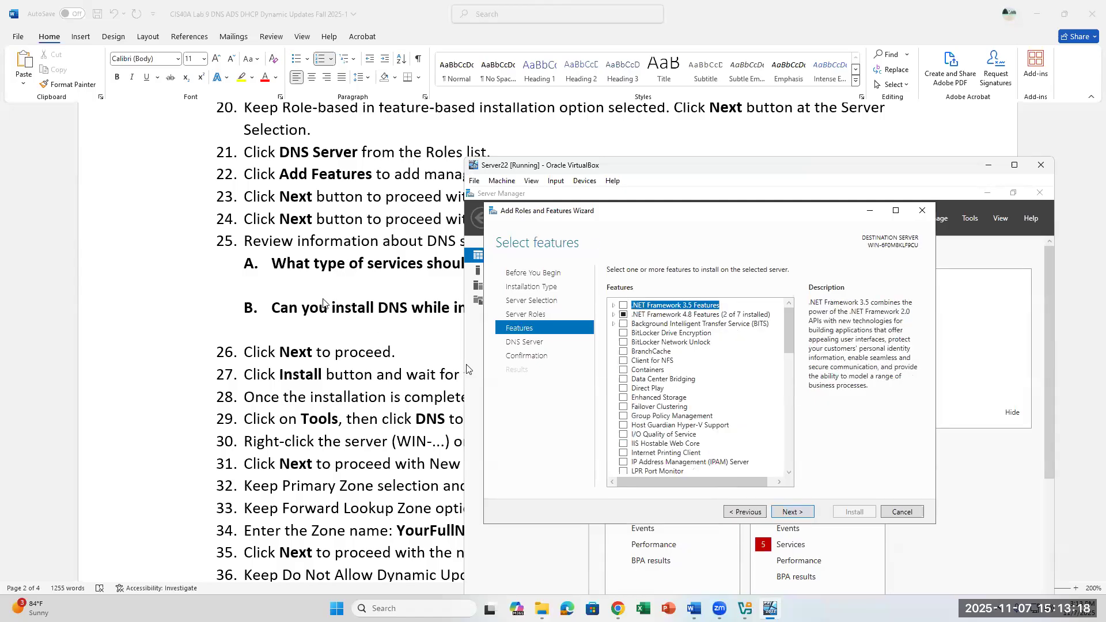
{"action": "scroll", "coordinate": [365, 294], "scroll_direction": "down", "scroll_amount": 1}
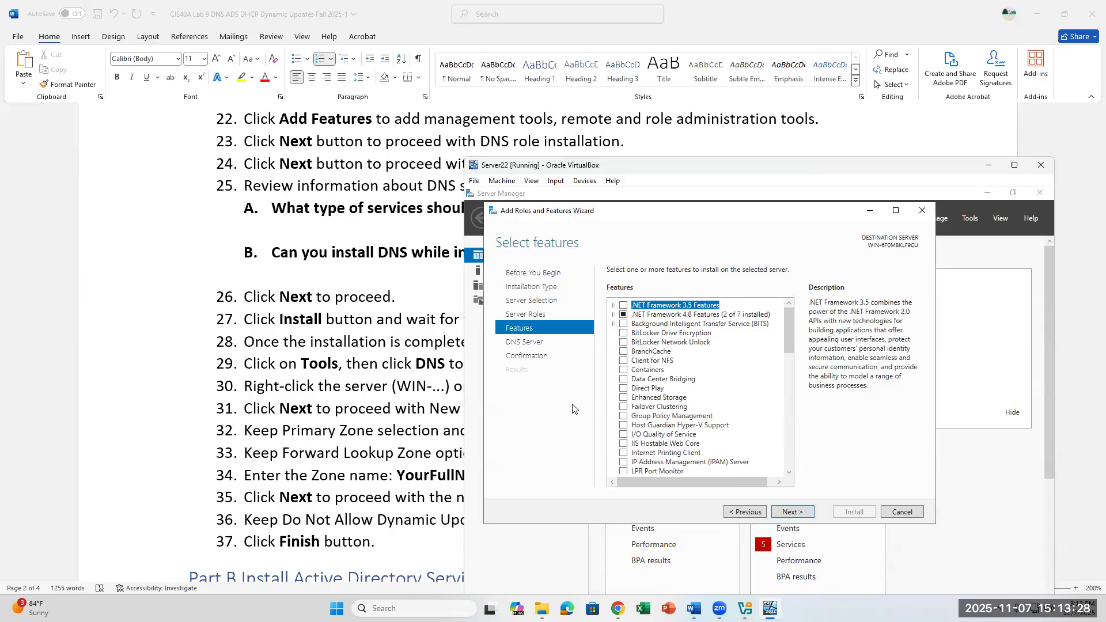
{"action": "left_click", "coordinate": [792, 512]}
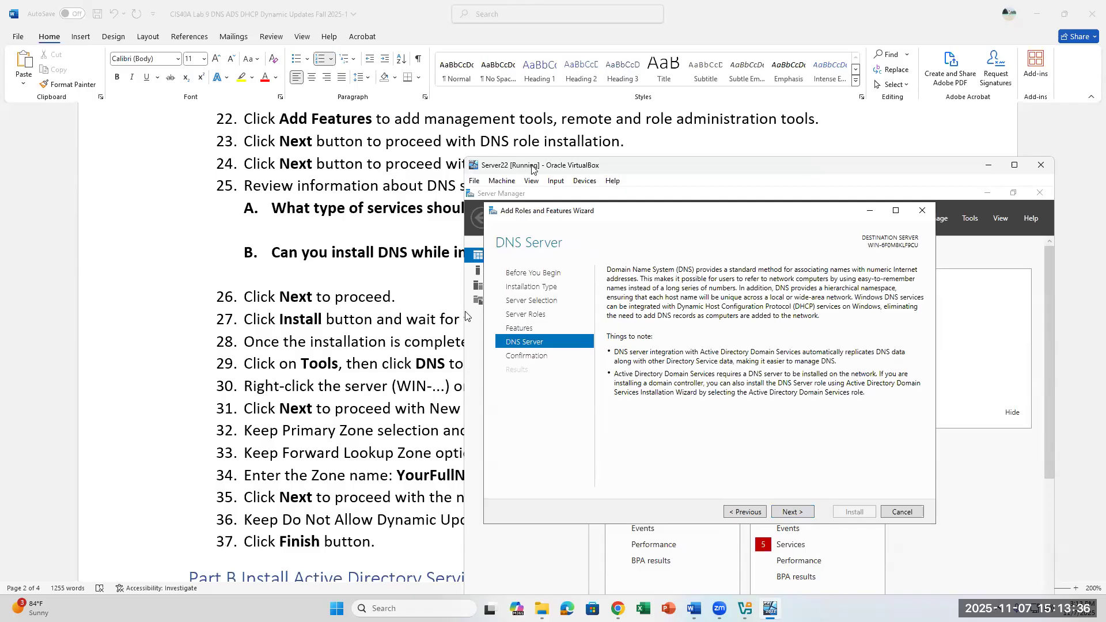
{"action": "left_click_drag", "start_coordinate": [568, 166], "coordinate": [558, 259]}
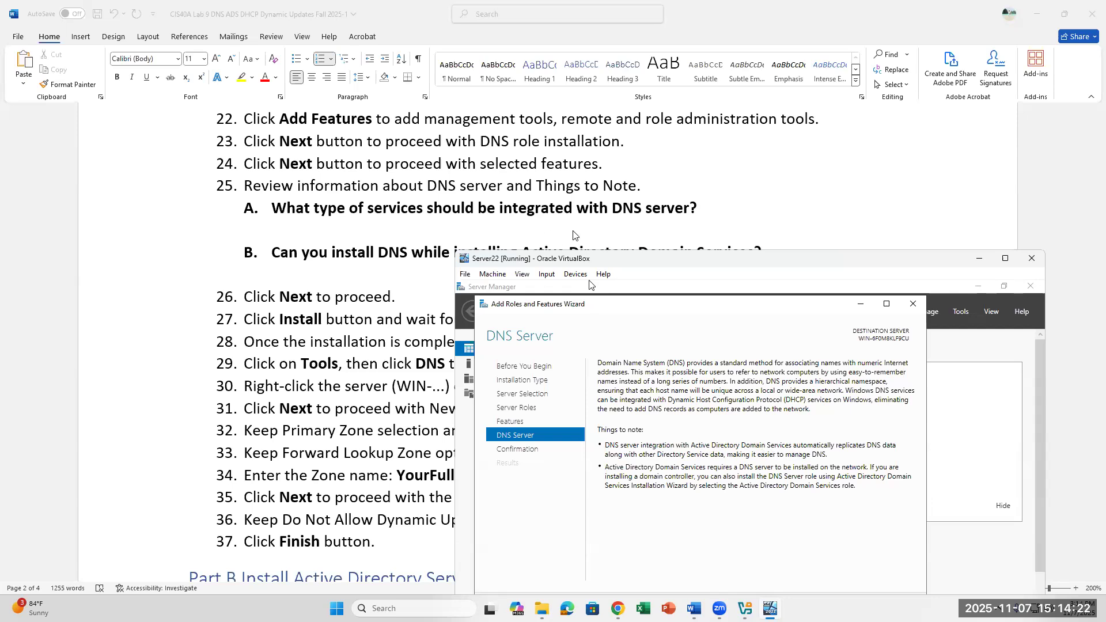
{"action": "left_click_drag", "start_coordinate": [586, 261], "coordinate": [557, 286]}
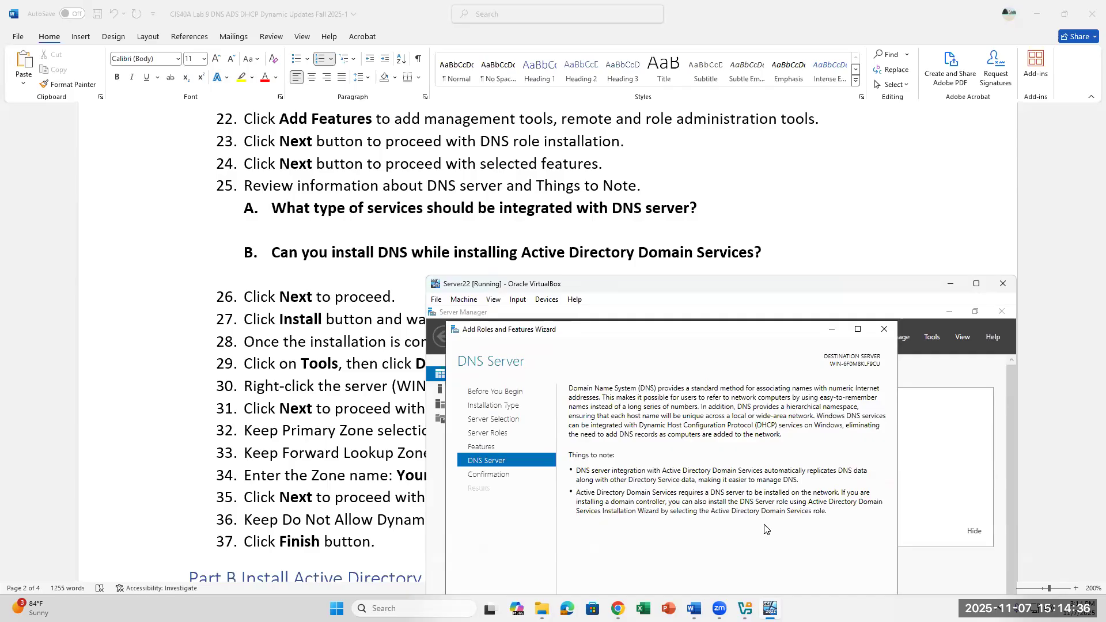
{"action": "left_click_drag", "start_coordinate": [725, 313], "coordinate": [836, 173]}
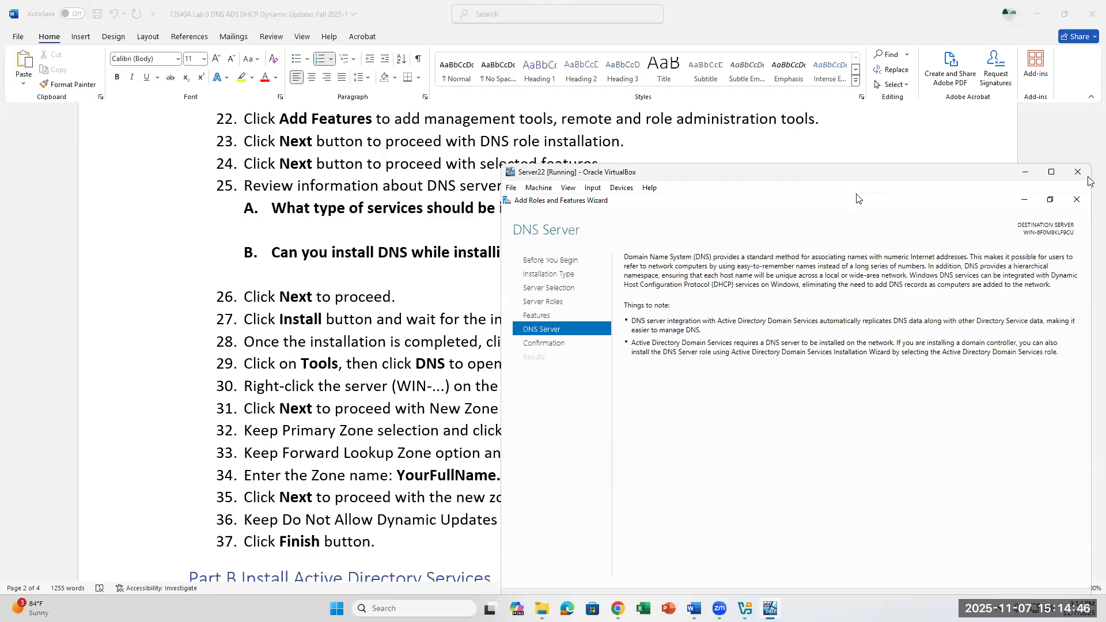
{"action": "left_click", "coordinate": [1054, 176]}
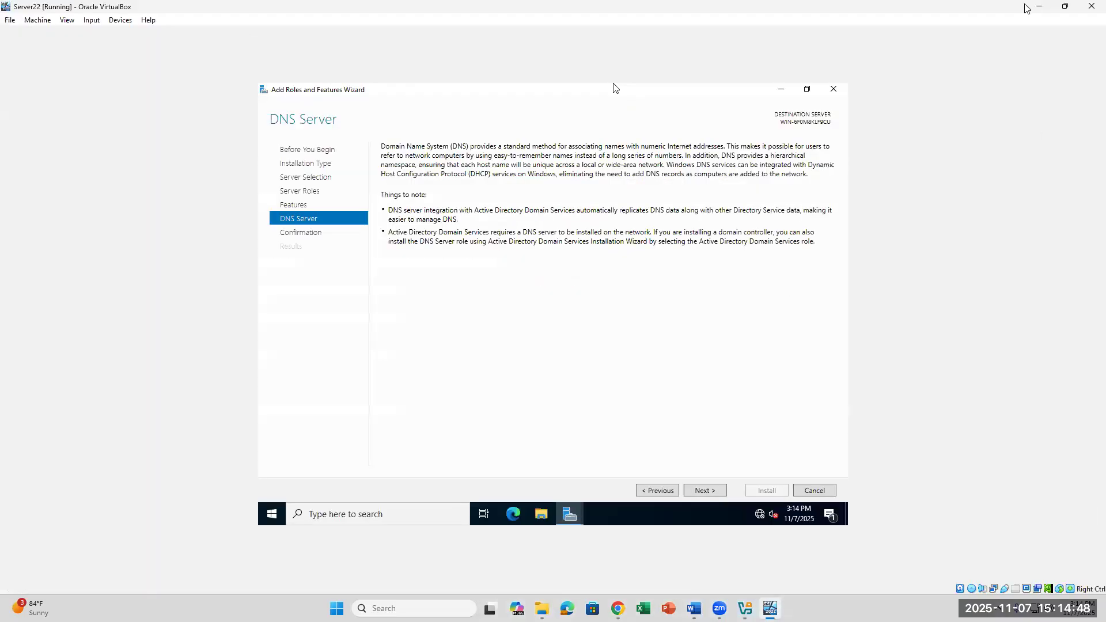
{"action": "left_click", "coordinate": [1064, 7]}
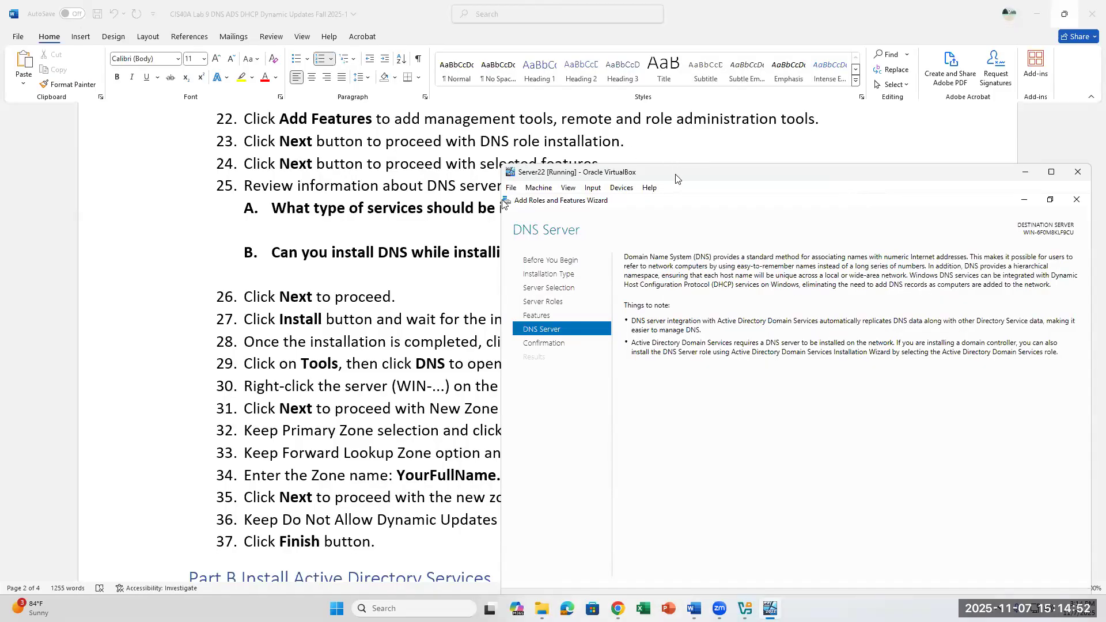
{"action": "left_click_drag", "start_coordinate": [862, 172], "coordinate": [811, 281]}
{"action": "scroll", "coordinate": [810, 266], "scroll_direction": "down", "scroll_amount": 2}
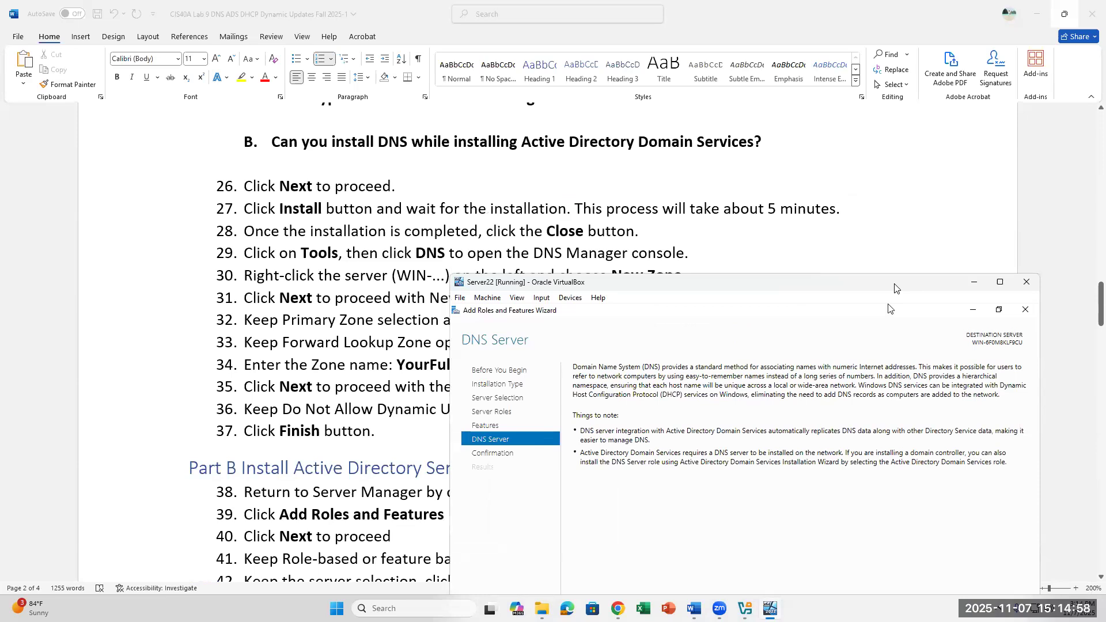
{"action": "left_click_drag", "start_coordinate": [895, 288], "coordinate": [959, 180]}
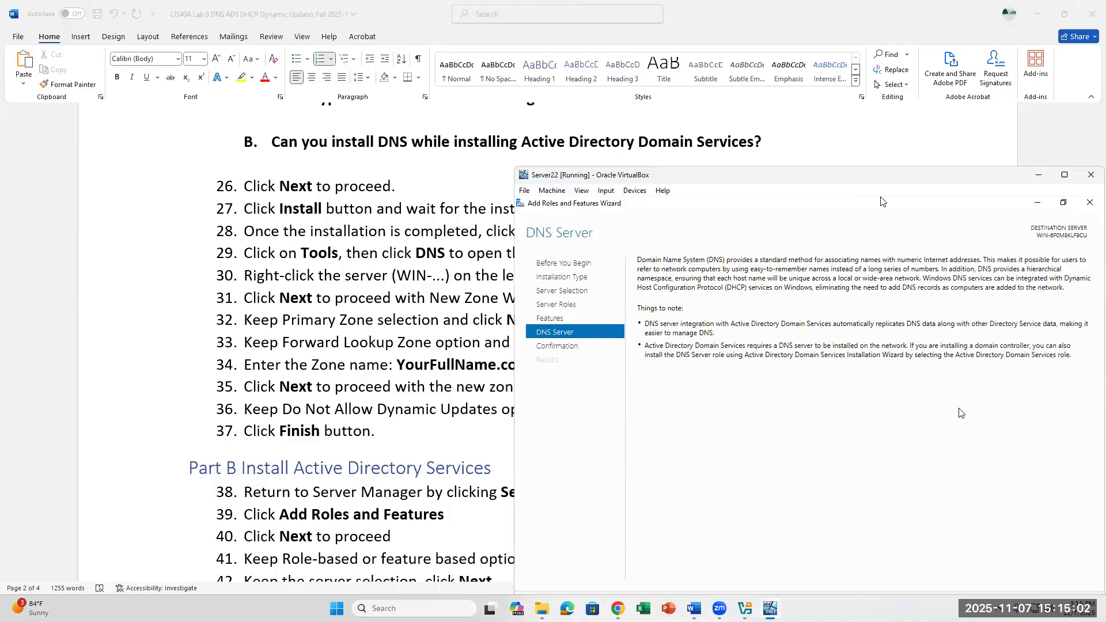
Step: Confirm the selections and begin installing DNS Server with its management tools on Server22
{"action": "left_click", "coordinate": [931, 502]}
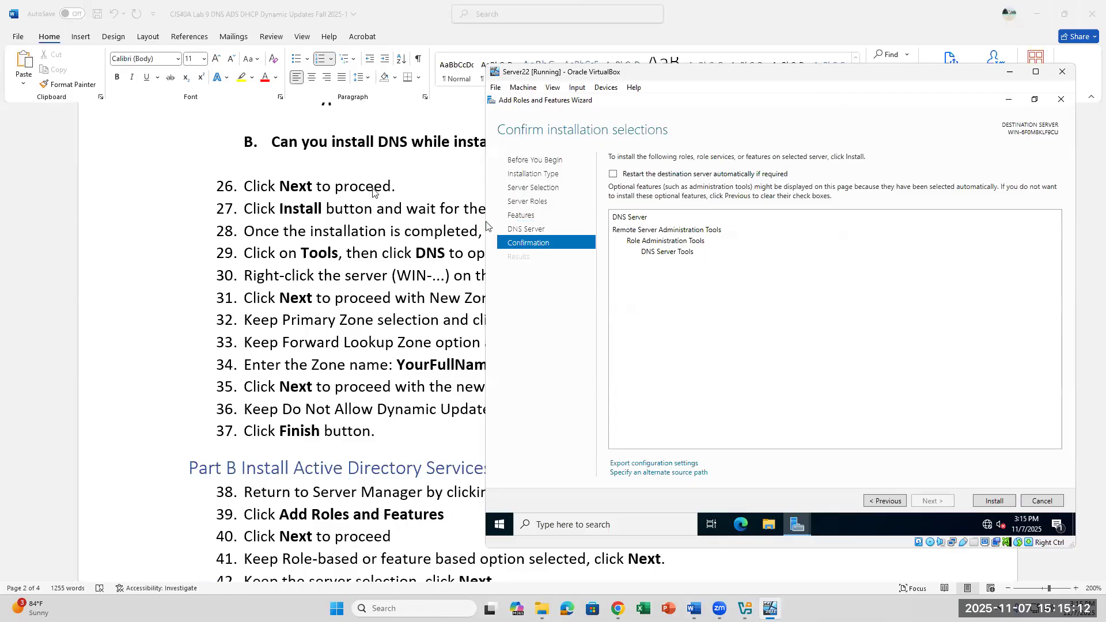
{"action": "left_click", "coordinate": [1000, 503]}
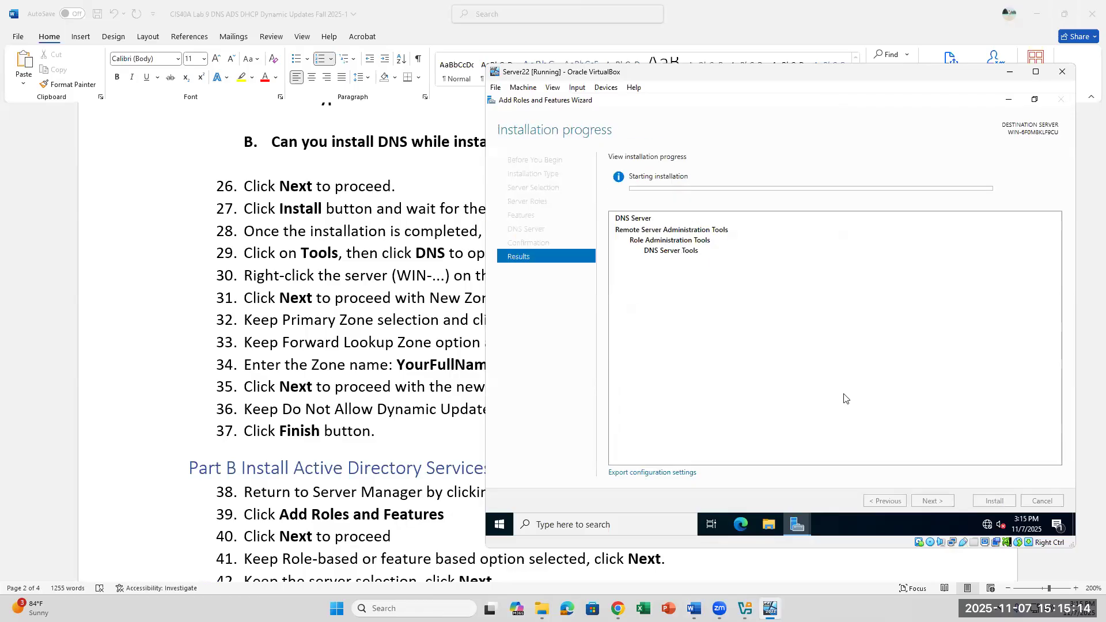
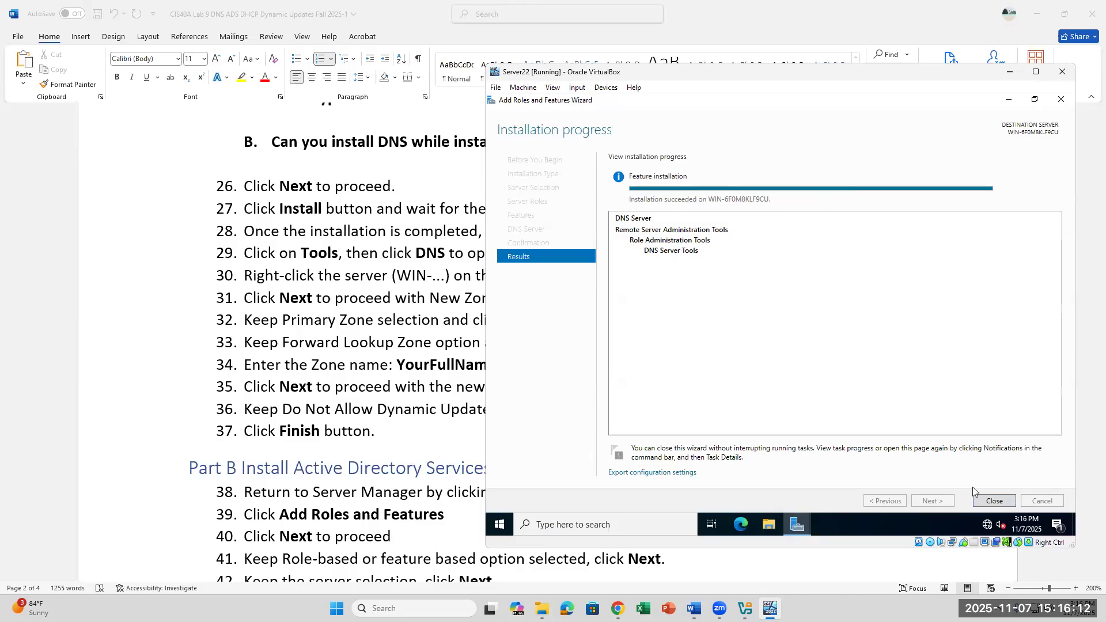
Step: Close the completed DNS Server installation wizard
{"action": "left_click", "coordinate": [992, 502]}
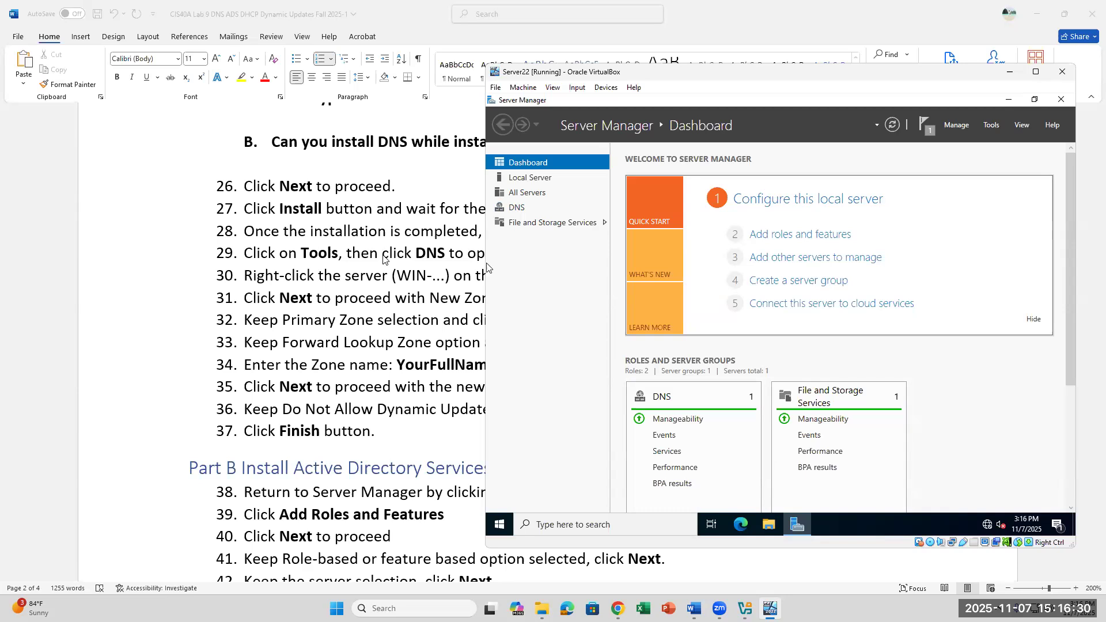
Step: Check and highlight the DNS Manager step in the Word lab instructions
{"action": "left_click", "coordinate": [477, 239]}
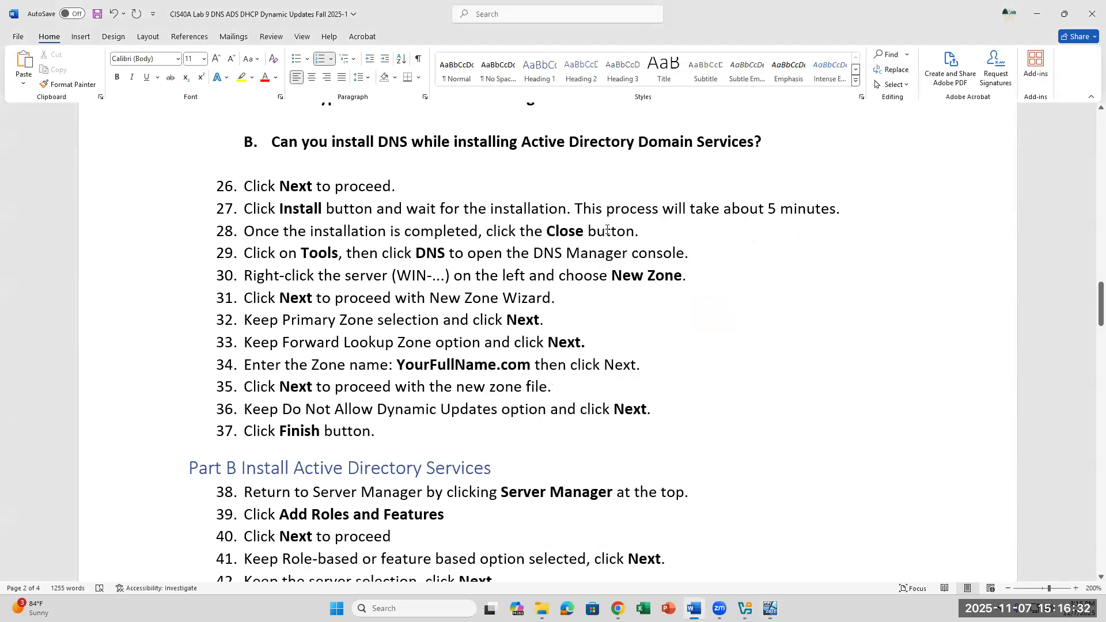
{"action": "left_click", "coordinate": [770, 609]}
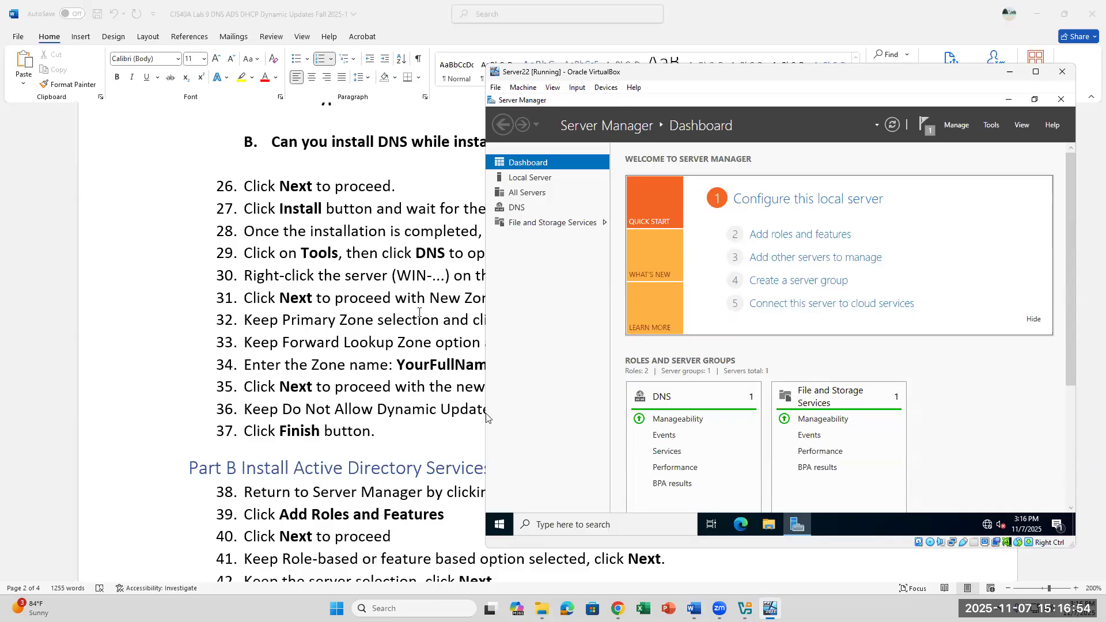
{"action": "left_click", "coordinate": [484, 259]}
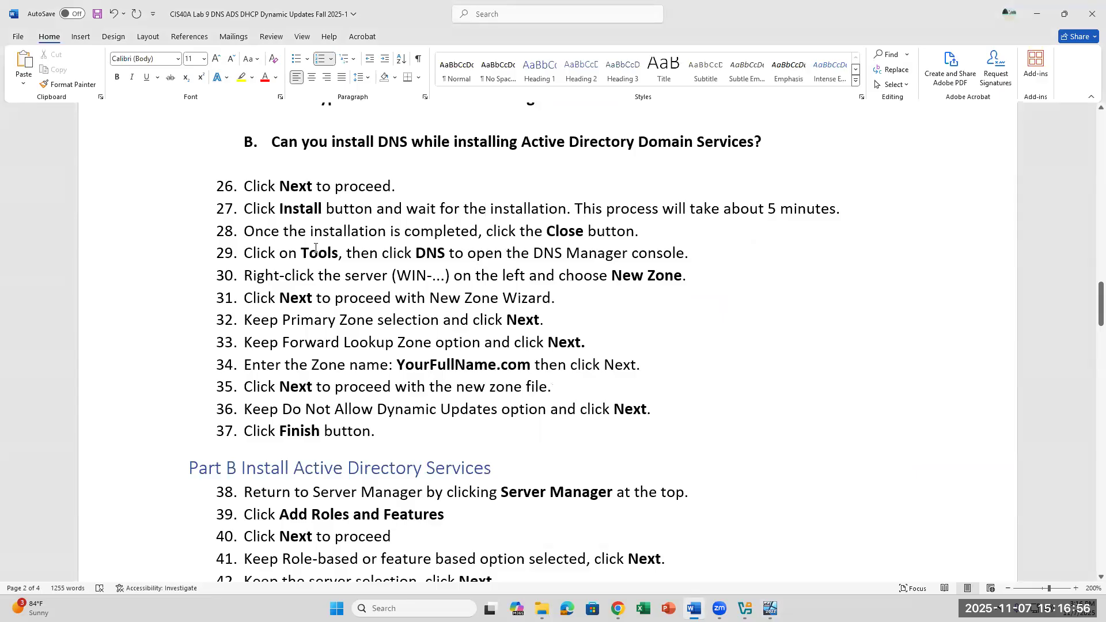
{"action": "left_click_drag", "start_coordinate": [300, 257], "coordinate": [711, 255]}
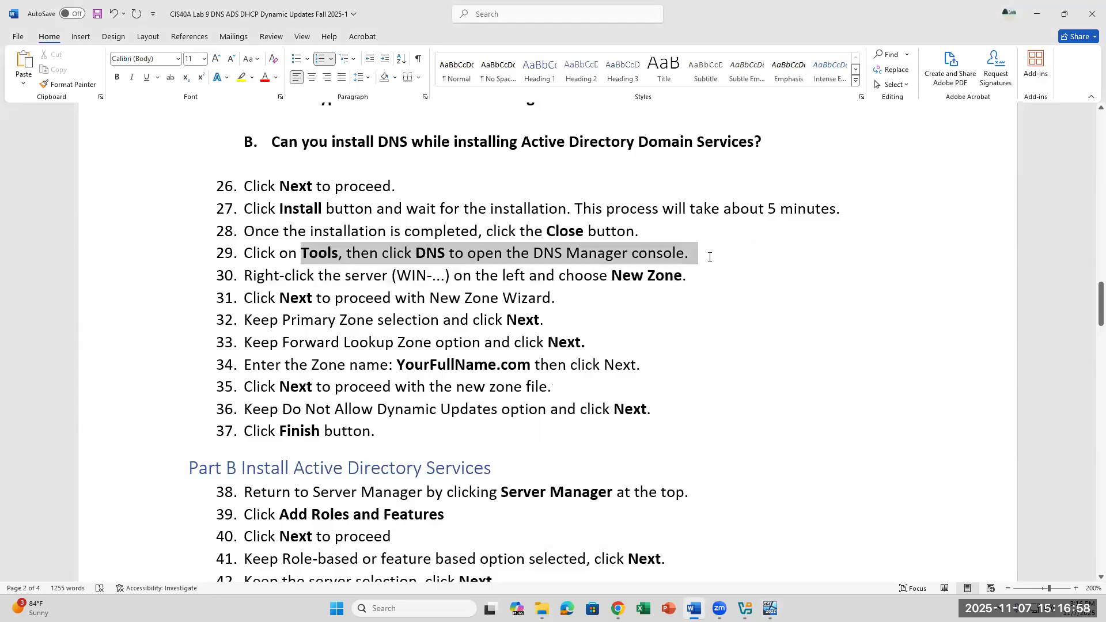
{"action": "left_click", "coordinate": [771, 607]}
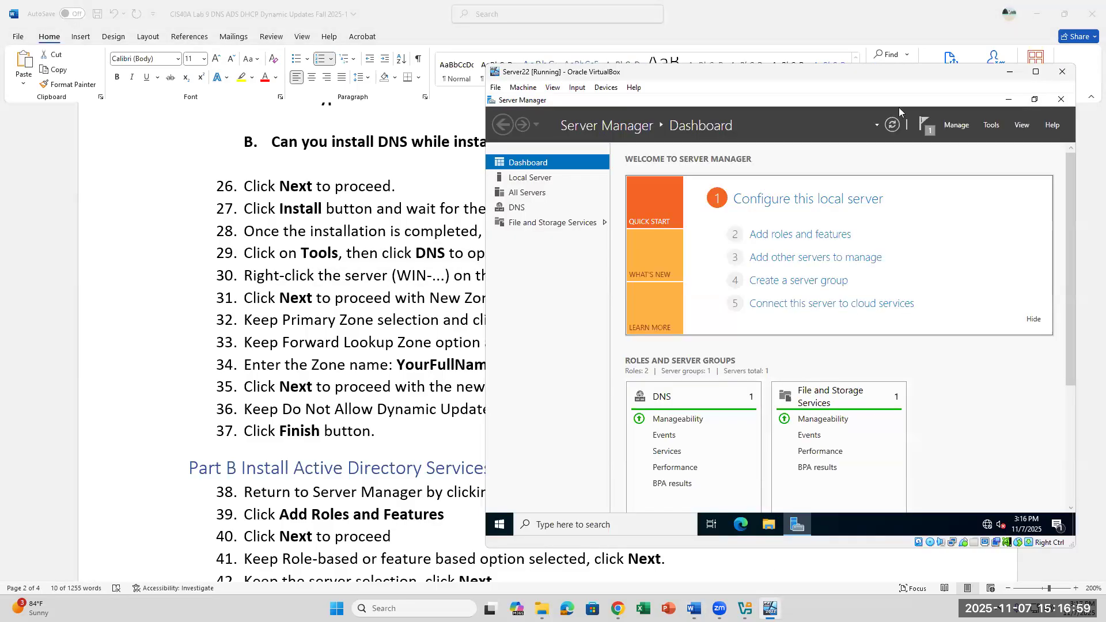
Step: Back in the VM, nudge its window right and open Server Manager's Tools menu
{"action": "left_click", "coordinate": [820, 121]}
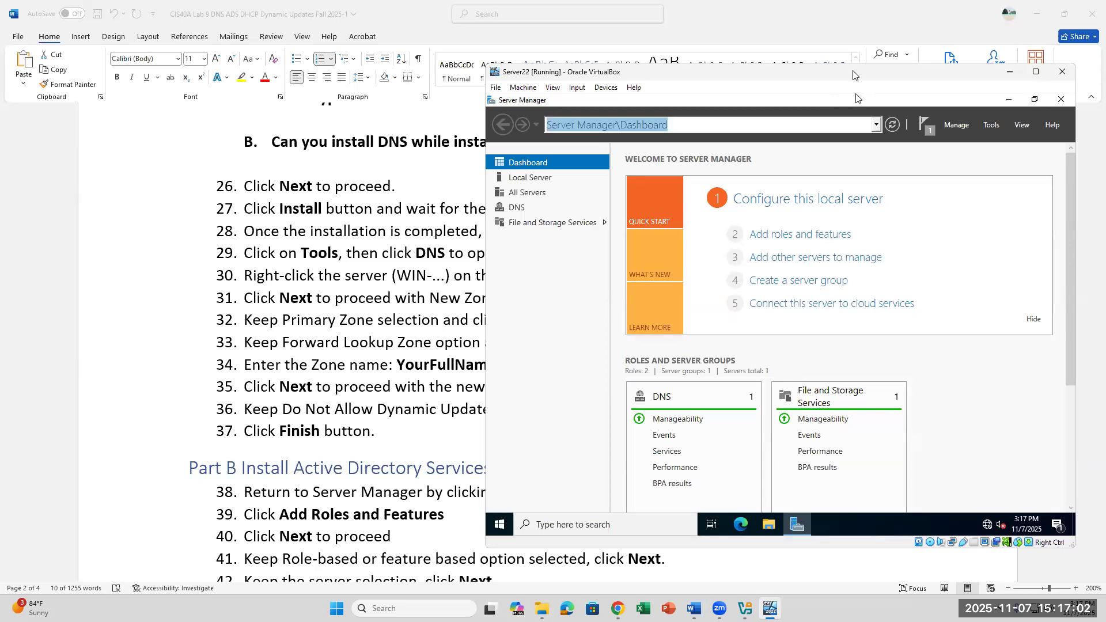
{"action": "scroll", "coordinate": [818, 157], "scroll_direction": "down", "scroll_amount": 3}
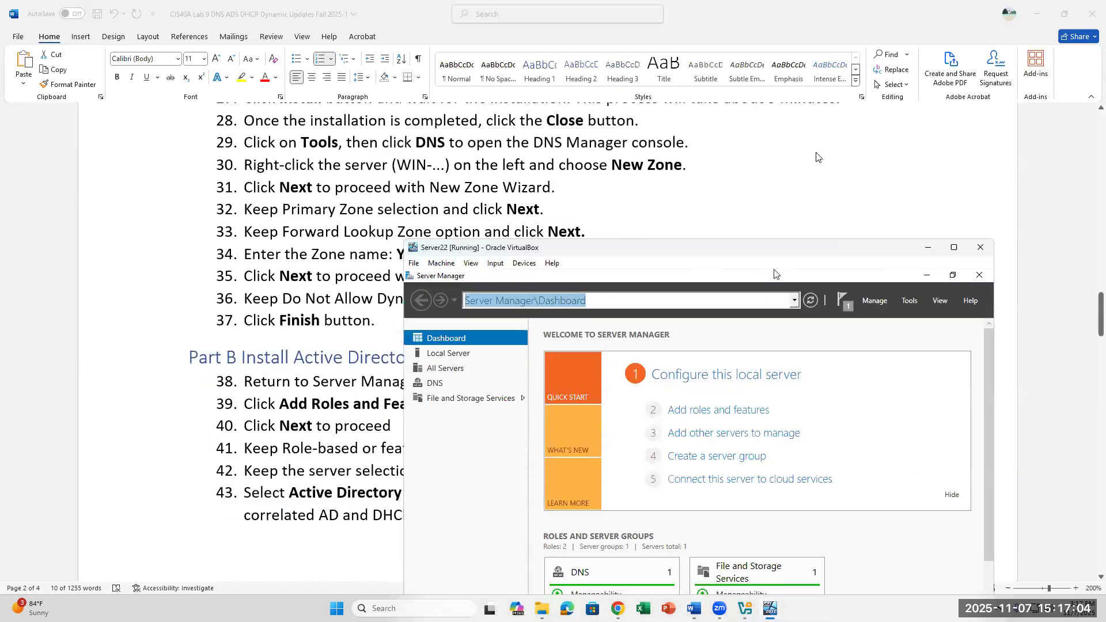
{"action": "scroll", "coordinate": [818, 156], "scroll_direction": "up", "scroll_amount": 3}
{"action": "left_click_drag", "start_coordinate": [837, 252], "coordinate": [879, 247]}
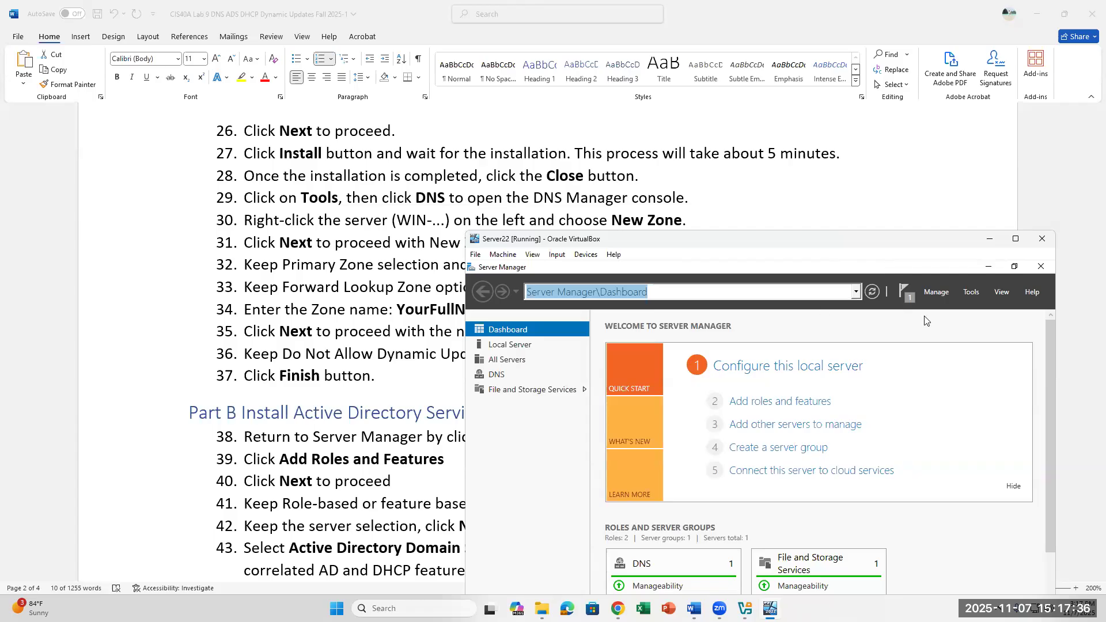
{"action": "left_click", "coordinate": [970, 293]}
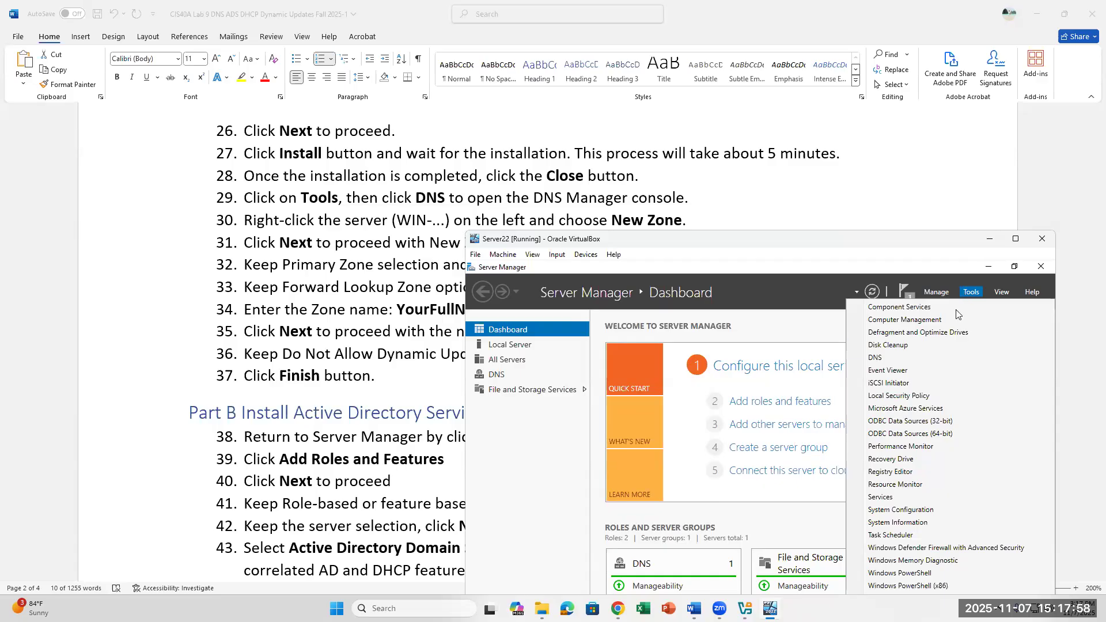
Step: Launch DNS Manager and right-click the server node to show its actions
{"action": "left_click", "coordinate": [903, 362]}
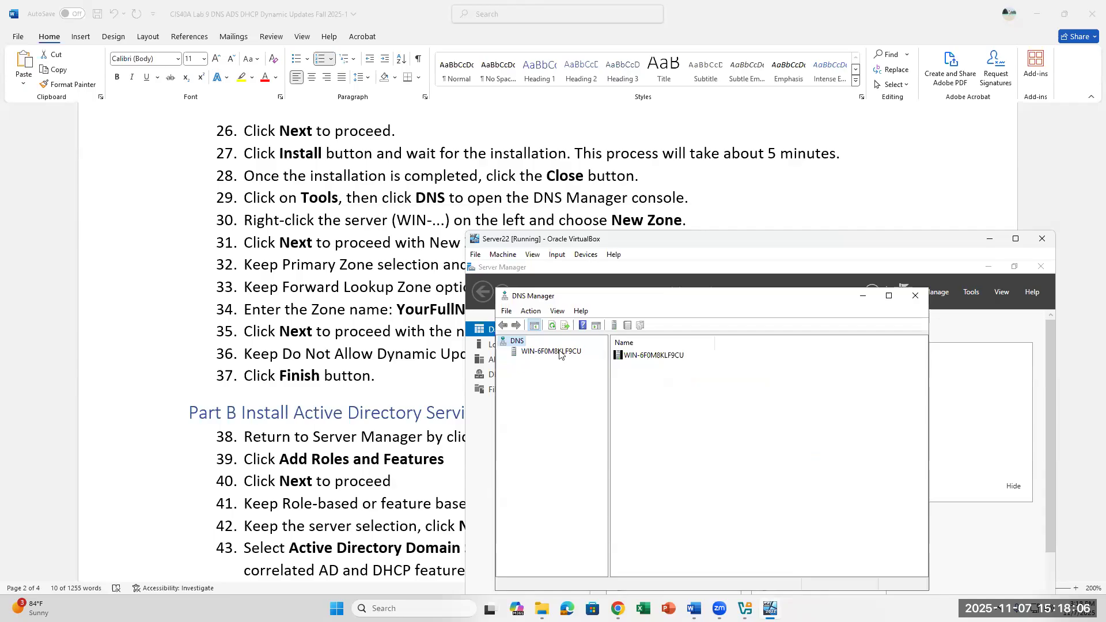
{"action": "right_click", "coordinate": [535, 354]}
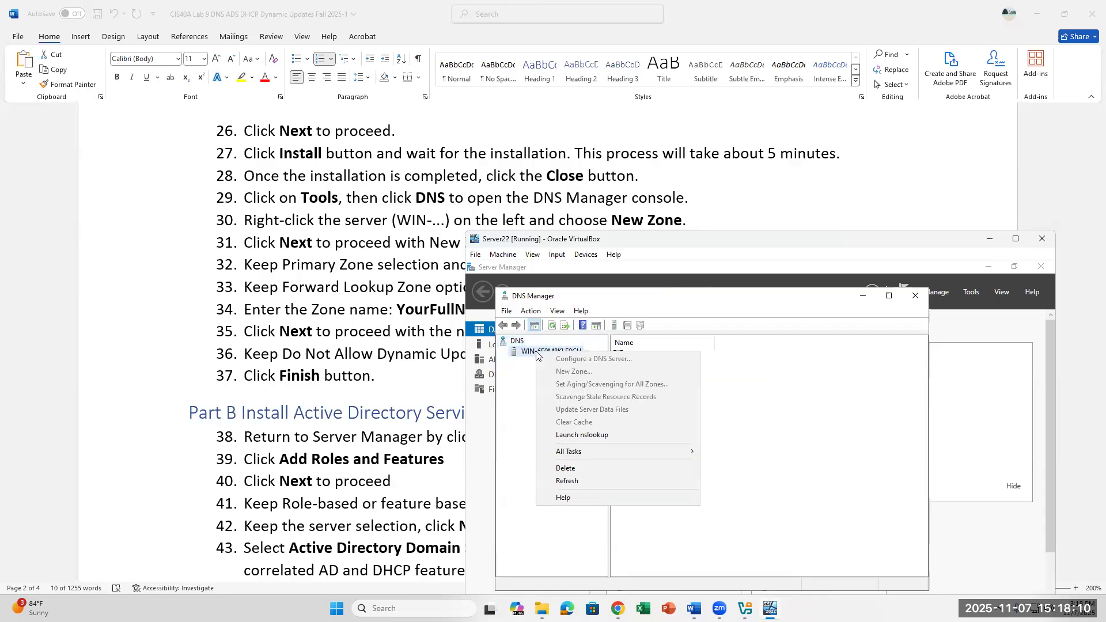
{"action": "left_click", "coordinate": [520, 354]}
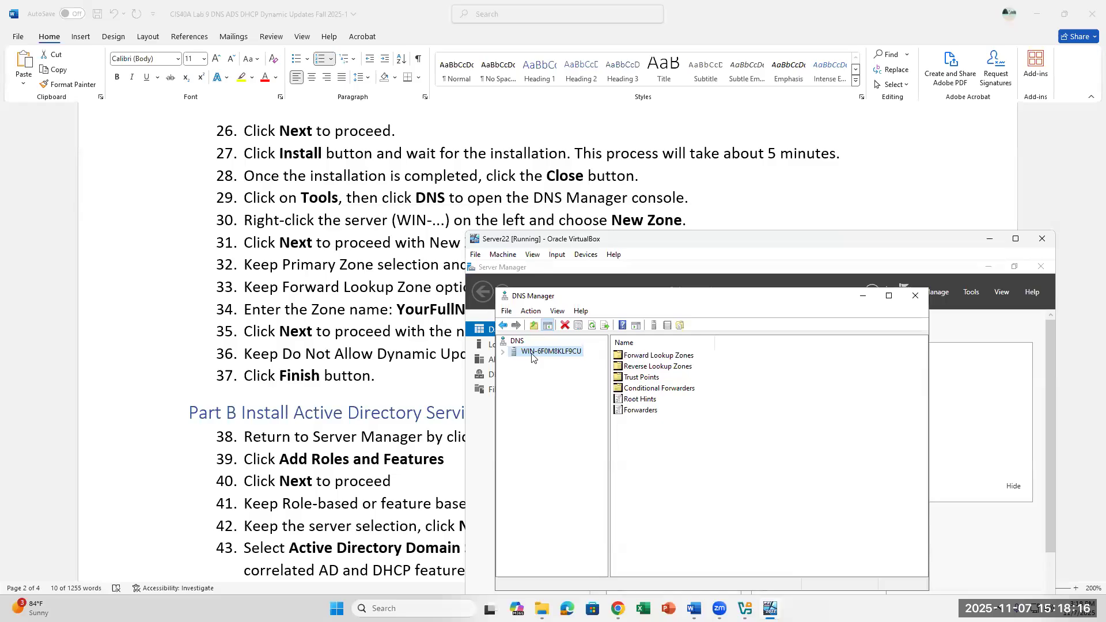
{"action": "right_click", "coordinate": [531, 354]}
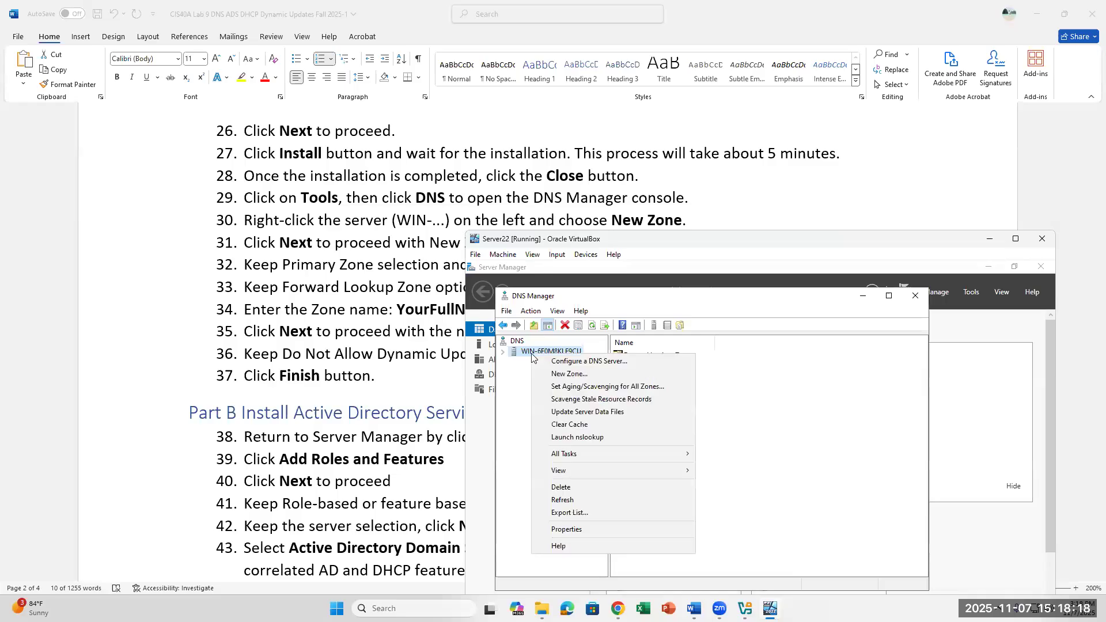
Step: Start New Zone, keeping Primary zone and Forward lookup zone, up to the Zone Name page
{"action": "left_click", "coordinate": [554, 374]}
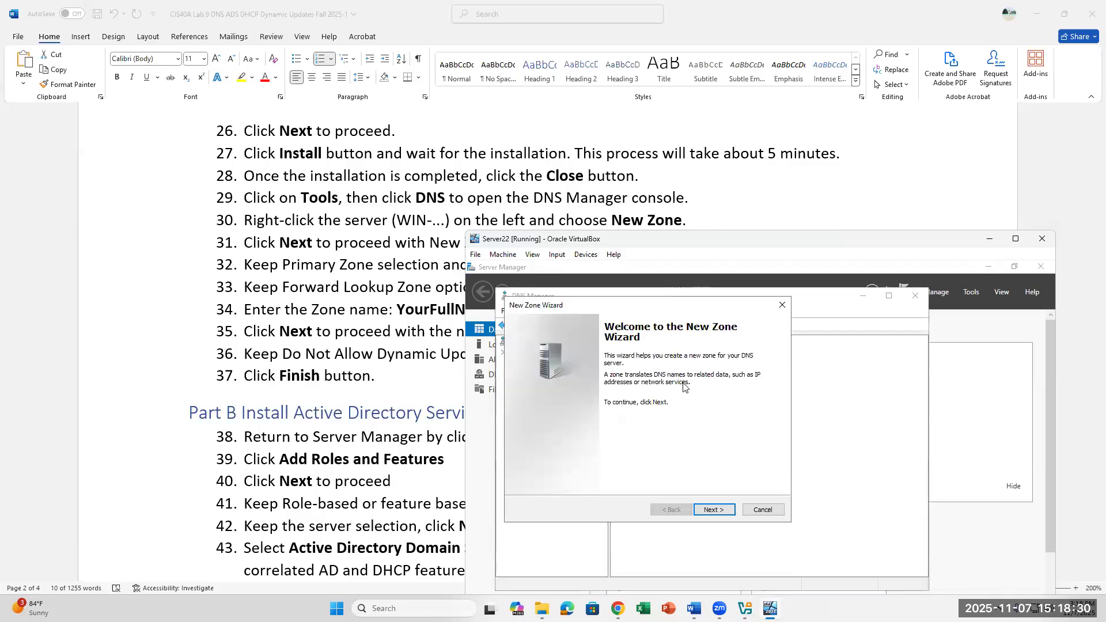
{"action": "left_click_drag", "start_coordinate": [670, 305], "coordinate": [885, 300]}
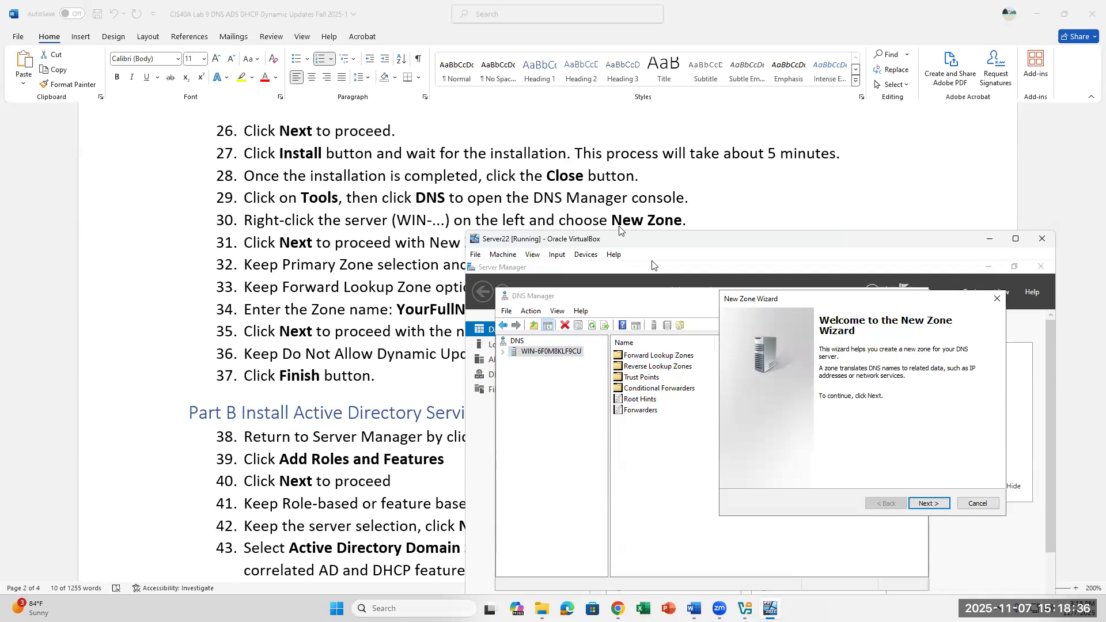
{"action": "left_click", "coordinate": [927, 504]}
{"action": "scroll", "coordinate": [445, 209], "scroll_direction": "down", "scroll_amount": 1}
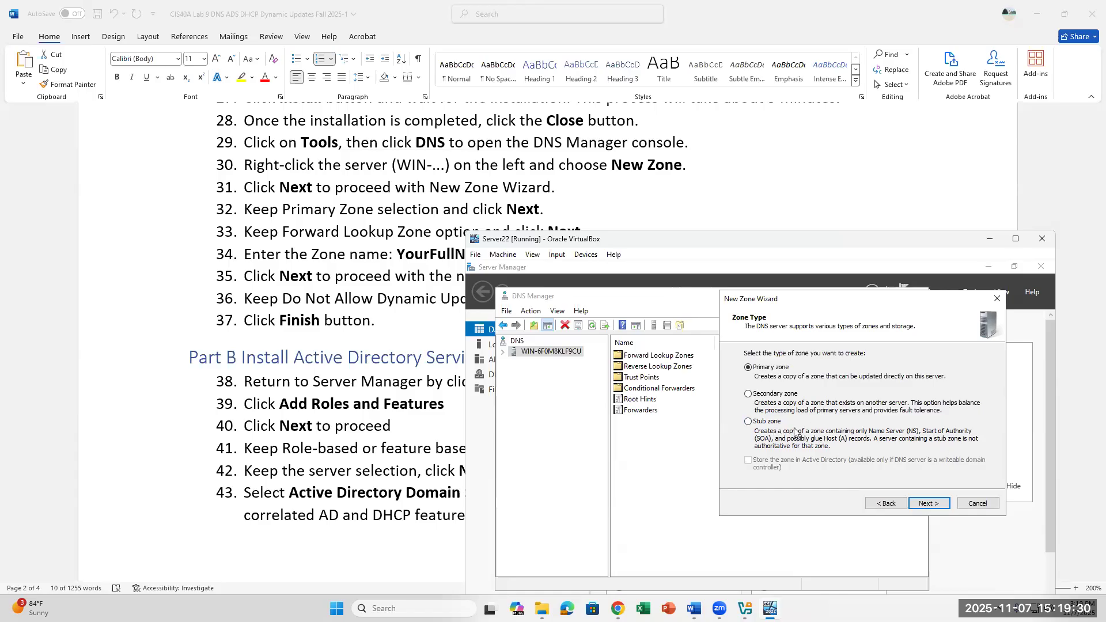
{"action": "left_click", "coordinate": [928, 504]}
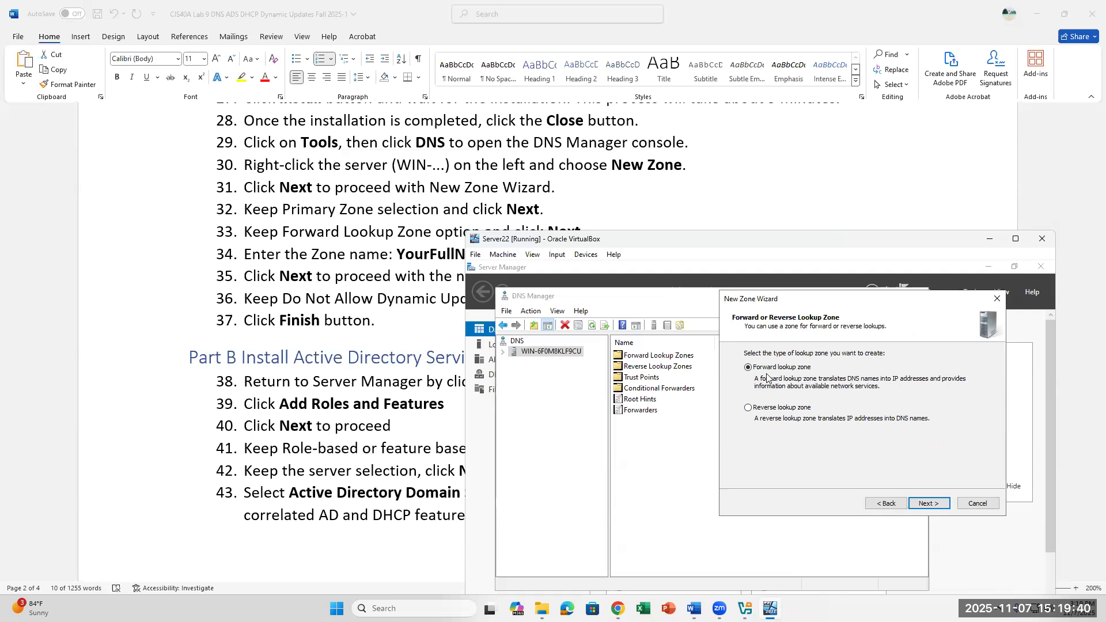
{"action": "left_click", "coordinate": [929, 504]}
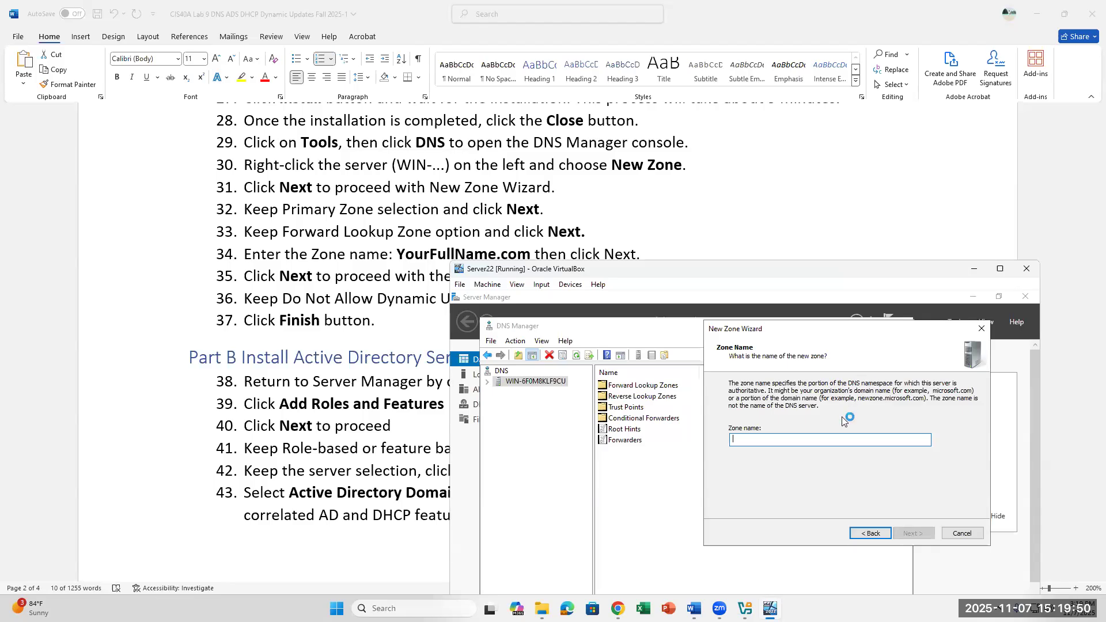
Step: Enter the student's full name followed by .com as the zone name and continue
{"action": "type", "text": "KASEYNGUYE."}
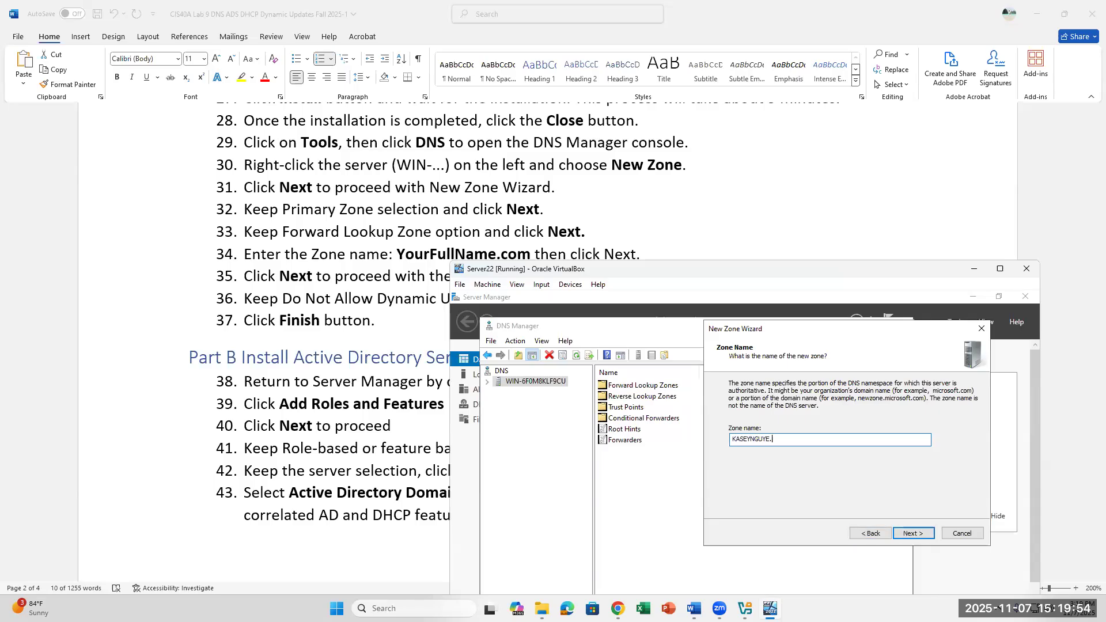
{"action": "key", "text": "BackSpace"}
{"action": "type", "text": "N.COM"}
{"action": "left_click", "coordinate": [909, 531]}
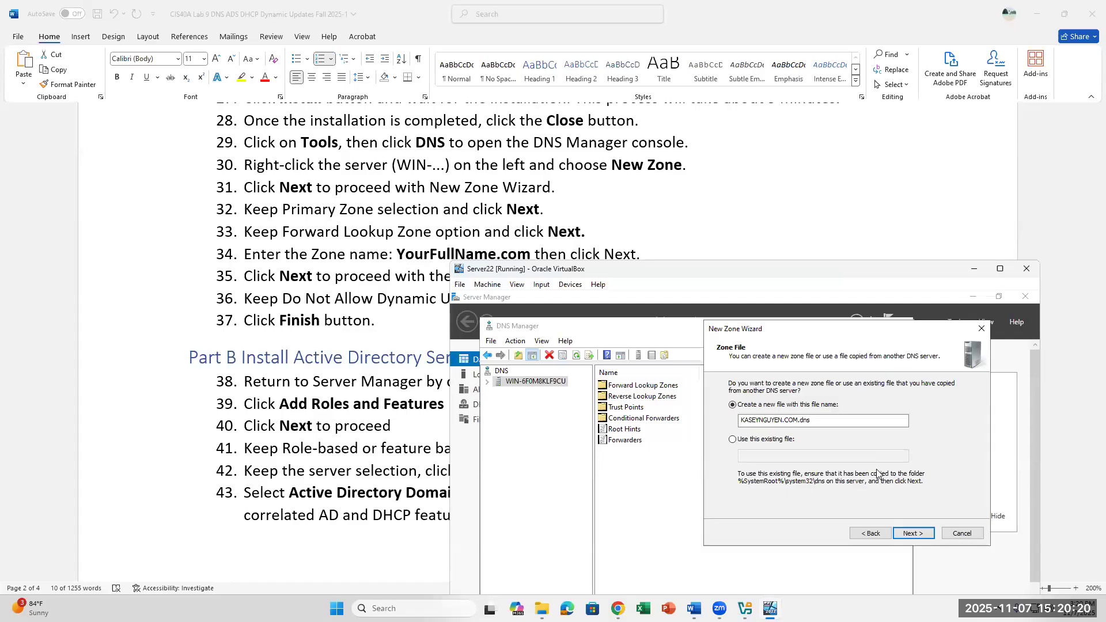
Step: Accept the proposed .dns zone file and keep 'Do not allow dynamic updates'
{"action": "left_click", "coordinate": [819, 422]}
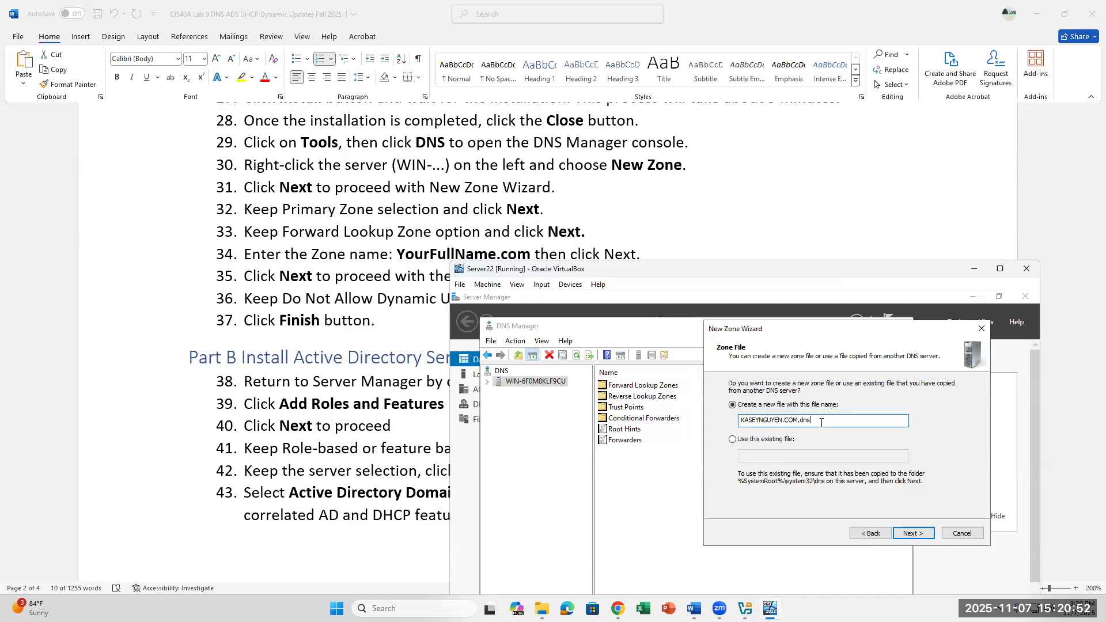
{"action": "left_click", "coordinate": [914, 535]}
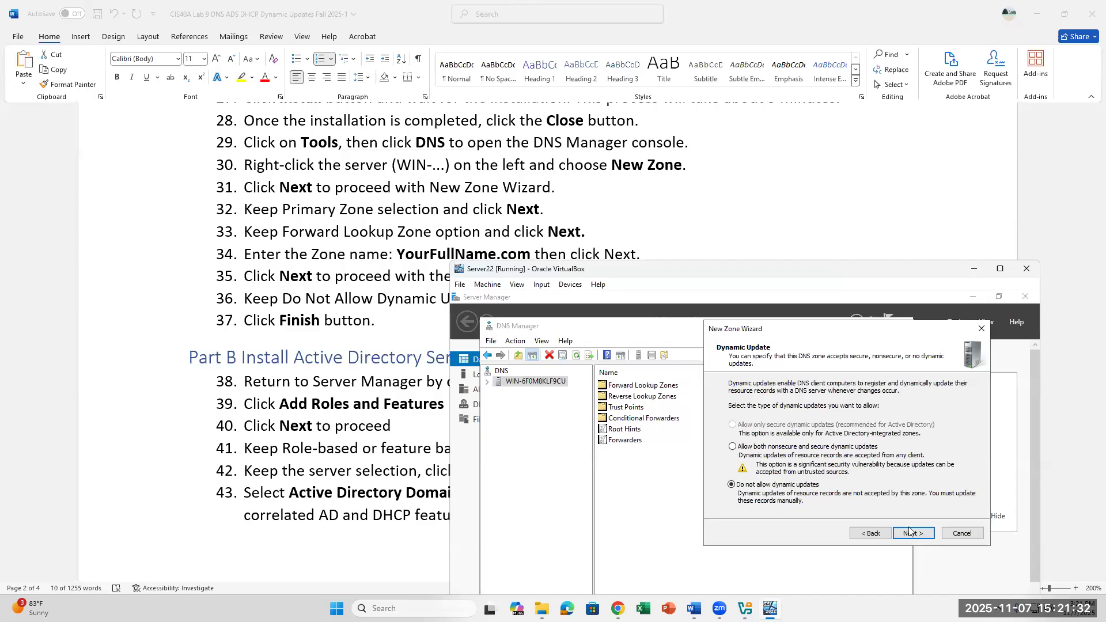
{"action": "left_click", "coordinate": [922, 540]}
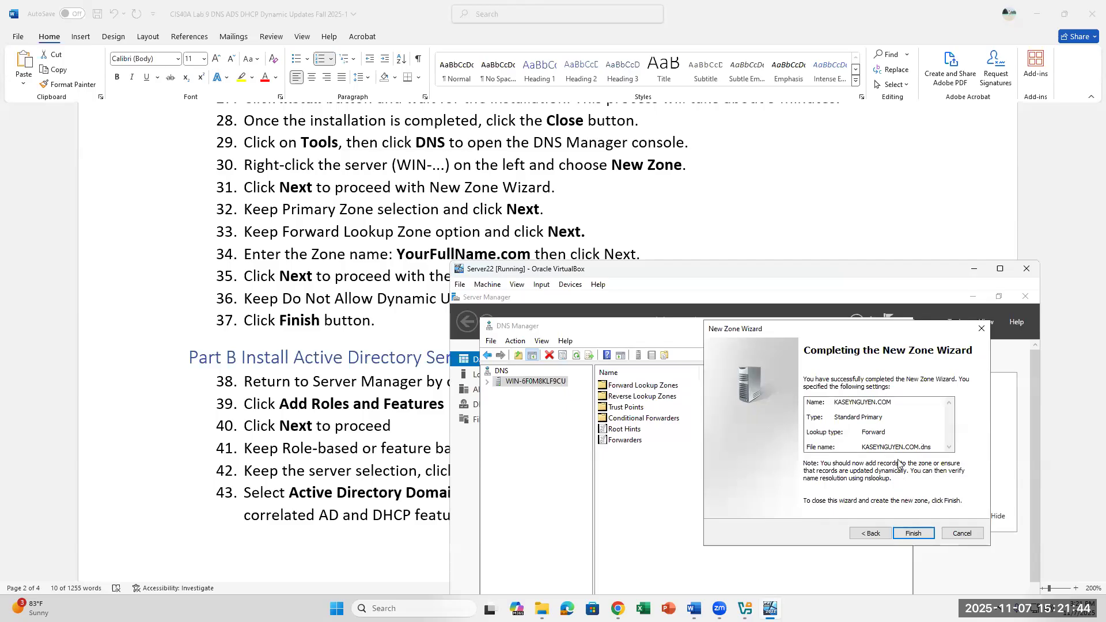
Step: Finish the wizard and expand Forward Lookup Zones to view the new zone
{"action": "left_click", "coordinate": [910, 531]}
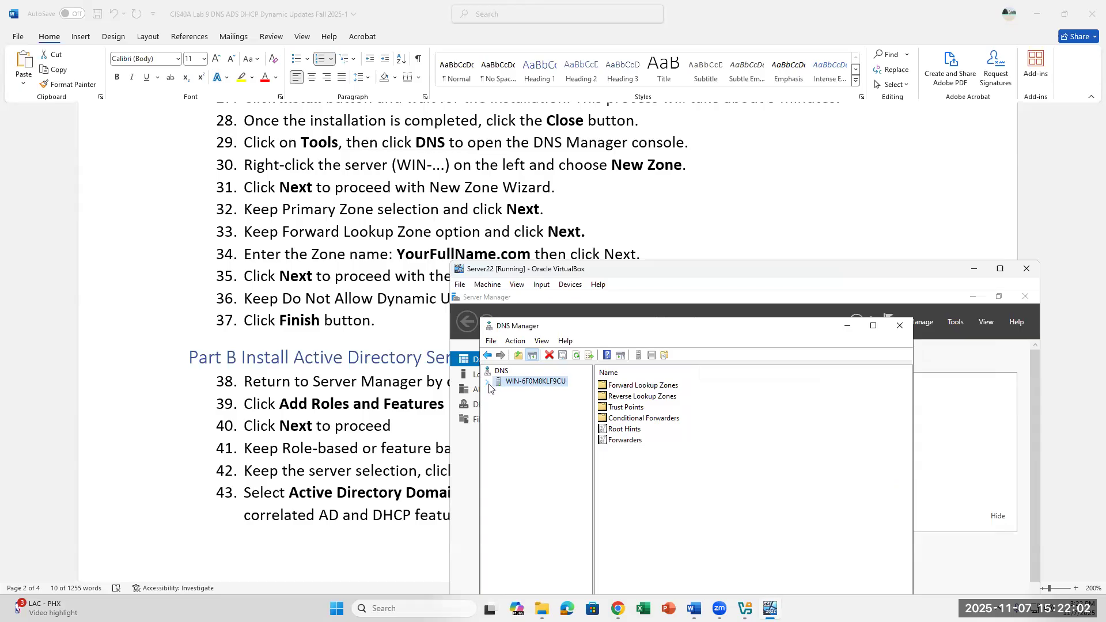
{"action": "left_click", "coordinate": [620, 387]}
{"action": "double_click", "coordinate": [620, 390]}
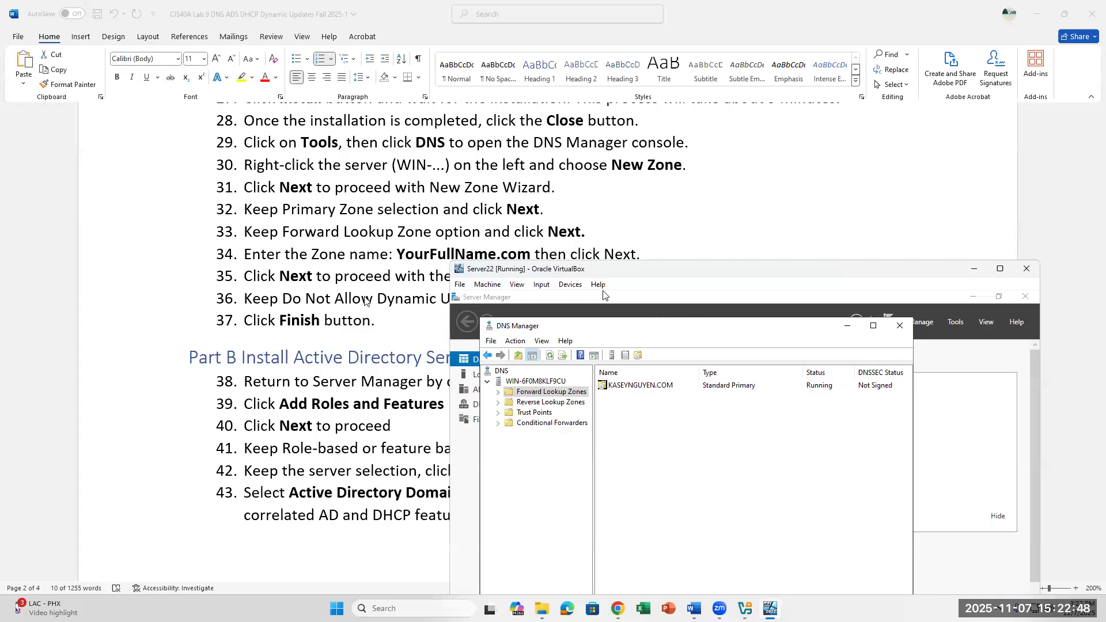
Step: Close DNS Manager and scroll the Word document to Part B steps 38–45
{"action": "scroll", "coordinate": [366, 294], "scroll_direction": "down", "scroll_amount": 1}
{"action": "scroll", "coordinate": [366, 295], "scroll_direction": "down", "scroll_amount": 1}
{"action": "scroll", "coordinate": [366, 294], "scroll_direction": "up", "scroll_amount": 1}
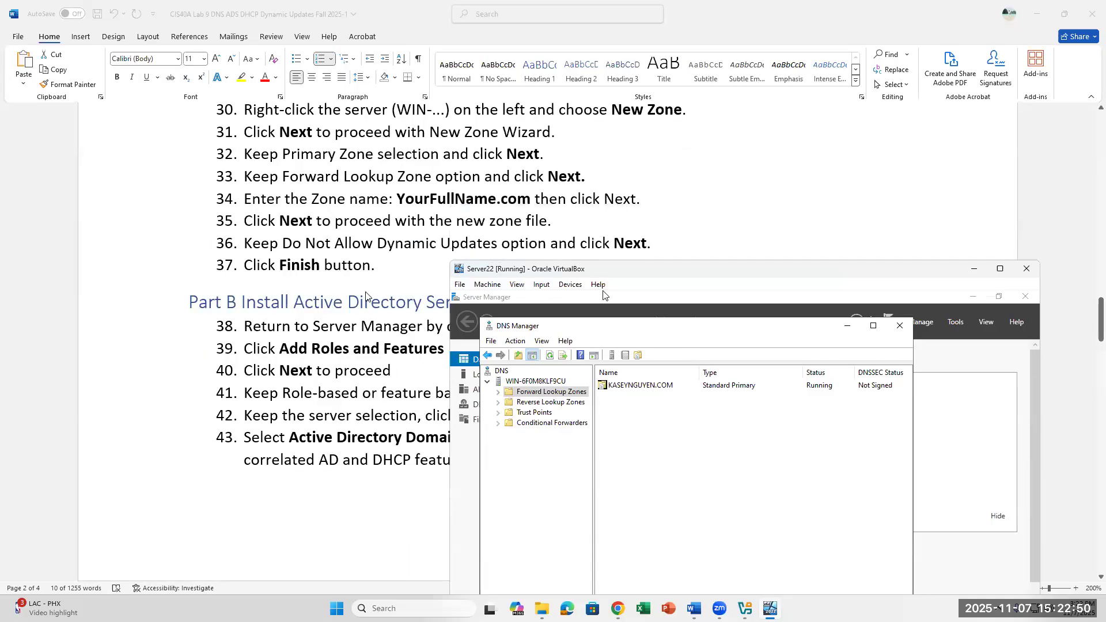
{"action": "scroll", "coordinate": [366, 295], "scroll_direction": "down", "scroll_amount": 2}
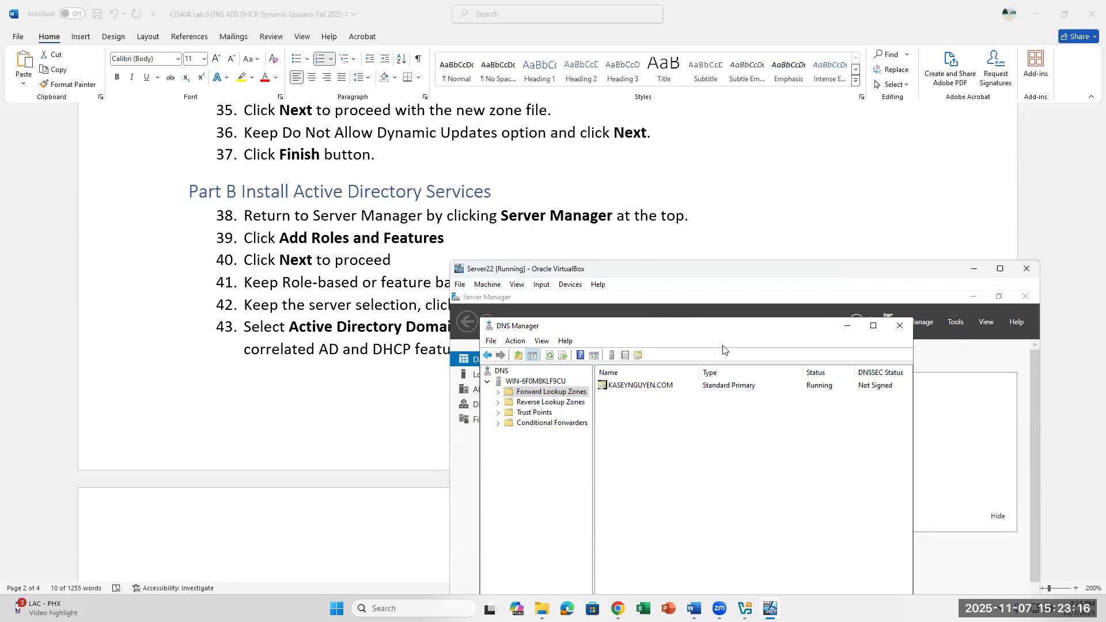
{"action": "left_click", "coordinate": [900, 326]}
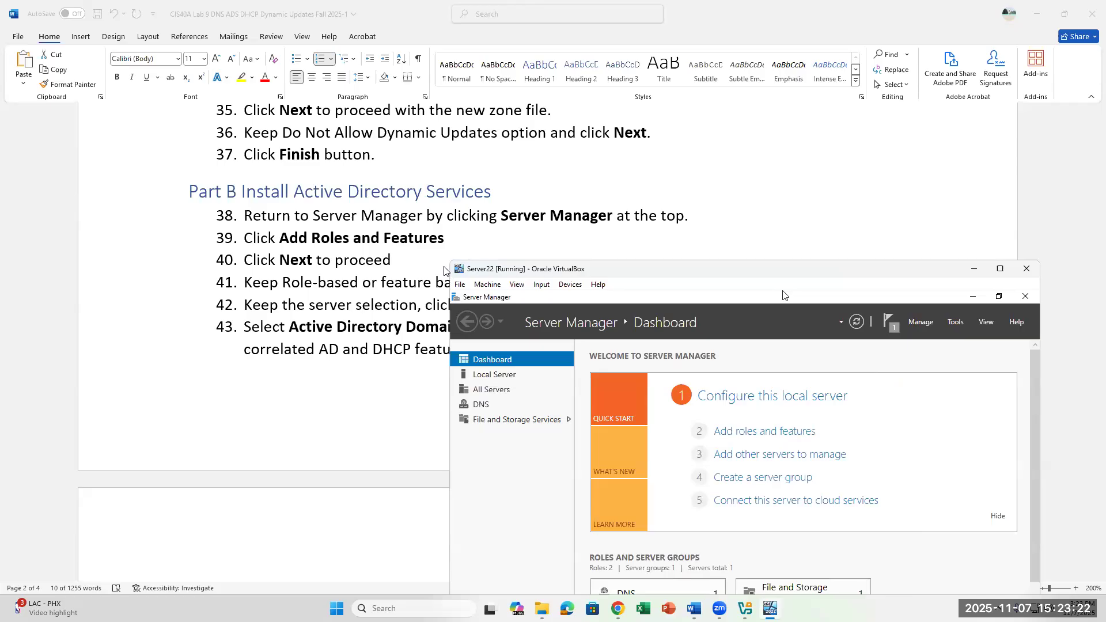
{"action": "scroll", "coordinate": [445, 271], "scroll_direction": "down", "scroll_amount": 3}
{"action": "scroll", "coordinate": [438, 274], "scroll_direction": "up", "scroll_amount": 4}
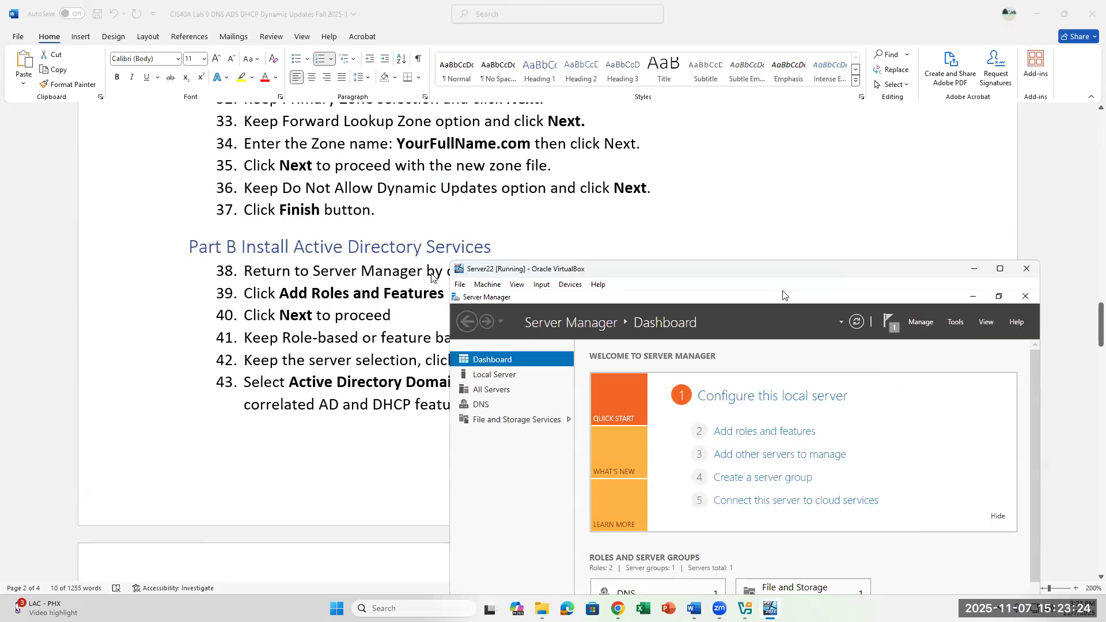
{"action": "scroll", "coordinate": [431, 277], "scroll_direction": "down", "scroll_amount": 2}
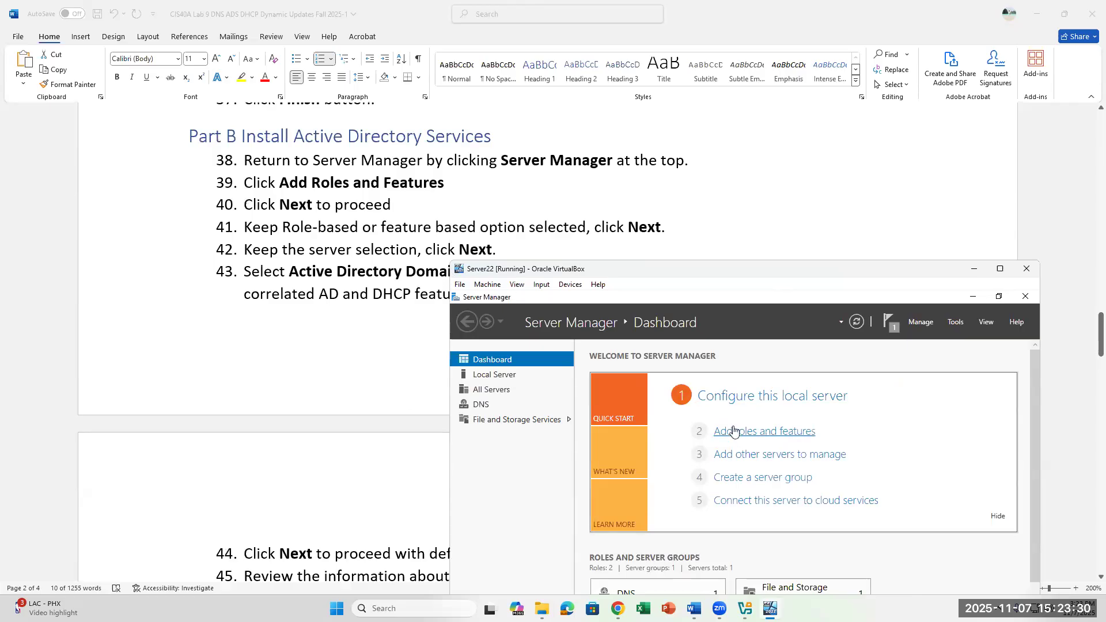
Step: Launch Add Roles and Features, reopening it once and positioning it inside the VM screen
{"action": "left_click", "coordinate": [759, 429]}
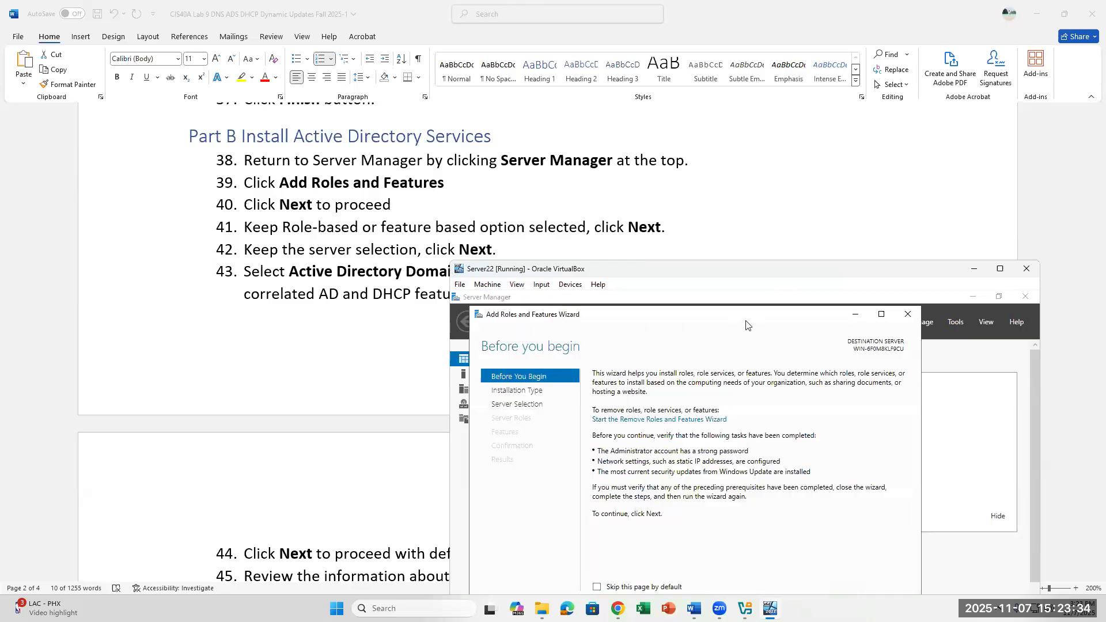
{"action": "left_click_drag", "start_coordinate": [752, 251], "coordinate": [751, 292]}
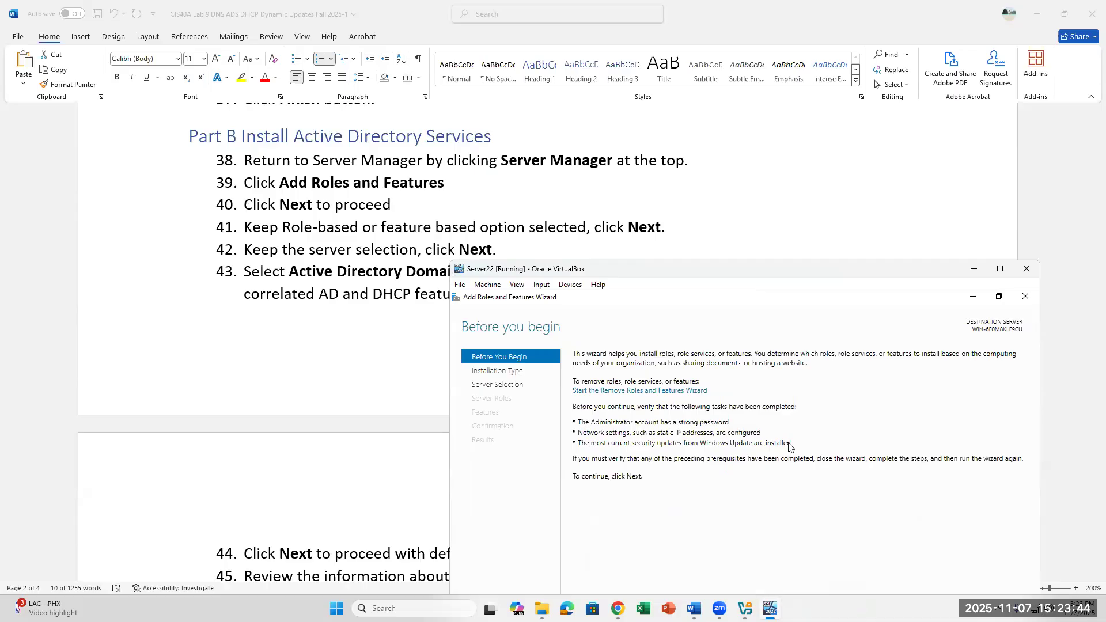
{"action": "scroll", "coordinate": [542, 161], "scroll_direction": "up", "scroll_amount": 3}
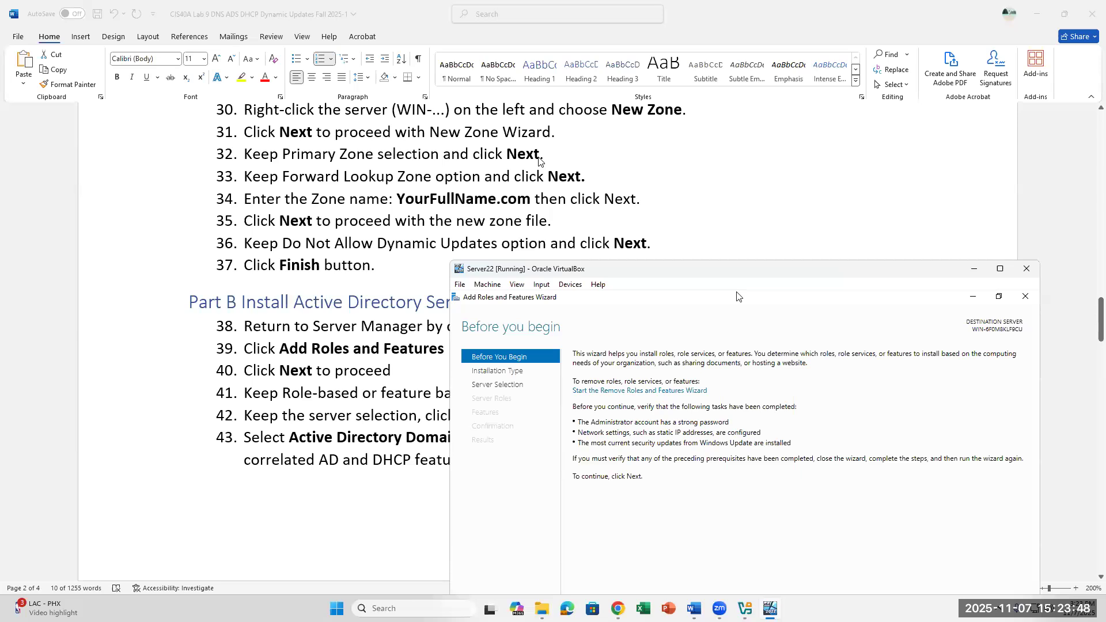
{"action": "scroll", "coordinate": [539, 161], "scroll_direction": "down", "scroll_amount": 2}
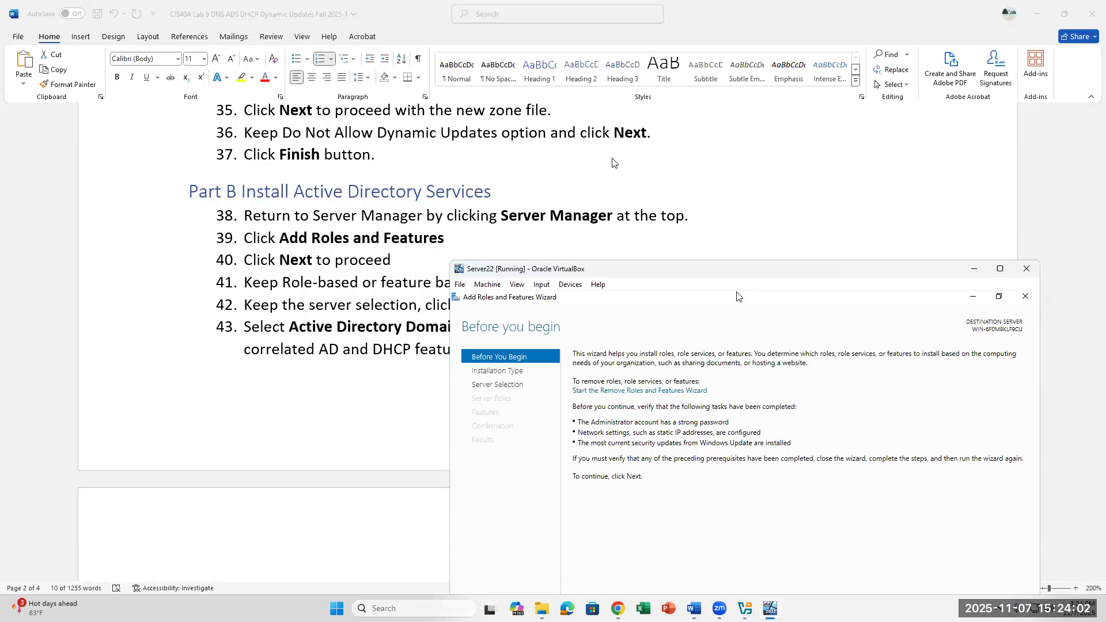
{"action": "left_click", "coordinate": [1026, 297]}
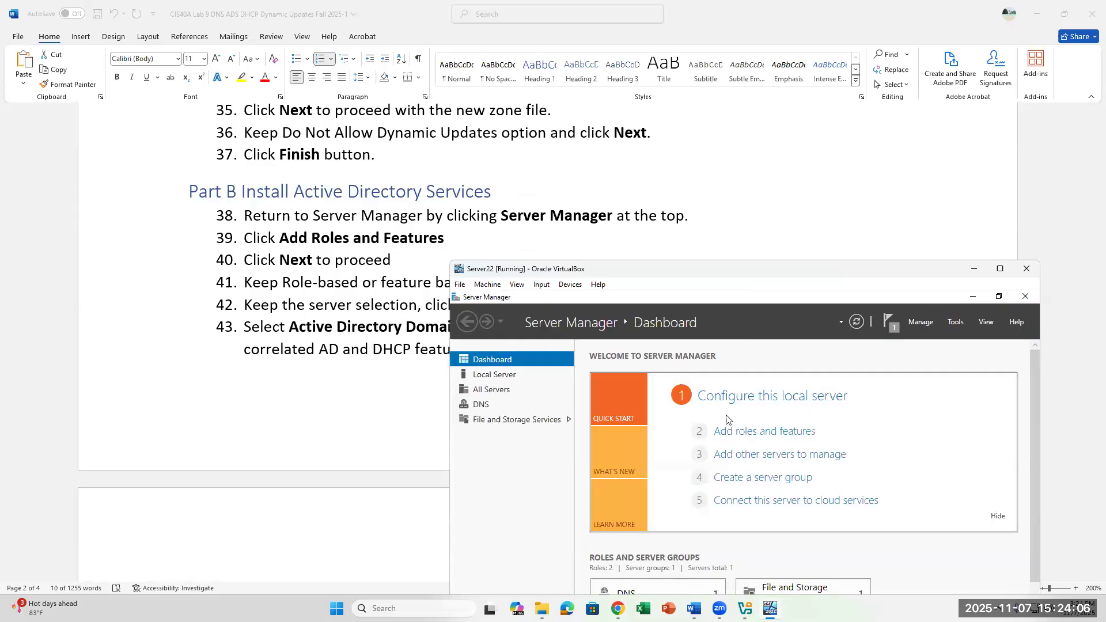
{"action": "left_click", "coordinate": [752, 435]}
{"action": "left_click_drag", "start_coordinate": [776, 337], "coordinate": [786, 291]}
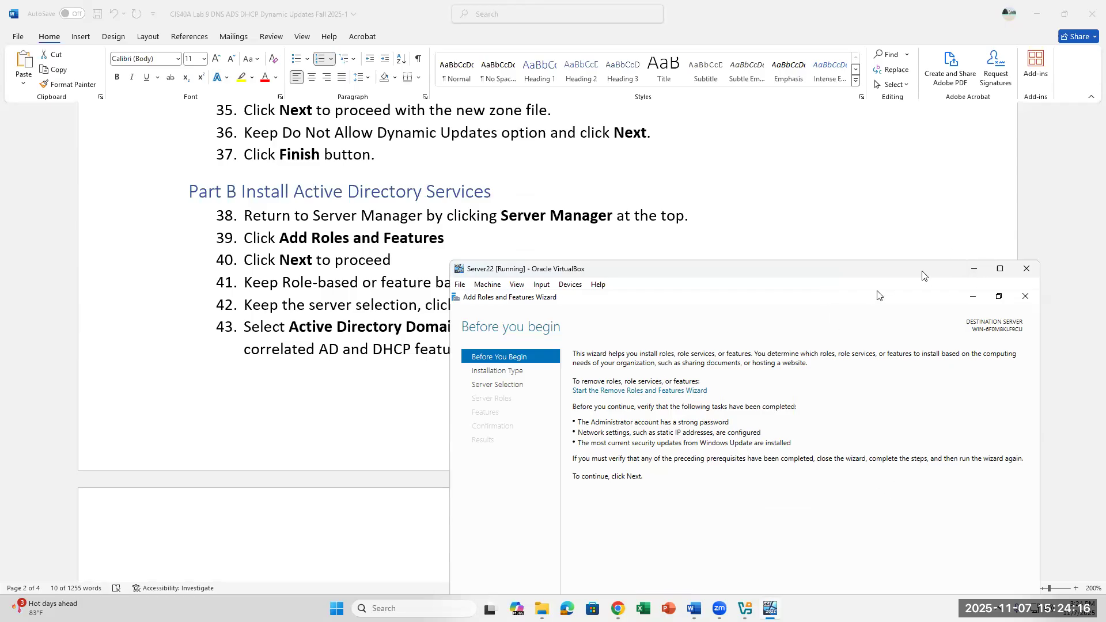
Step: Raise the VM window, then pass Before you begin, installation type and server selection pages
{"action": "left_click_drag", "start_coordinate": [922, 271], "coordinate": [1016, 135]}
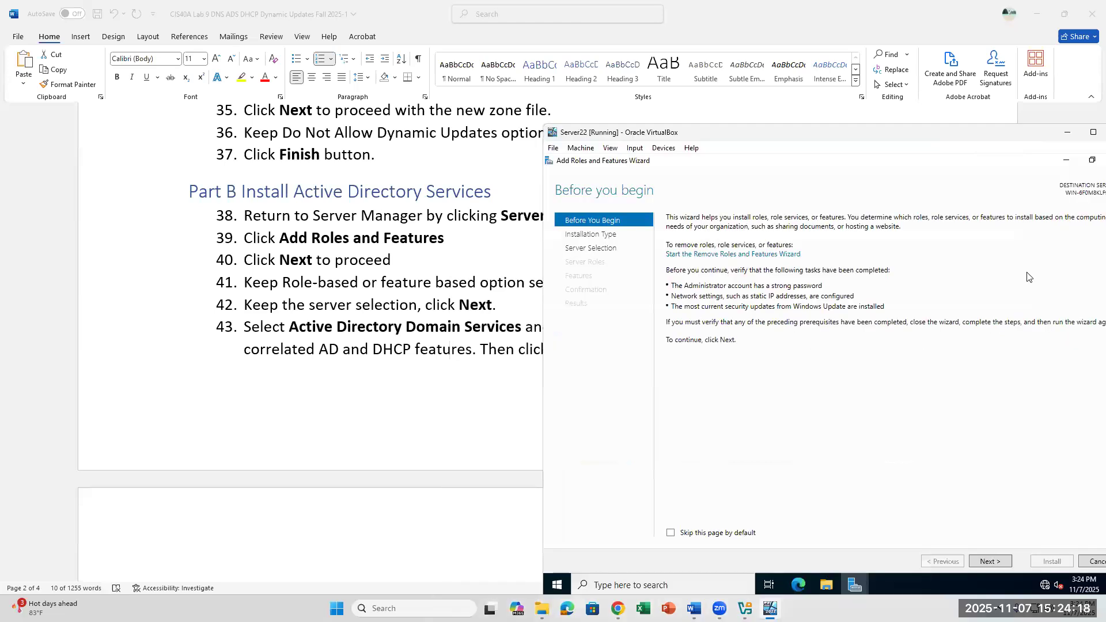
{"action": "left_click", "coordinate": [988, 562]}
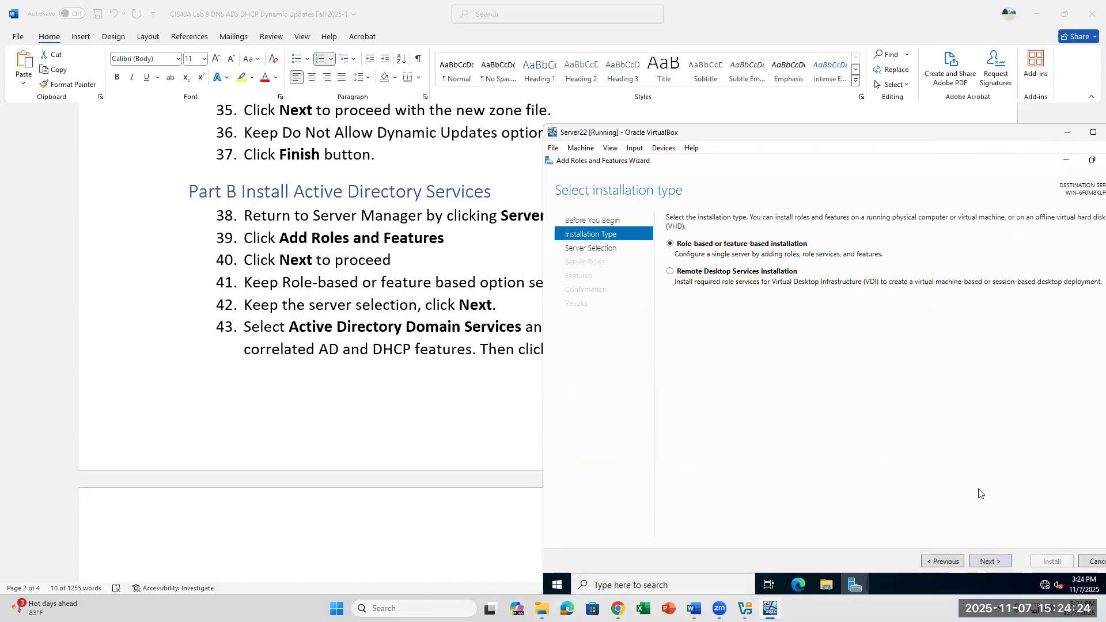
{"action": "left_click", "coordinate": [989, 562]}
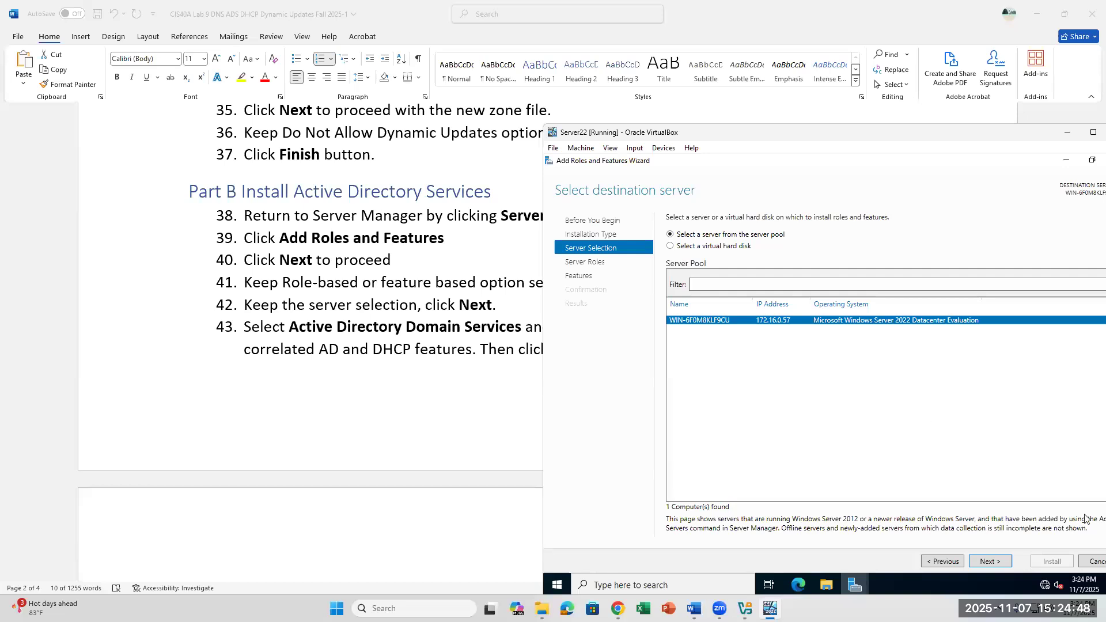
{"action": "left_click", "coordinate": [991, 564]}
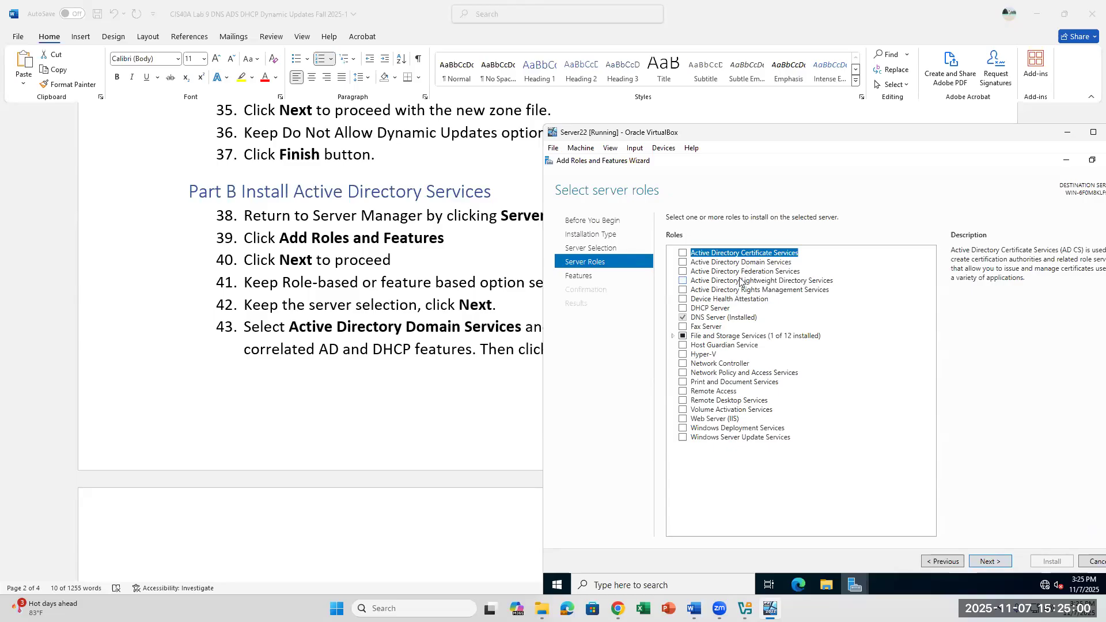
Step: Check Active Directory Domain Services and DHCP Server, adding each role's required features, and continue
{"action": "left_click", "coordinate": [683, 264]}
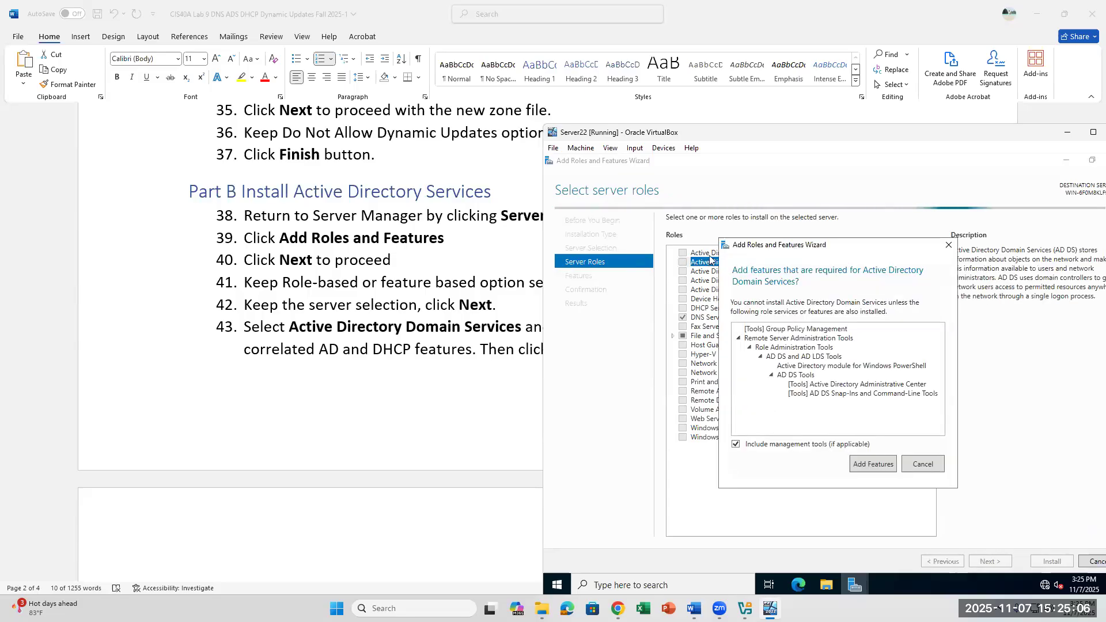
{"action": "left_click", "coordinate": [874, 464]}
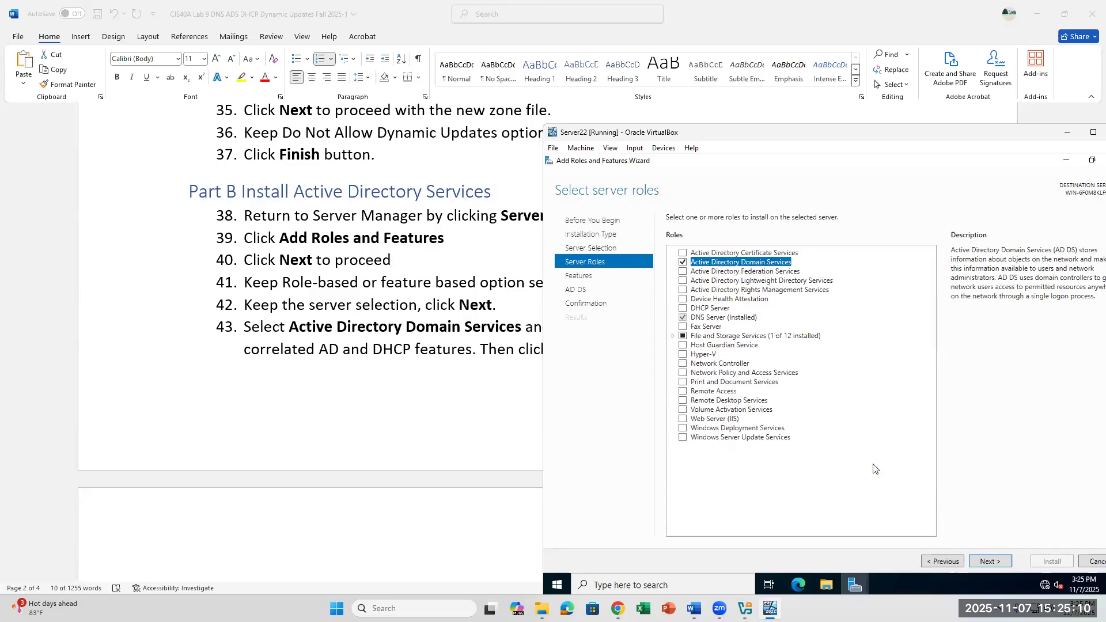
{"action": "left_click", "coordinate": [685, 310]}
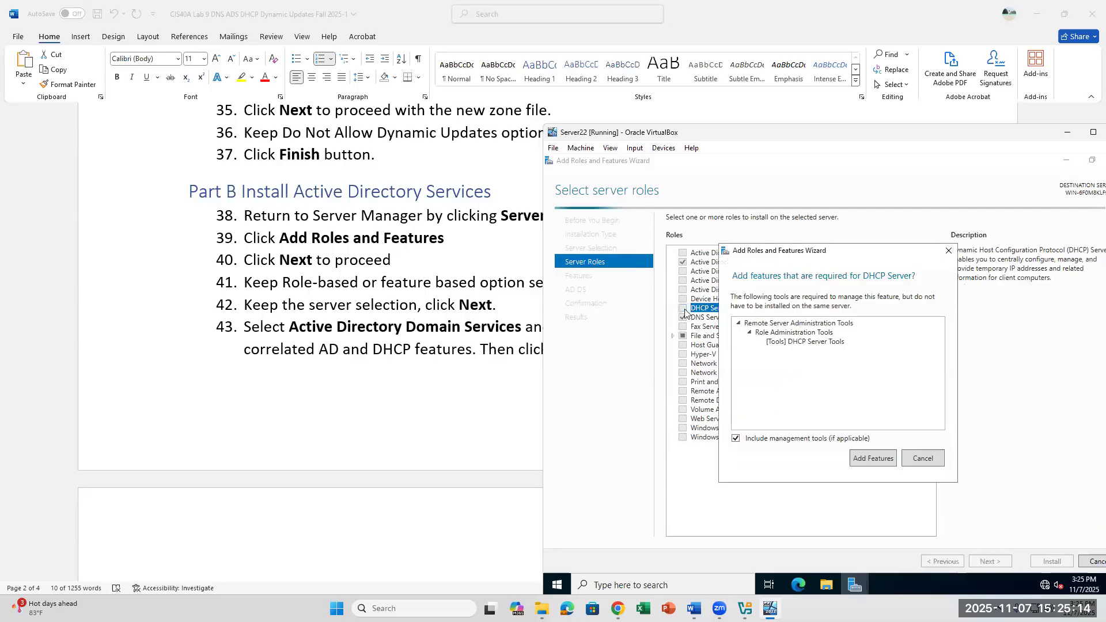
{"action": "left_click", "coordinate": [873, 458]}
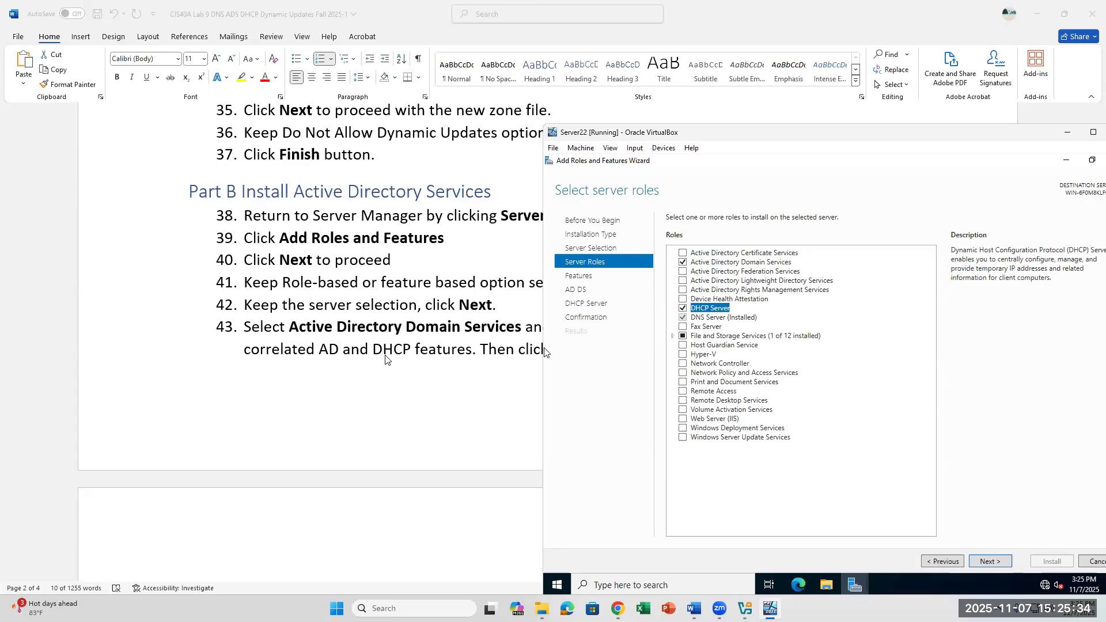
{"action": "scroll", "coordinate": [365, 363], "scroll_direction": "down", "scroll_amount": 5}
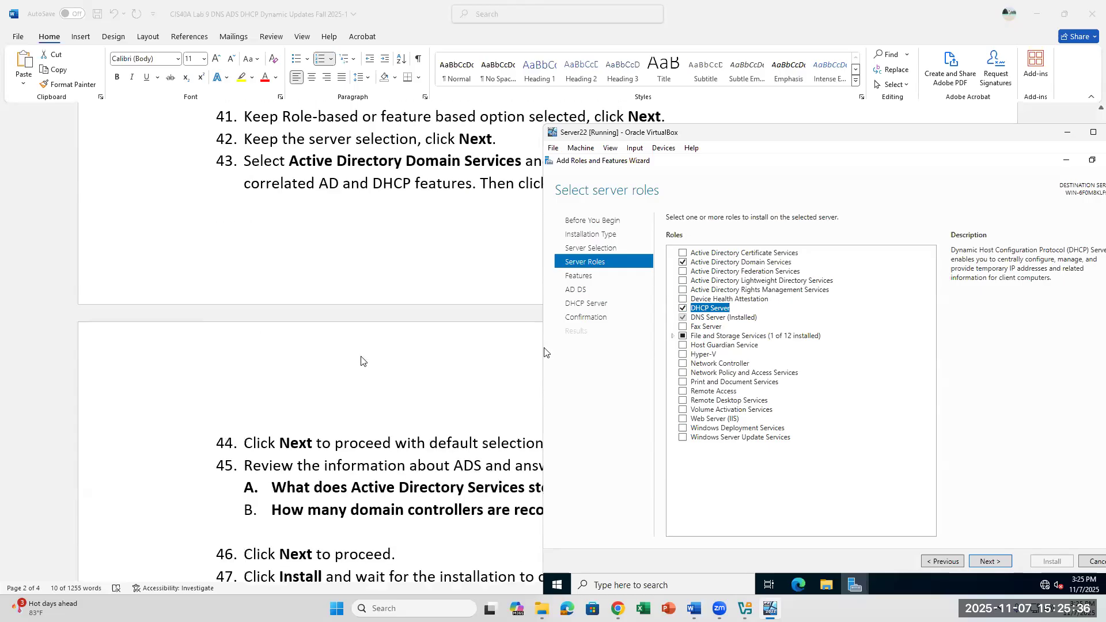
{"action": "left_click", "coordinate": [980, 560]}
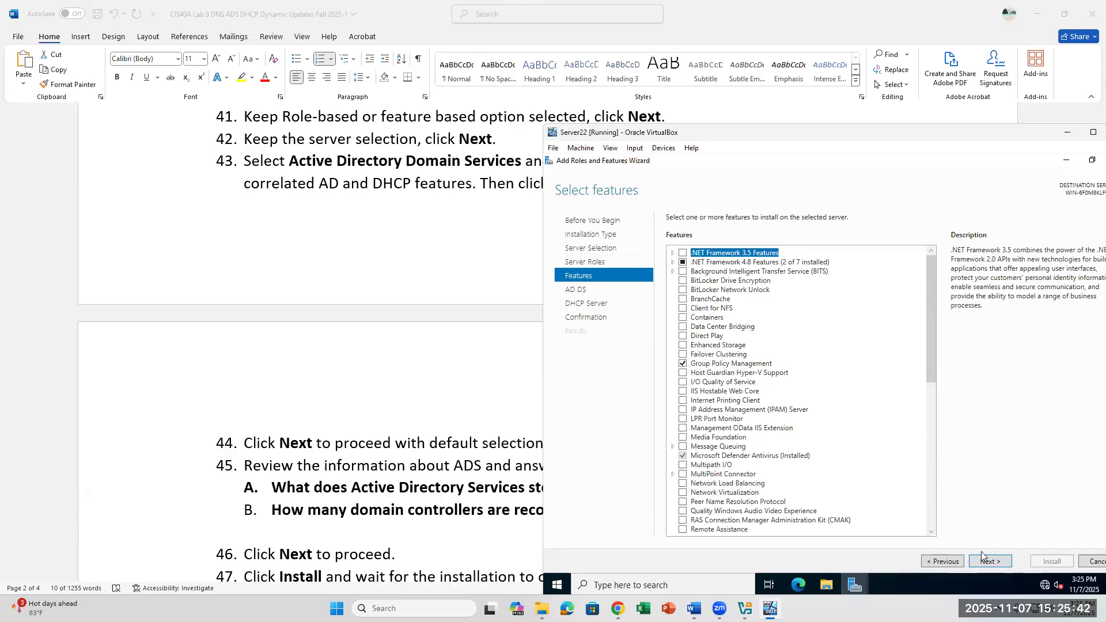
Step: Accept the default features and continue to the AD DS page
{"action": "left_click", "coordinate": [982, 561]}
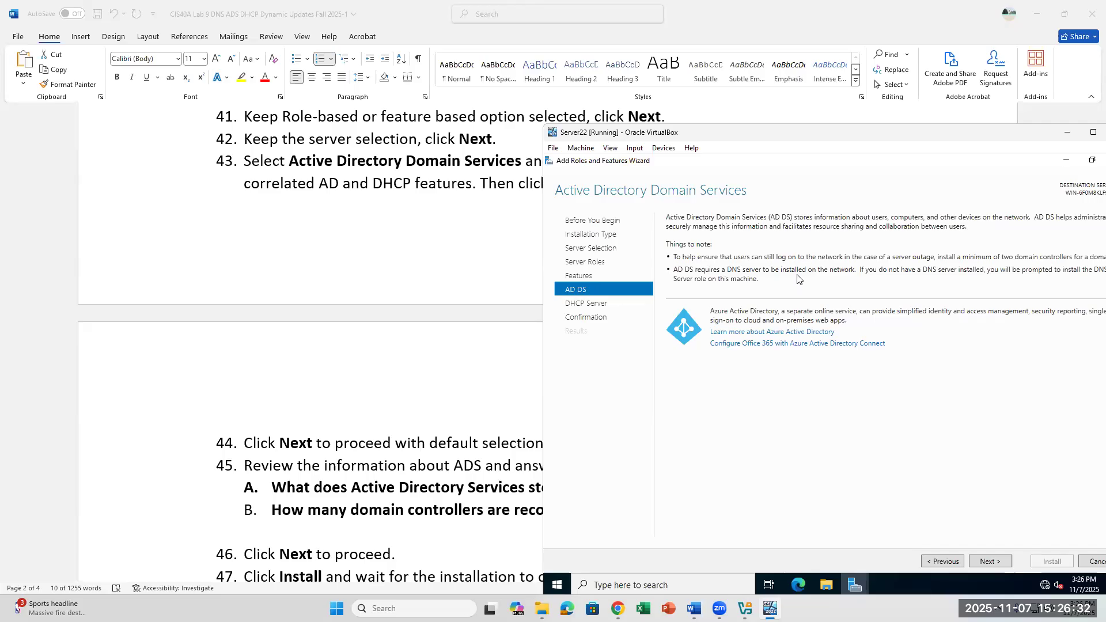
{"action": "left_click", "coordinate": [542, 405]}
{"action": "left_click", "coordinate": [603, 488]}
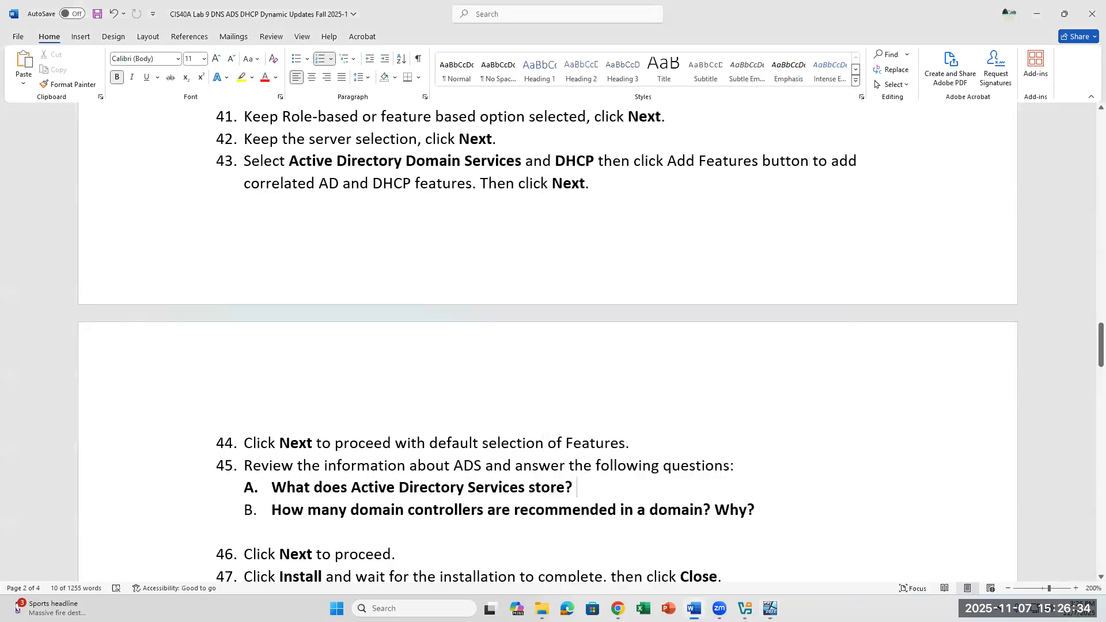
{"action": "key", "text": "alt+Tab"}
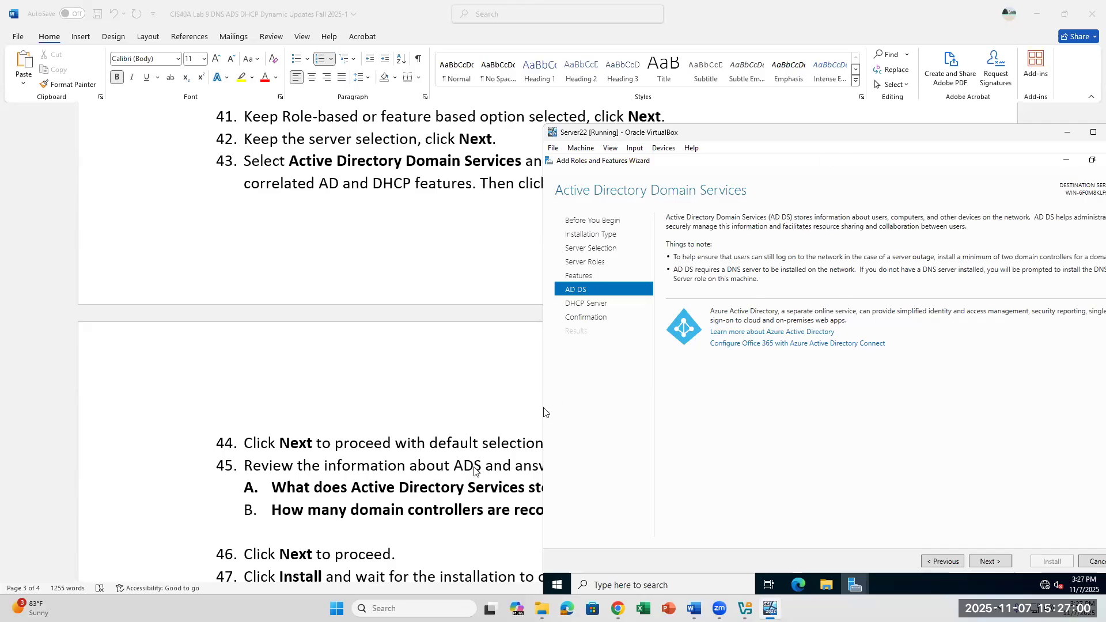
{"action": "left_click", "coordinate": [576, 487]}
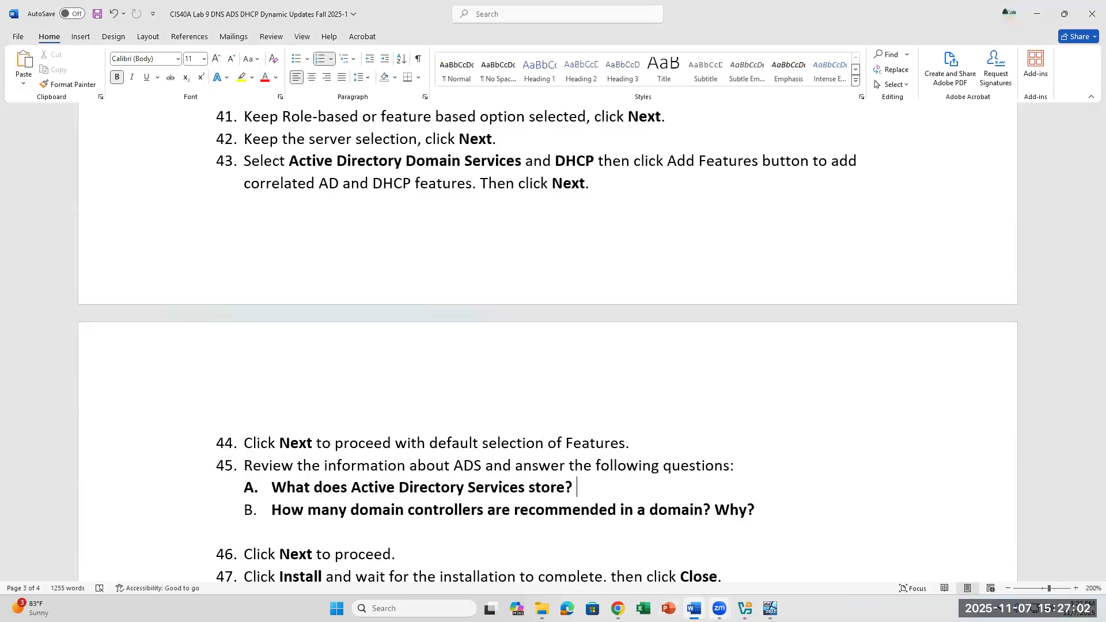
{"action": "mouse_move", "coordinate": [715, 586]}
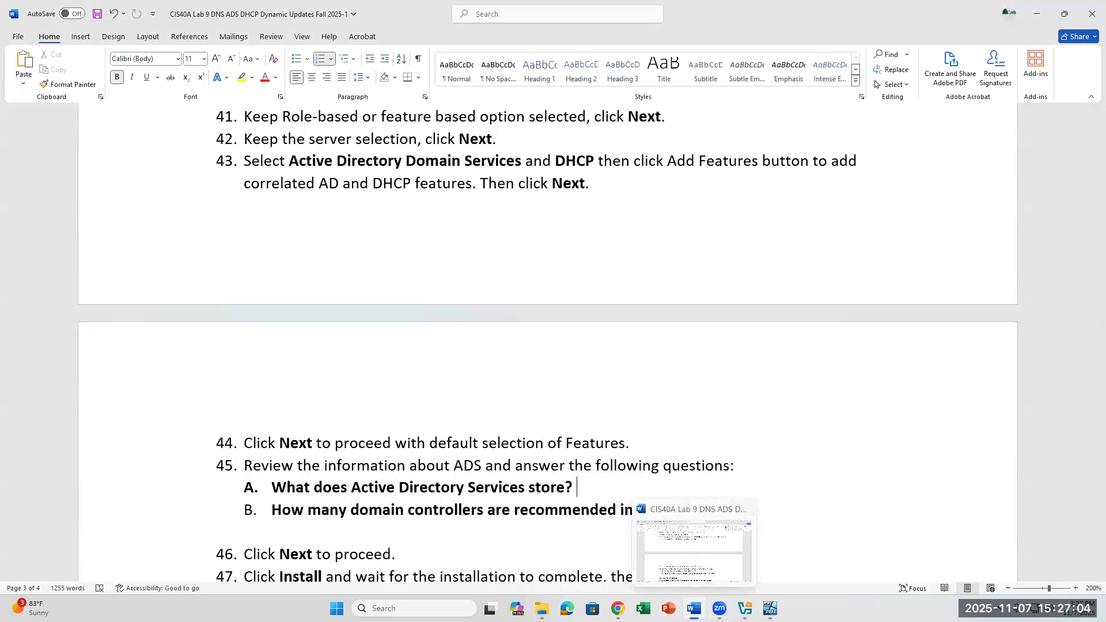
{"action": "left_click", "coordinate": [770, 608]}
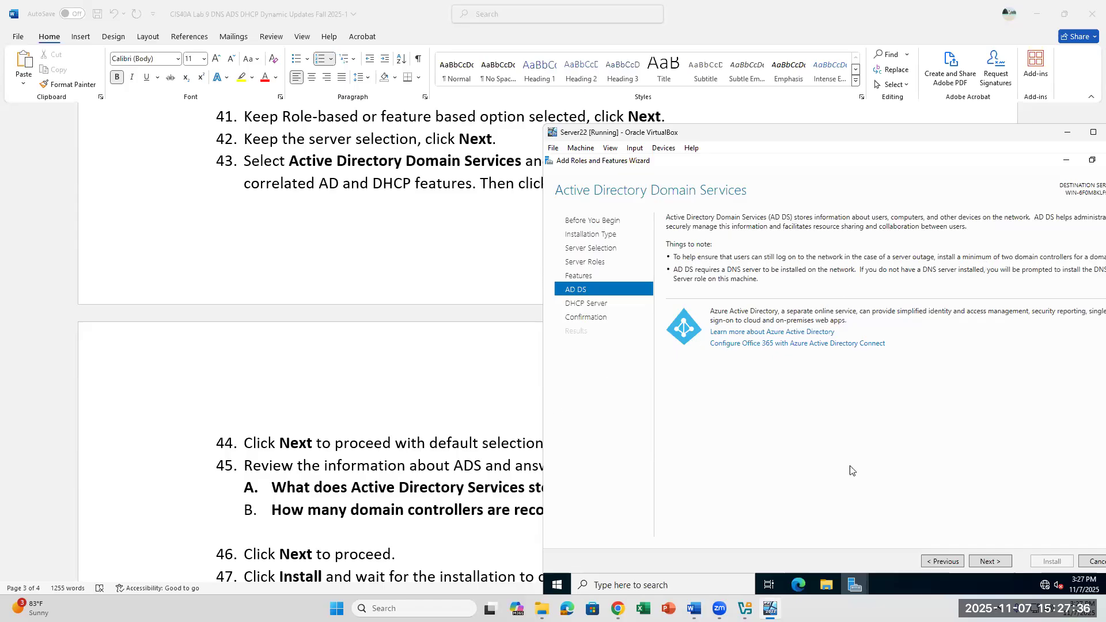
Step: Advance past the AD DS and DHCP Server information pages to Confirm installation selections
{"action": "left_click", "coordinate": [981, 561]}
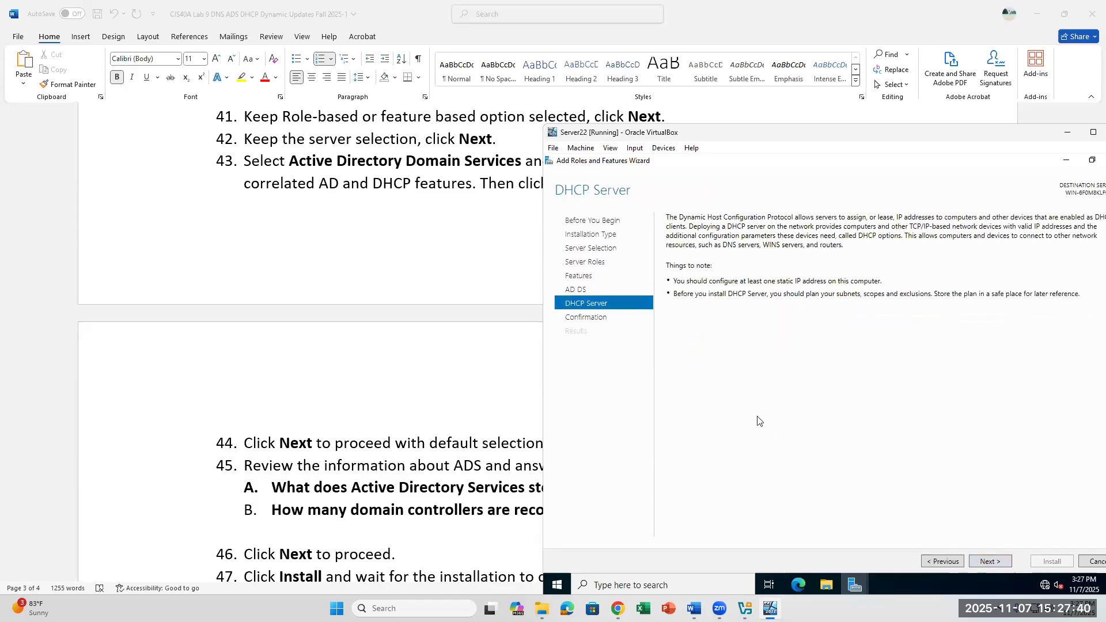
{"action": "scroll", "coordinate": [500, 392], "scroll_direction": "down", "scroll_amount": 3}
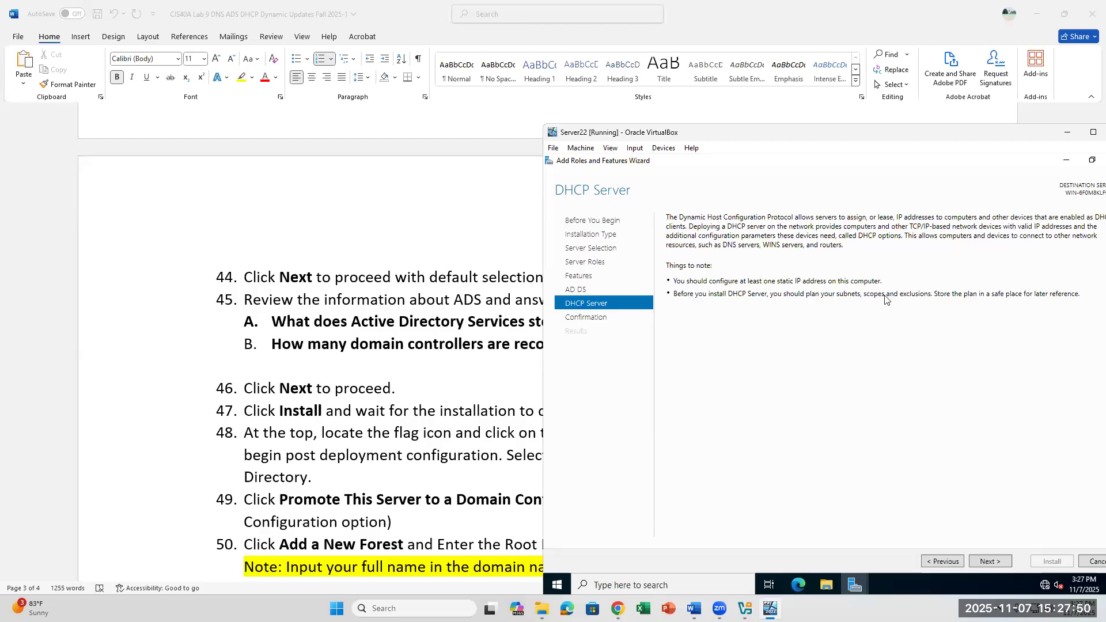
{"action": "left_click", "coordinate": [999, 561]}
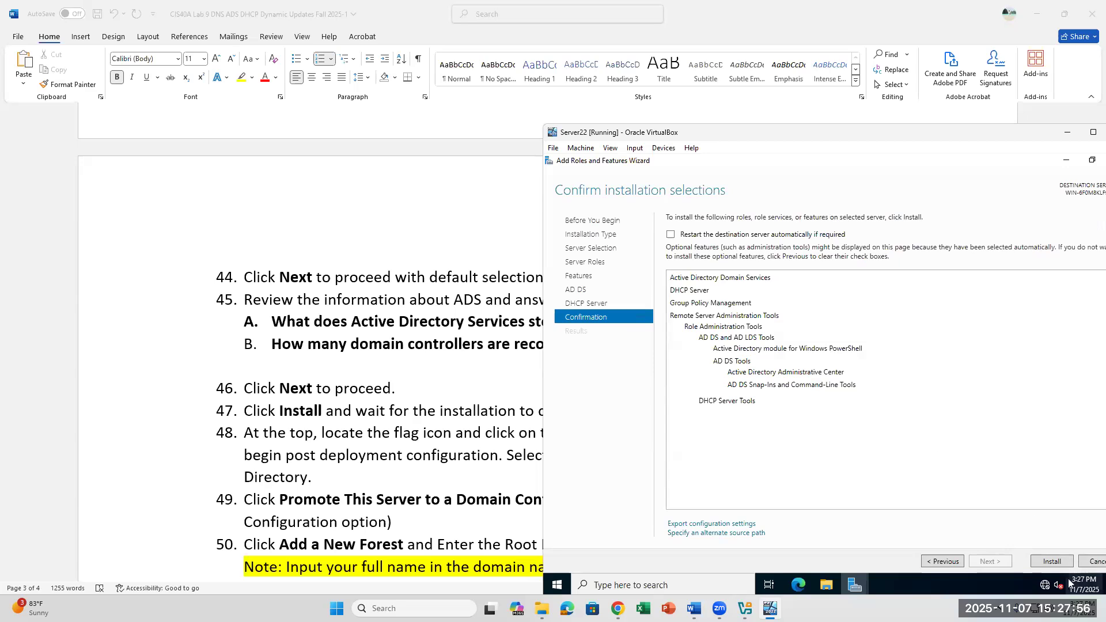
Step: Install AD DS and DHCP Server, then close the wizard once installation succeeds
{"action": "left_click", "coordinate": [1052, 561]}
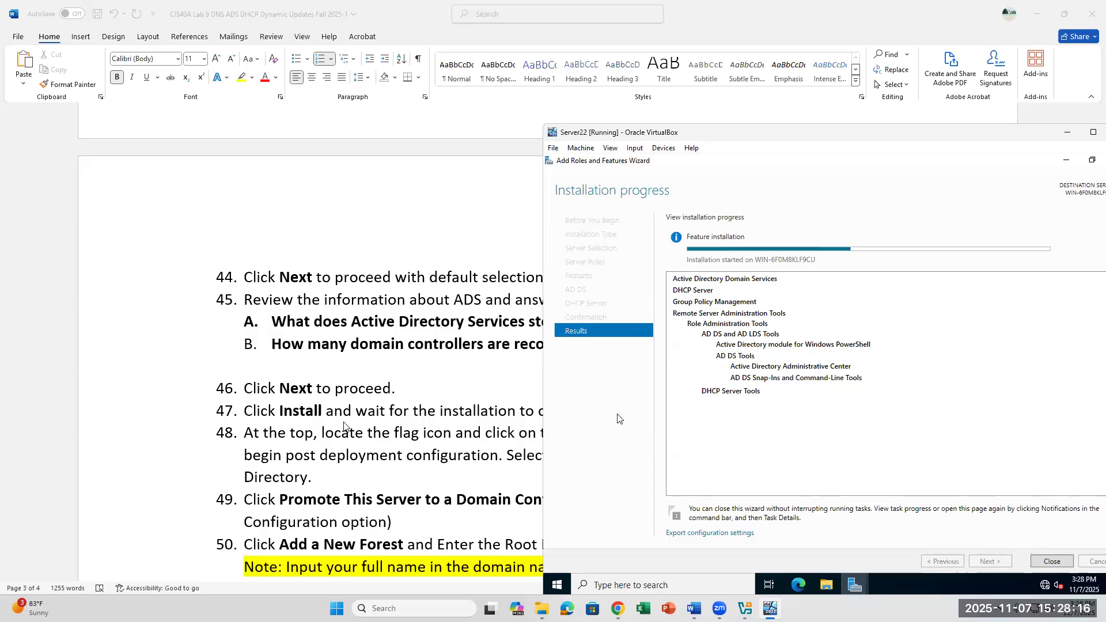
{"action": "scroll", "coordinate": [340, 427], "scroll_direction": "down", "scroll_amount": 1}
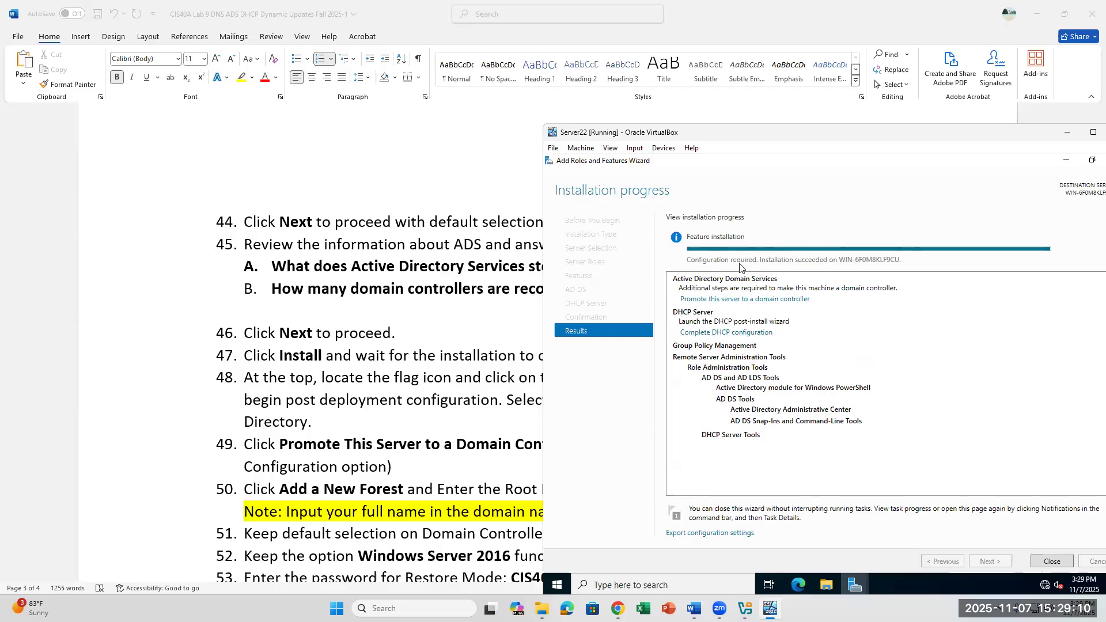
{"action": "left_click", "coordinate": [1048, 562]}
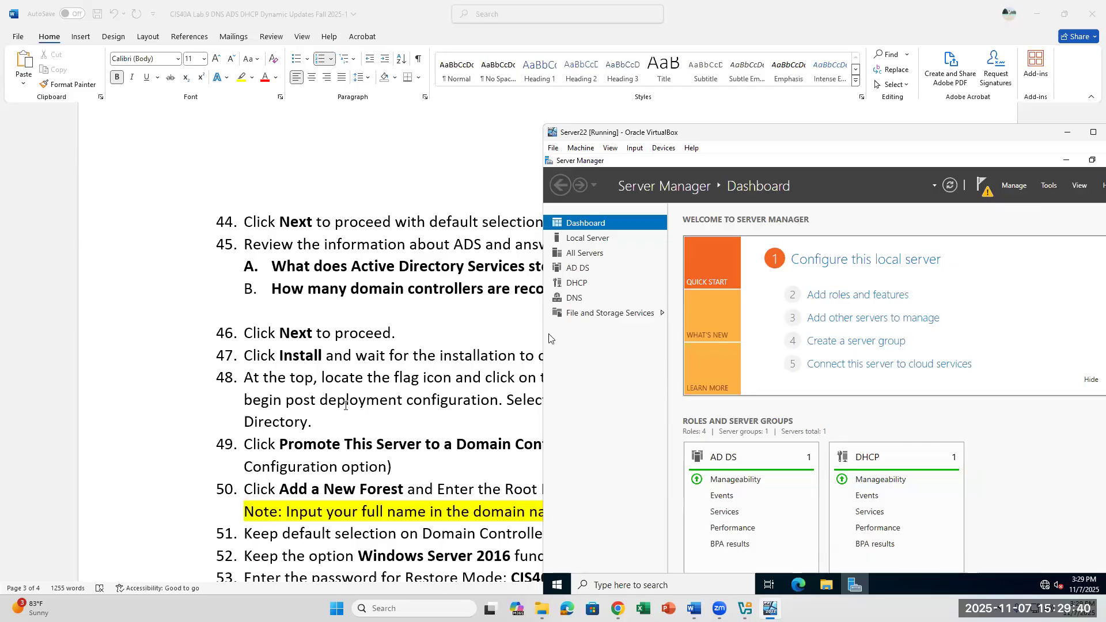
Step: Highlight the flag-icon step and warning notification phrase in the lab instructions
{"action": "left_click", "coordinate": [314, 383]}
{"action": "left_click_drag", "start_coordinate": [321, 381], "coordinate": [536, 380]}
{"action": "left_click_drag", "start_coordinate": [708, 393], "coordinate": [858, 379]}
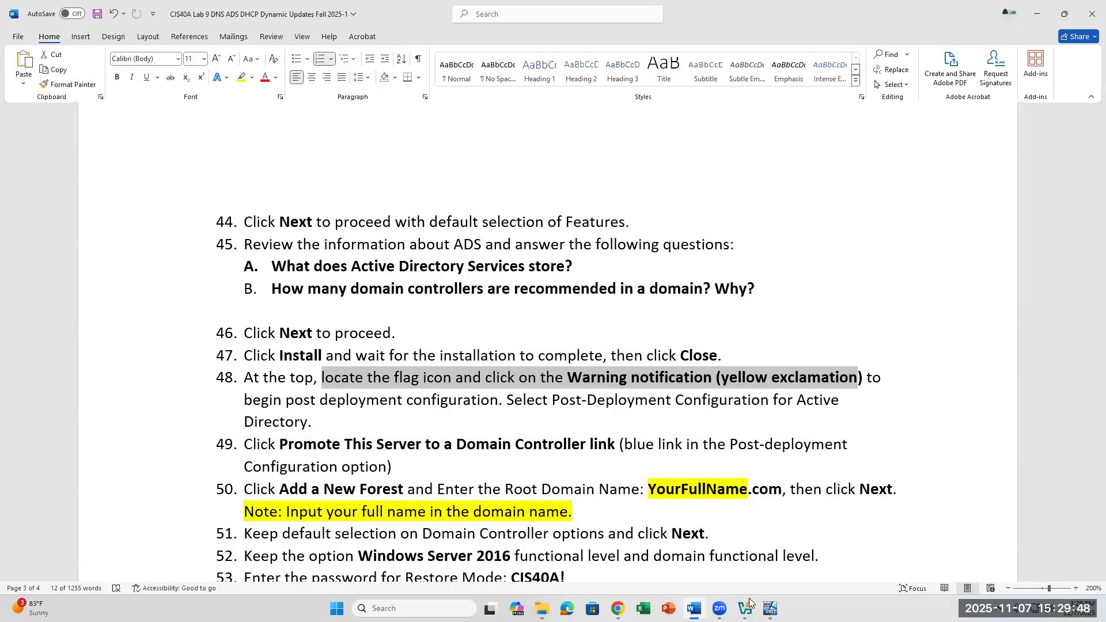
Step: From Server Manager's notifications, choose 'Promote this server to a domain controller'
{"action": "left_click", "coordinate": [749, 548]}
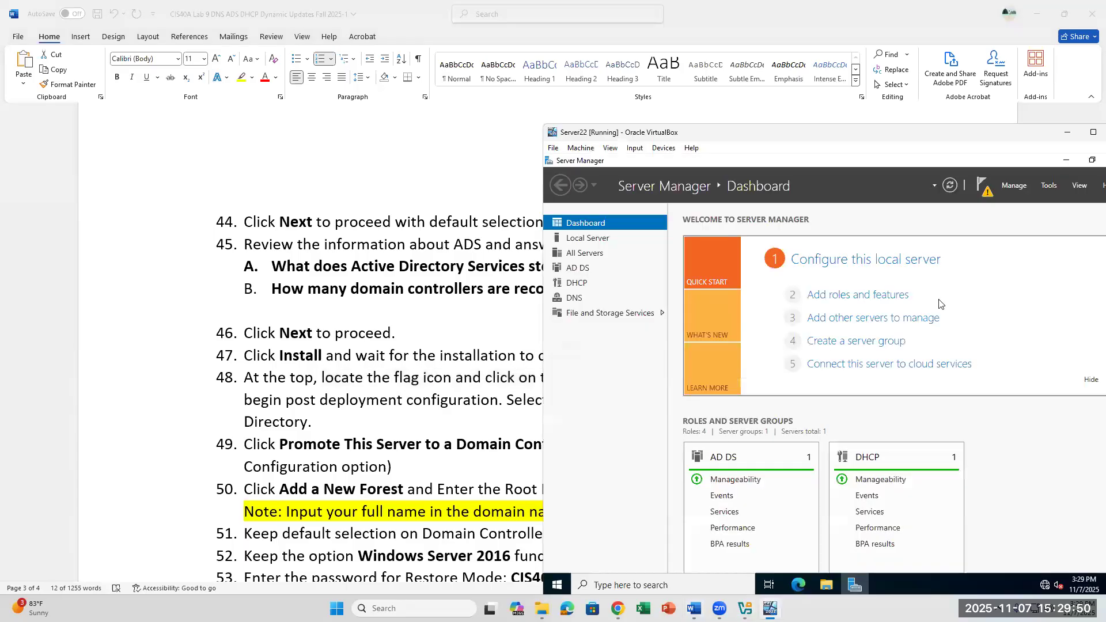
{"action": "left_click", "coordinate": [987, 193]}
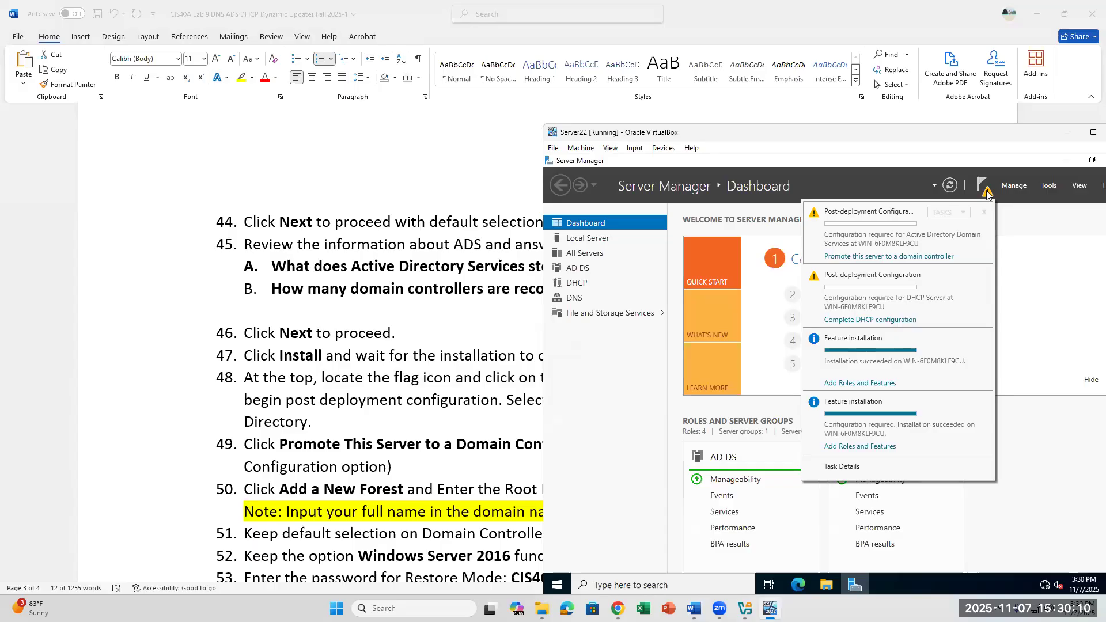
{"action": "left_click", "coordinate": [880, 257]}
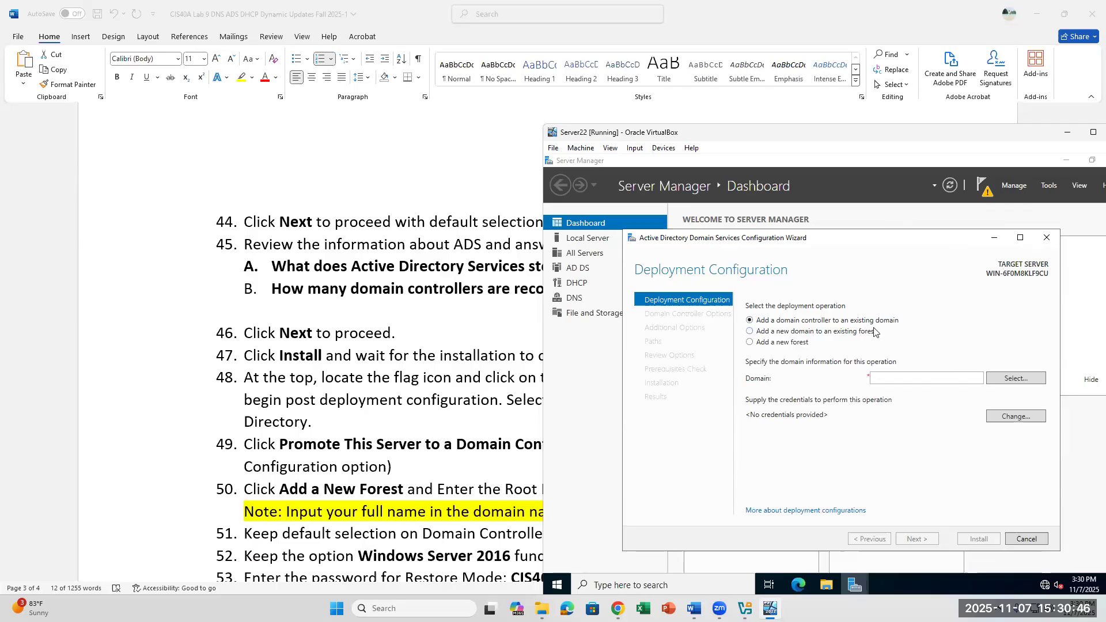
Step: Clear the highlight and move to step 50 in the lab instructions document
{"action": "left_click", "coordinate": [377, 399]}
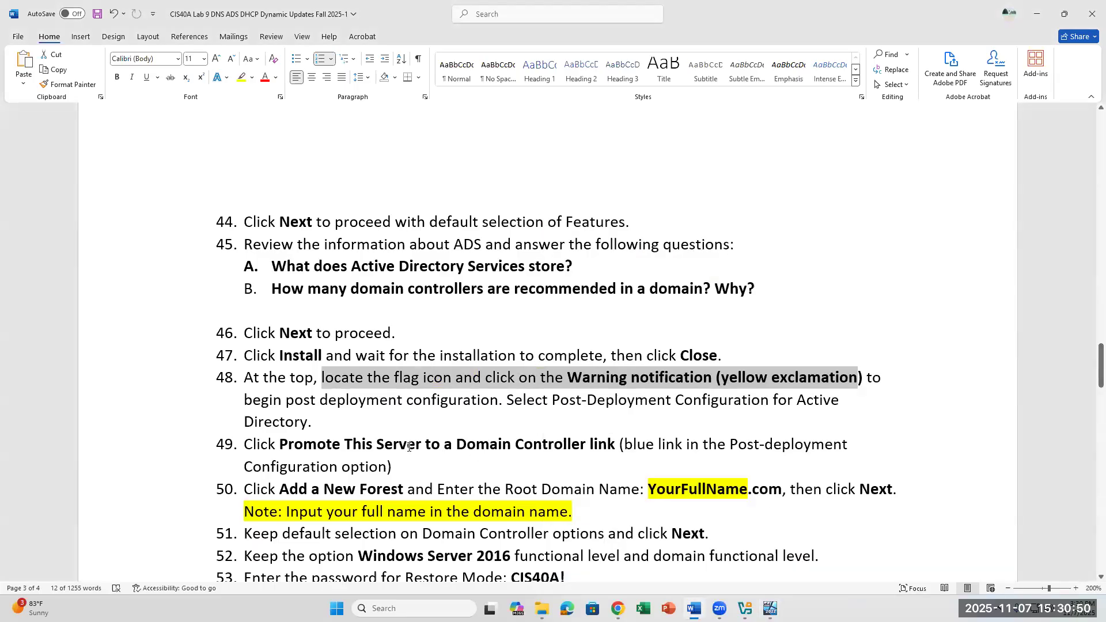
{"action": "left_click", "coordinate": [549, 469]}
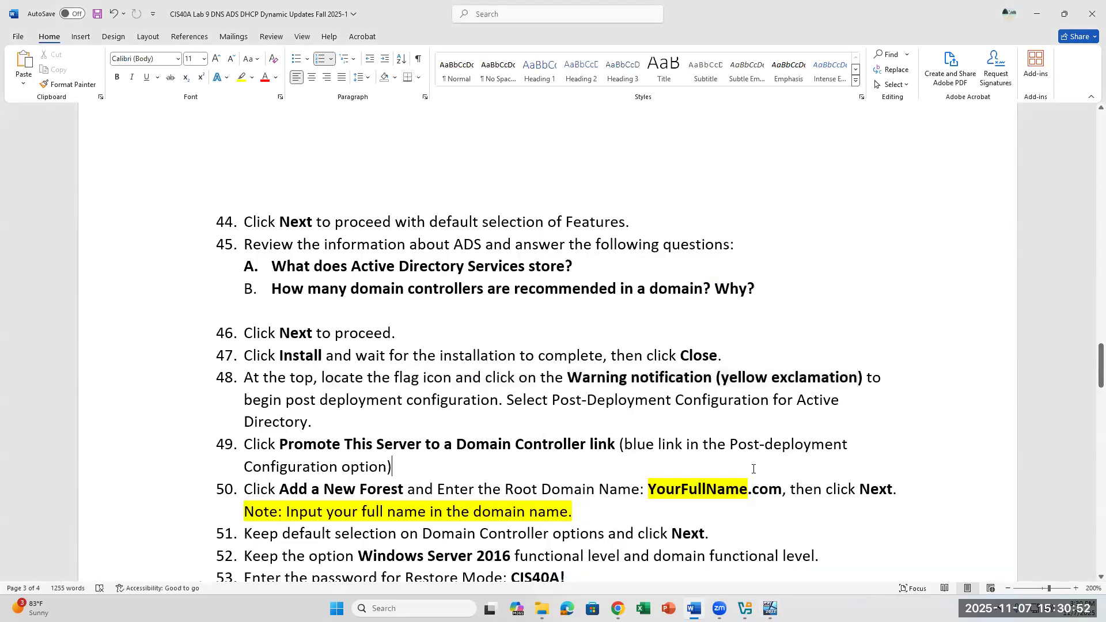
{"action": "scroll", "coordinate": [548, 469], "scroll_direction": "down", "scroll_amount": 3}
{"action": "left_click", "coordinate": [433, 378]}
{"action": "mouse_move", "coordinate": [744, 609]}
Step: Switch between the configuration wizard, the instructions and the Server Manager dashboard
{"action": "left_click", "coordinate": [745, 545]}
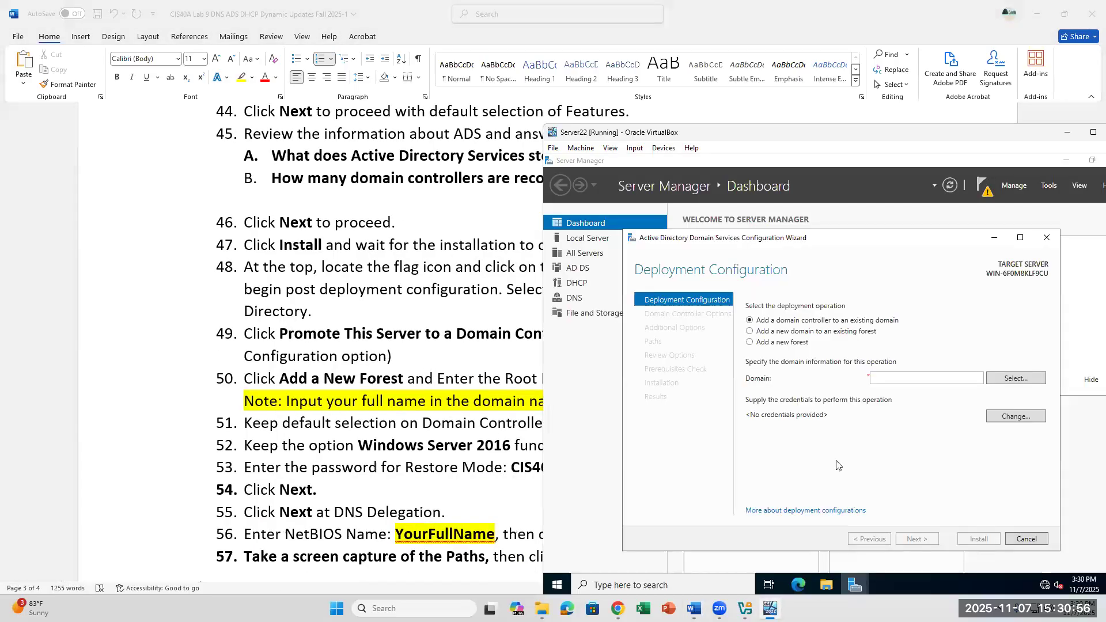
{"action": "left_click", "coordinate": [902, 379]}
{"action": "left_click", "coordinate": [428, 359]}
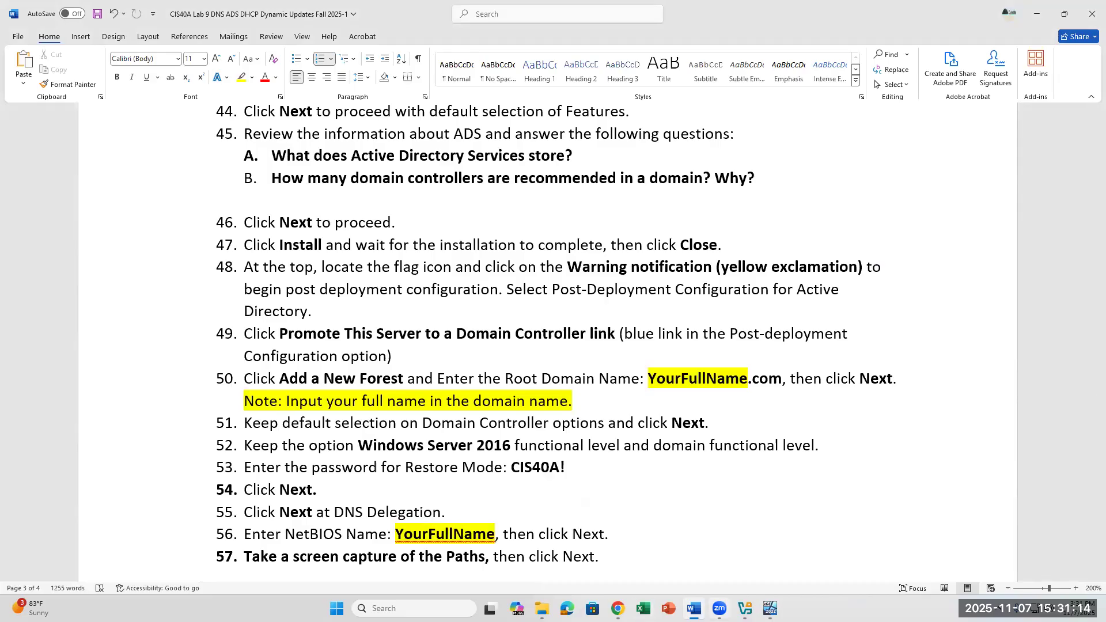
{"action": "left_click", "coordinate": [770, 609]}
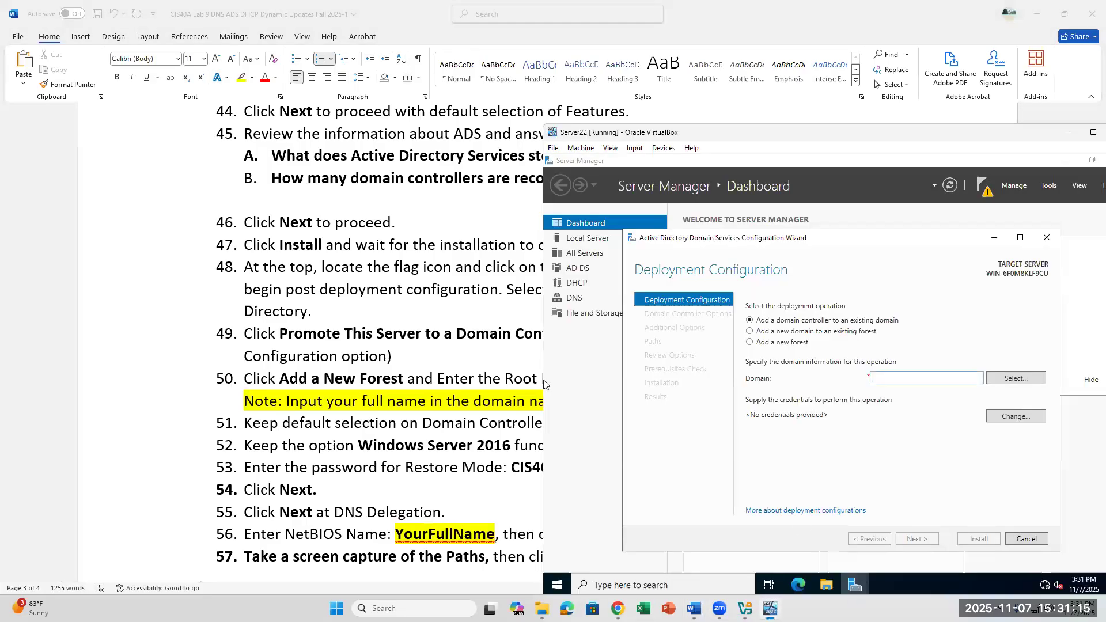
{"action": "left_click", "coordinate": [843, 184]}
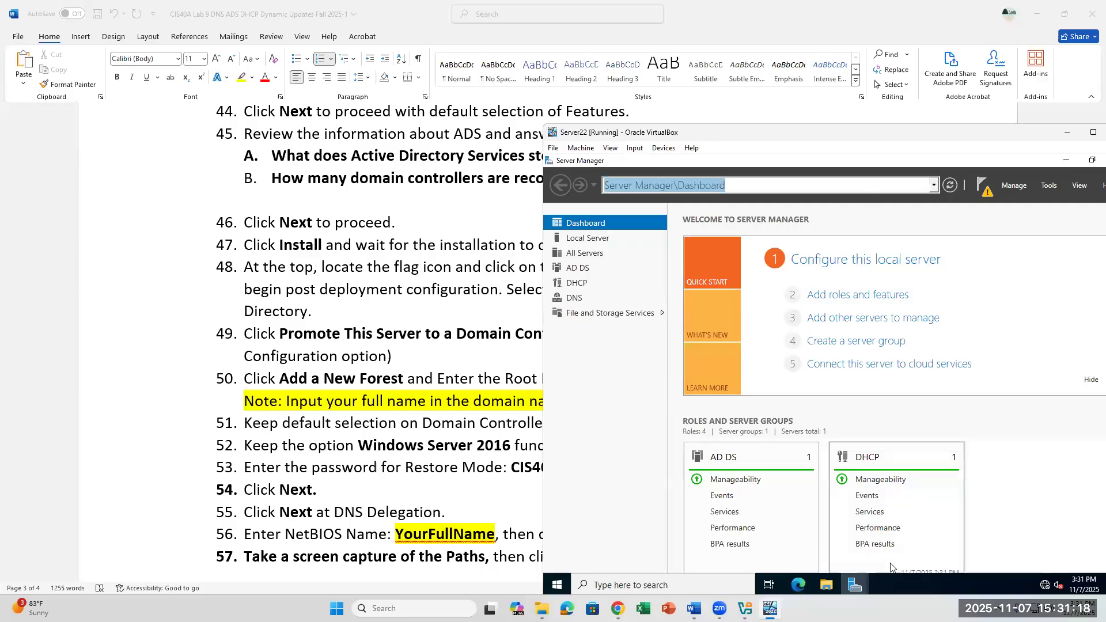
{"action": "mouse_move", "coordinate": [855, 585]}
{"action": "left_click", "coordinate": [891, 537]}
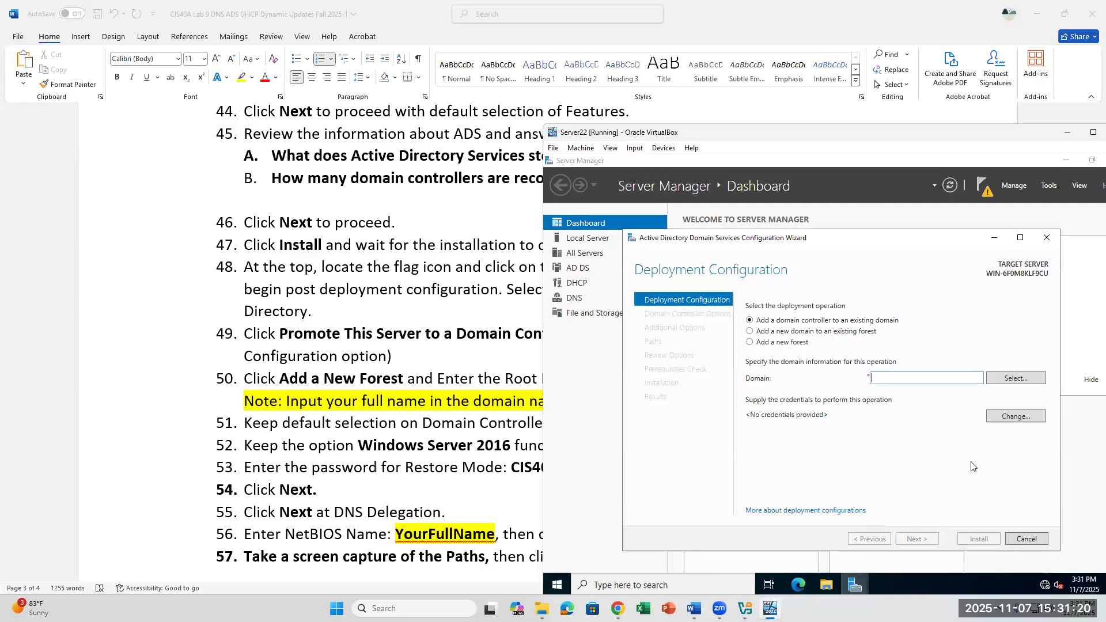
Step: Cancel the AD DS Configuration Wizard and reopen the post-deployment notifications list
{"action": "left_click", "coordinate": [1047, 237]}
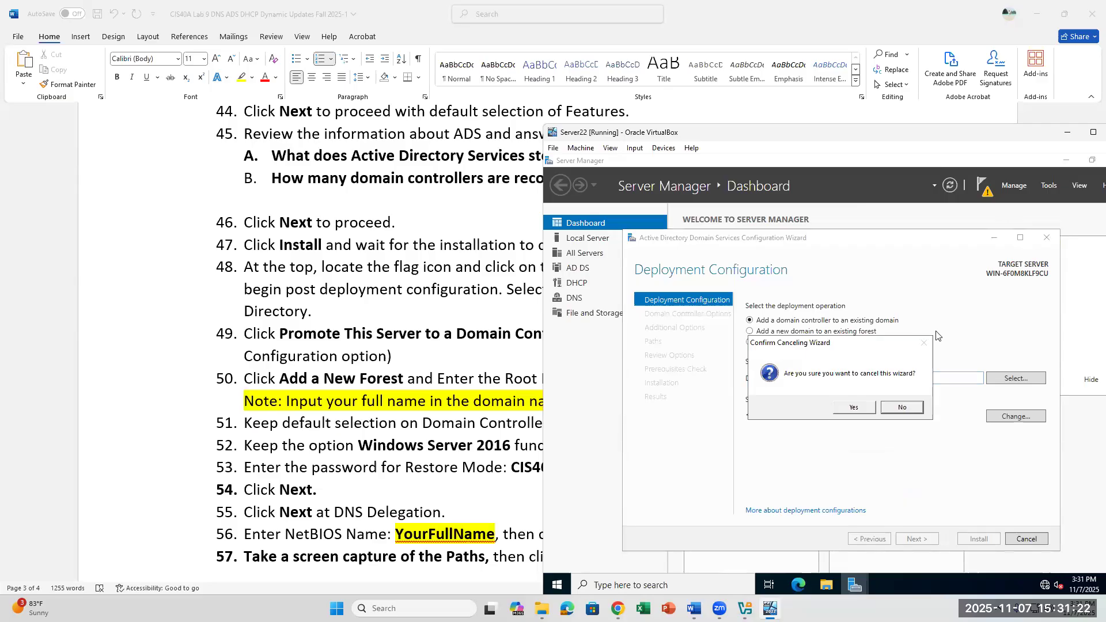
{"action": "left_click", "coordinate": [892, 410]}
{"action": "left_click", "coordinate": [1047, 237]}
{"action": "left_click", "coordinate": [853, 407]}
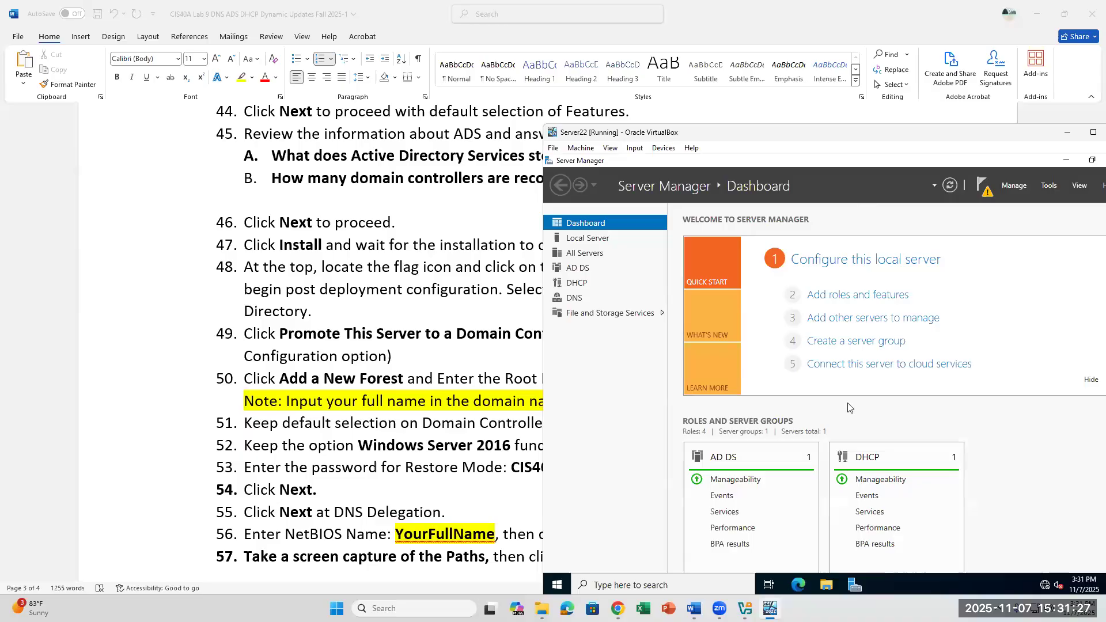
{"action": "left_click", "coordinate": [985, 199]}
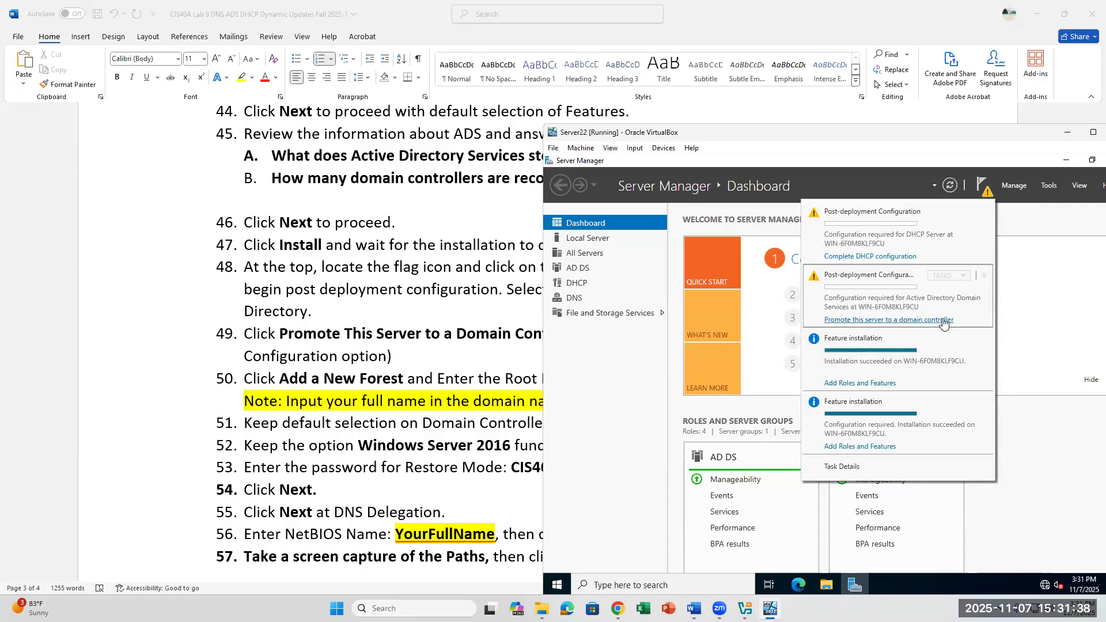
Step: Relaunch the domain controller promotion wizard and select Add a new forest
{"action": "left_click", "coordinate": [870, 321]}
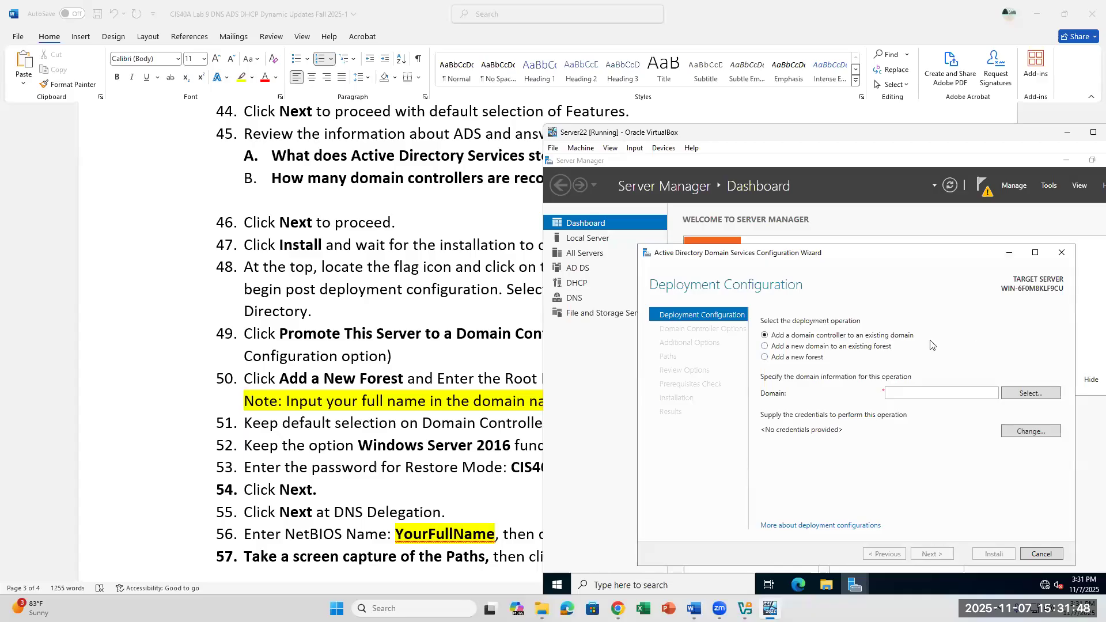
{"action": "left_click", "coordinate": [765, 358]}
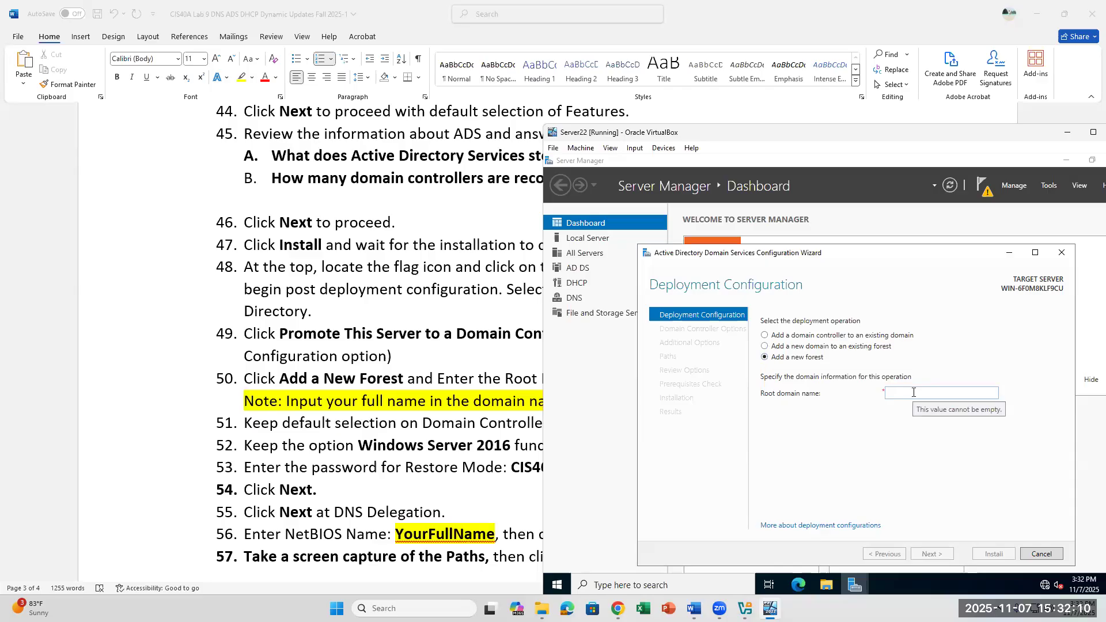
Step: Highlight the YourFullName placeholder in step 50 of the instructions
{"action": "left_click", "coordinate": [542, 214]}
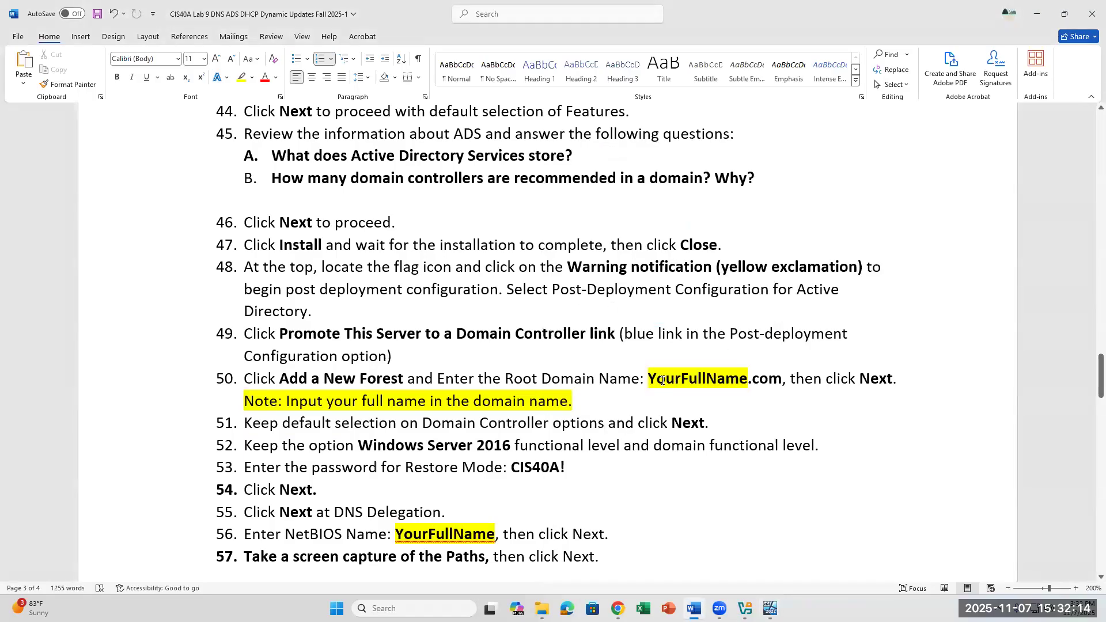
{"action": "left_click_drag", "start_coordinate": [649, 378], "coordinate": [751, 372]}
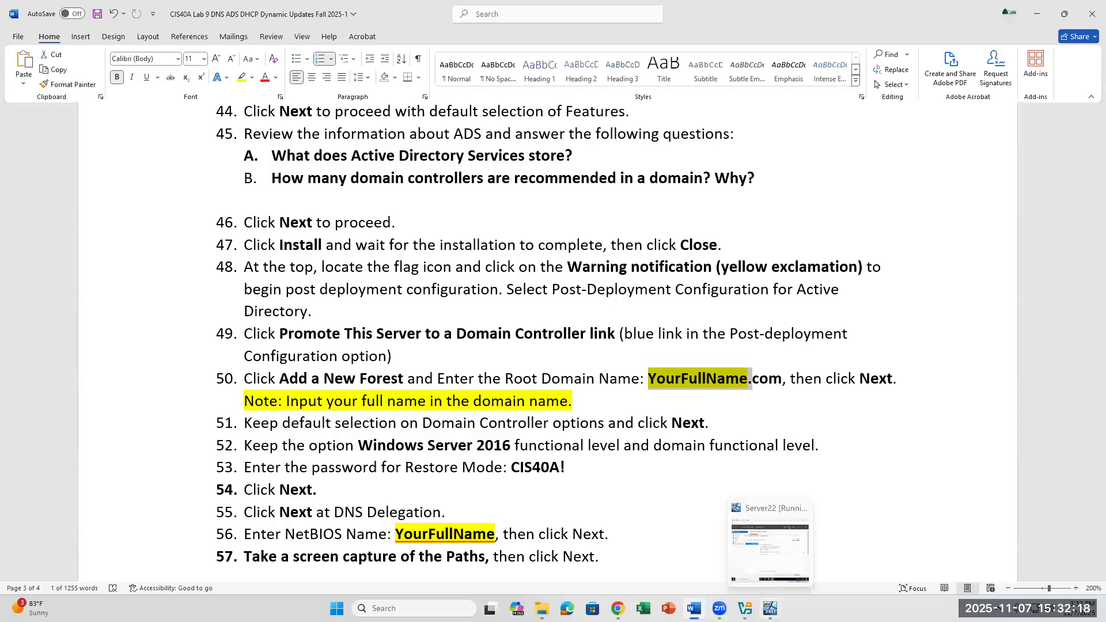
{"action": "left_click", "coordinate": [770, 608]}
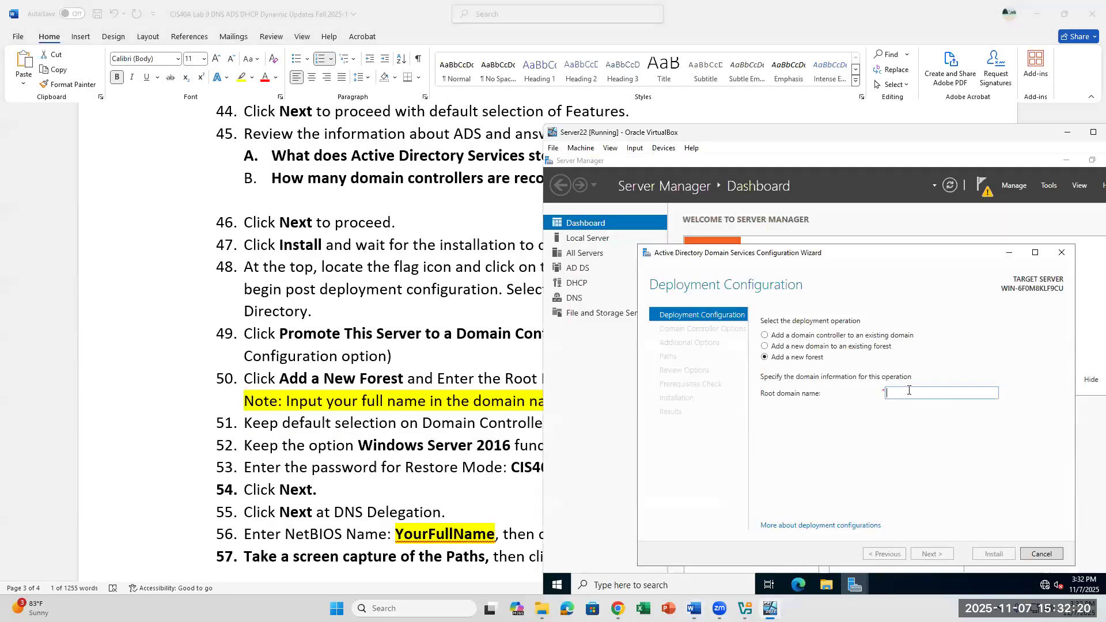
Step: Type the student's full name in capitals as the root domain name, then minimize the instructions
{"action": "left_click", "coordinate": [909, 390]}
{"action": "type", "text": "kas"}
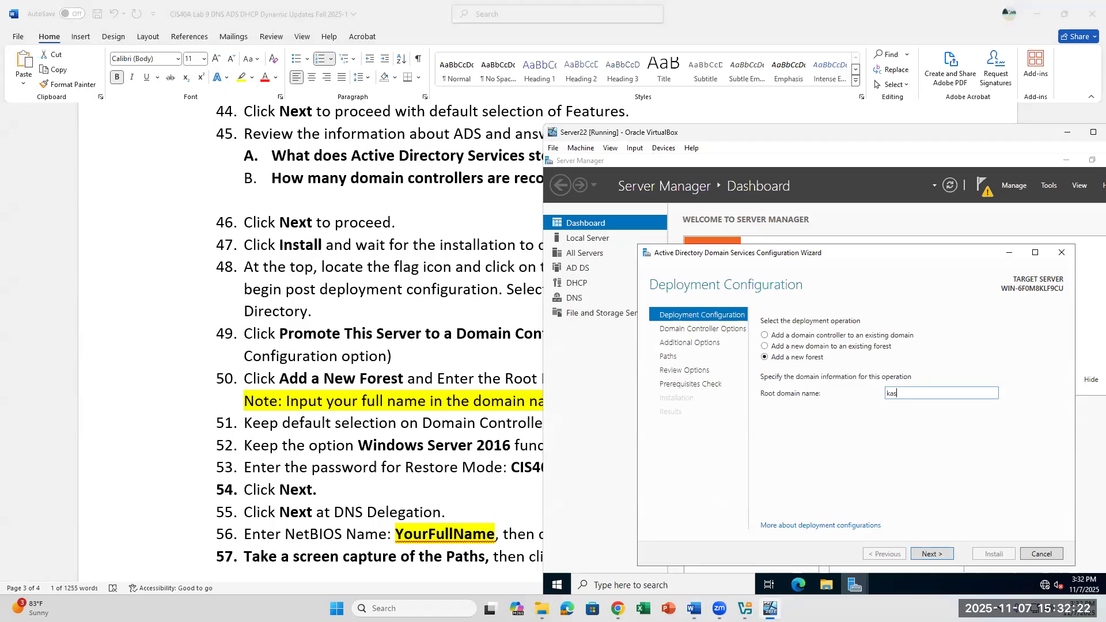
{"action": "key", "text": "BackSpace"}
{"action": "key", "text": "BackSpace"}
{"action": "key", "text": "BackSpace"}
{"action": "key", "text": "BackSpace"}
{"action": "key", "text": "BackSpace"}
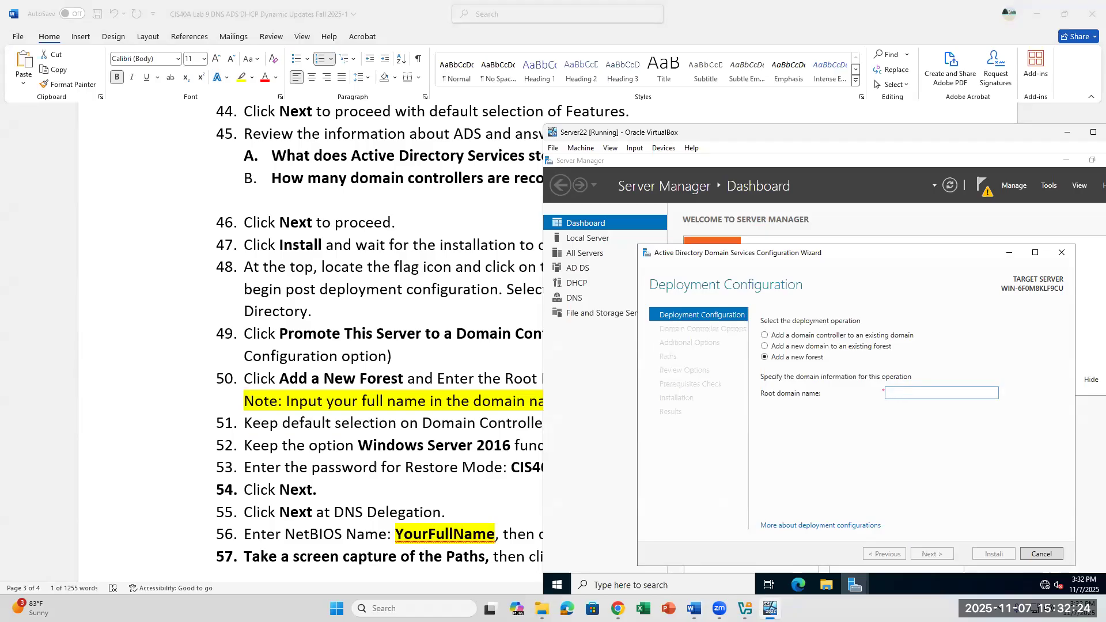
{"action": "type", "text": "KASEYNGUYEN"}
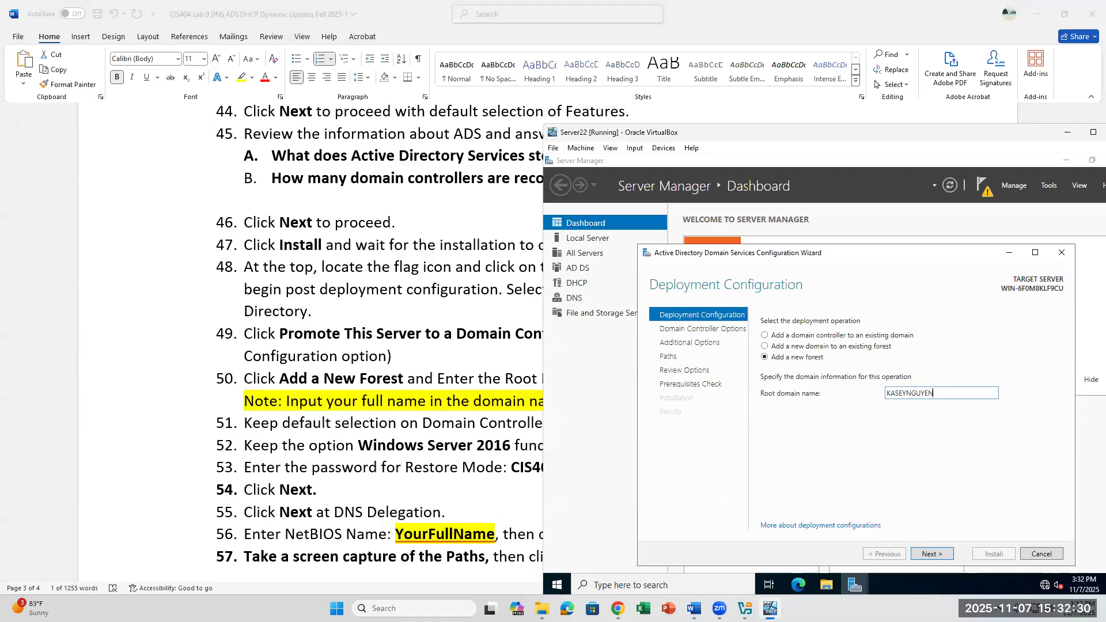
{"action": "left_click", "coordinate": [540, 436]}
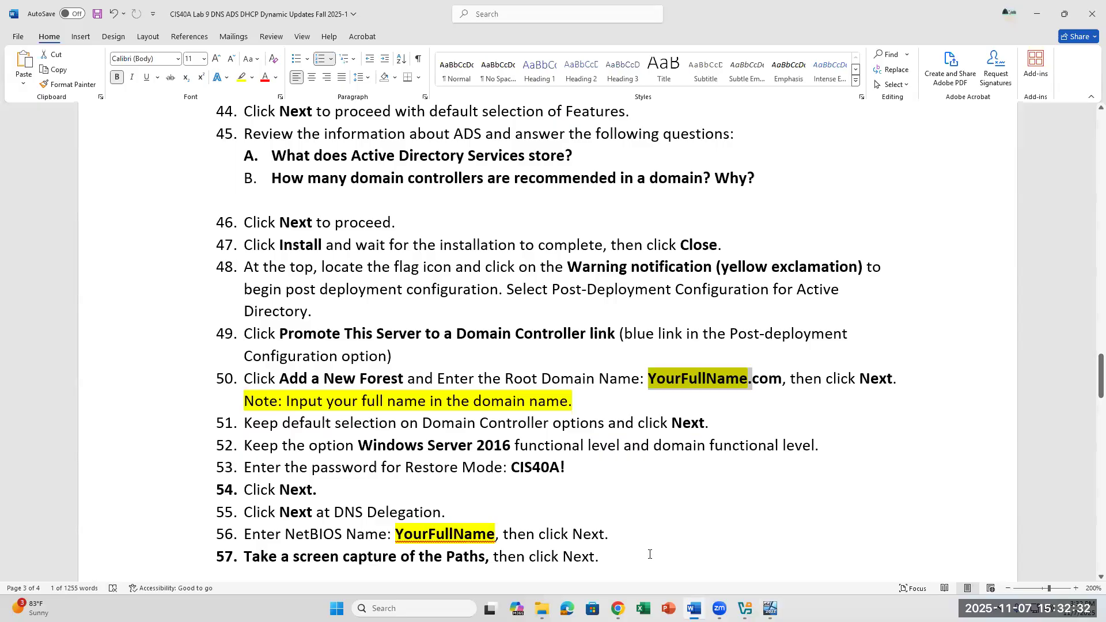
{"action": "left_click", "coordinate": [694, 609]}
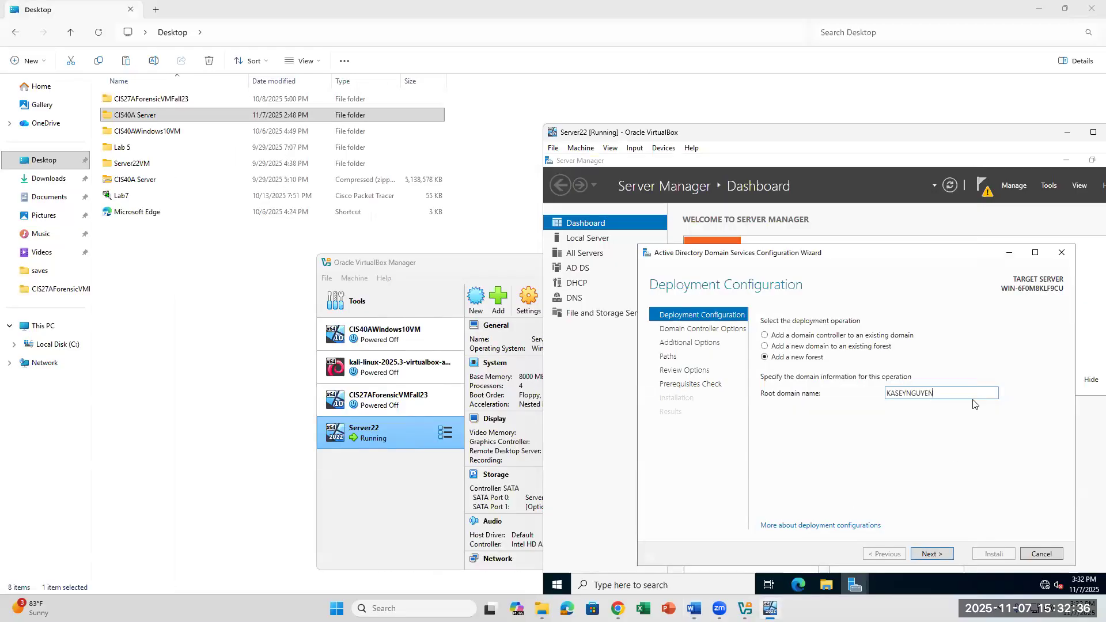
Step: Append COM to the root domain name and advance to Domain Controller Options
{"action": "type", "text": "COM"}
{"action": "left_click", "coordinate": [924, 553]}
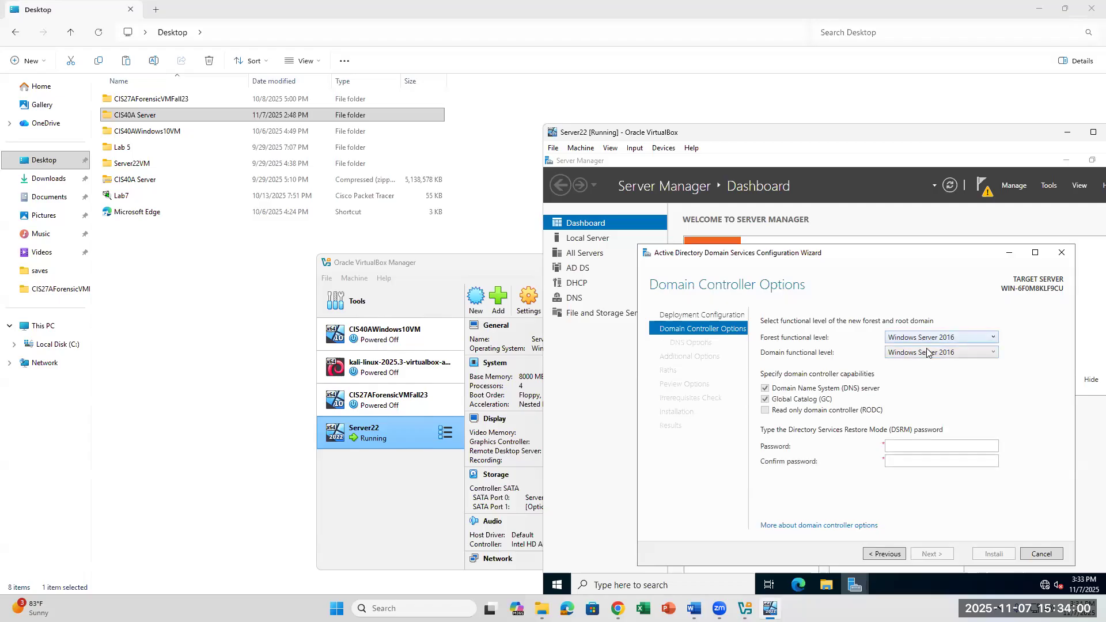
Step: Enter the DSRM password and move to the Confirm password field
{"action": "left_click", "coordinate": [913, 449]}
{"action": "type", "text": "P@ssw0r"}
{"action": "key", "text": "Tab"}
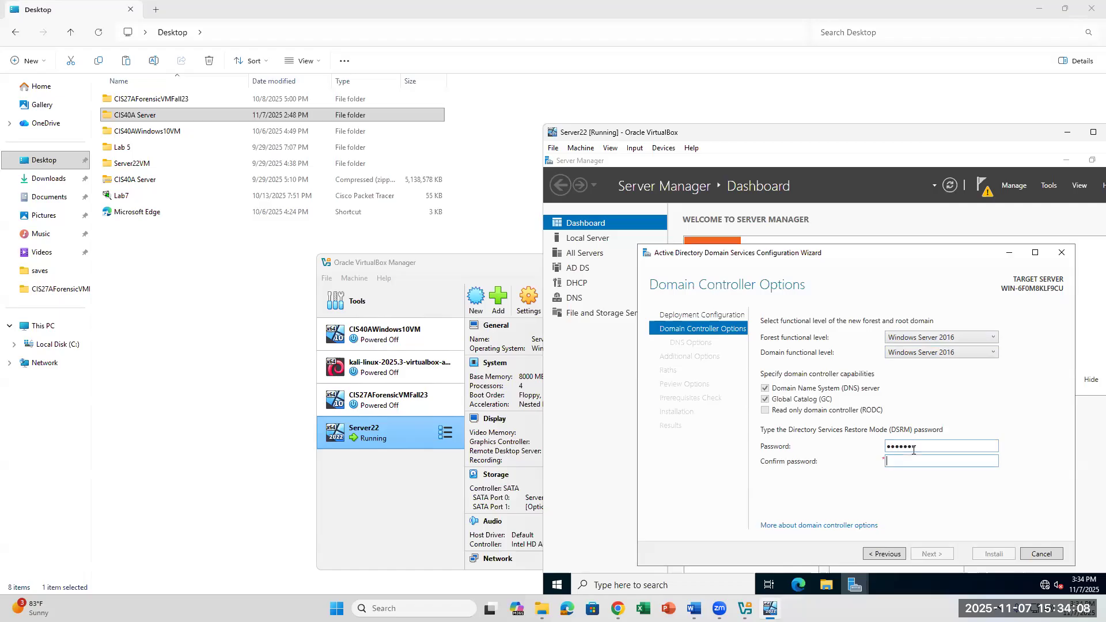
{"action": "type", "text": "P@ssw0r"}
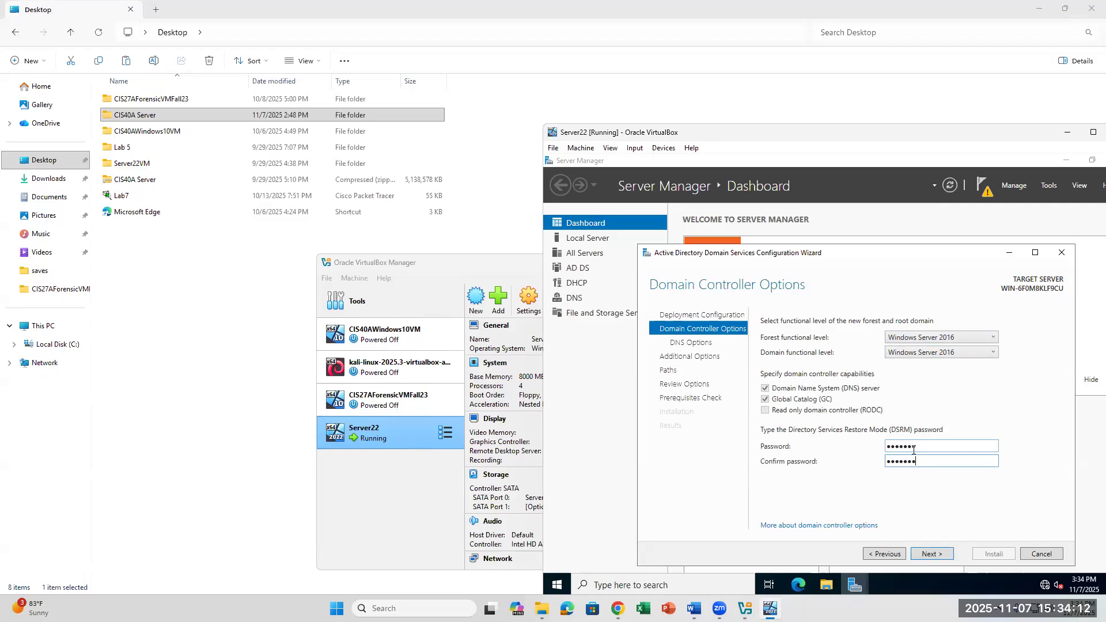
Step: Read the DNS delegation warning, leave delegation off, and advance to Additional Options
{"action": "left_click", "coordinate": [926, 555]}
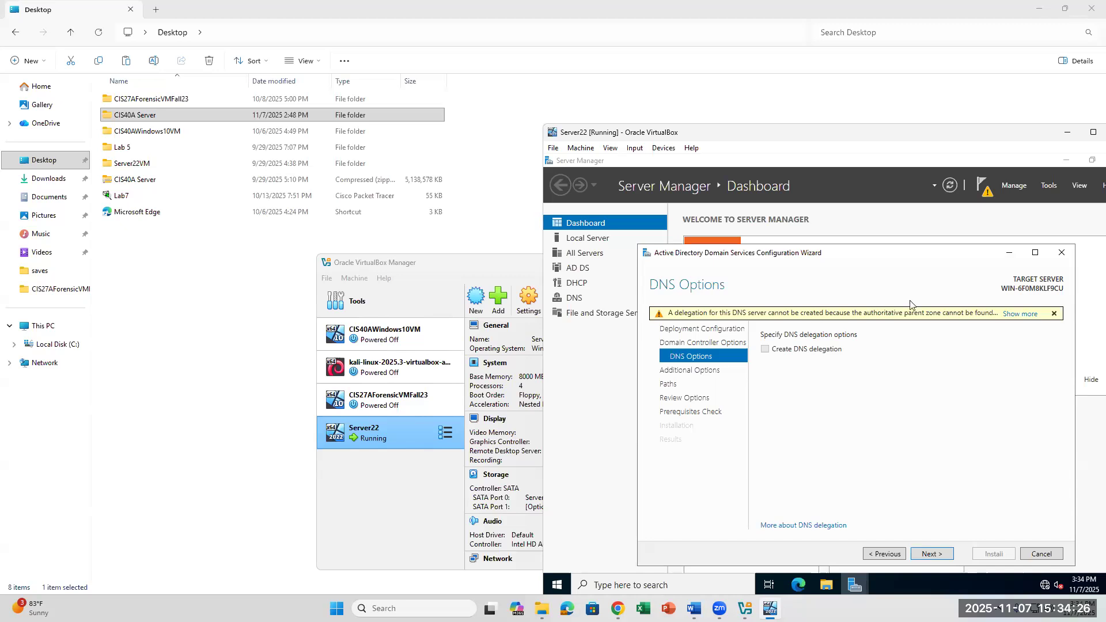
{"action": "left_click", "coordinate": [1015, 315]}
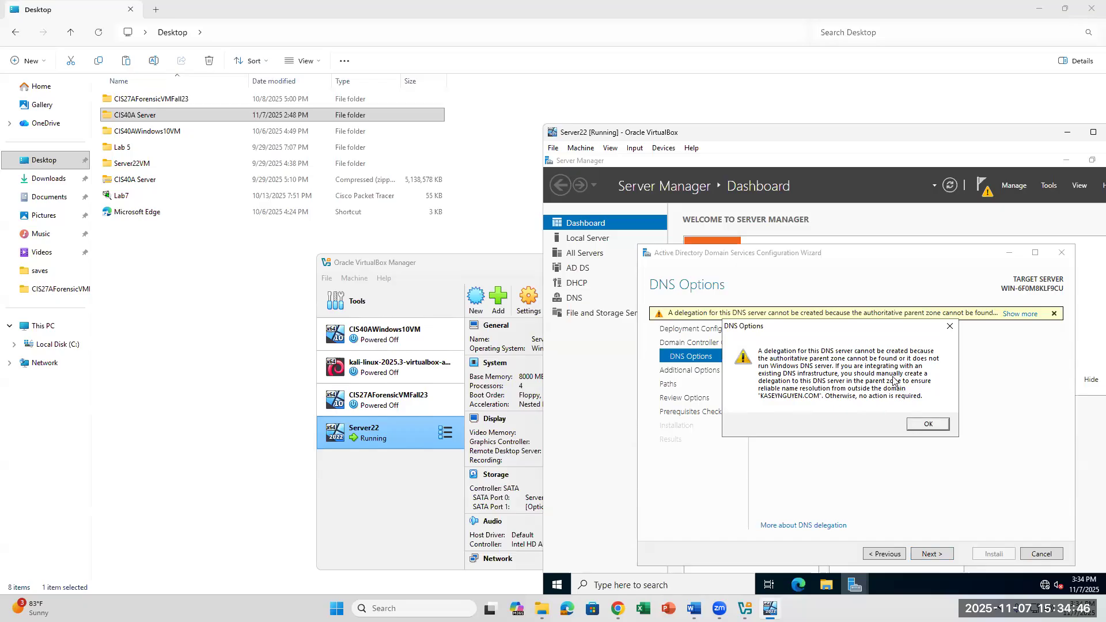
{"action": "left_click", "coordinate": [933, 426]}
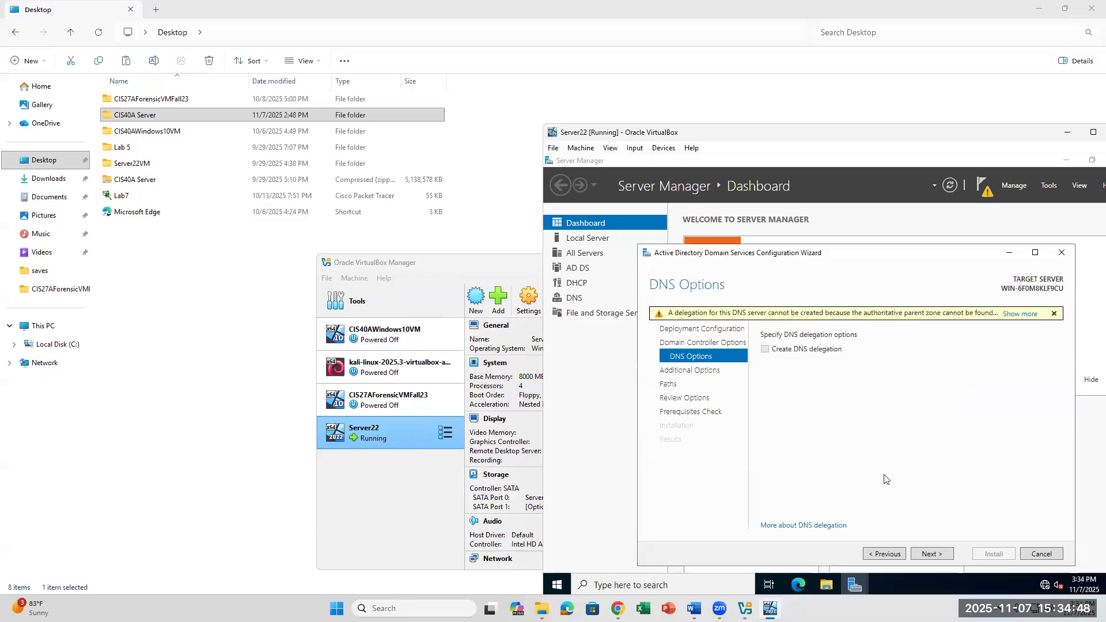
{"action": "left_click", "coordinate": [922, 554]}
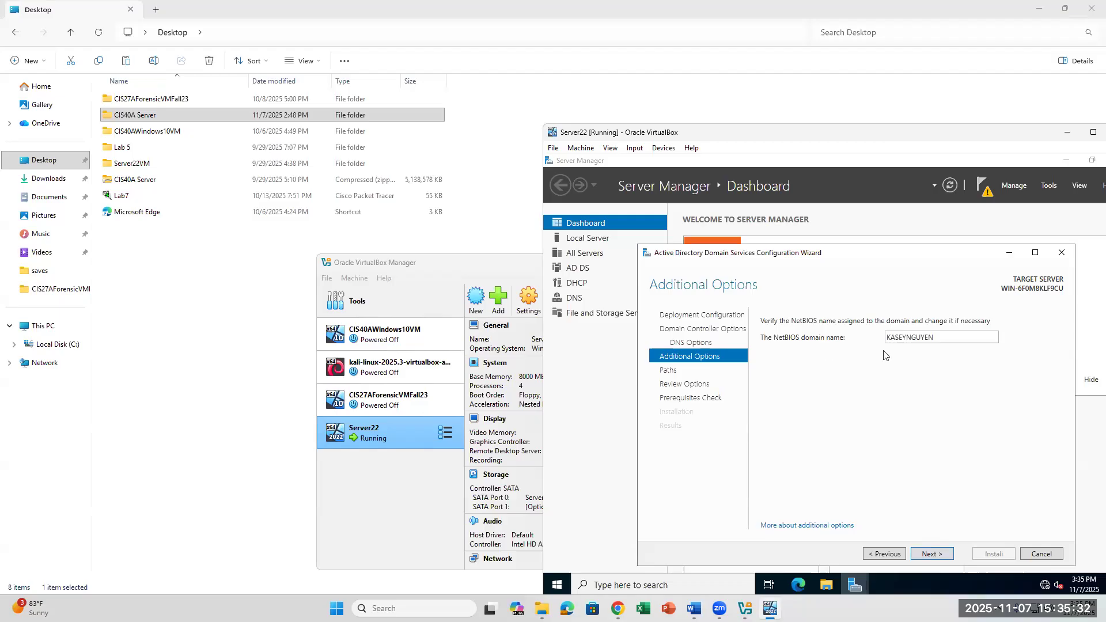
Step: Keep the auto-filled NetBIOS domain name, move on to Paths, and bring up the Word instructions
{"action": "double_click", "coordinate": [943, 342]}
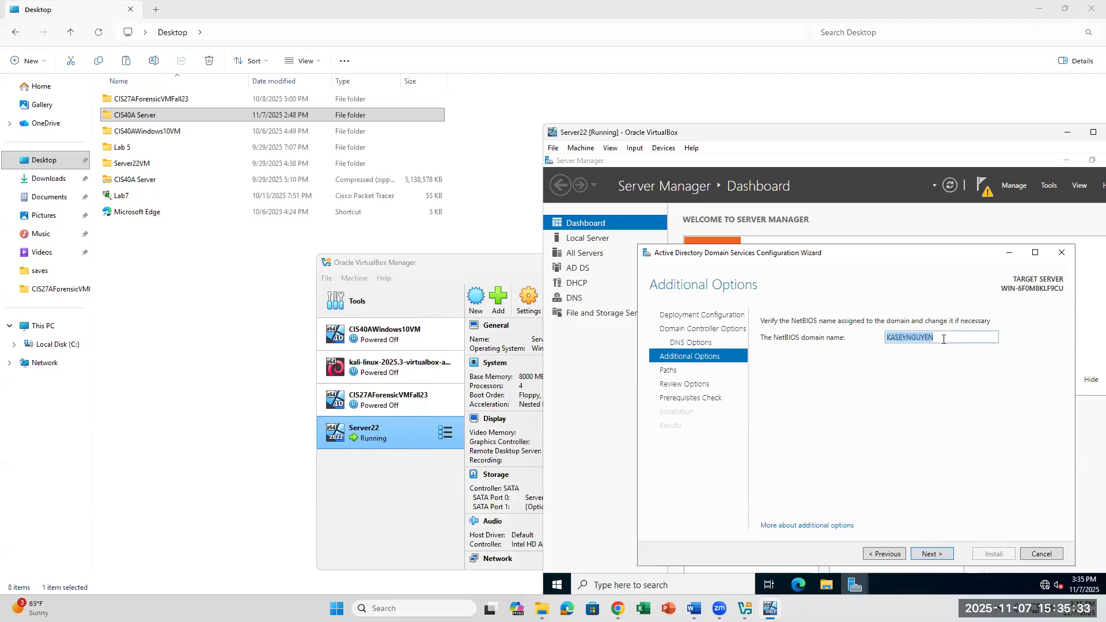
{"action": "left_click", "coordinate": [928, 555]}
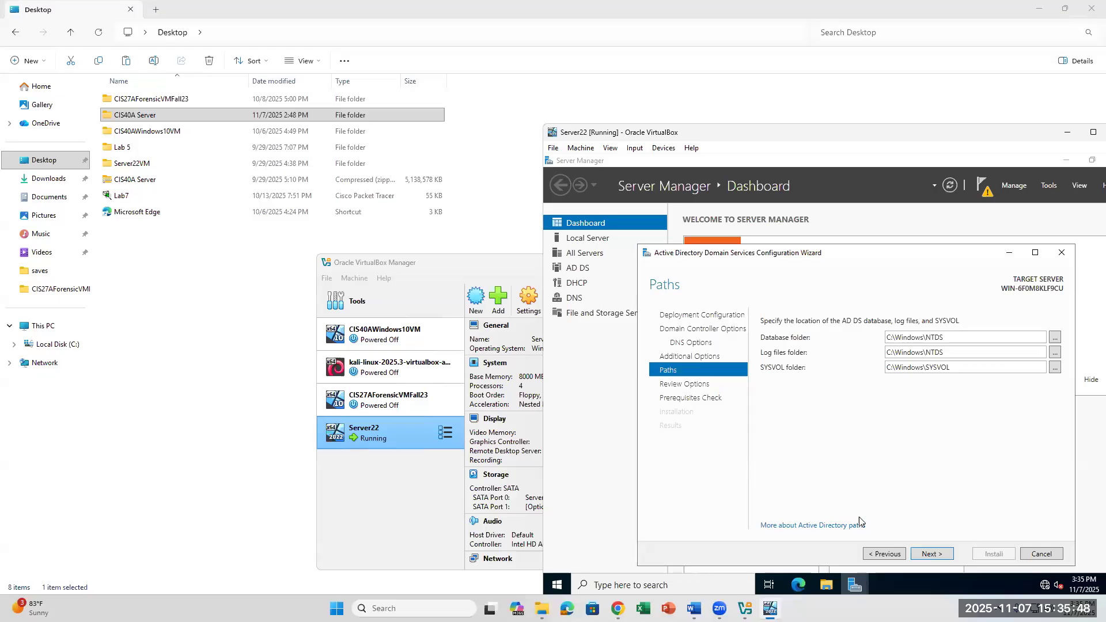
{"action": "left_click", "coordinate": [694, 608]}
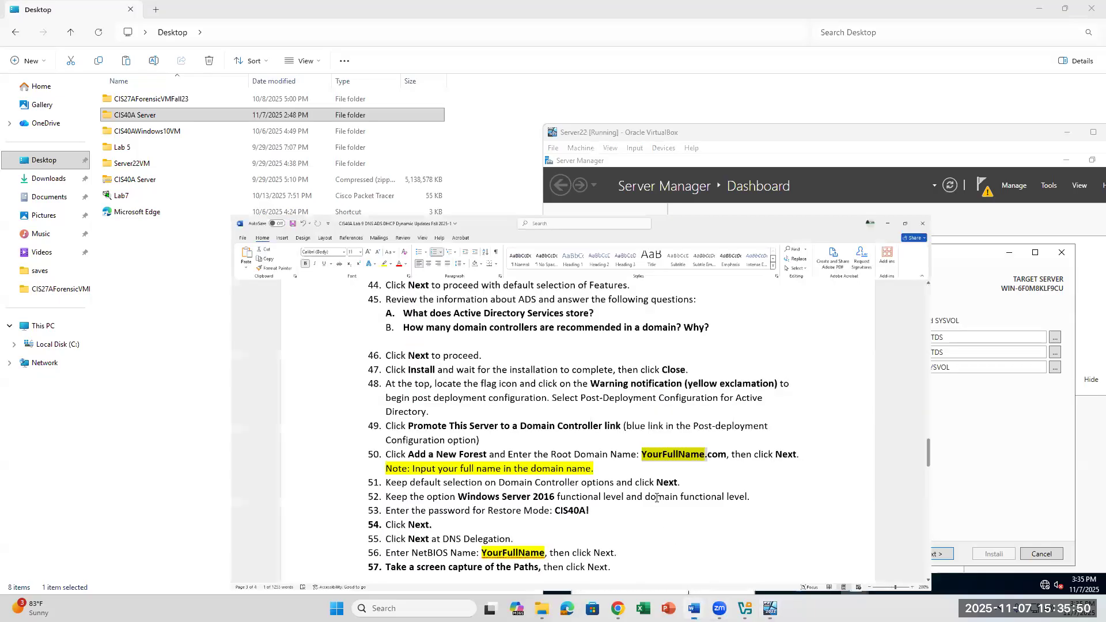
Step: Review lab steps 49–60 for the Paths and install stages, then return to Server22
{"action": "scroll", "coordinate": [655, 490], "scroll_direction": "down", "scroll_amount": 2}
{"action": "scroll", "coordinate": [655, 489], "scroll_direction": "down", "scroll_amount": 1}
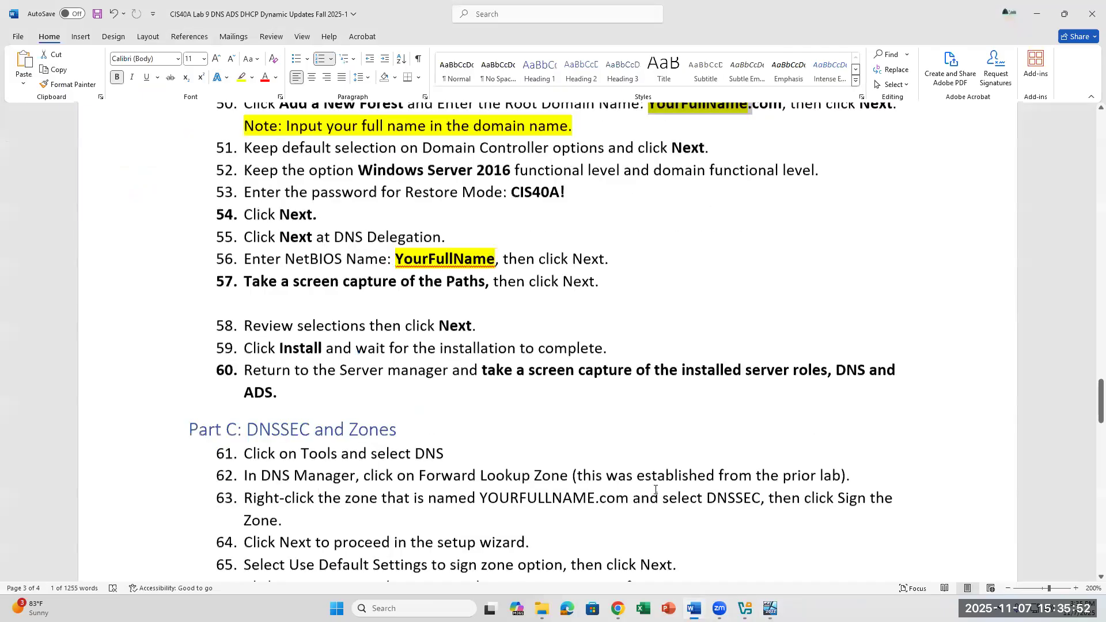
{"action": "scroll", "coordinate": [579, 413], "scroll_direction": "up", "scroll_amount": 1}
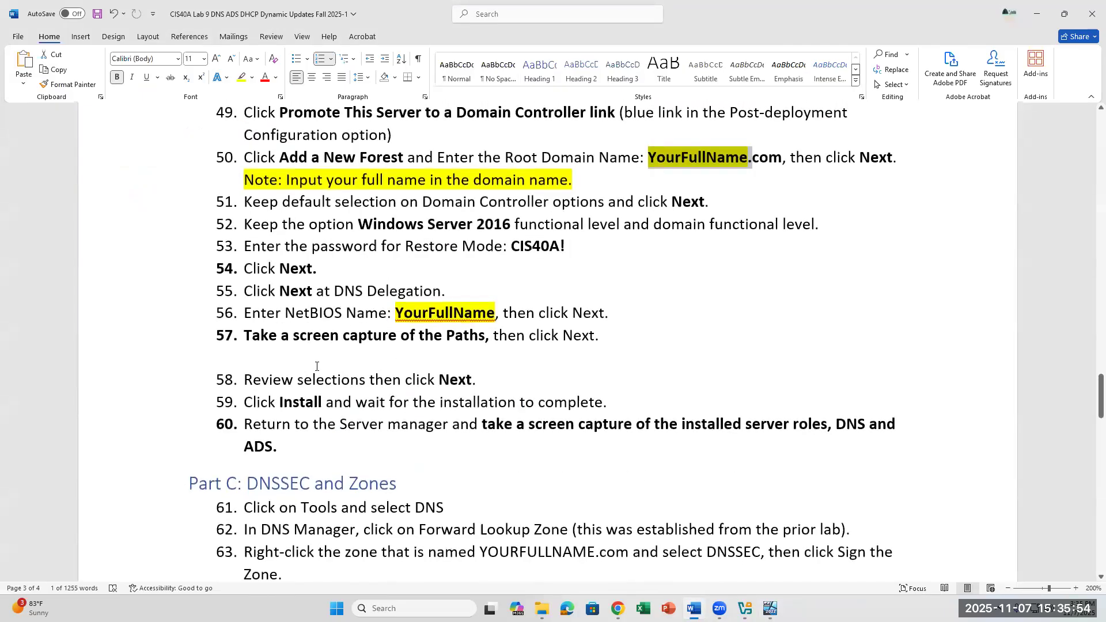
{"action": "left_click", "coordinate": [303, 352]}
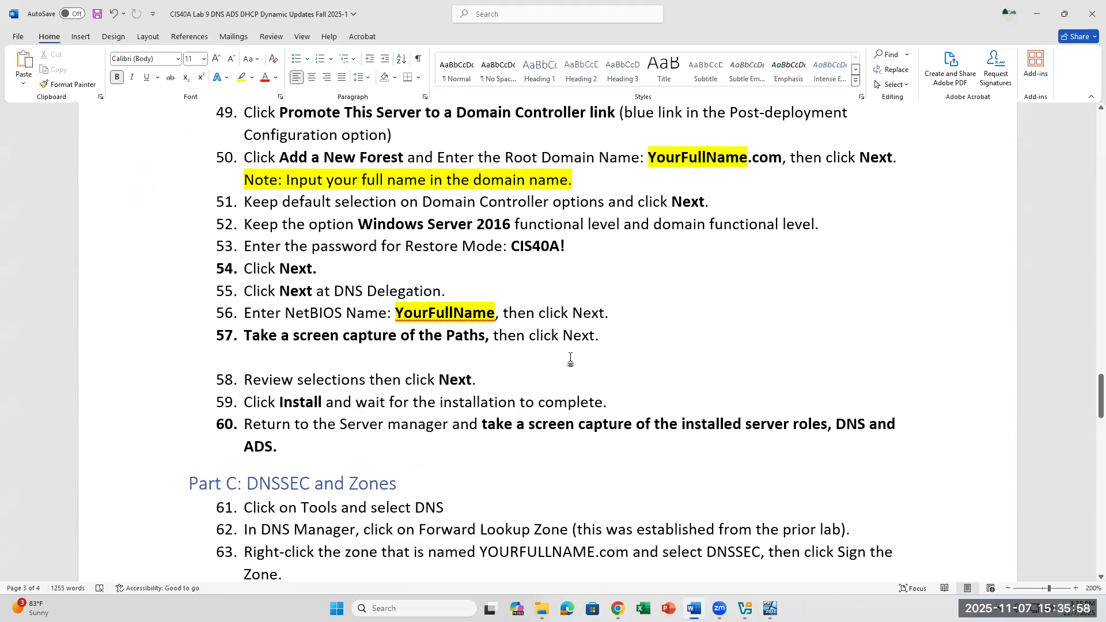
{"action": "left_click", "coordinate": [770, 609]}
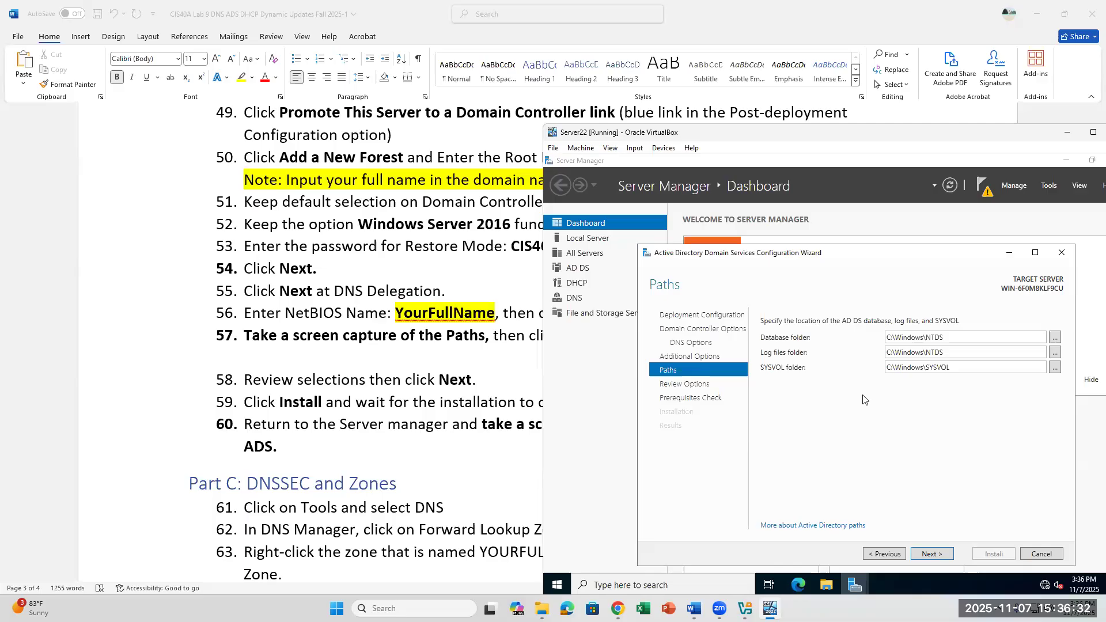
Step: Keep the C:\Windows\NTDS and C:\Windows\SYSVOL paths, review the options, and run the prerequisites check
{"action": "triple_click", "coordinate": [950, 338]}
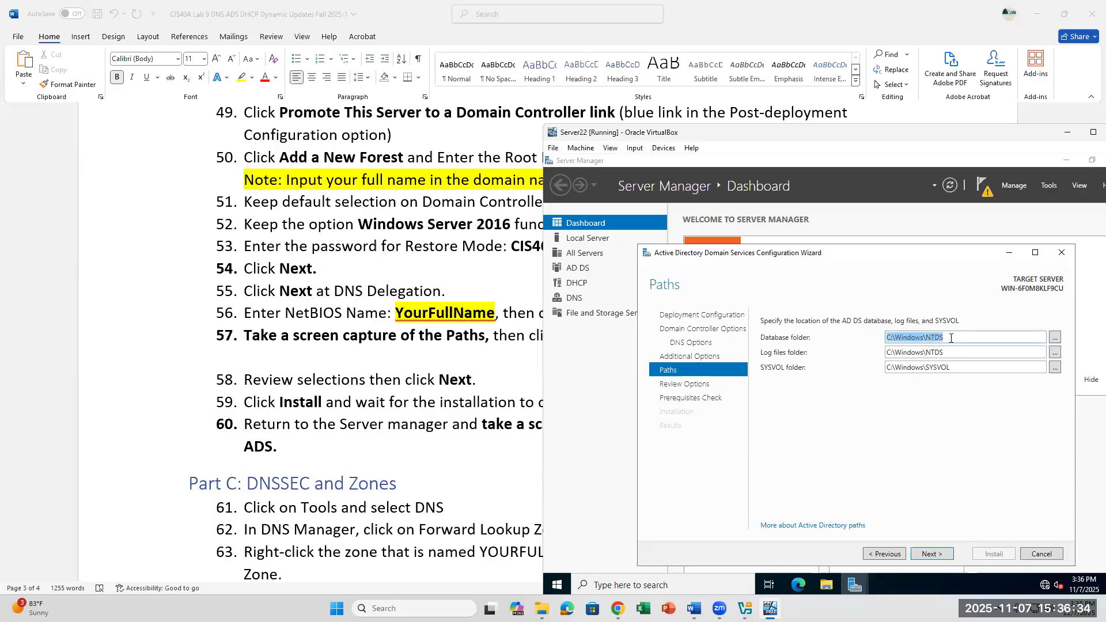
{"action": "triple_click", "coordinate": [967, 368]}
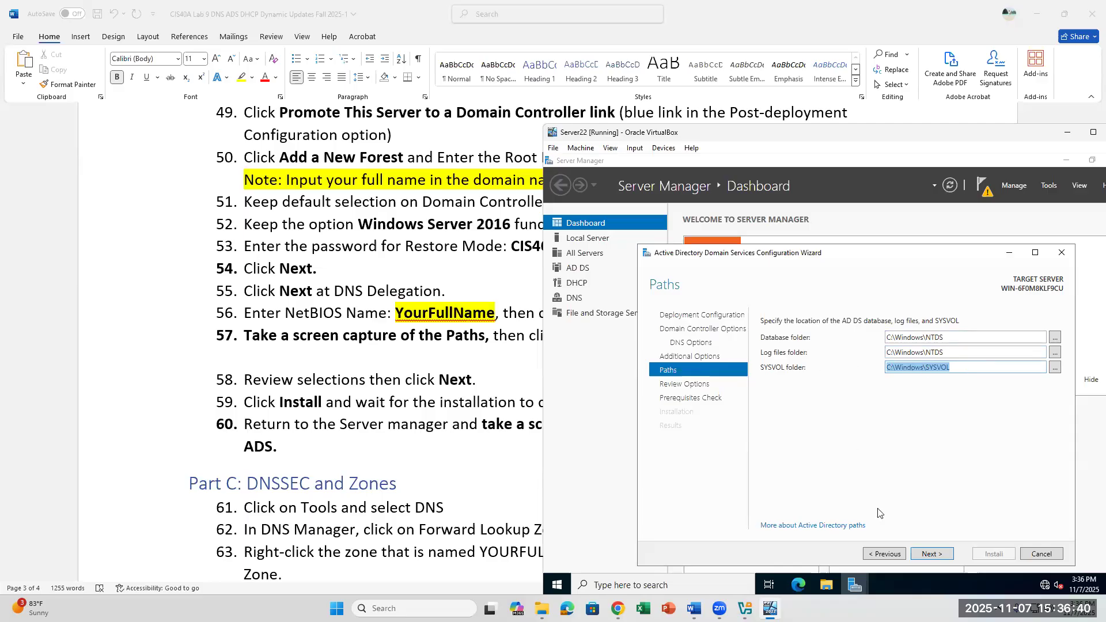
{"action": "left_click", "coordinate": [926, 555]}
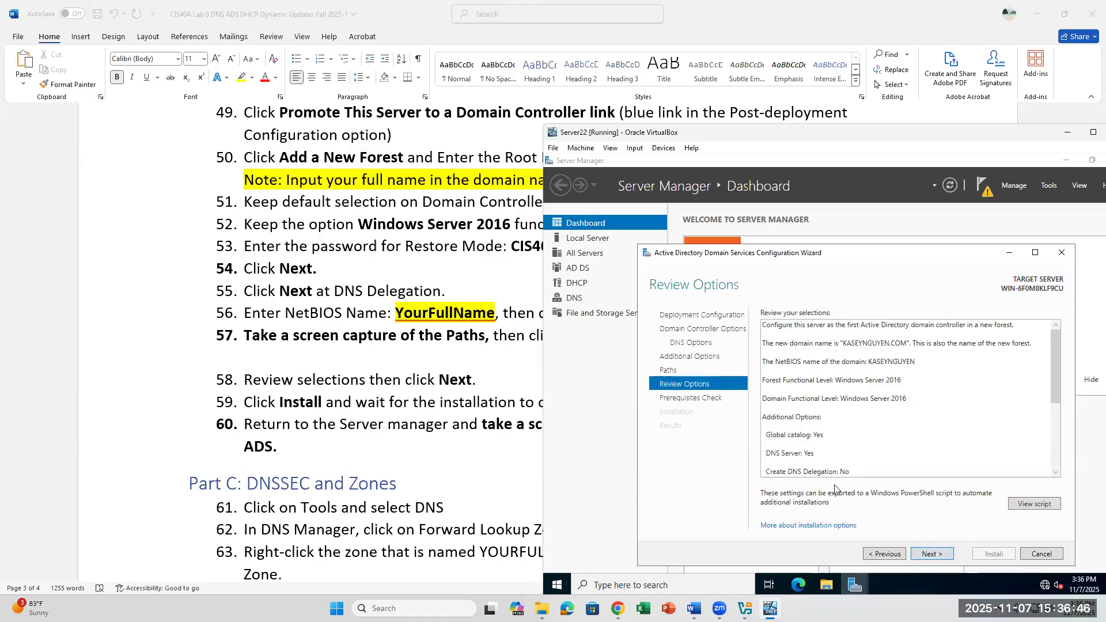
{"action": "scroll", "coordinate": [860, 431], "scroll_direction": "down", "scroll_amount": 5}
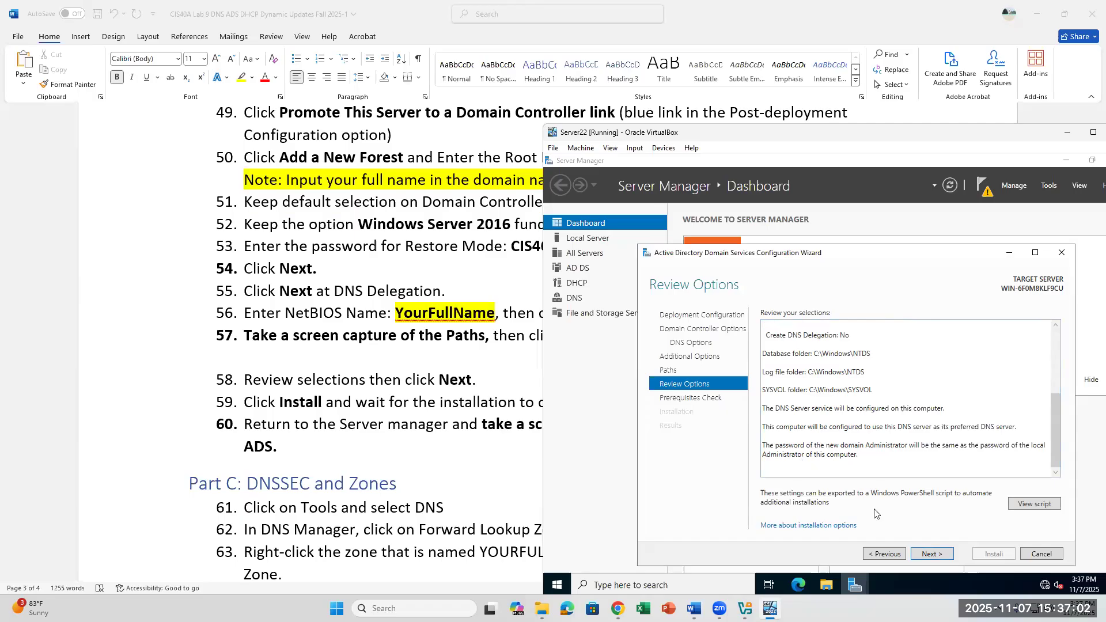
{"action": "left_click", "coordinate": [929, 555]}
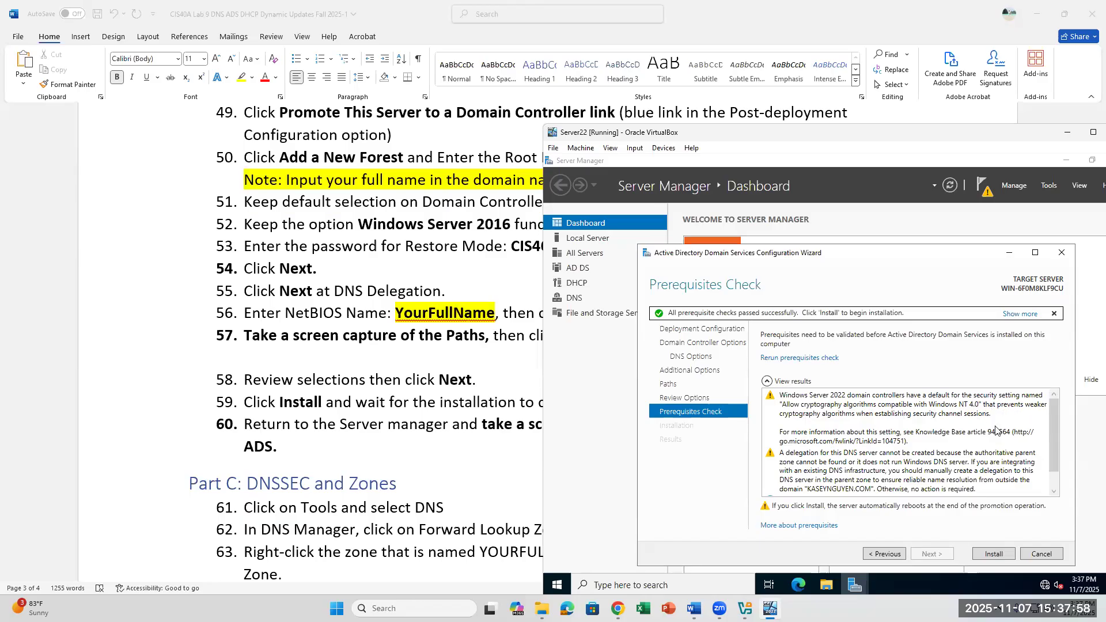
Step: Scroll the Prerequisites Check results to confirm every check passed
{"action": "scroll", "coordinate": [877, 438], "scroll_direction": "down", "scroll_amount": 1}
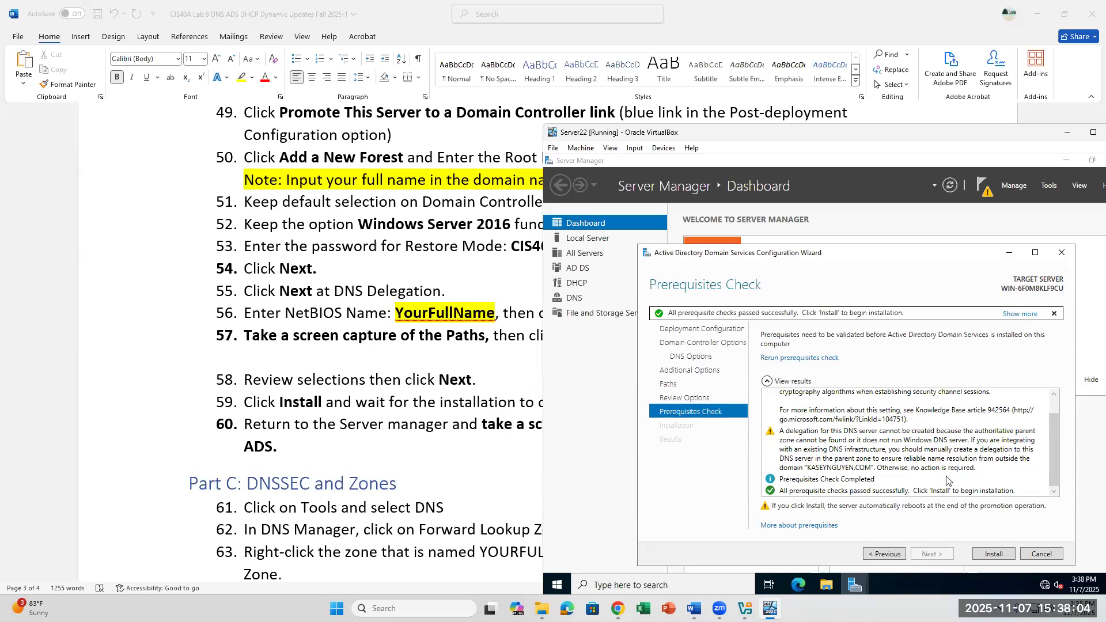
Step: Install AD DS on Server22, checking the Word lab steps while installation runs to completion
{"action": "left_click", "coordinate": [994, 554]}
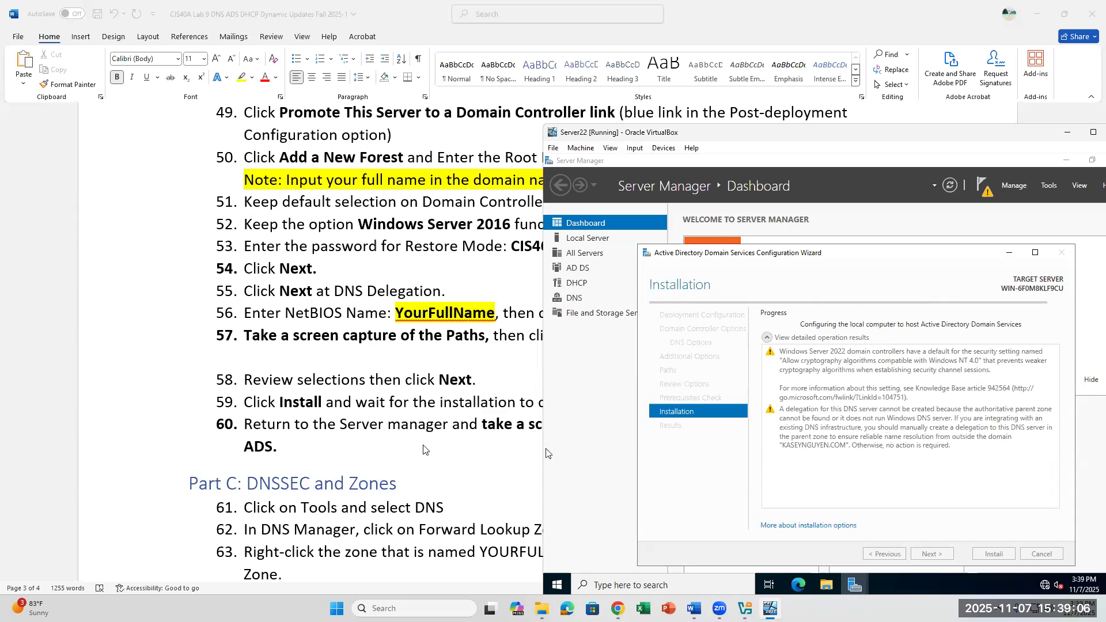
{"action": "key", "text": "alt+Tab"}
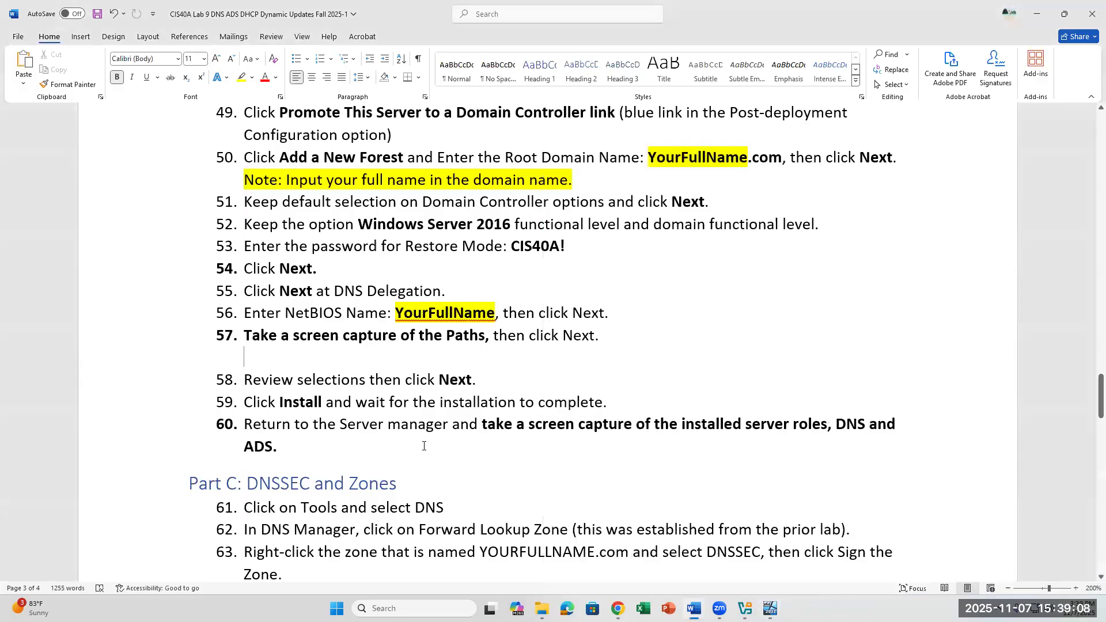
{"action": "left_click", "coordinate": [770, 609]}
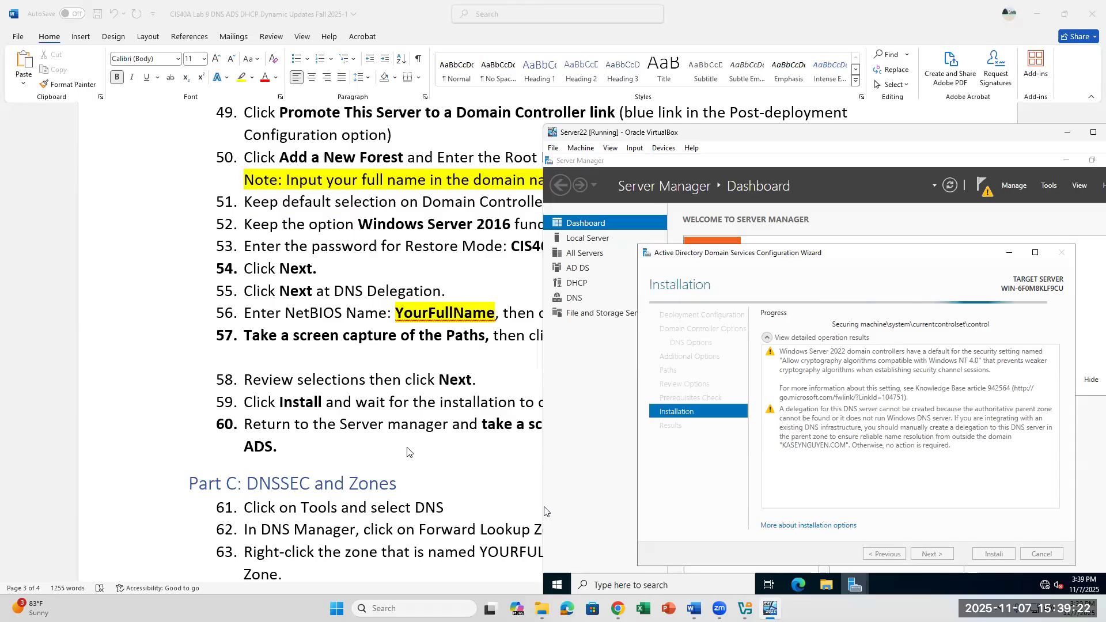
{"action": "scroll", "coordinate": [407, 451], "scroll_direction": "down", "scroll_amount": 3}
{"action": "scroll", "coordinate": [407, 451], "scroll_direction": "down", "scroll_amount": 3}
{"action": "scroll", "coordinate": [407, 451], "scroll_direction": "up", "scroll_amount": 2}
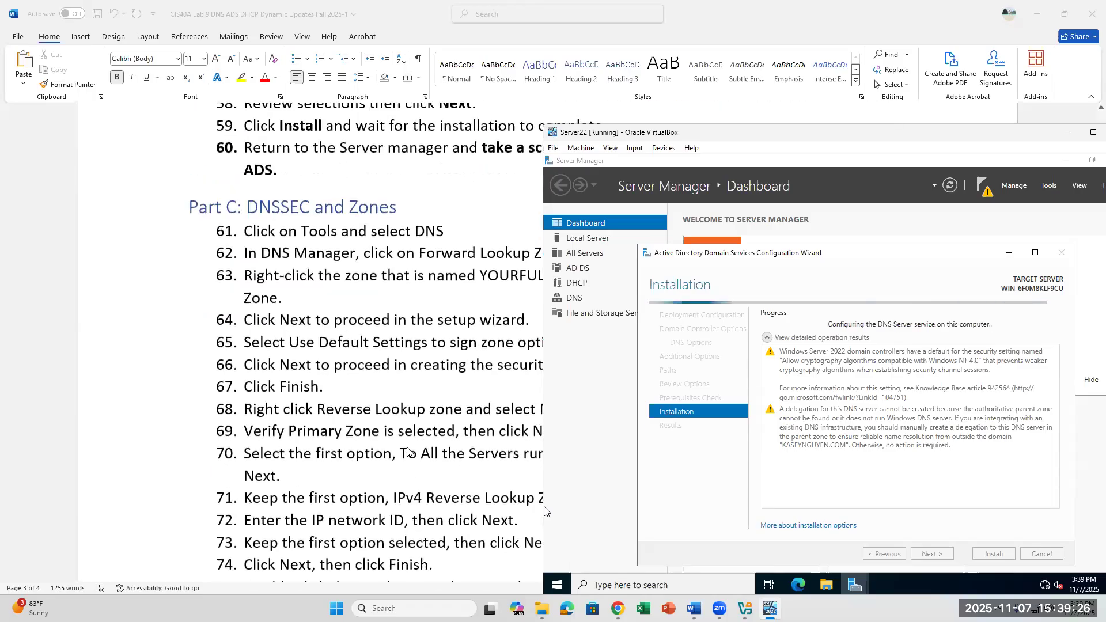
{"action": "scroll", "coordinate": [407, 451], "scroll_direction": "down", "scroll_amount": 1}
{"action": "scroll", "coordinate": [407, 451], "scroll_direction": "up", "scroll_amount": 1}
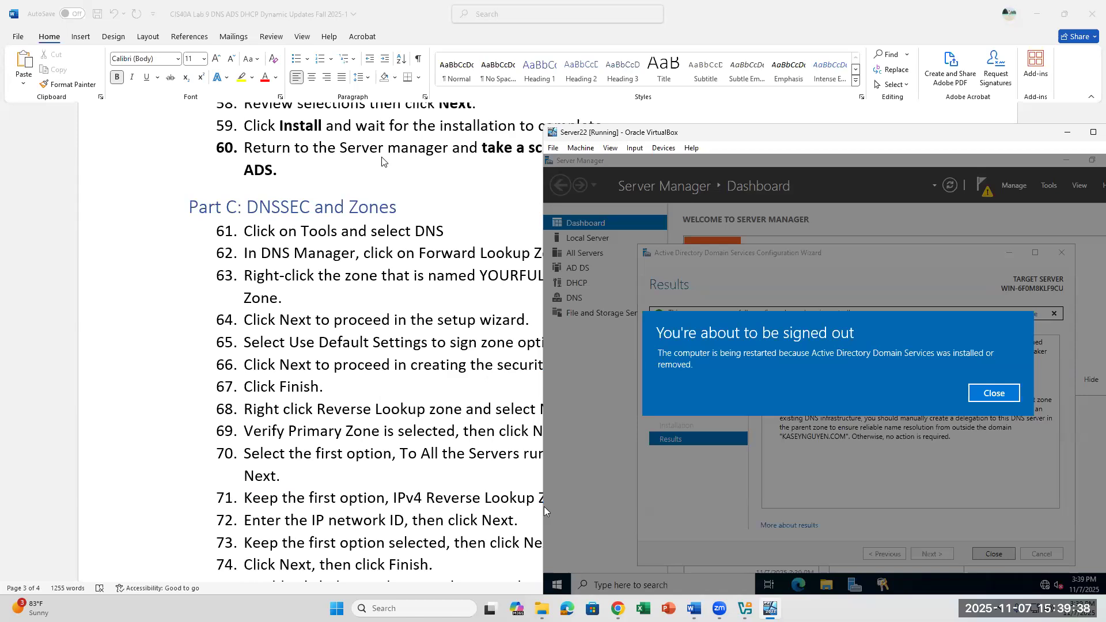
Step: Close the 'You're about to be signed out' notice and let Server22 restart
{"action": "left_click", "coordinate": [993, 393]}
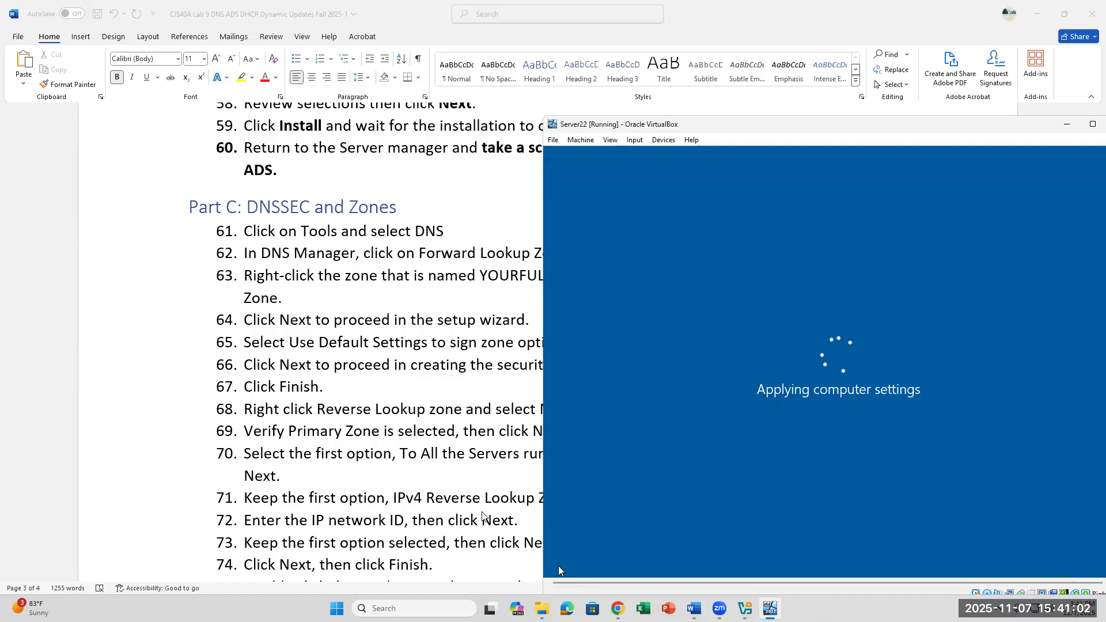
{"action": "scroll", "coordinate": [447, 444], "scroll_direction": "up", "scroll_amount": 1}
{"action": "scroll", "coordinate": [448, 445], "scroll_direction": "down", "scroll_amount": 2}
{"action": "scroll", "coordinate": [448, 445], "scroll_direction": "up", "scroll_amount": 1}
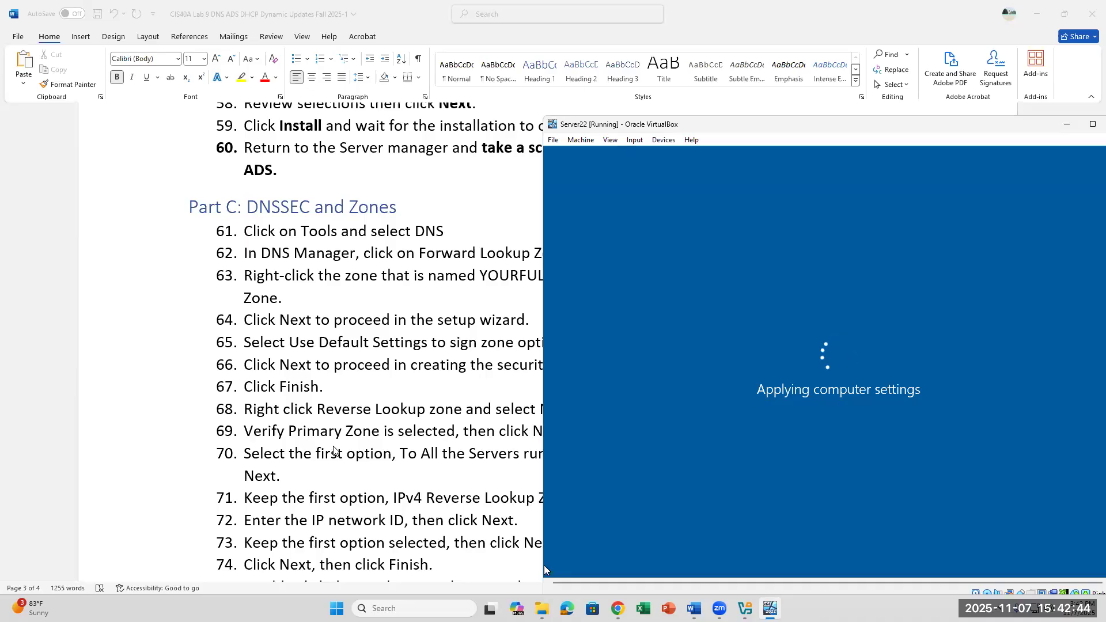
Step: Bring the Word lab document forward and read DNSSEC steps 61–64, marking passages along the way
{"action": "left_click", "coordinate": [497, 241]}
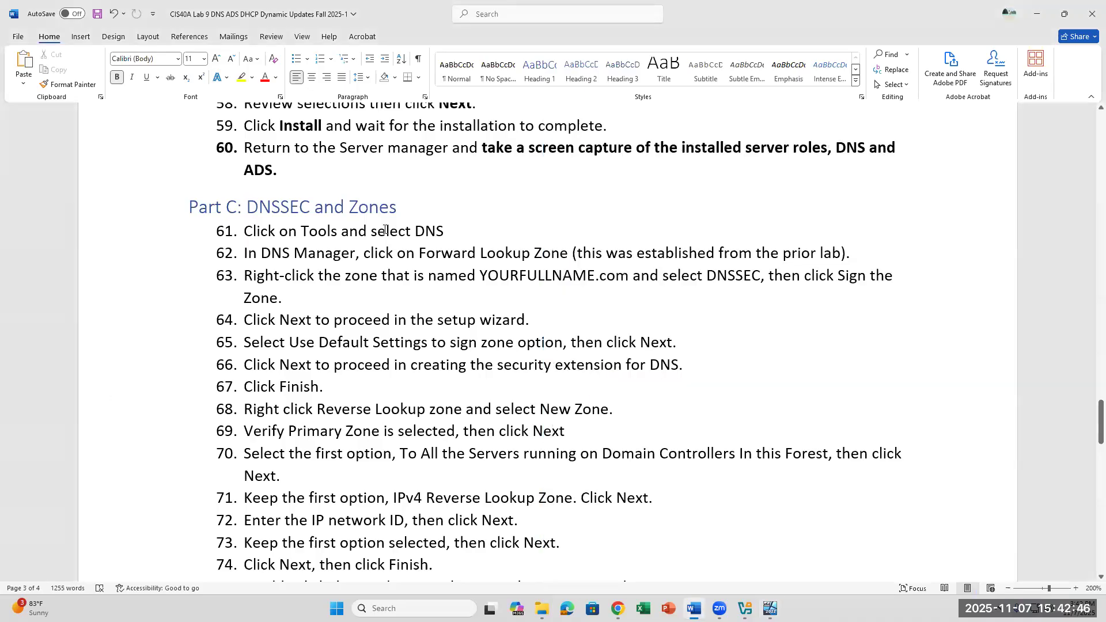
{"action": "left_click_drag", "start_coordinate": [341, 230], "coordinate": [472, 240]}
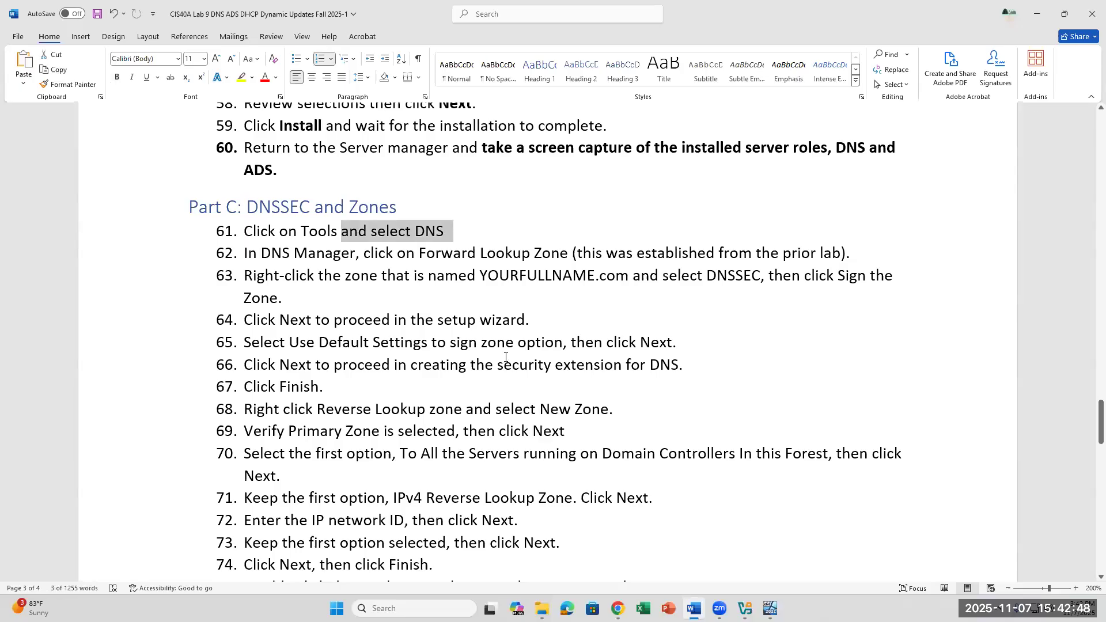
{"action": "left_click", "coordinate": [374, 303]}
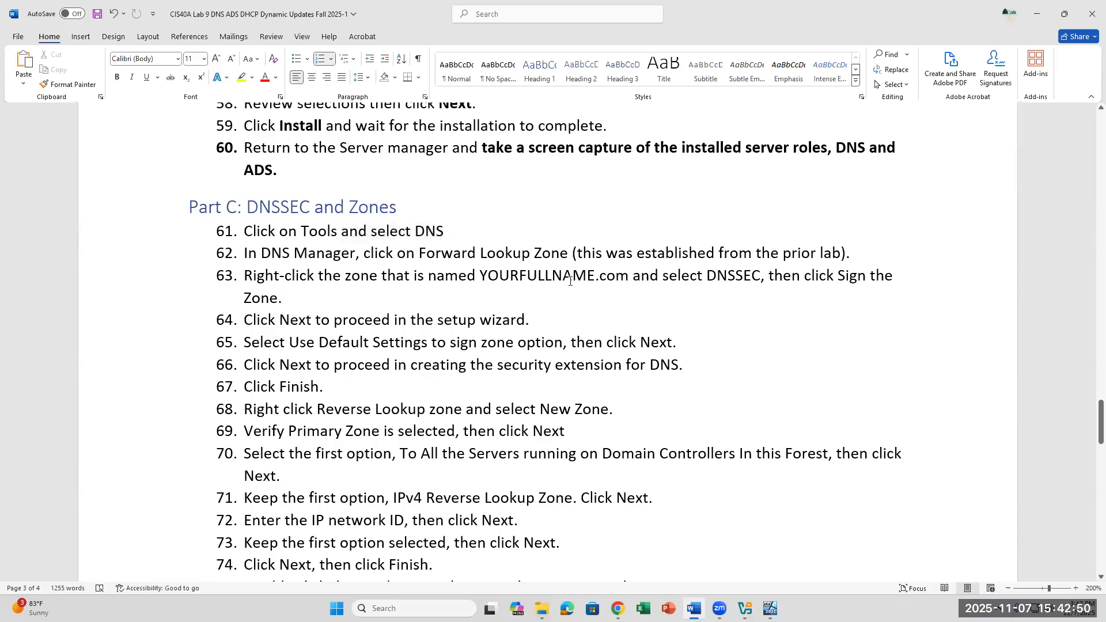
{"action": "left_click_drag", "start_coordinate": [565, 275], "coordinate": [610, 323]}
{"action": "left_click", "coordinate": [408, 298]}
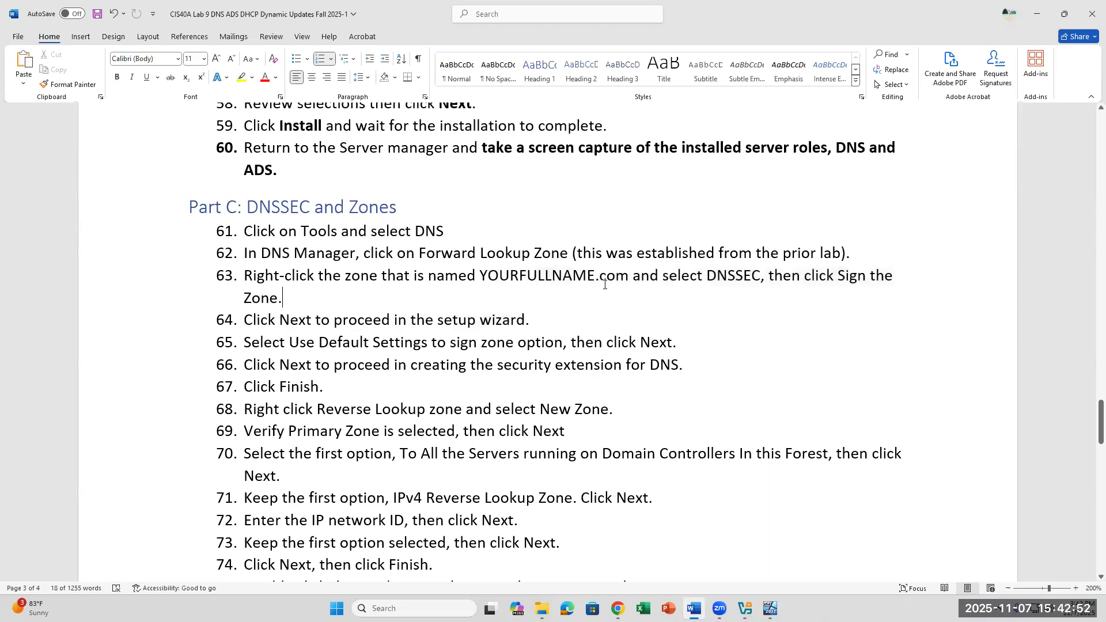
{"action": "left_click_drag", "start_coordinate": [713, 283], "coordinate": [804, 279]}
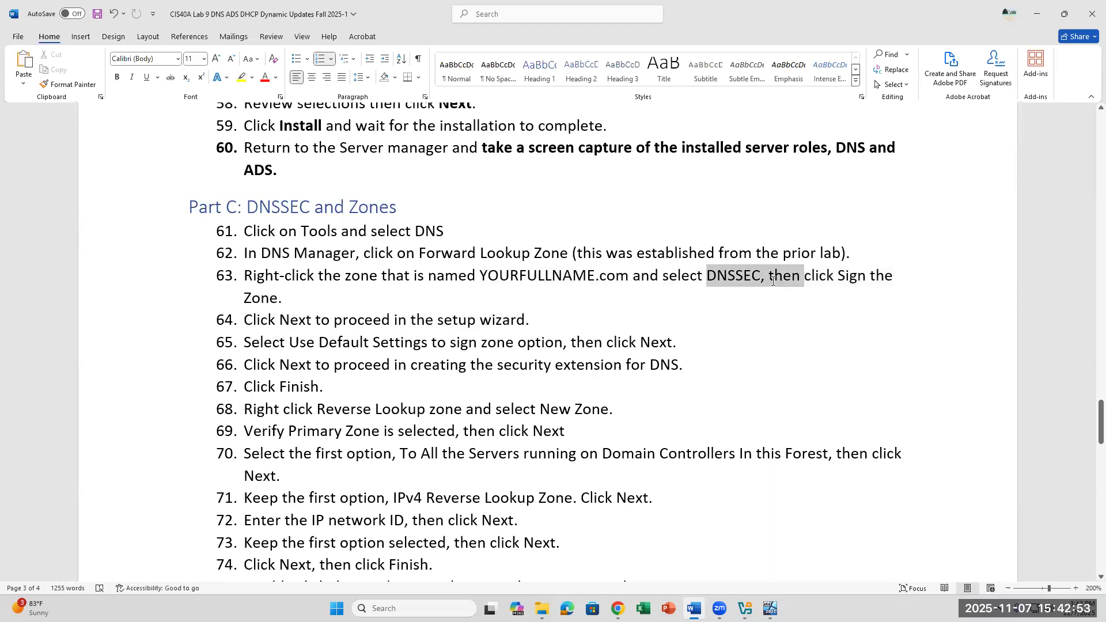
{"action": "left_click", "coordinate": [648, 320]}
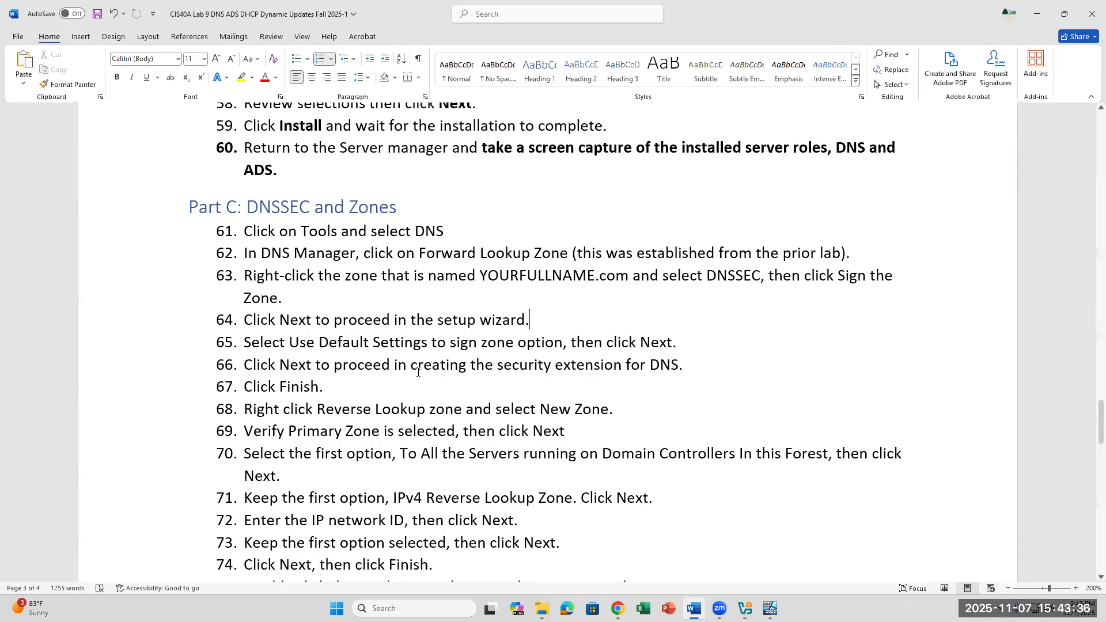
Step: Append '(172.16)' to the end of step 72, with 172.16 highlighted in yellow
{"action": "left_click", "coordinate": [543, 523]}
{"action": "type", "text": "(172.16"}
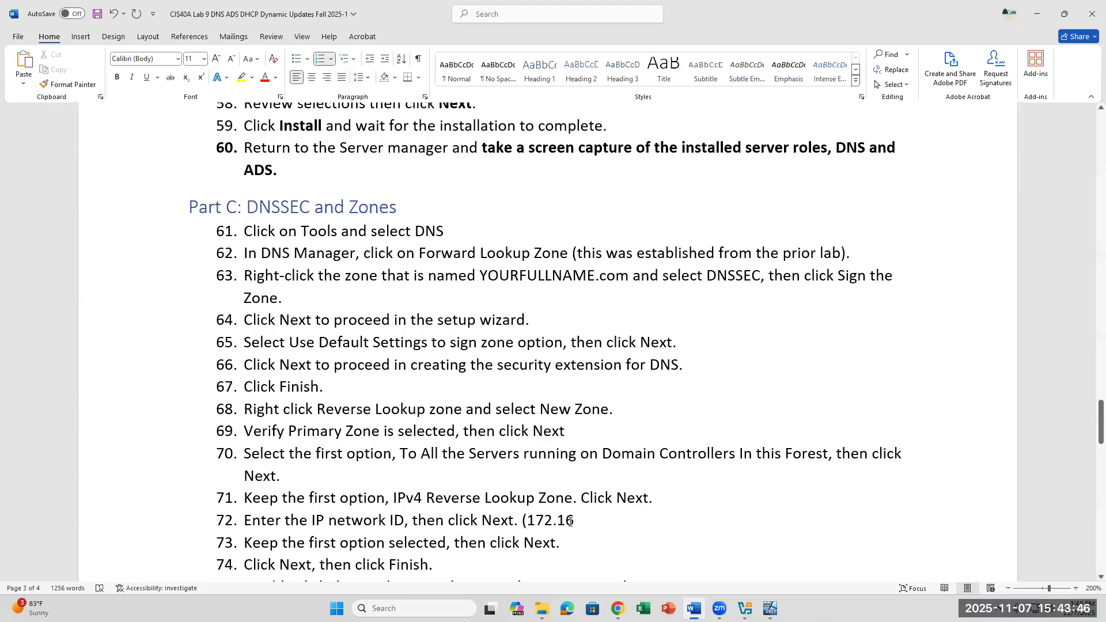
{"action": "left_click_drag", "start_coordinate": [563, 520], "coordinate": [527, 521]}
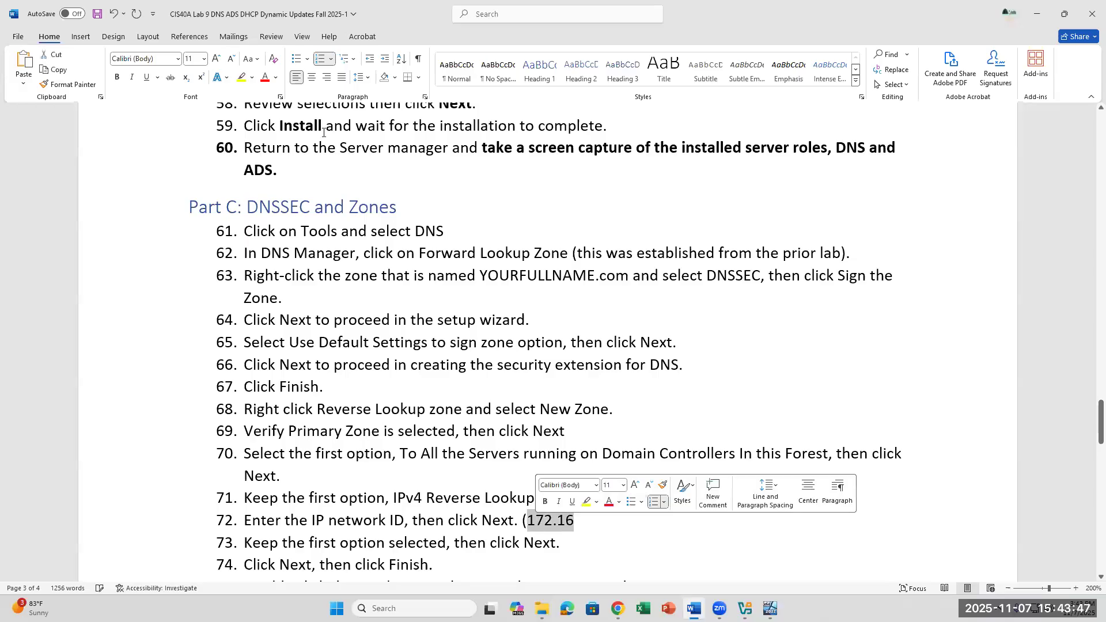
{"action": "left_click", "coordinate": [241, 77]}
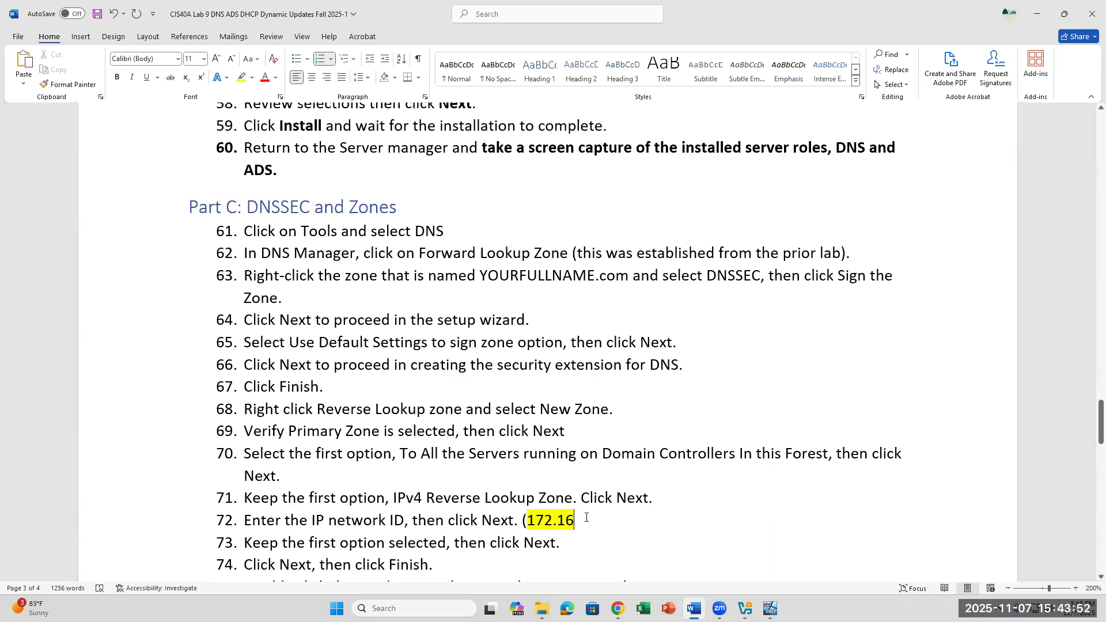
{"action": "type", "text": ")"}
{"action": "scroll", "coordinate": [628, 455], "scroll_direction": "up", "scroll_amount": 5}
{"action": "scroll", "coordinate": [594, 378], "scroll_direction": "up", "scroll_amount": 1}
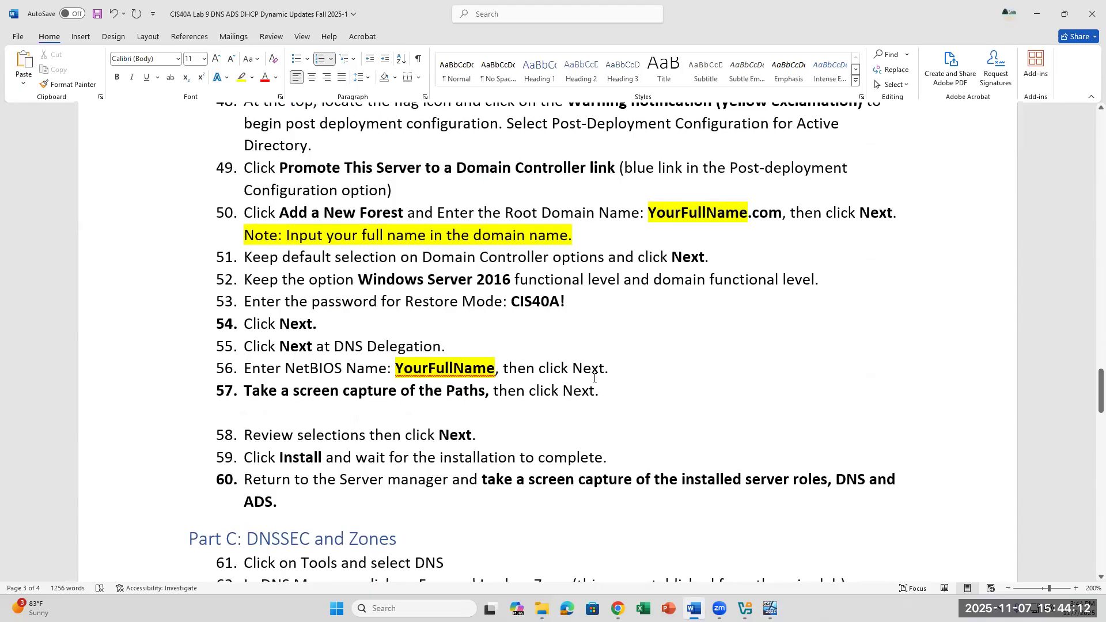
{"action": "scroll", "coordinate": [434, 380], "scroll_direction": "down", "scroll_amount": 1}
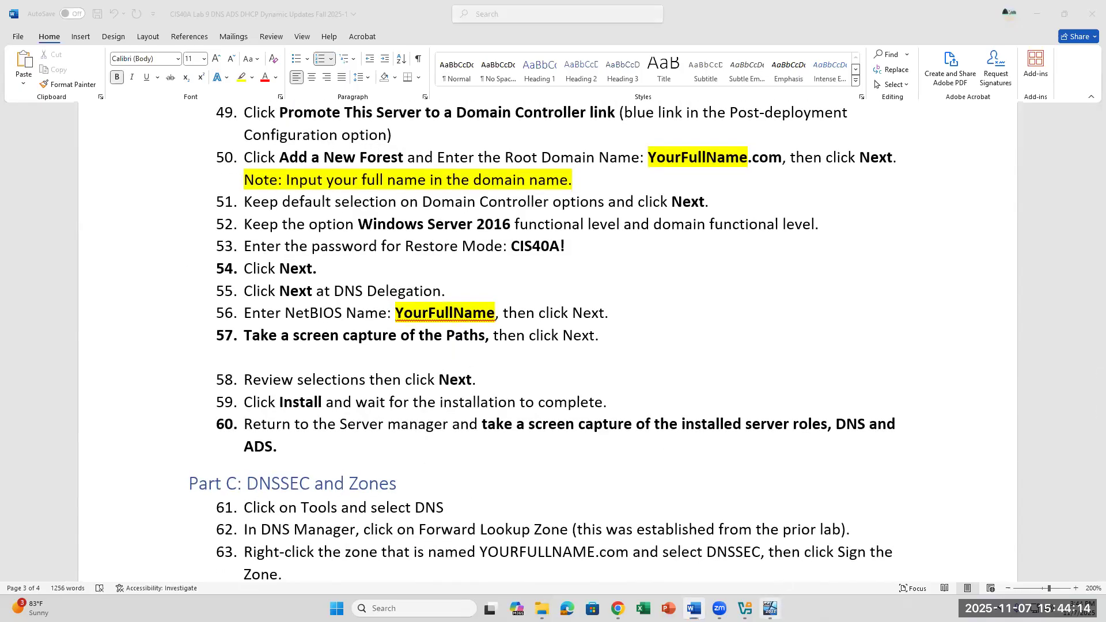
Step: Send Ctrl-Alt-Del to the locked Server22 VM and sign in with the administrator password
{"action": "left_click", "coordinate": [770, 609]}
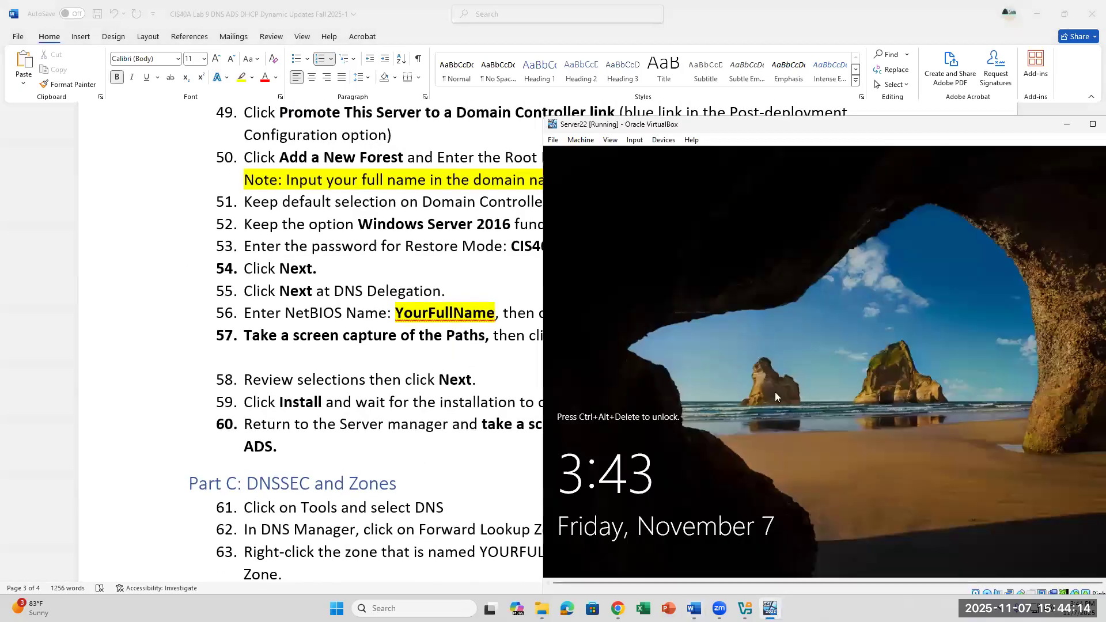
{"action": "left_click", "coordinate": [639, 142]}
{"action": "mouse_move", "coordinate": [649, 153]}
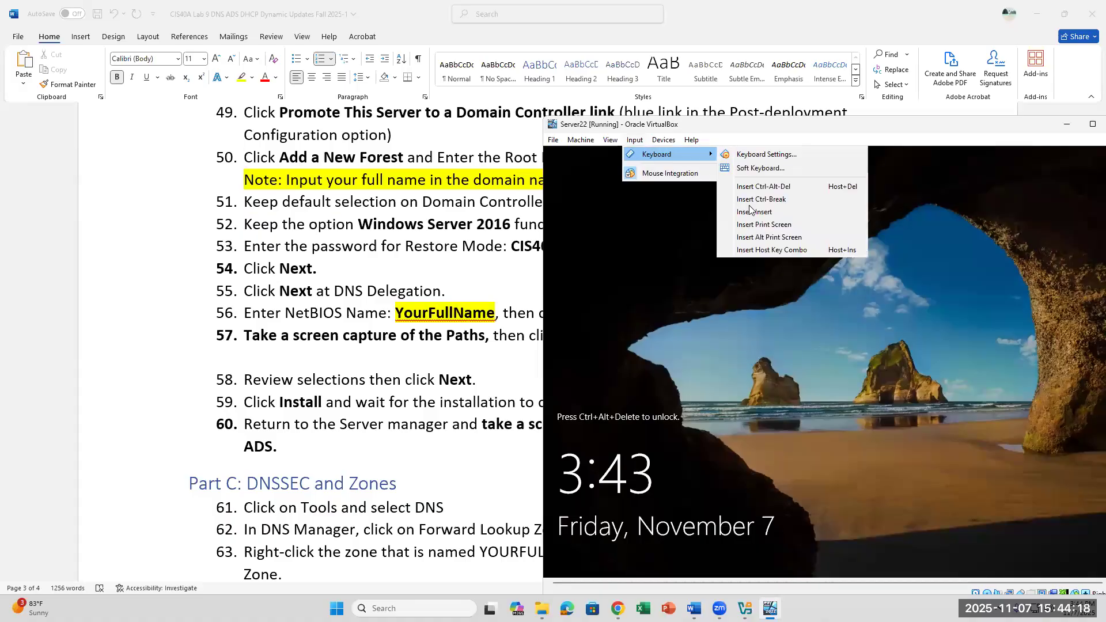
{"action": "left_click", "coordinate": [763, 186]}
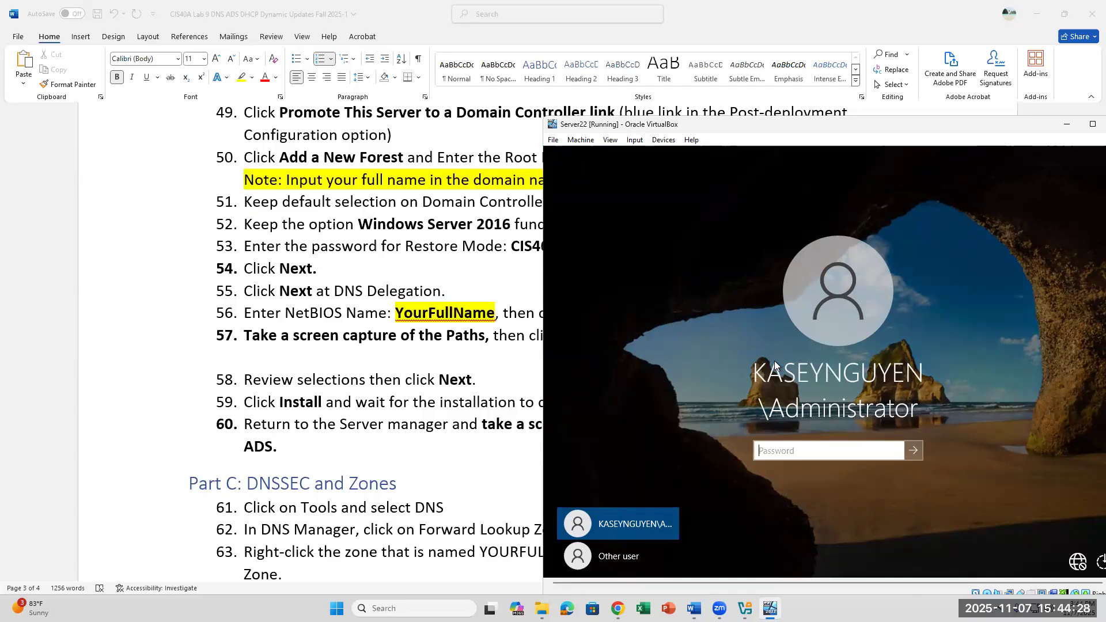
{"action": "key", "text": "Caps_Lock"}
{"action": "type", "text": "CIS40A"}
{"action": "key", "text": "Return"}
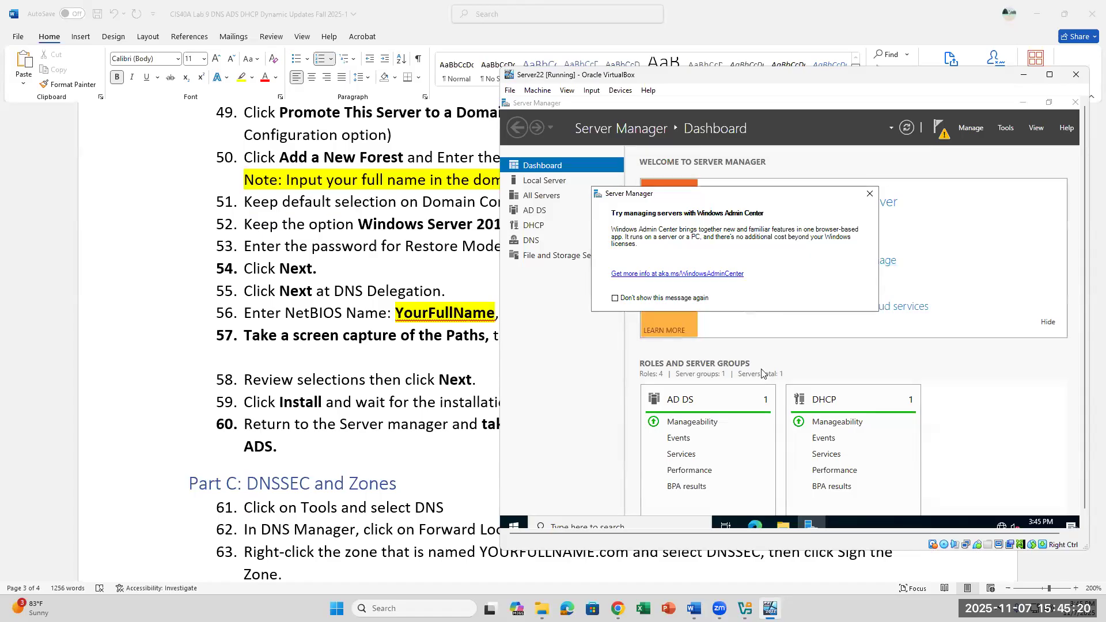
Step: Dismiss the Windows Admin Center prompt on Server22 and check the lab instructions in Word
{"action": "left_click", "coordinate": [870, 193]}
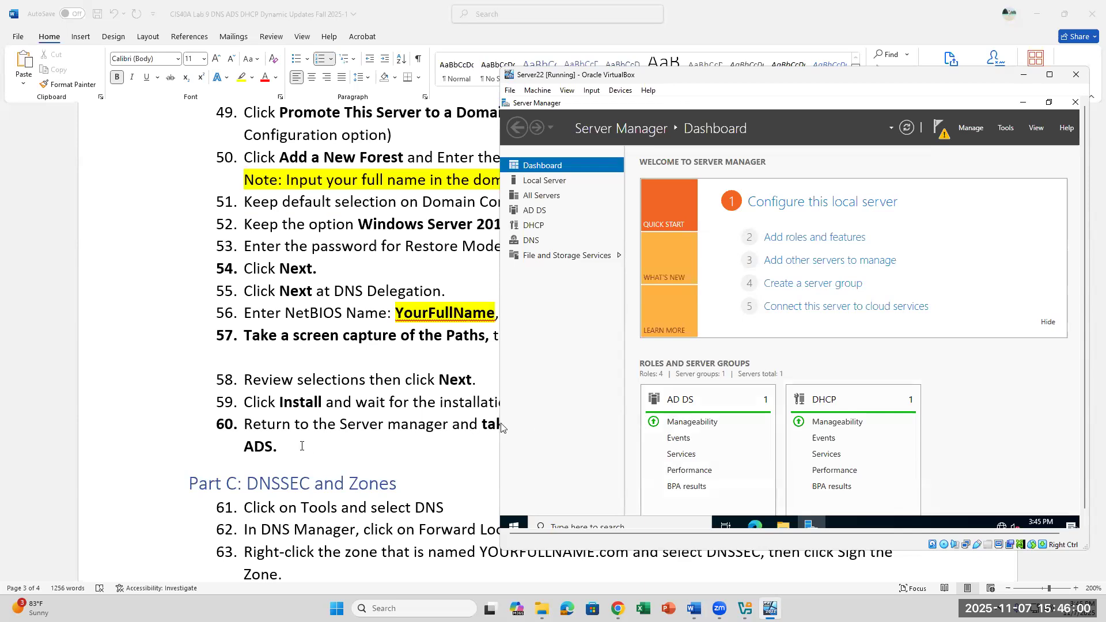
{"action": "left_click", "coordinate": [435, 441]}
{"action": "scroll", "coordinate": [435, 441], "scroll_direction": "down", "scroll_amount": 4}
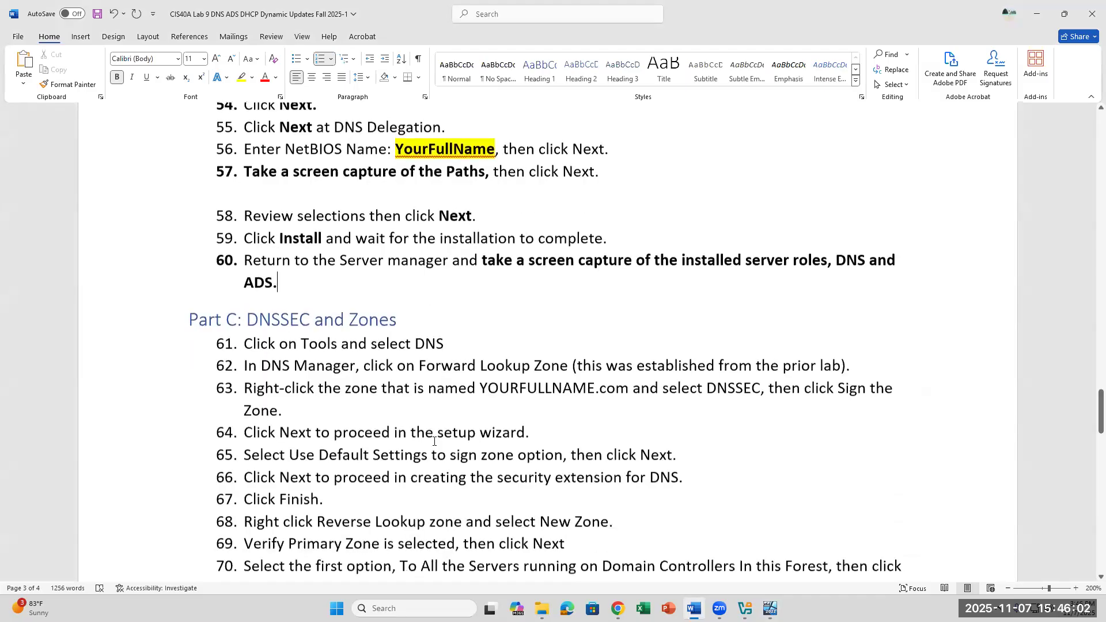
{"action": "scroll", "coordinate": [435, 441], "scroll_direction": "down", "scroll_amount": 1}
{"action": "scroll", "coordinate": [434, 441], "scroll_direction": "up", "scroll_amount": 4}
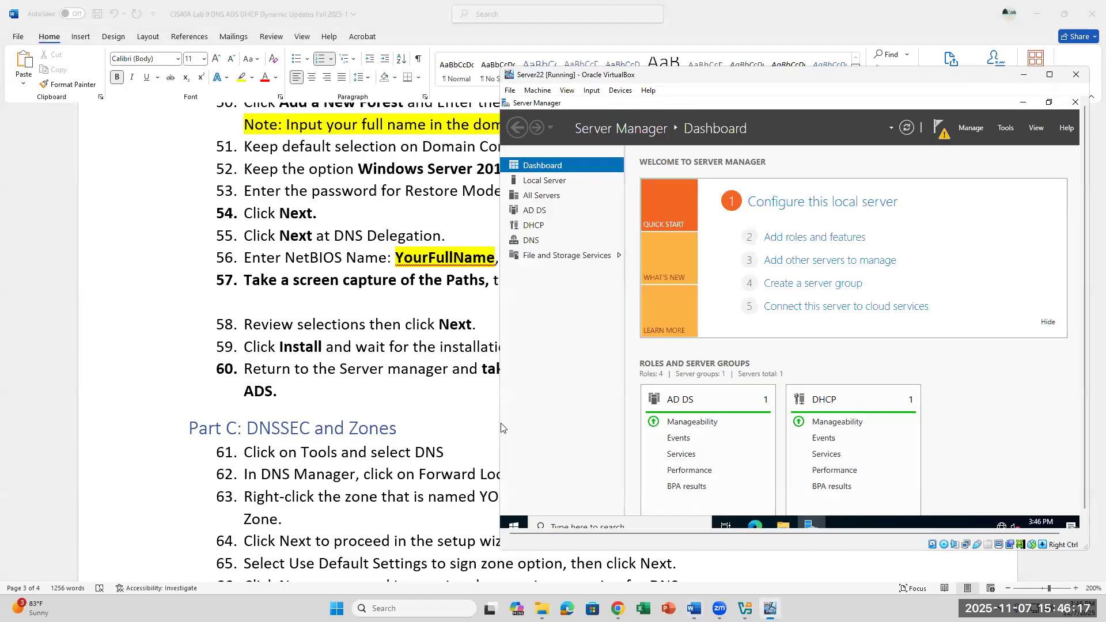
Step: Refresh the Server Manager dashboard twice, then review Part C steps 61–75 in Word
{"action": "left_click", "coordinate": [771, 609]}
{"action": "left_click", "coordinate": [538, 91]}
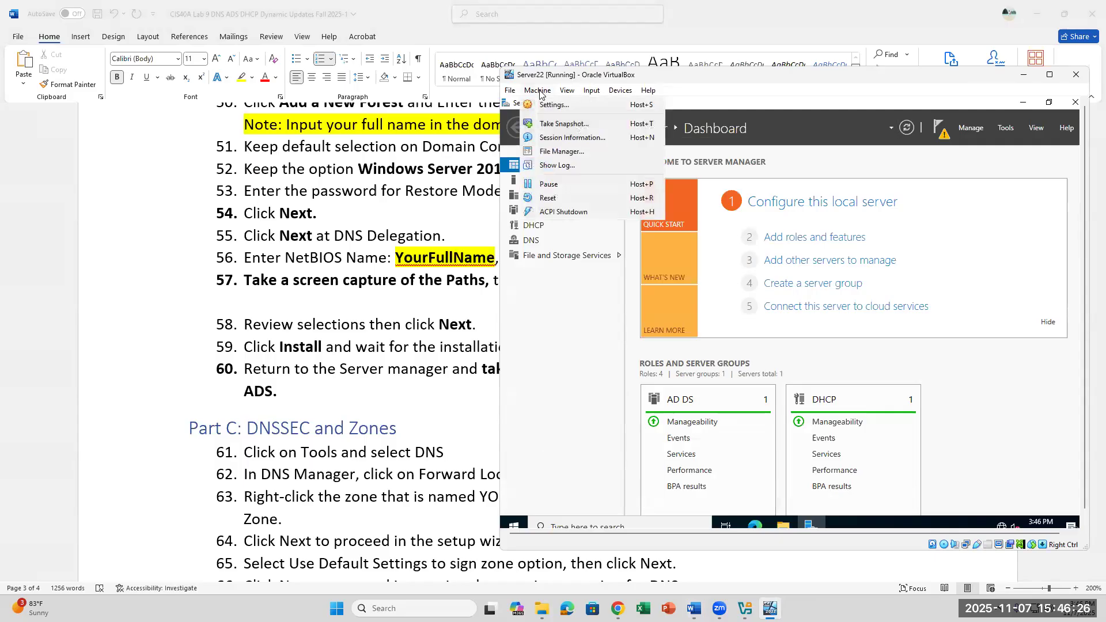
{"action": "mouse_move", "coordinate": [557, 91]}
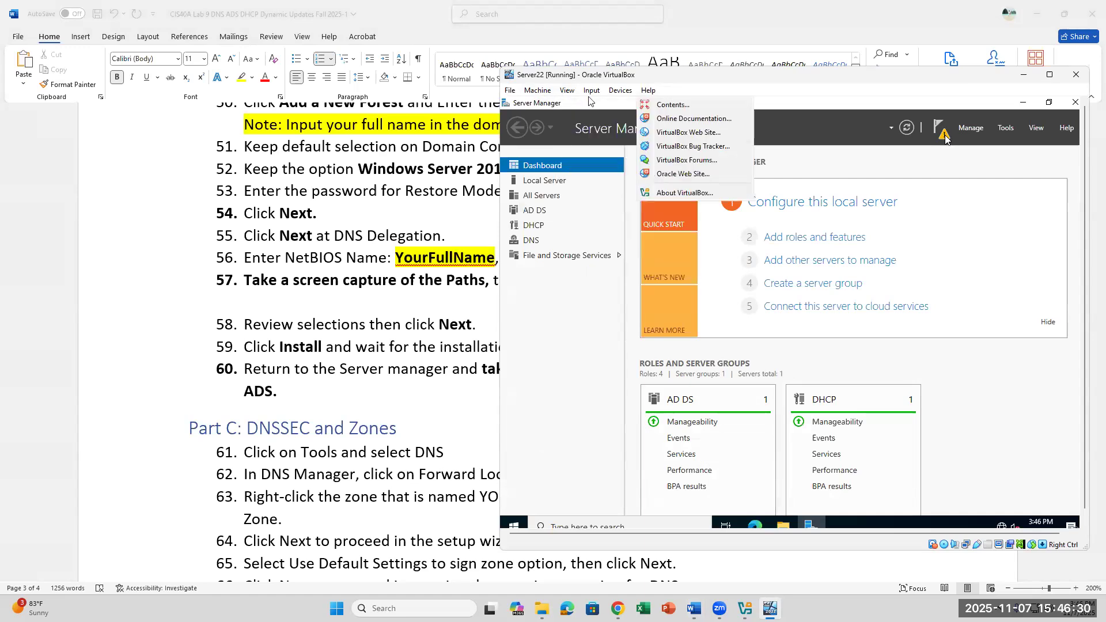
{"action": "left_click", "coordinate": [907, 129]}
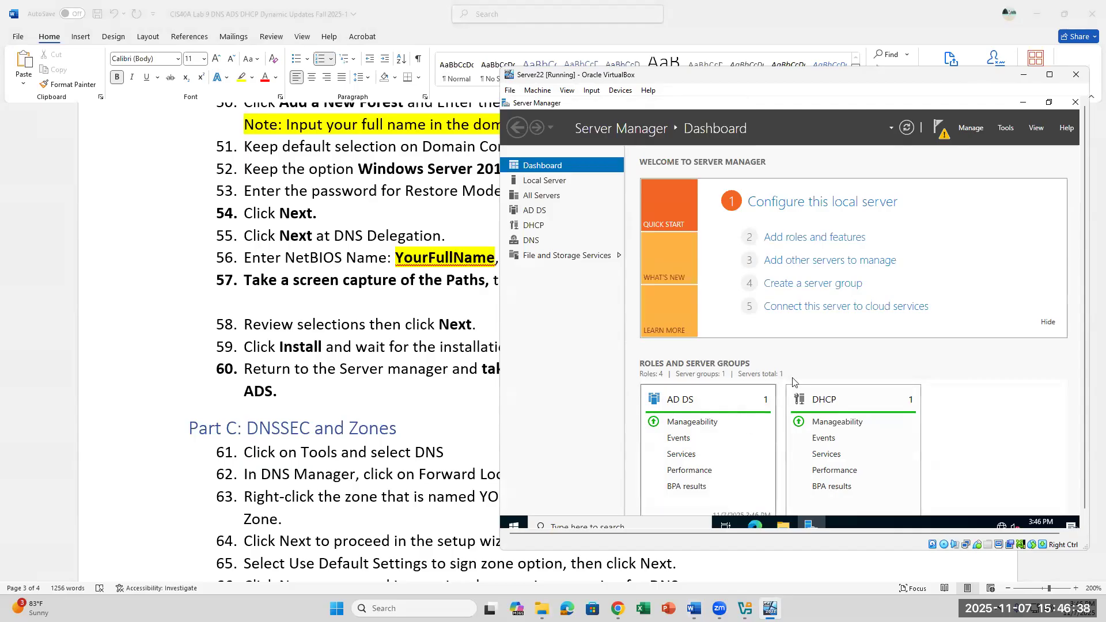
{"action": "left_click", "coordinate": [906, 128]}
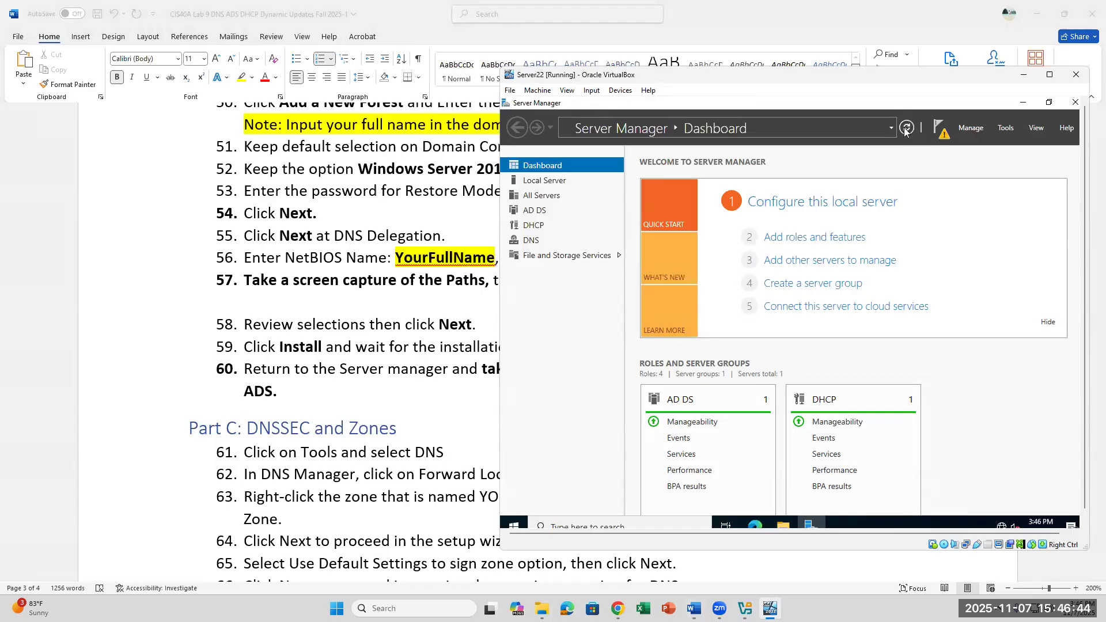
{"action": "left_click", "coordinate": [451, 437]}
{"action": "scroll", "coordinate": [506, 431], "scroll_direction": "down", "scroll_amount": 2}
{"action": "scroll", "coordinate": [506, 431], "scroll_direction": "down", "scroll_amount": 3}
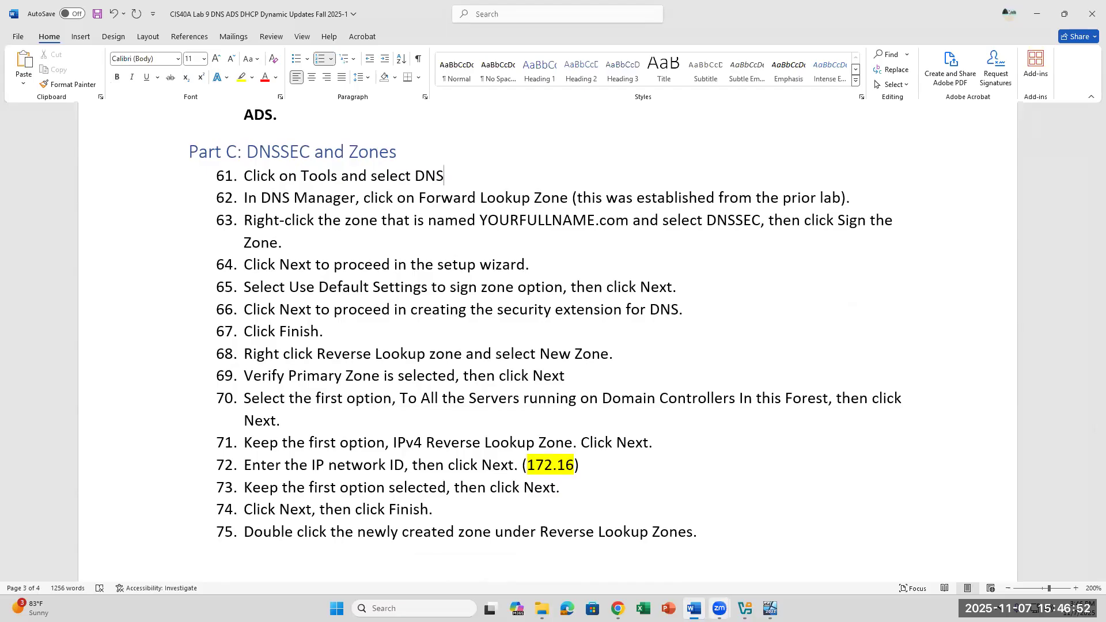
Step: Launch DNS Manager from Server Manager's Tools menu on Server22
{"action": "left_click", "coordinate": [771, 608]}
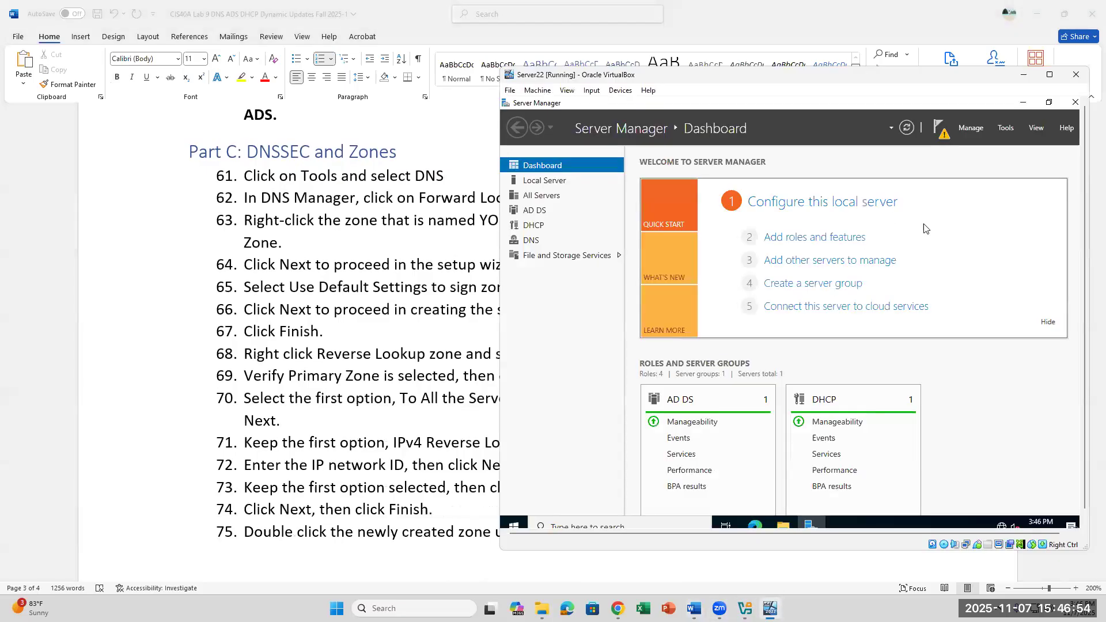
{"action": "left_click", "coordinate": [1005, 128]}
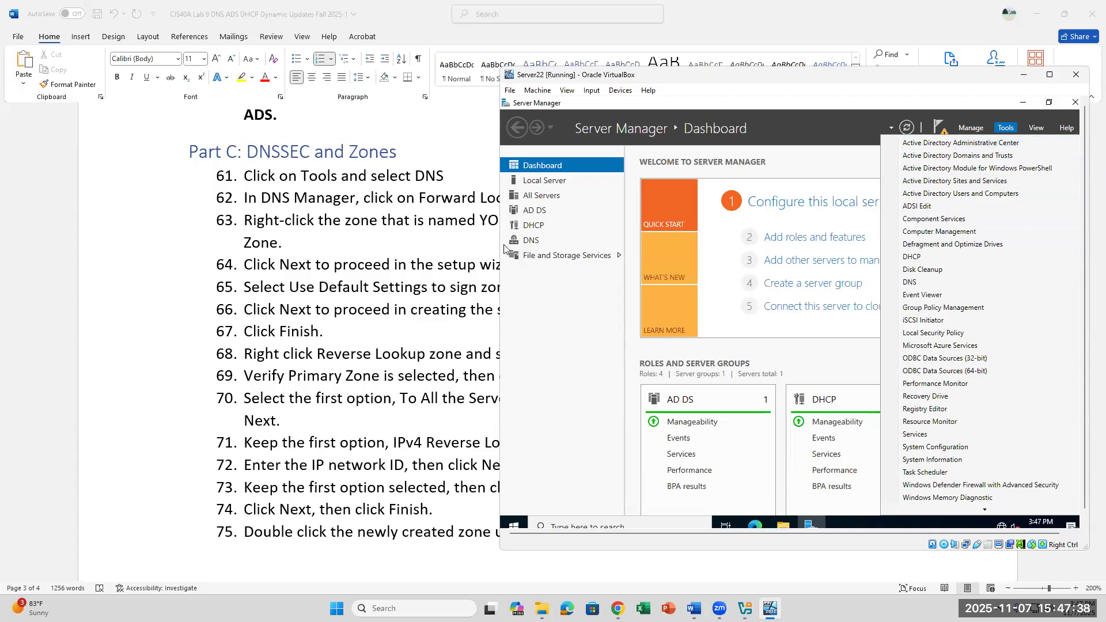
{"action": "left_click", "coordinate": [916, 282]}
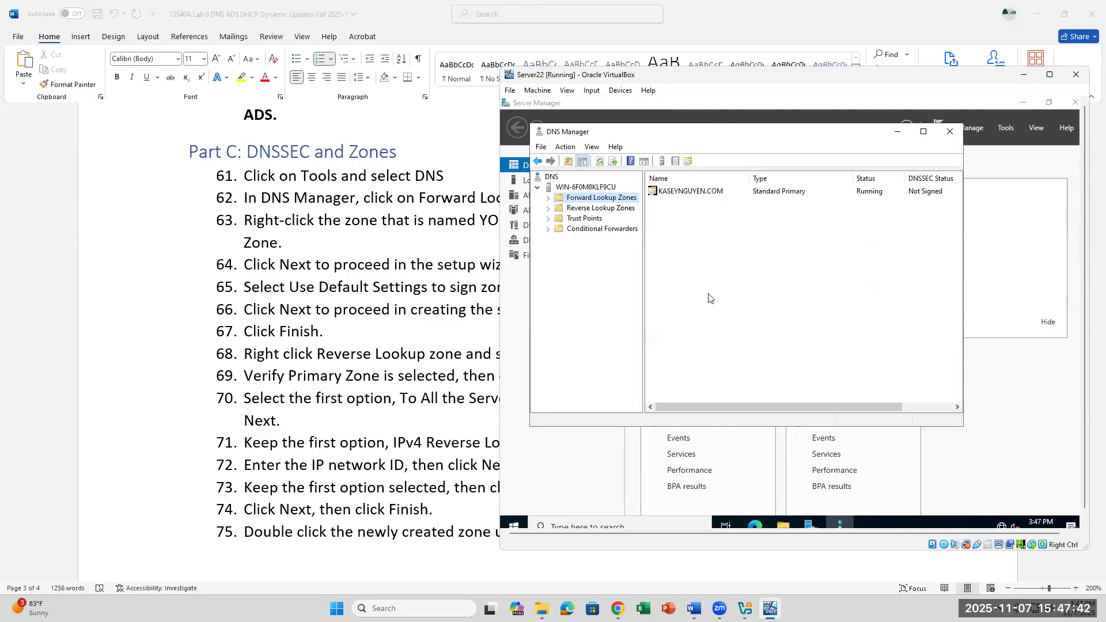
Step: Read steps 62–63 on the forward lookup zone and DNSSEC, and locate the zone's action menu in DNS Manager
{"action": "left_click", "coordinate": [245, 350]}
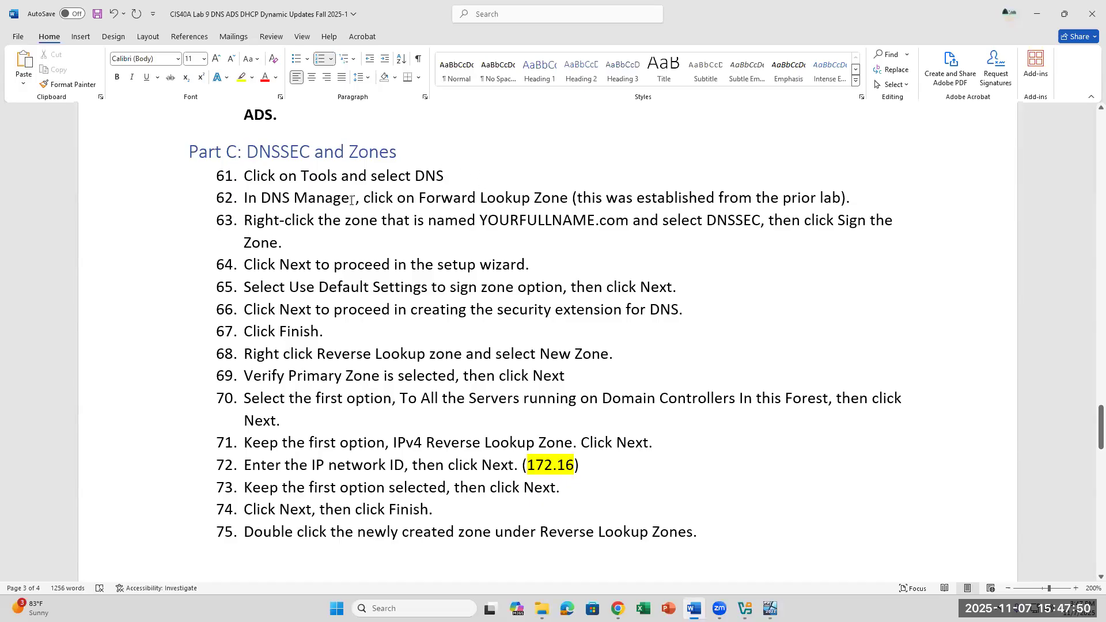
{"action": "left_click_drag", "start_coordinate": [356, 198], "coordinate": [563, 196]}
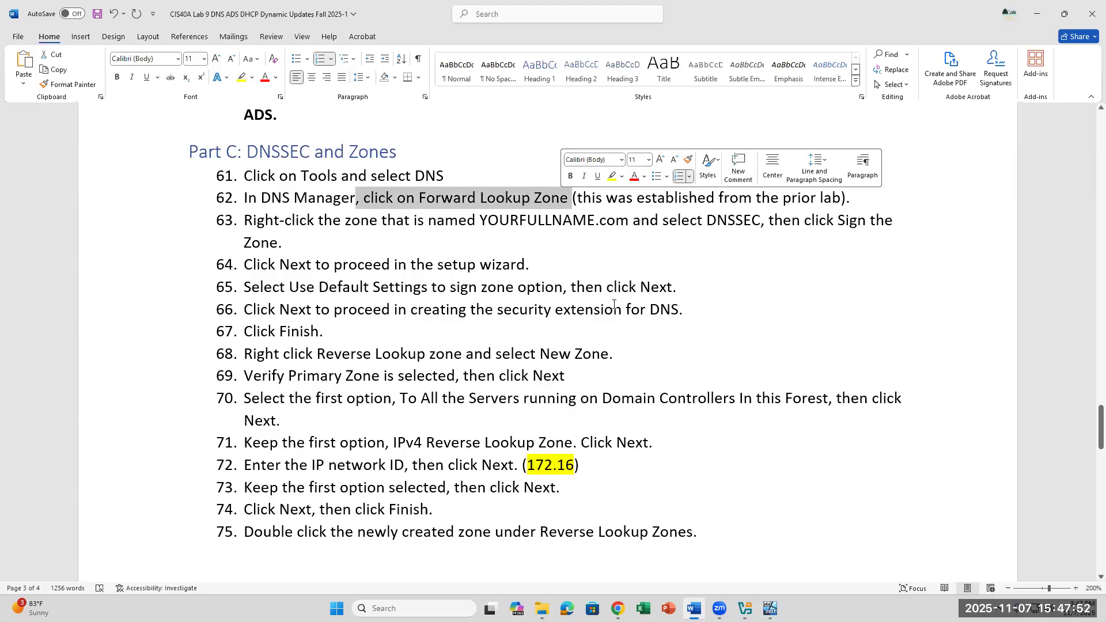
{"action": "left_click", "coordinate": [444, 242]}
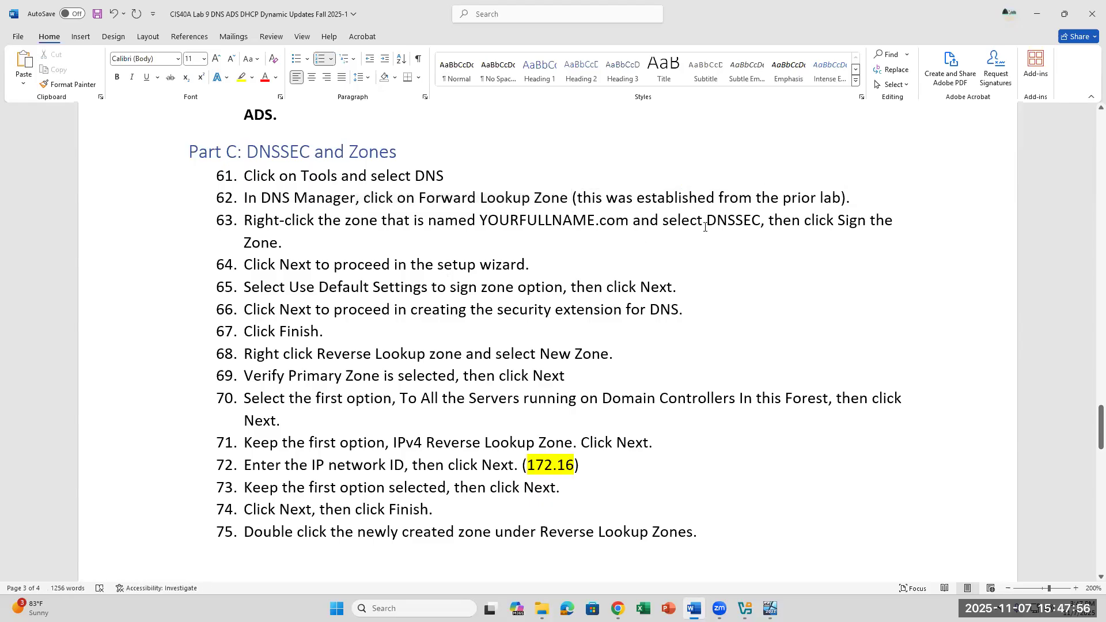
{"action": "left_click_drag", "start_coordinate": [741, 222], "coordinate": [663, 221]}
{"action": "left_click", "coordinate": [770, 608]}
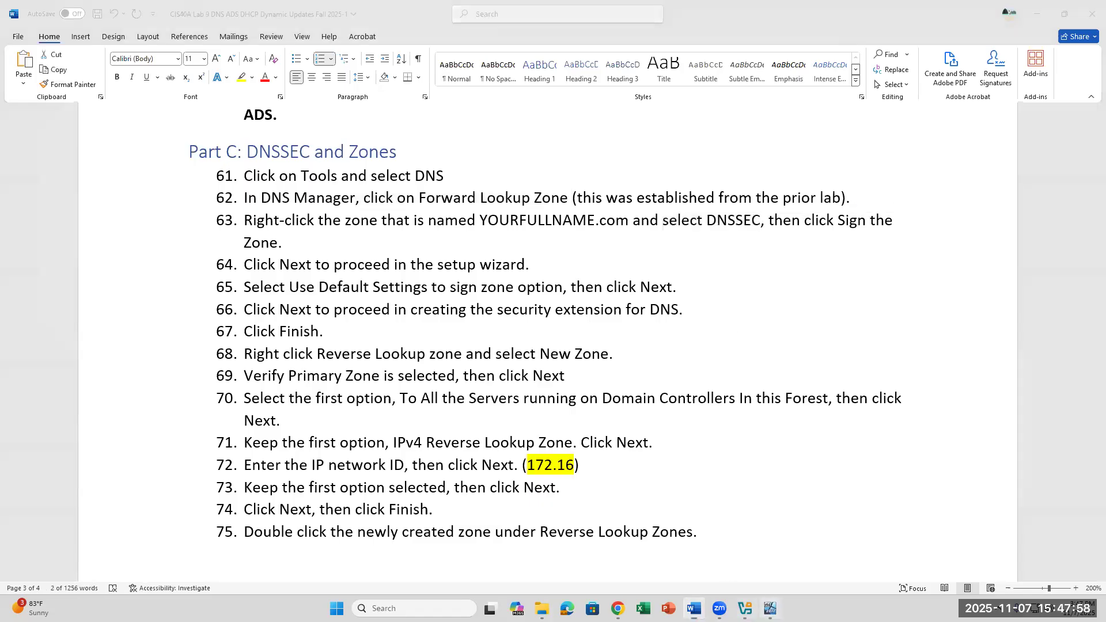
{"action": "left_click", "coordinate": [689, 195]}
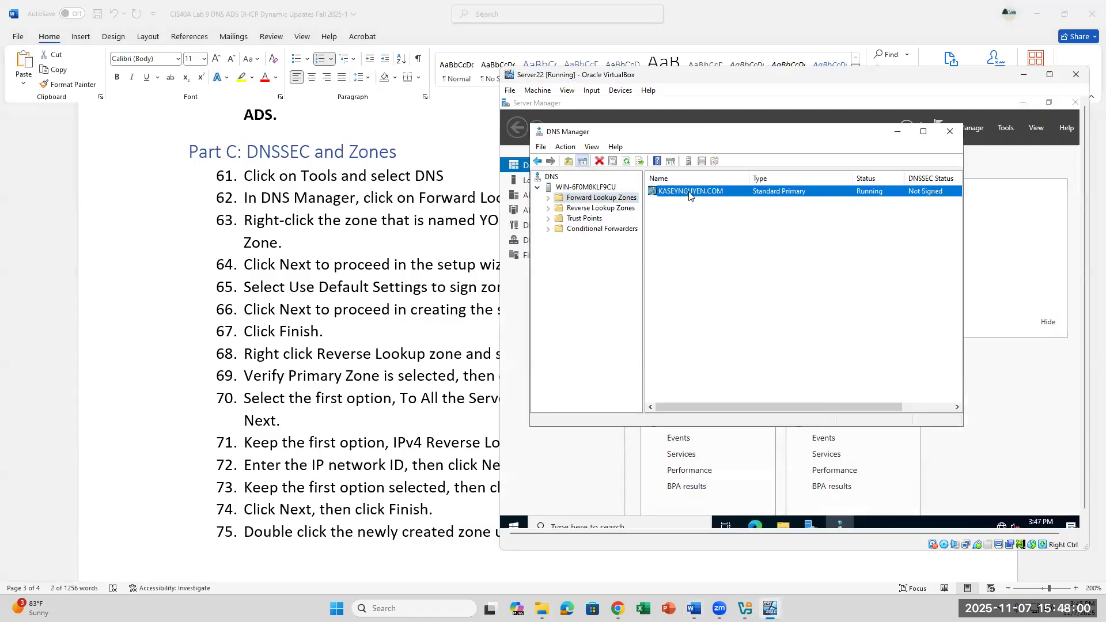
{"action": "right_click", "coordinate": [690, 195]}
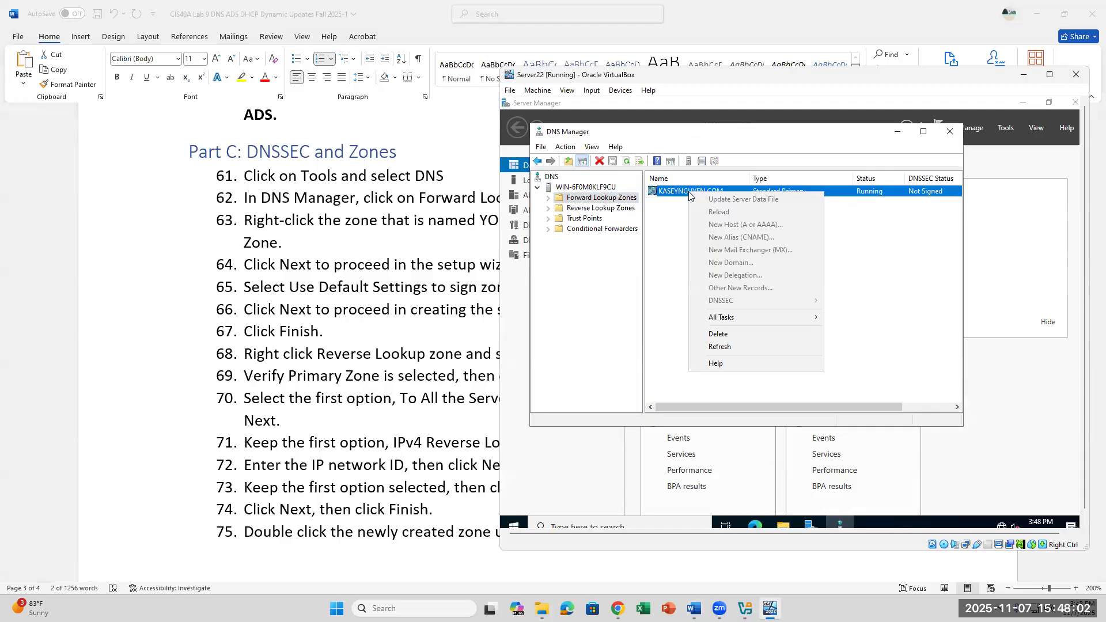
{"action": "left_click", "coordinate": [655, 237]}
{"action": "left_click", "coordinate": [321, 242]}
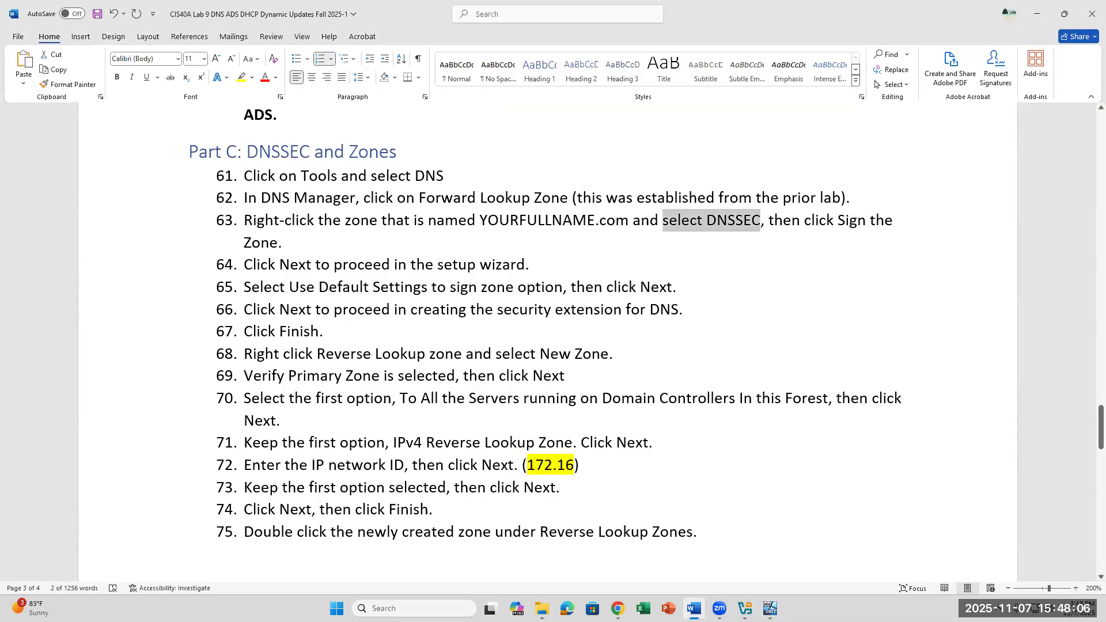
Step: Expand Forward Lookup Zones, start DNSSEC > Sign the Zone on the lab zone, and pass the introduction
{"action": "left_click", "coordinate": [770, 608]}
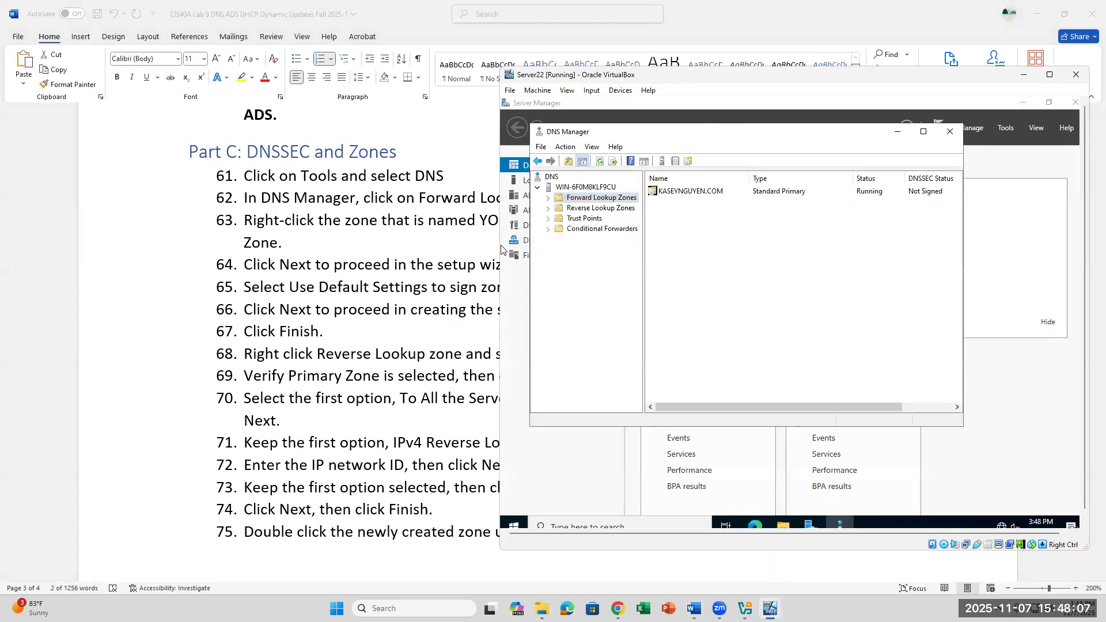
{"action": "left_click", "coordinate": [547, 199]}
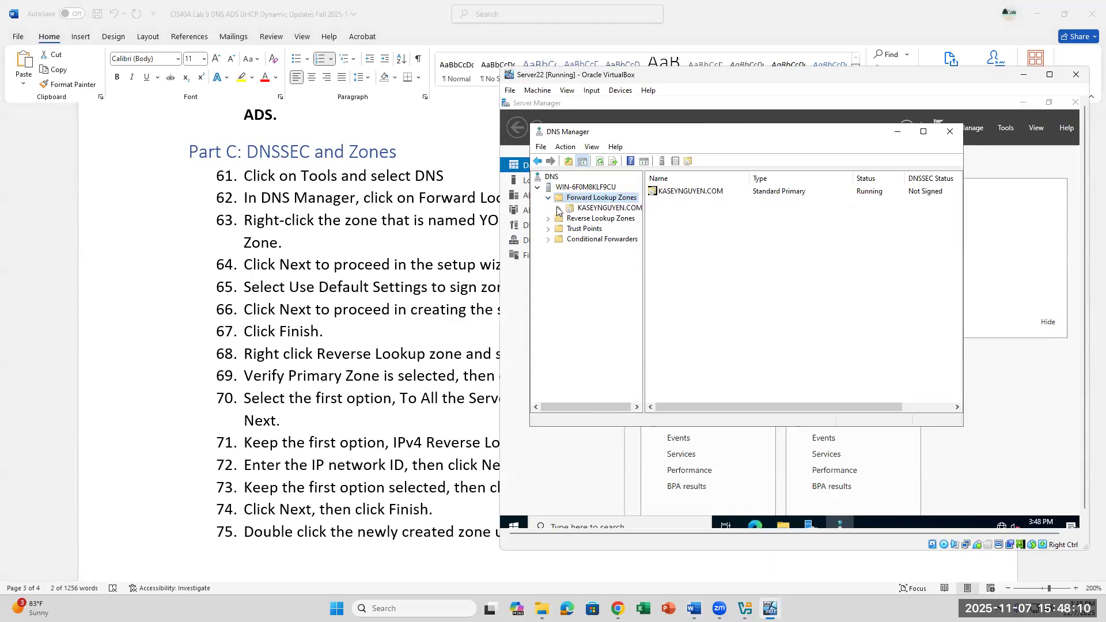
{"action": "left_click", "coordinate": [592, 208]}
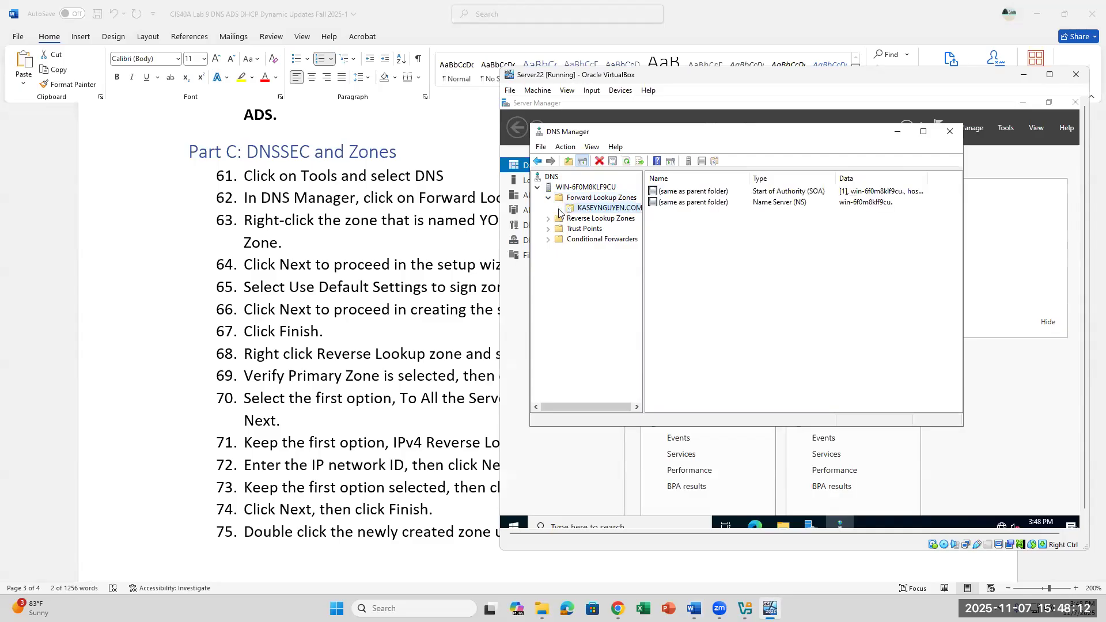
{"action": "right_click", "coordinate": [592, 209]}
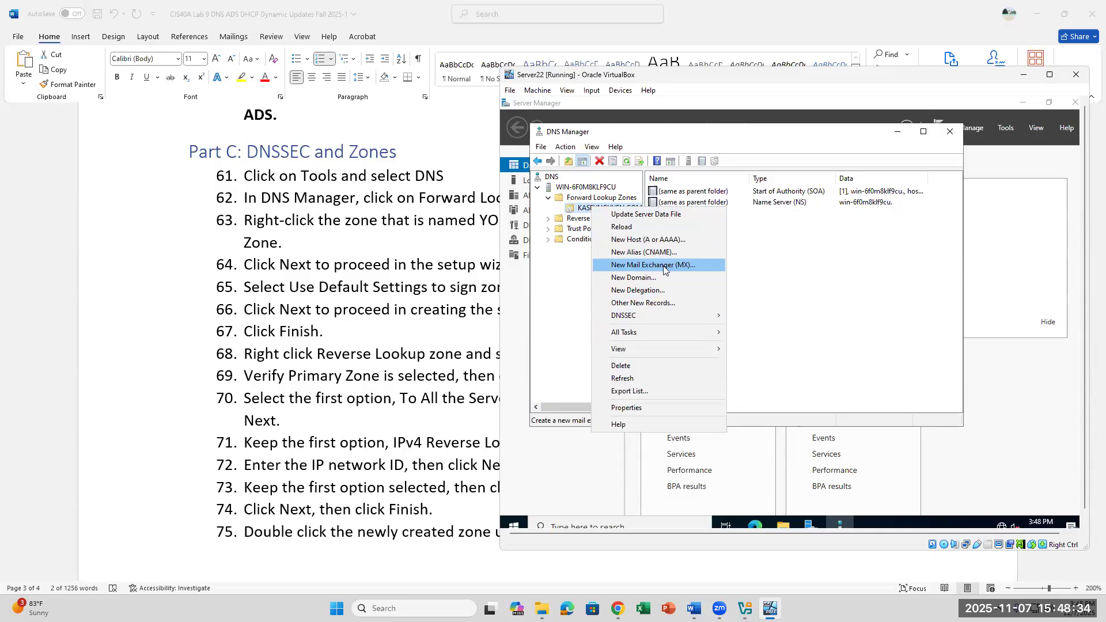
{"action": "mouse_move", "coordinate": [648, 319]}
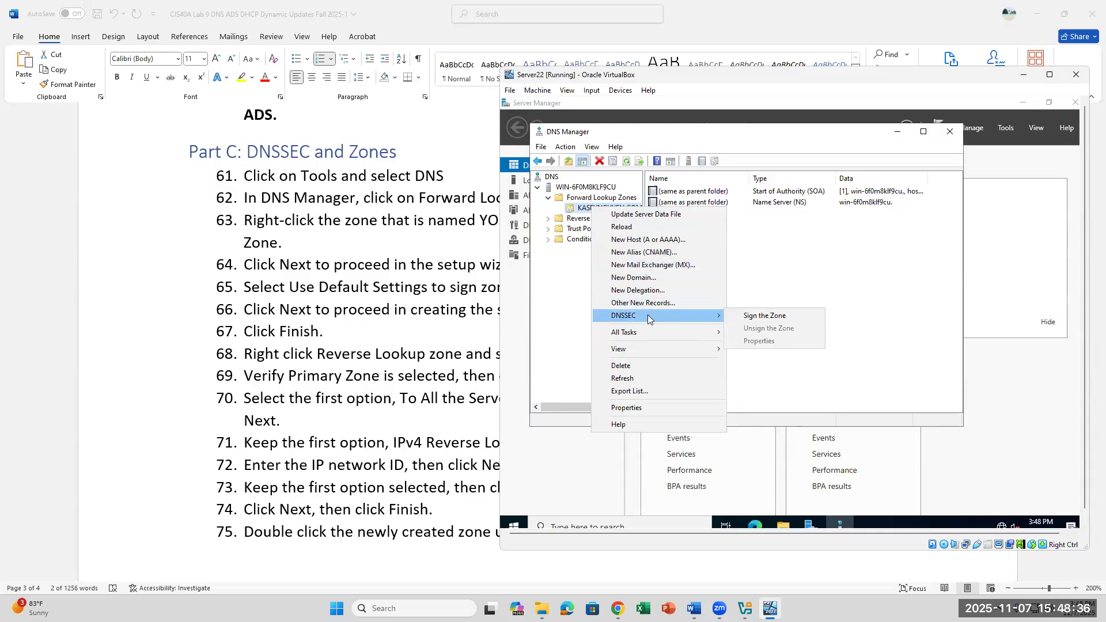
{"action": "left_click", "coordinate": [763, 317]}
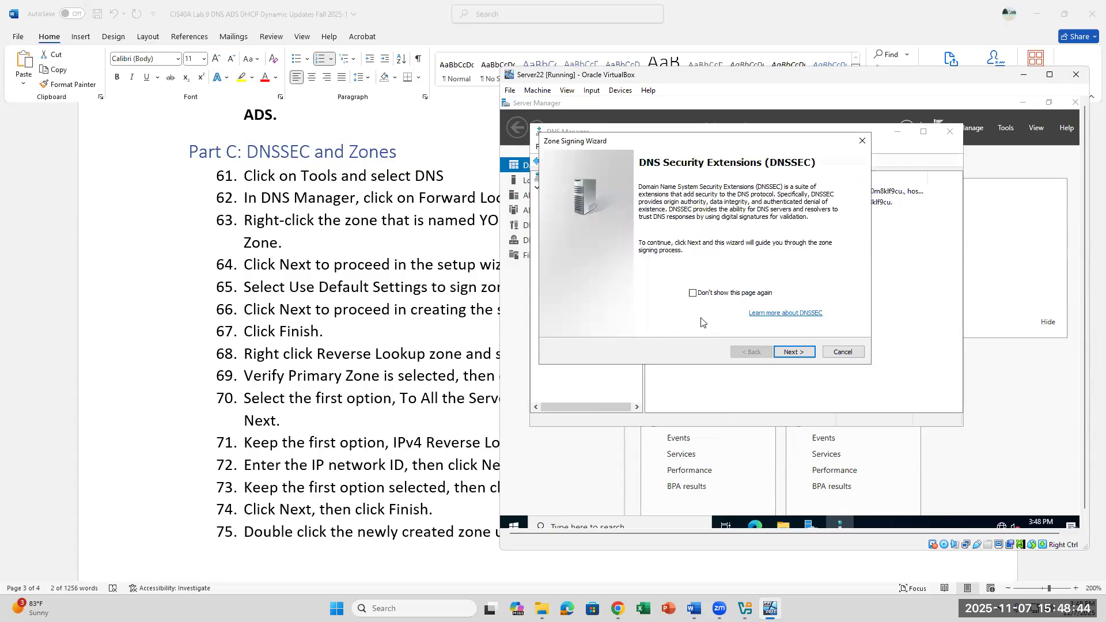
{"action": "left_click", "coordinate": [801, 355]}
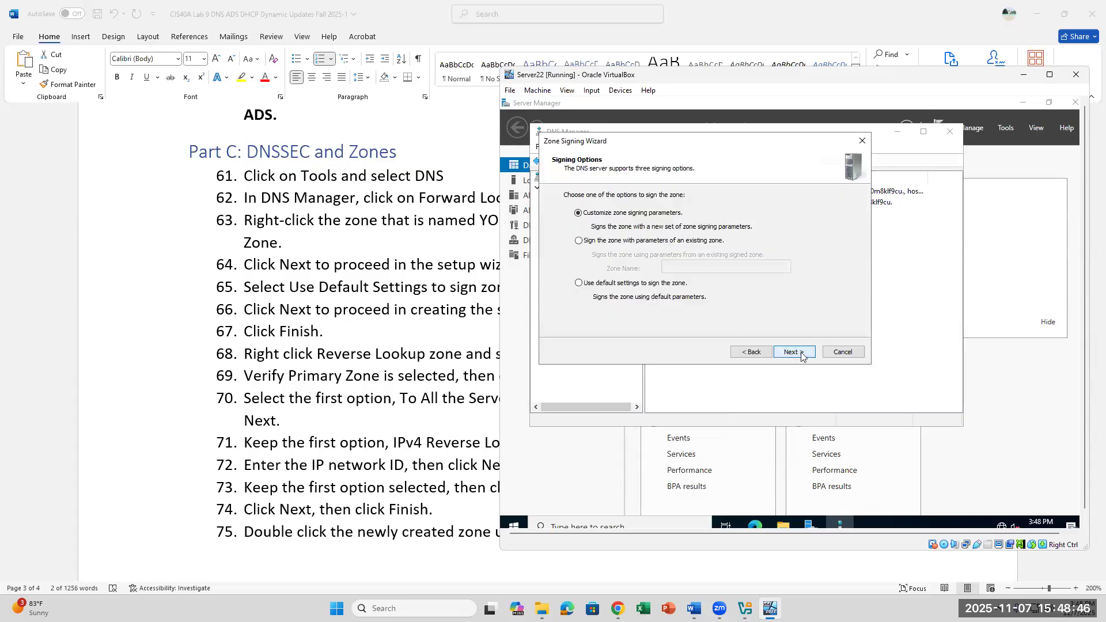
Step: Keep Customize zone signing parameters and continue, after checking steps 65–66 in Word
{"action": "left_click", "coordinate": [369, 274]}
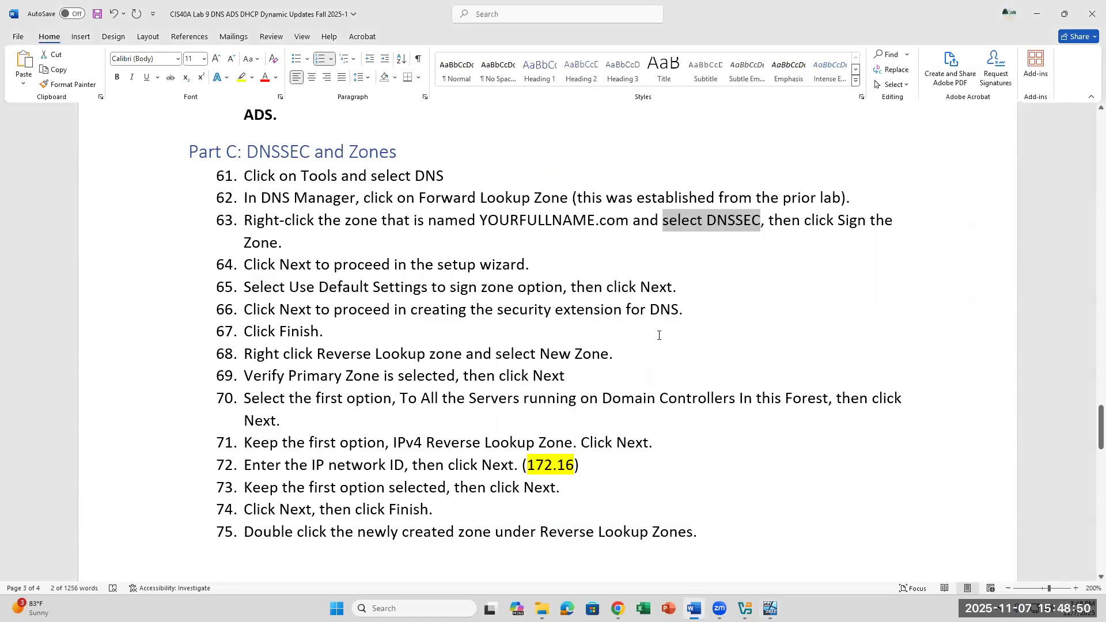
{"action": "left_click_drag", "start_coordinate": [312, 283], "coordinate": [649, 311]}
{"action": "left_click", "coordinate": [771, 609]}
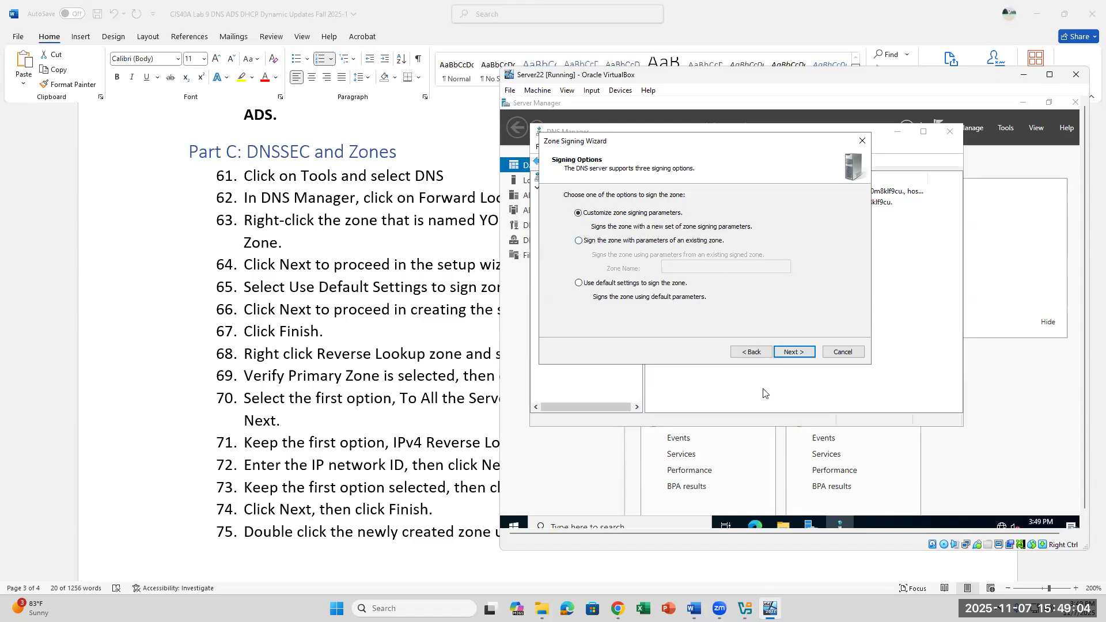
{"action": "left_click", "coordinate": [794, 352]}
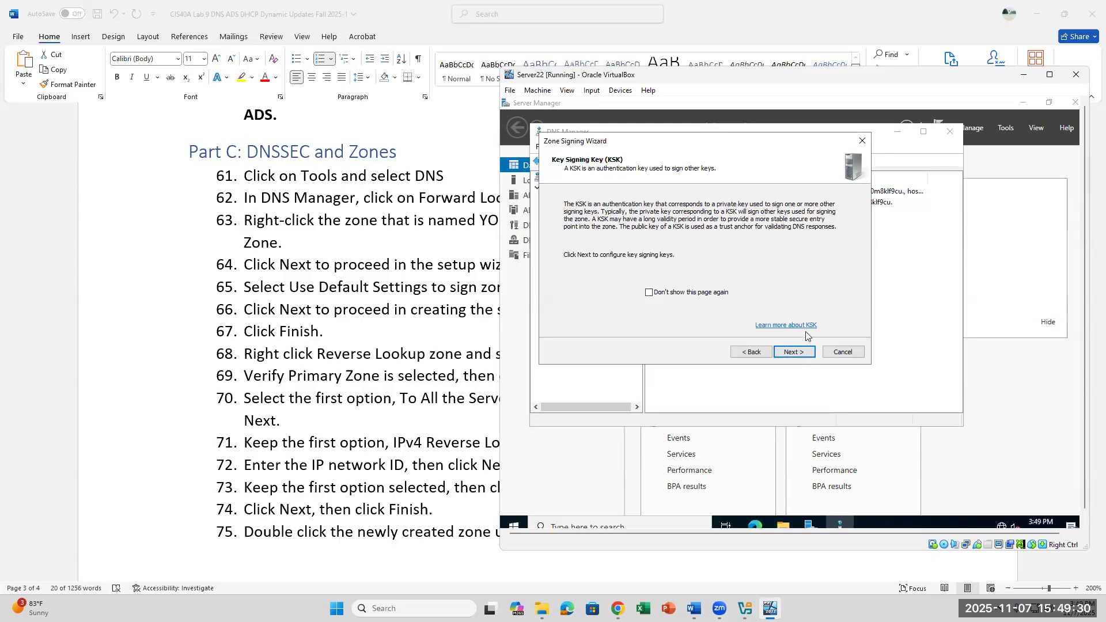
Step: Move past the KSK introduction to the Configure KSKs page and add a new key signing key
{"action": "left_click", "coordinate": [794, 354]}
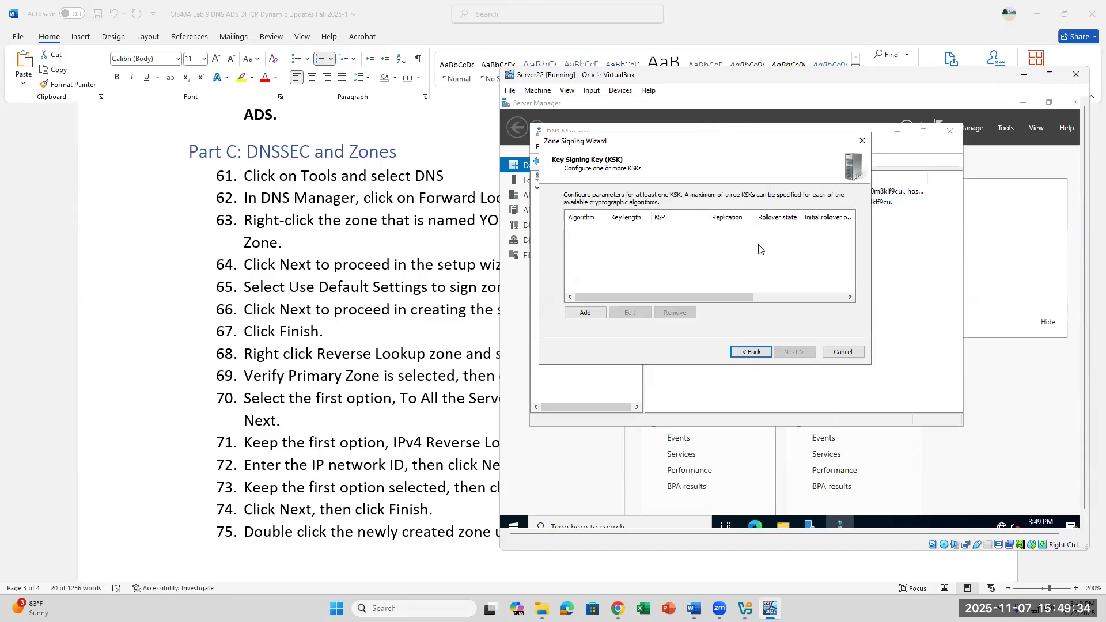
{"action": "left_click", "coordinate": [431, 239]}
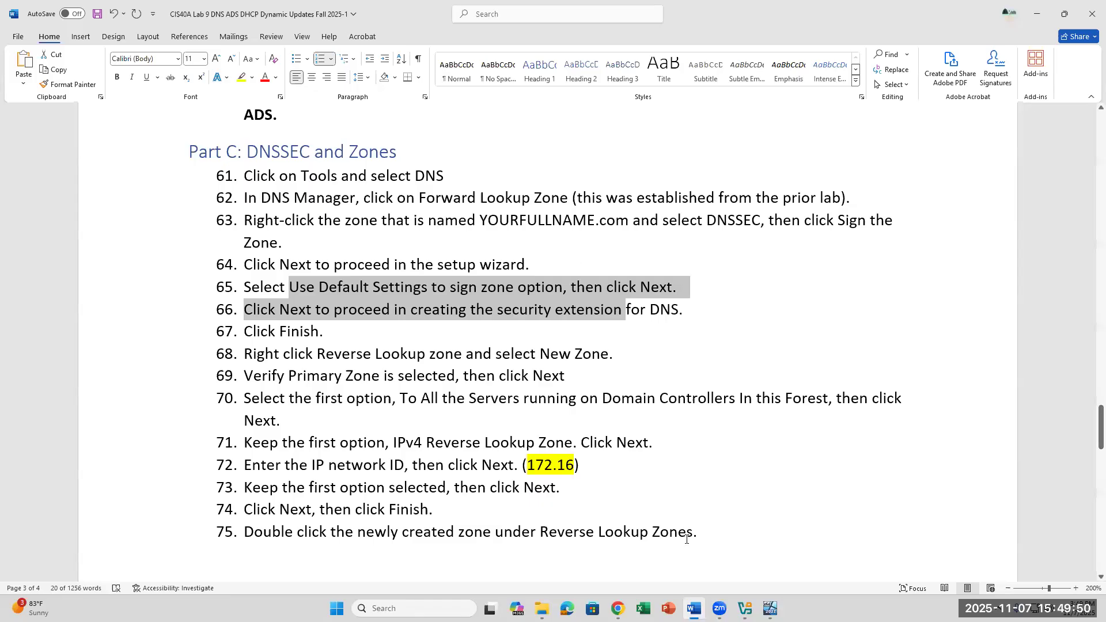
{"action": "left_click", "coordinate": [770, 609]}
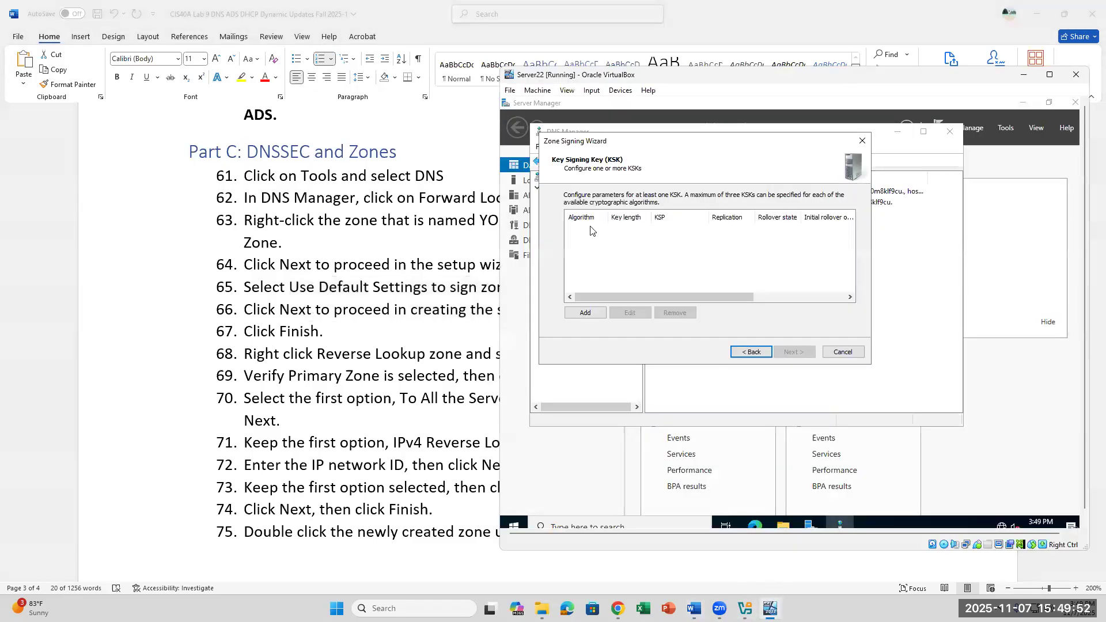
{"action": "left_click", "coordinate": [586, 313]}
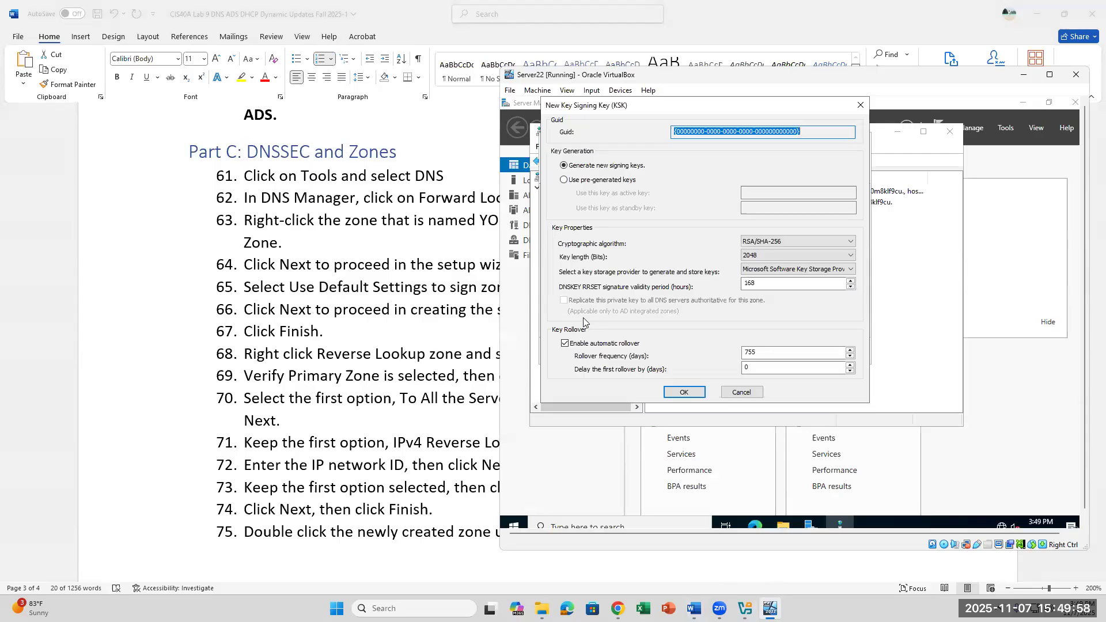
Step: Reopen the New Key Signing Key dialog and keep RSA/SHA-256 after reviewing the algorithm and key-length lists
{"action": "left_click", "coordinate": [352, 295]}
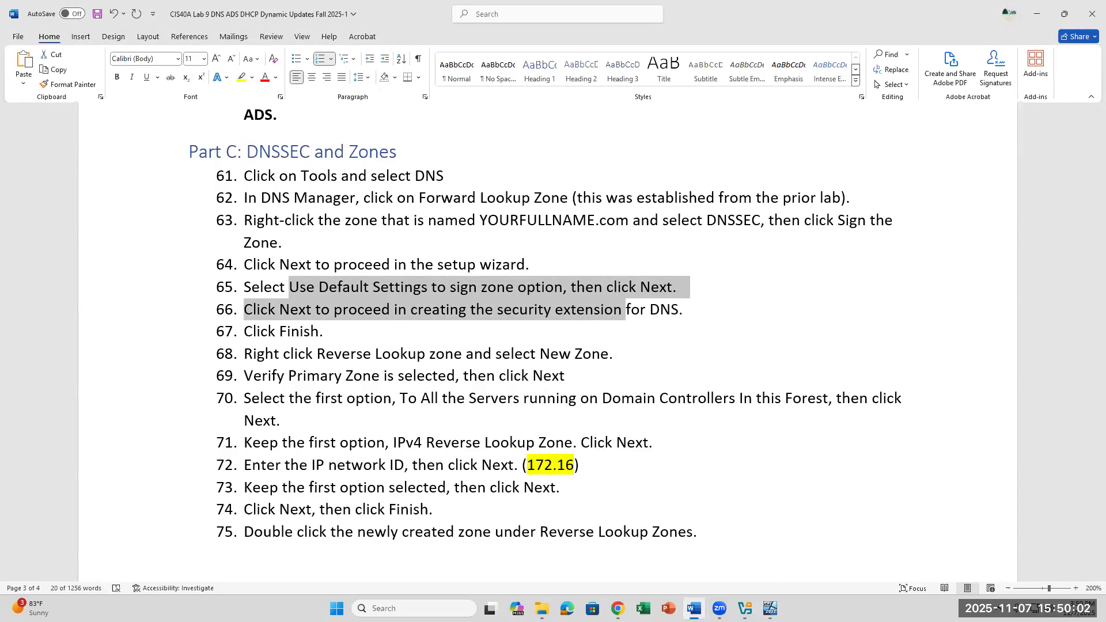
{"action": "left_click", "coordinate": [771, 609]}
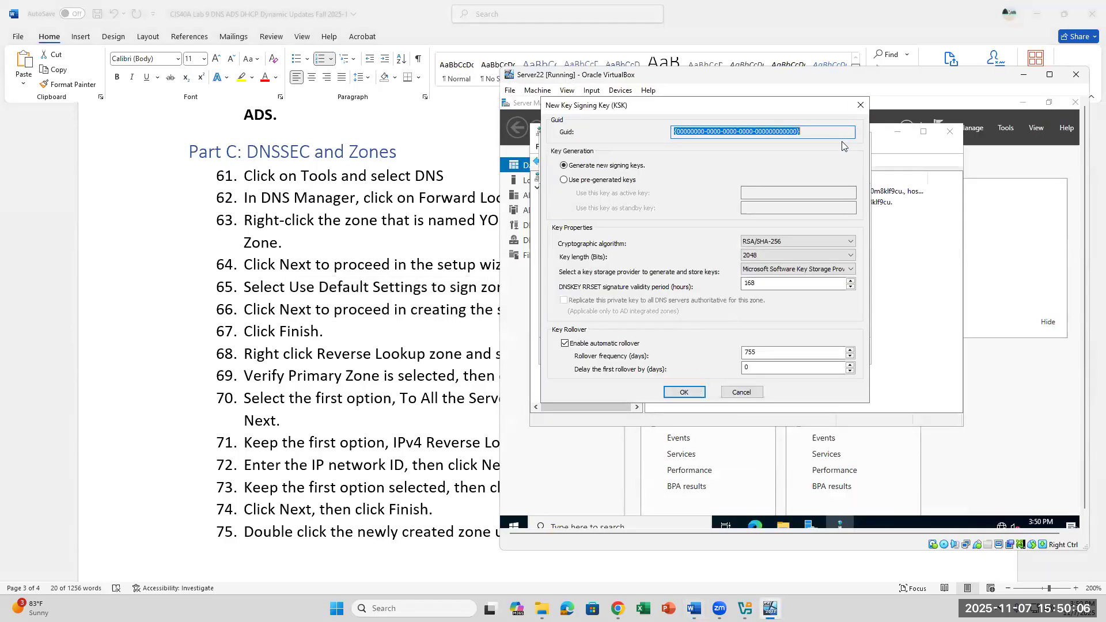
{"action": "left_click", "coordinate": [859, 107]}
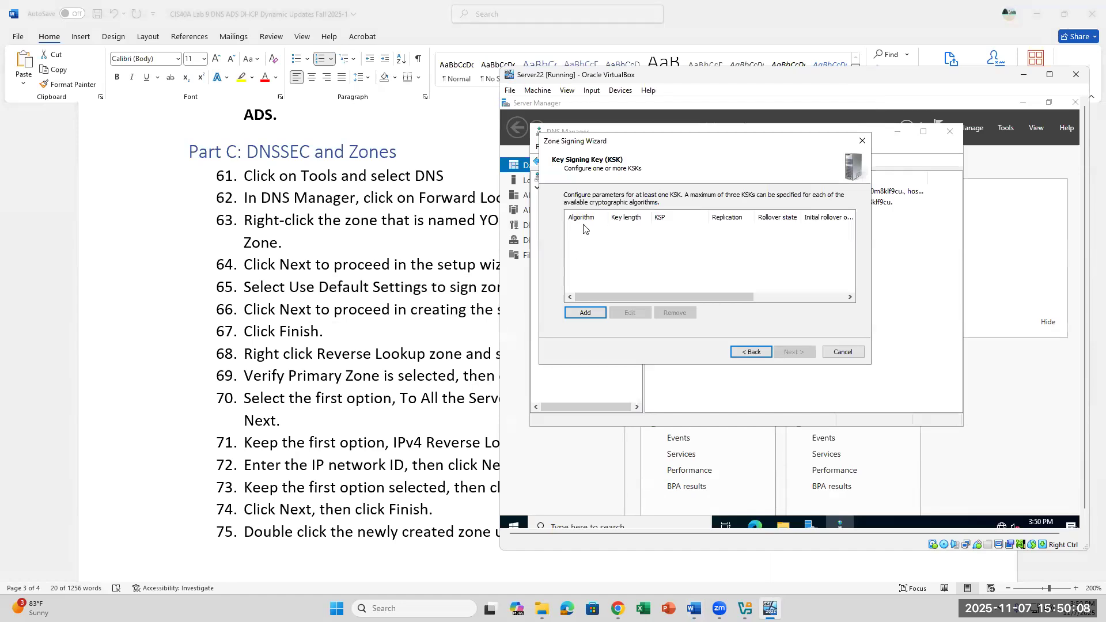
{"action": "left_click", "coordinate": [591, 312]}
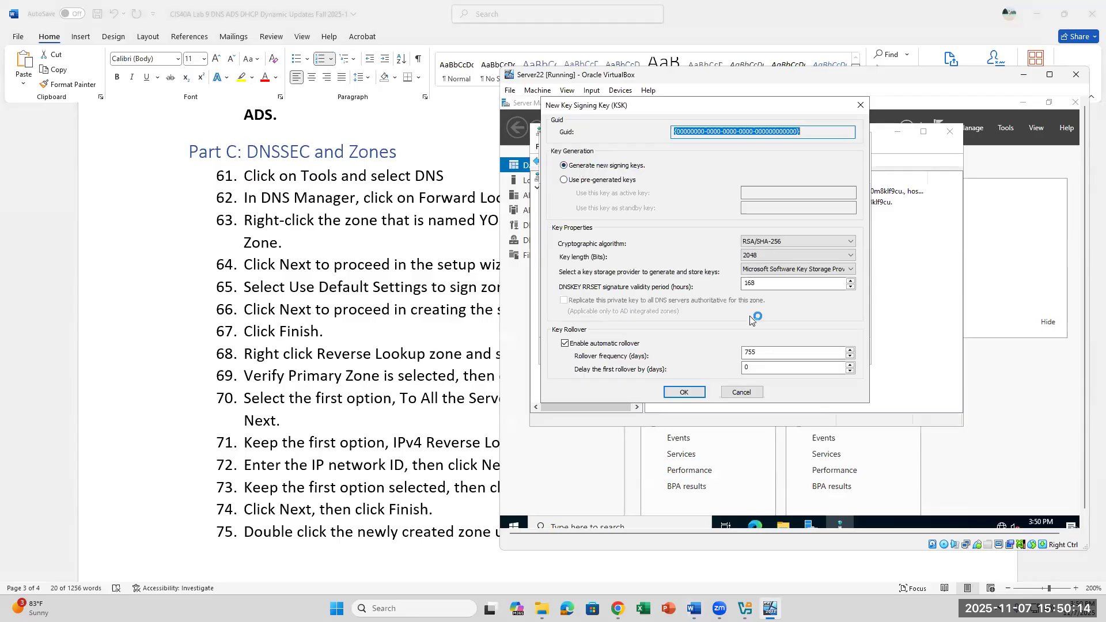
{"action": "left_click", "coordinate": [786, 244]}
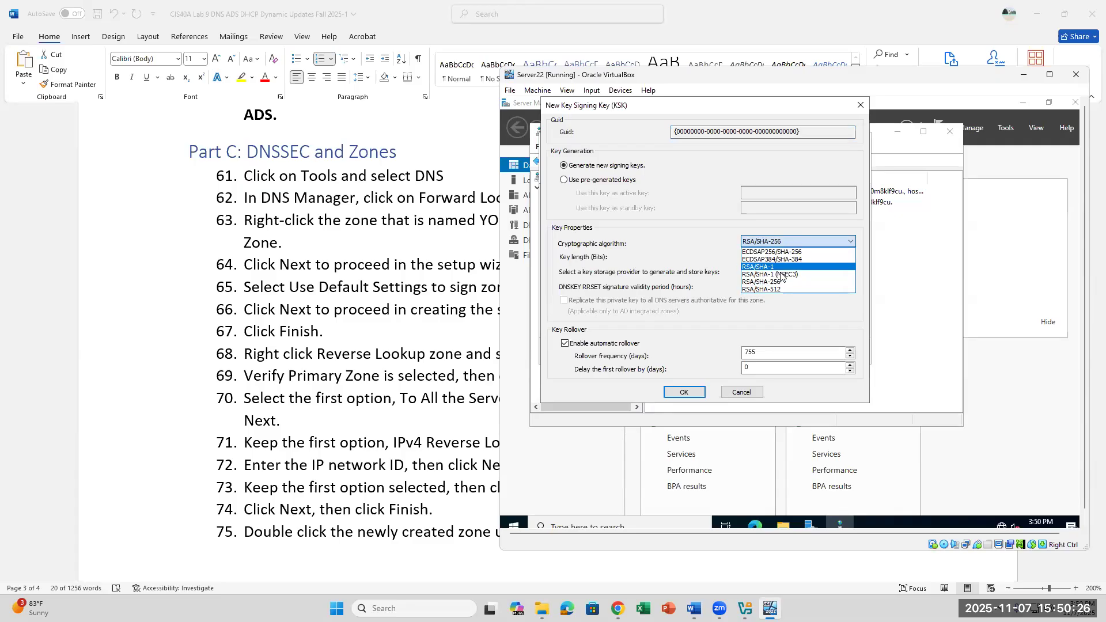
{"action": "left_click", "coordinate": [779, 242]}
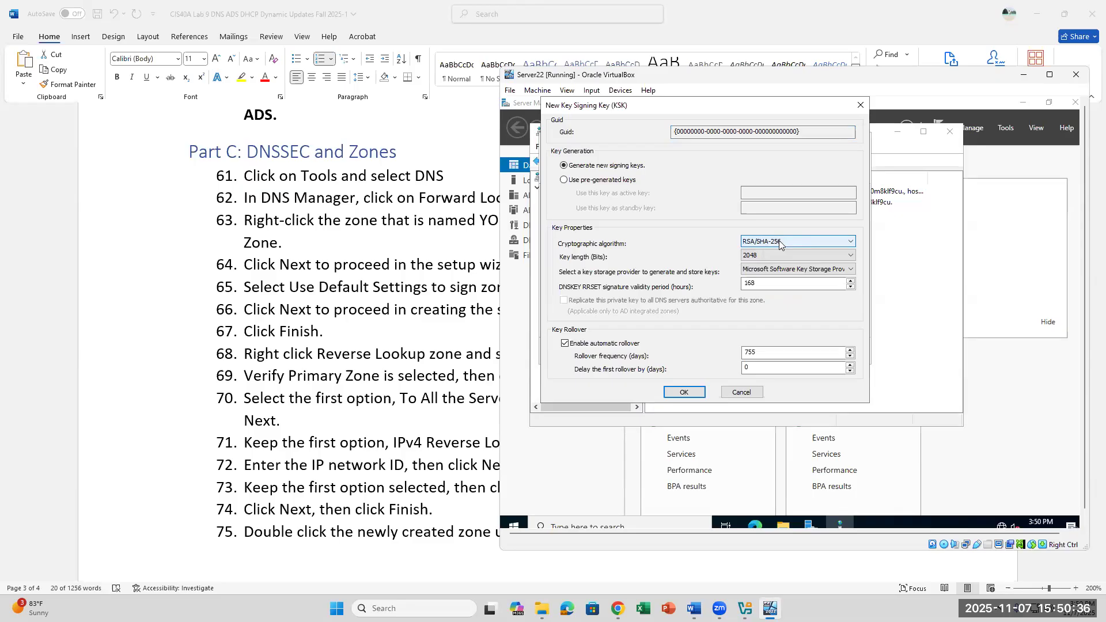
{"action": "left_click", "coordinate": [780, 242]}
{"action": "left_click", "coordinate": [780, 242]}
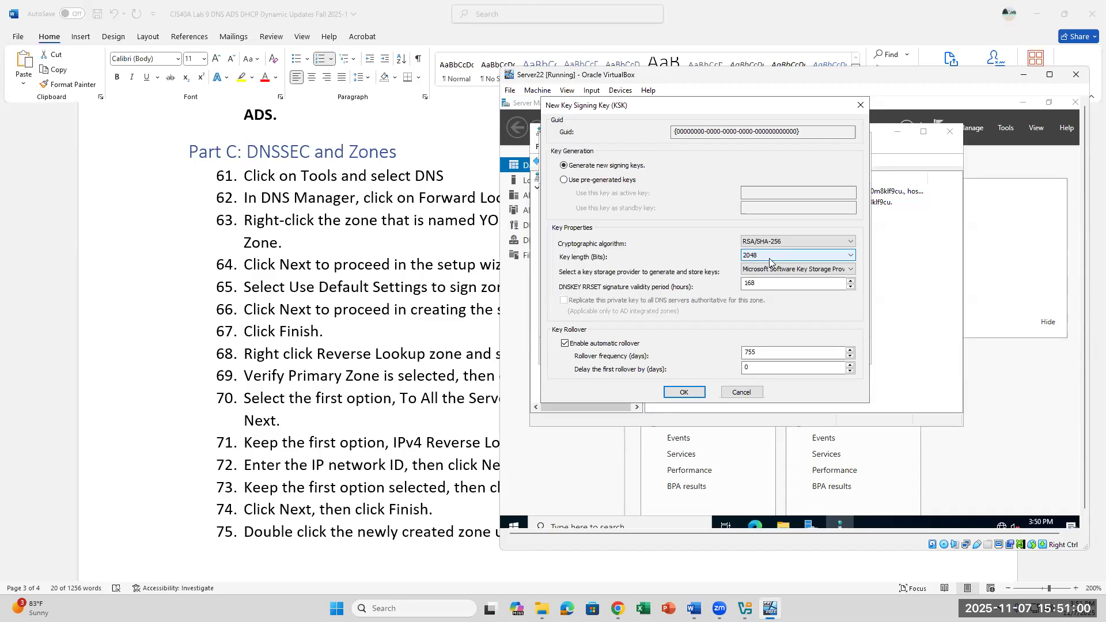
{"action": "left_click", "coordinate": [769, 256]}
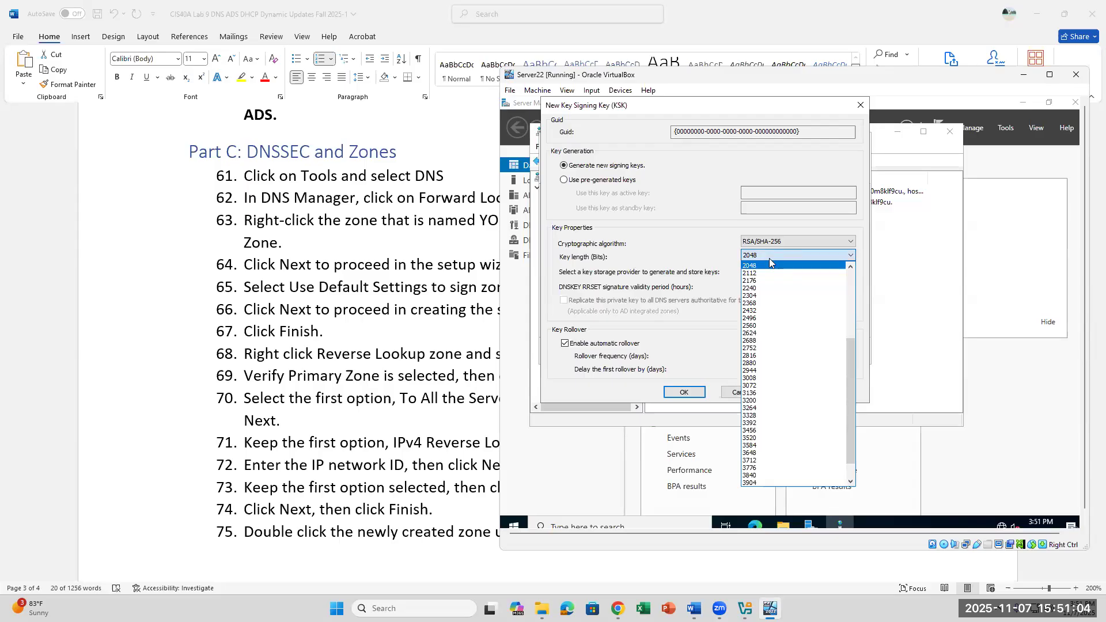
Step: Accept the 2048-bit key length and 168-hour validity period and add the KSK with OK
{"action": "left_click", "coordinate": [769, 259]}
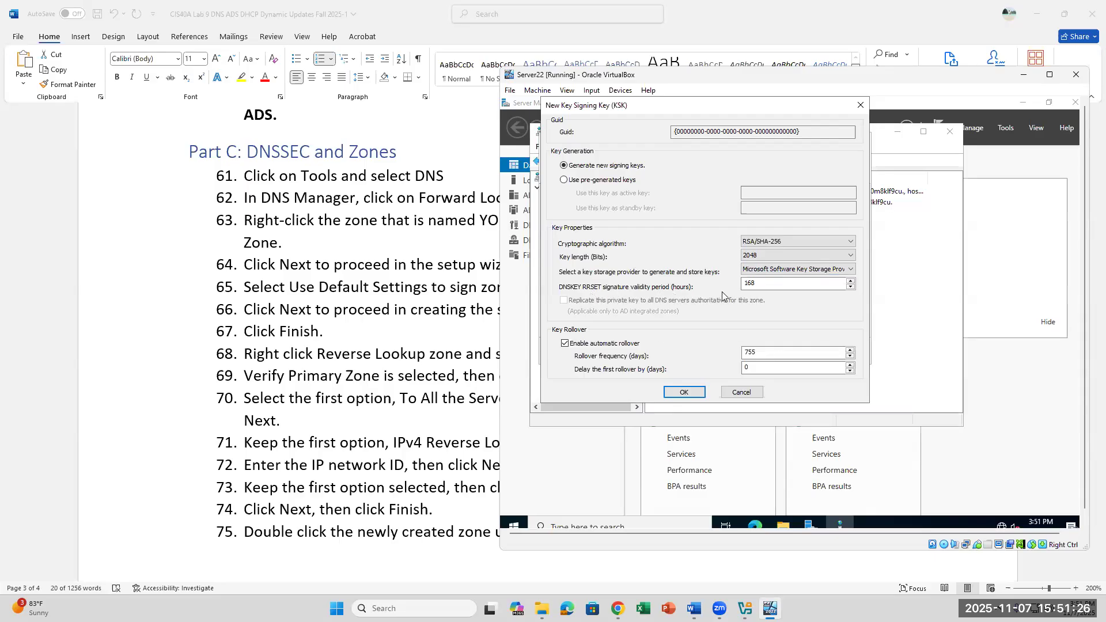
{"action": "left_click", "coordinate": [779, 285]}
{"action": "left_click", "coordinate": [688, 394]}
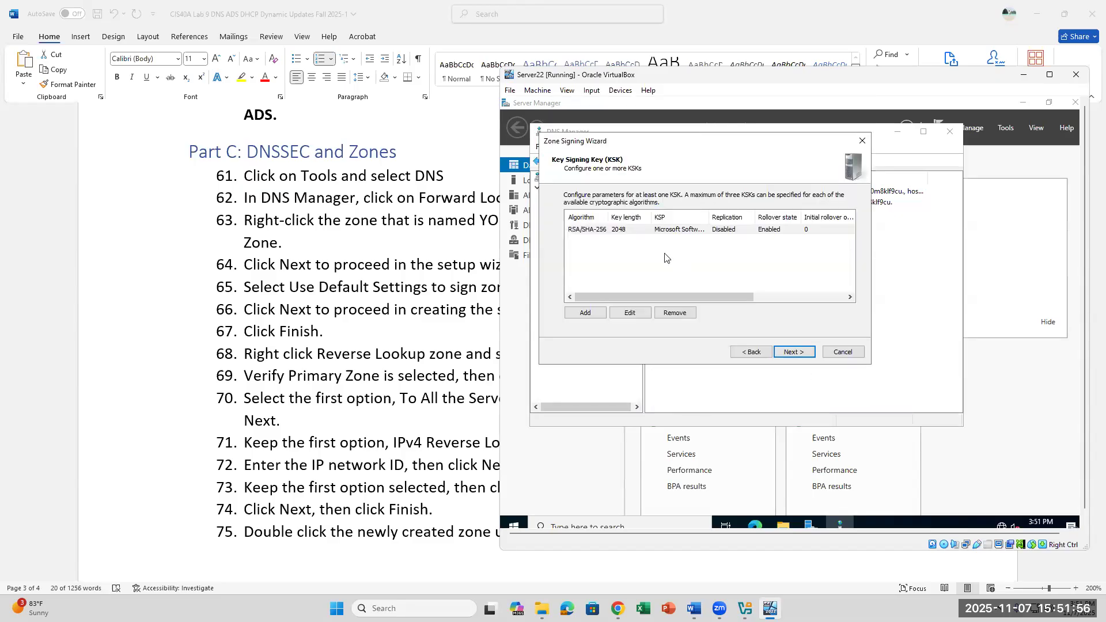
Step: Add to step 65: 'Click Add Key and keep the 1st option selected (Generate new signing). Keep all default settings and proceed by clicking OK.'
{"action": "left_click", "coordinate": [348, 353]}
{"action": "left_click", "coordinate": [664, 326]}
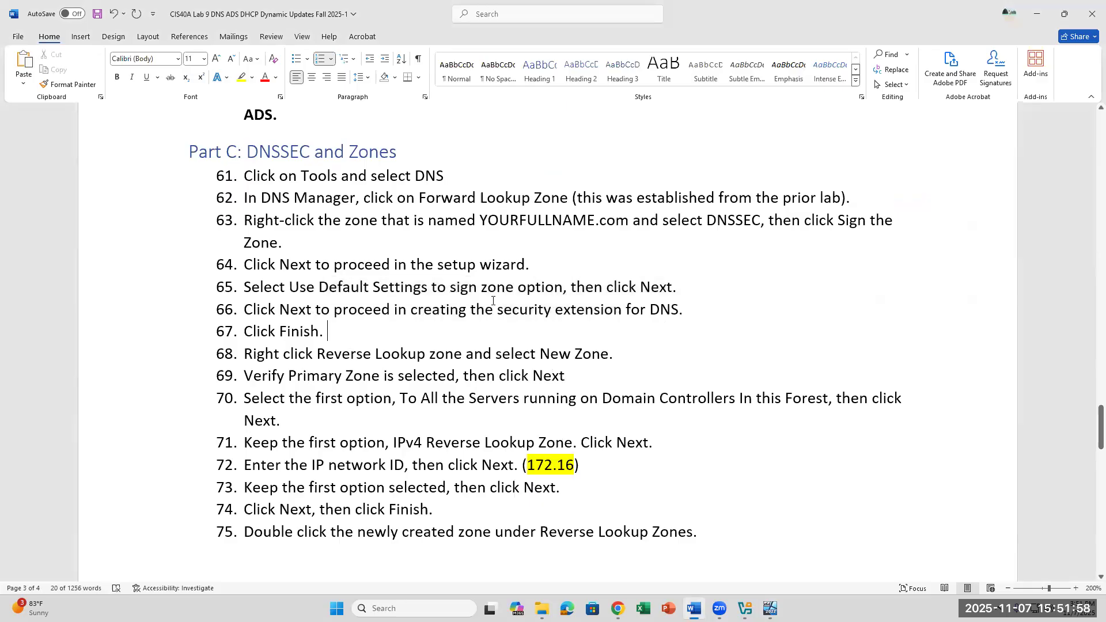
{"action": "left_click", "coordinate": [698, 307]}
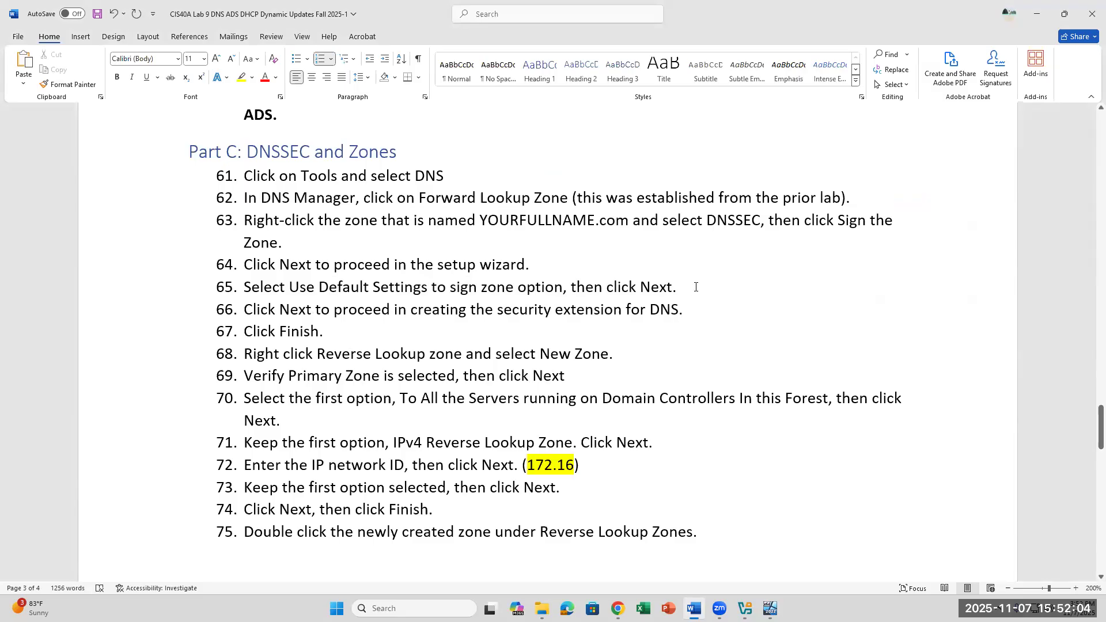
{"action": "type", "text": "Clcik"}
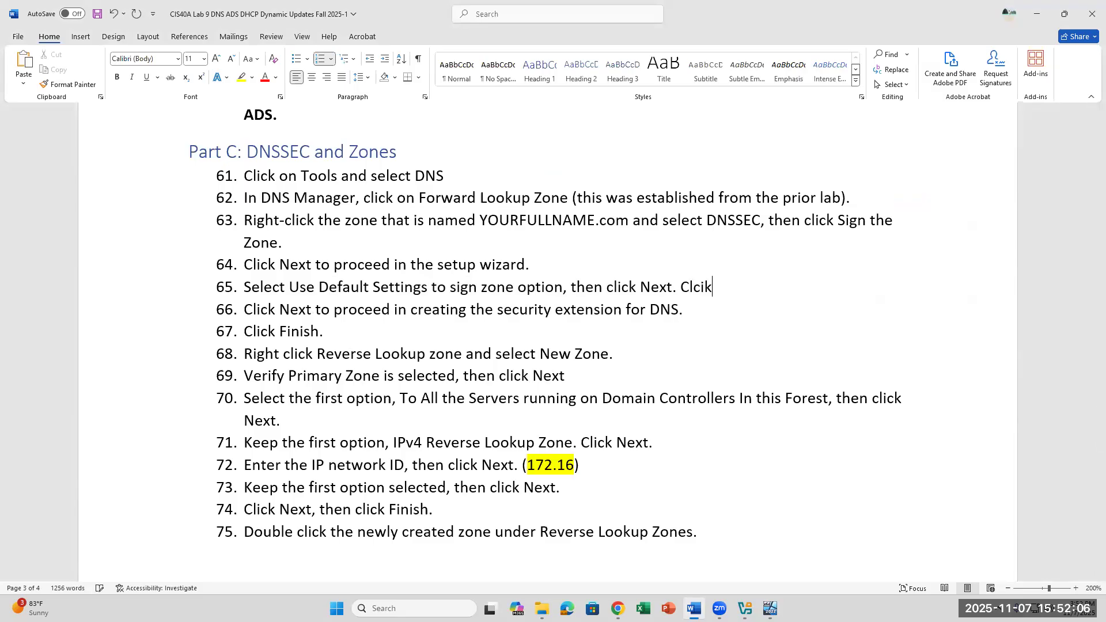
{"action": "key", "text": "BackSpace"}
{"action": "key", "text": "BackSpace"}
{"action": "type", "text": "ick Add Key and se"}
{"action": "key", "text": "BackSpace"}
{"action": "key", "text": "BackSpace"}
{"action": "type", "text": "keep th"}
{"action": "key", "text": "BackSpace"}
{"action": "type", "text": "e "}
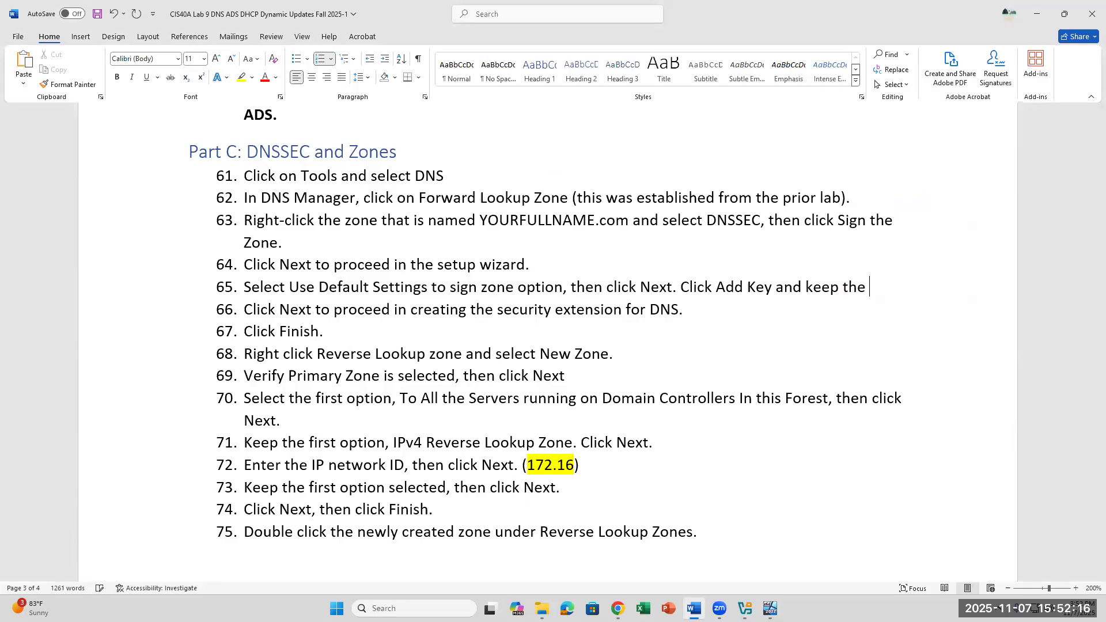
{"action": "type", "text": "1st "}
{"action": "type", "text": "option se"}
{"action": "type", "text": "lect"}
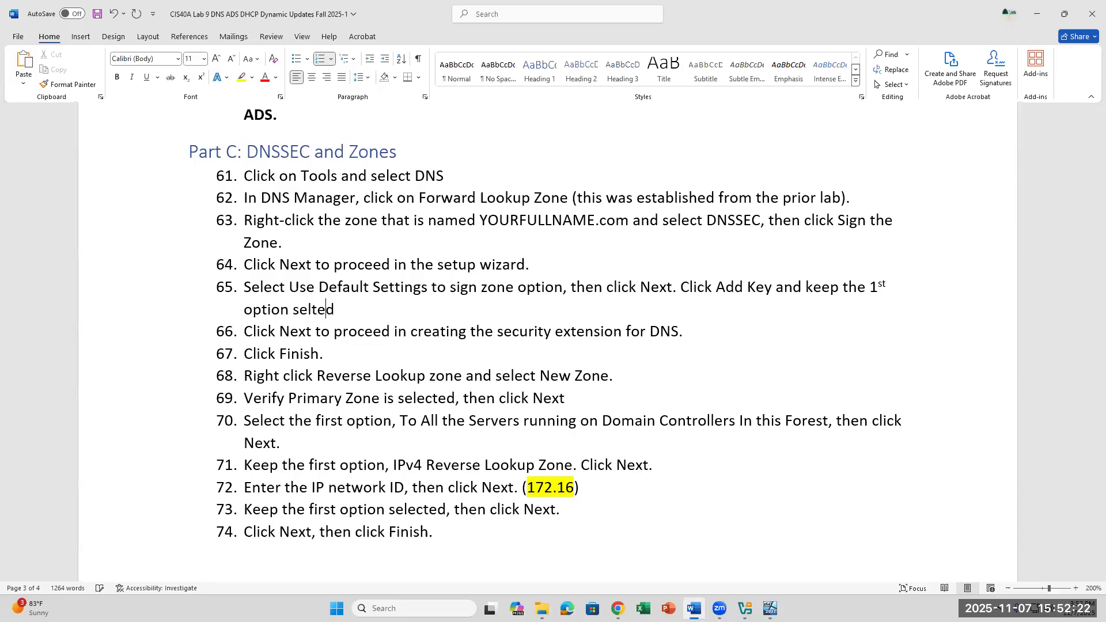
{"action": "type", "text": "ed,"}
{"action": "key", "text": "BackSpace"}
{"action": "key", "text": "BackSpace"}
{"action": "type", "text": "."}
{"action": "key", "text": "BackSpace"}
{"action": "type", "text": "(Generate new signing)"}
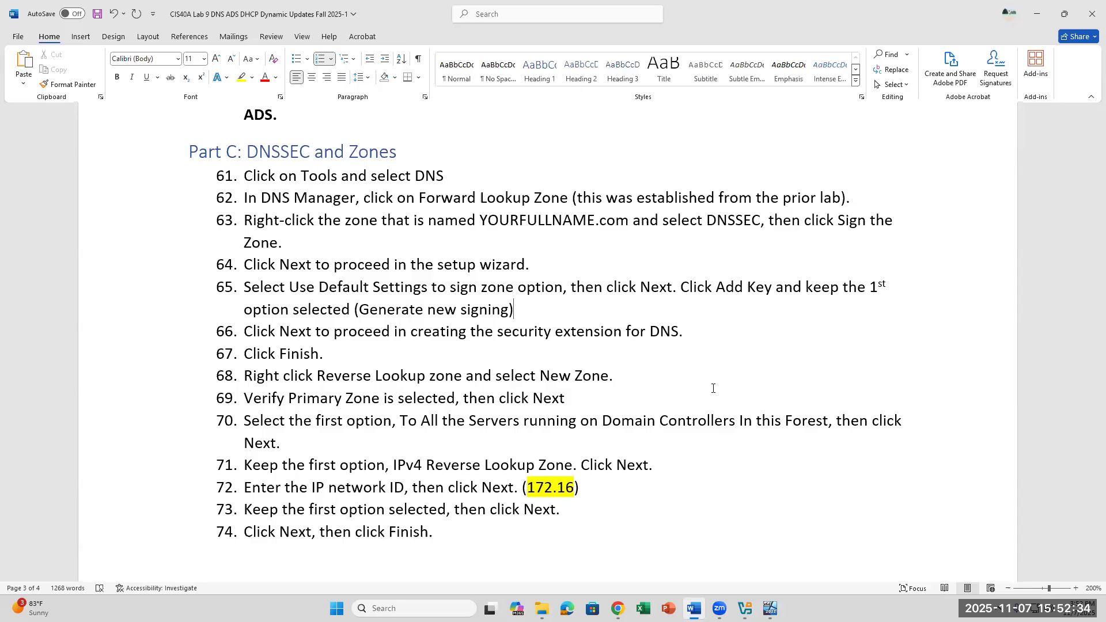
{"action": "type", "text": ". Keep all def"}
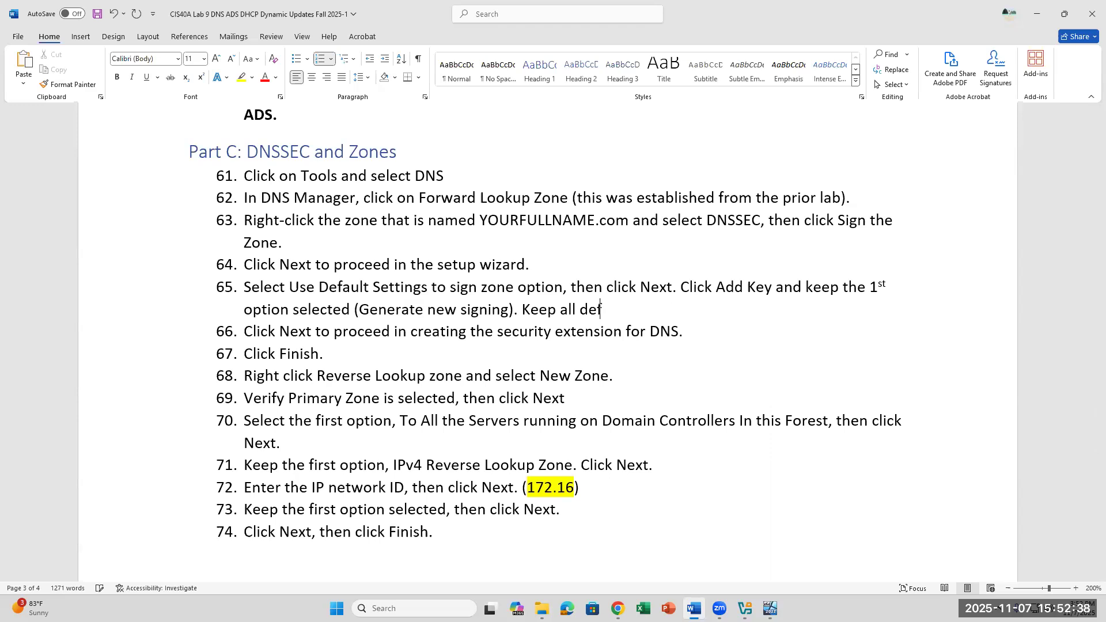
{"action": "type", "text": "ault settings and"}
{"action": "type", "text": " procee"}
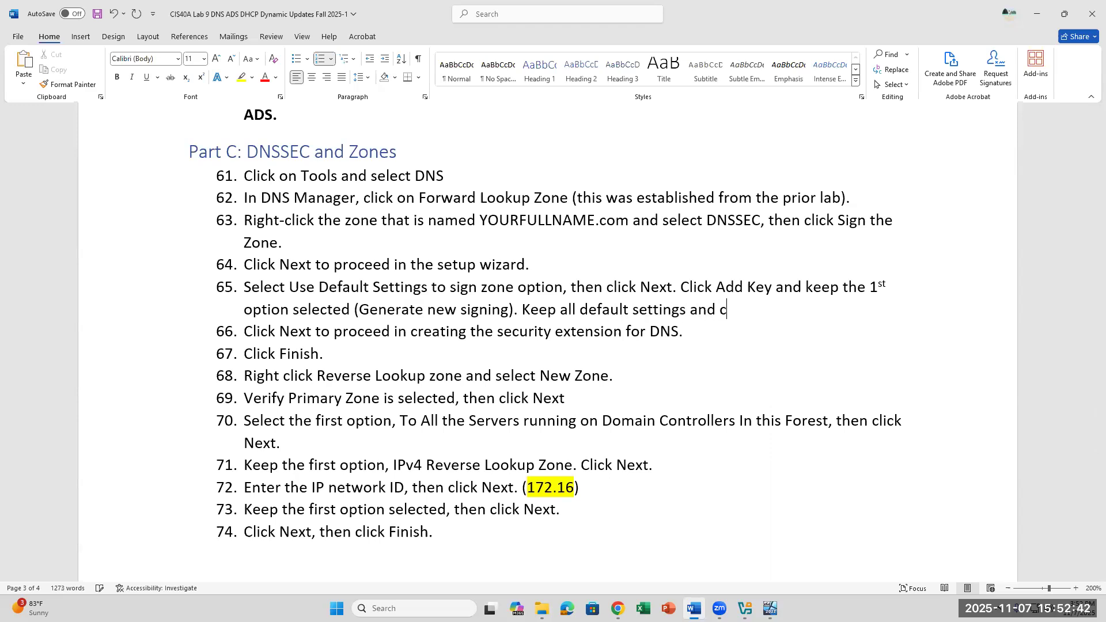
{"action": "type", "text": "d,"}
{"action": "type", "text": " by clicki"}
{"action": "type", "text": "ng Ok."}
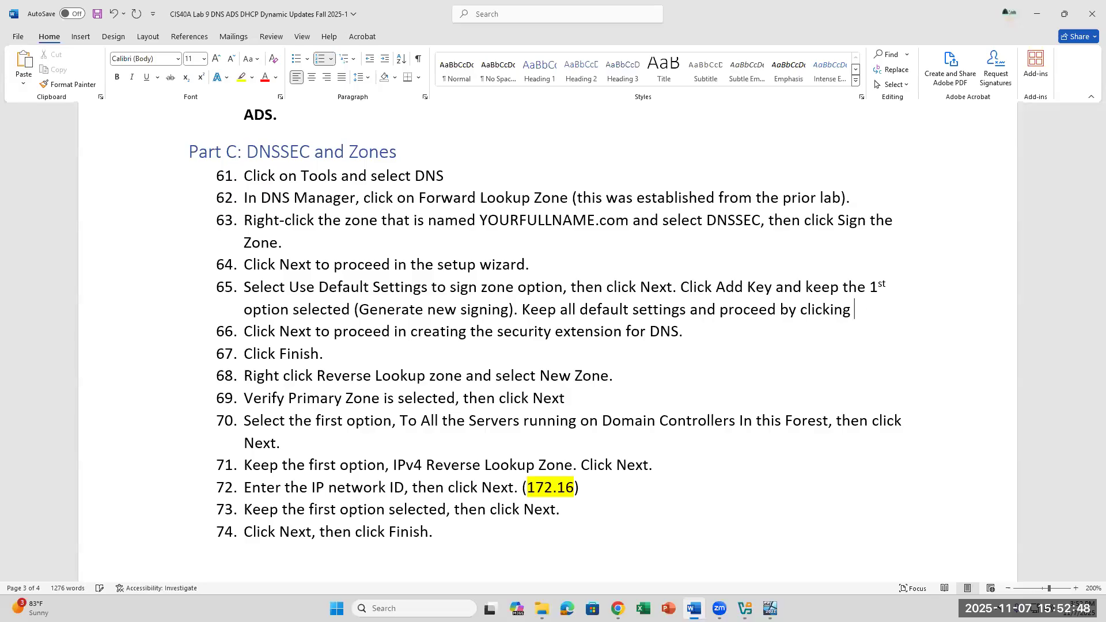
{"action": "key", "text": "BackSpace"}
{"action": "key", "text": "BackSpace"}
{"action": "type", "text": "K."}
Step: Recheck the key signing key pages, then delete the word 'Key' from step 65 in the instructions
{"action": "left_click", "coordinate": [771, 609]}
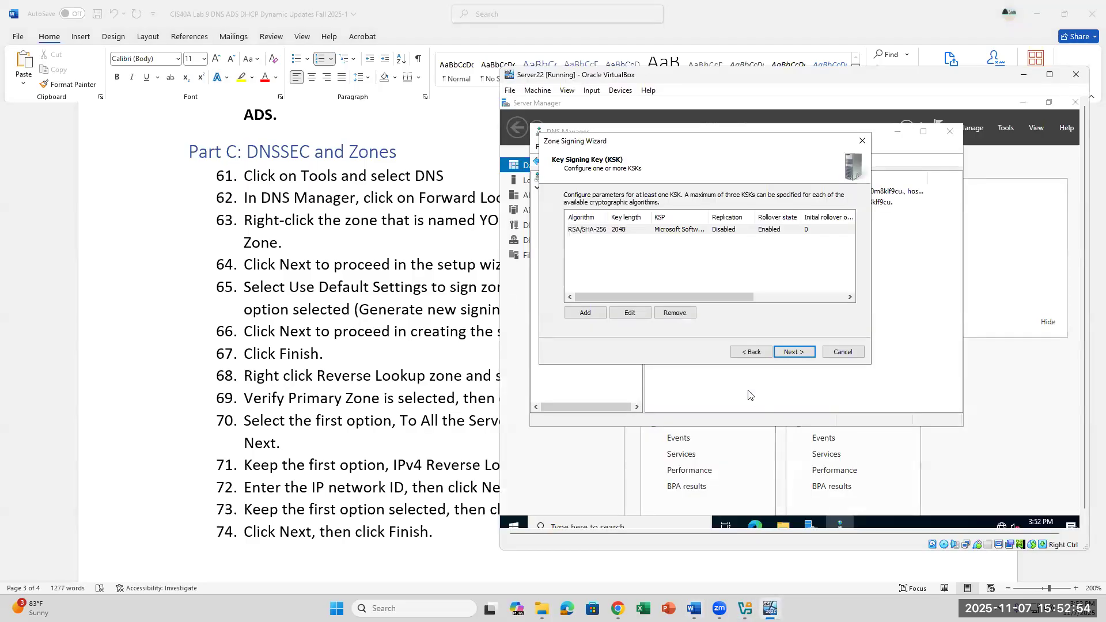
{"action": "left_click", "coordinate": [744, 354]}
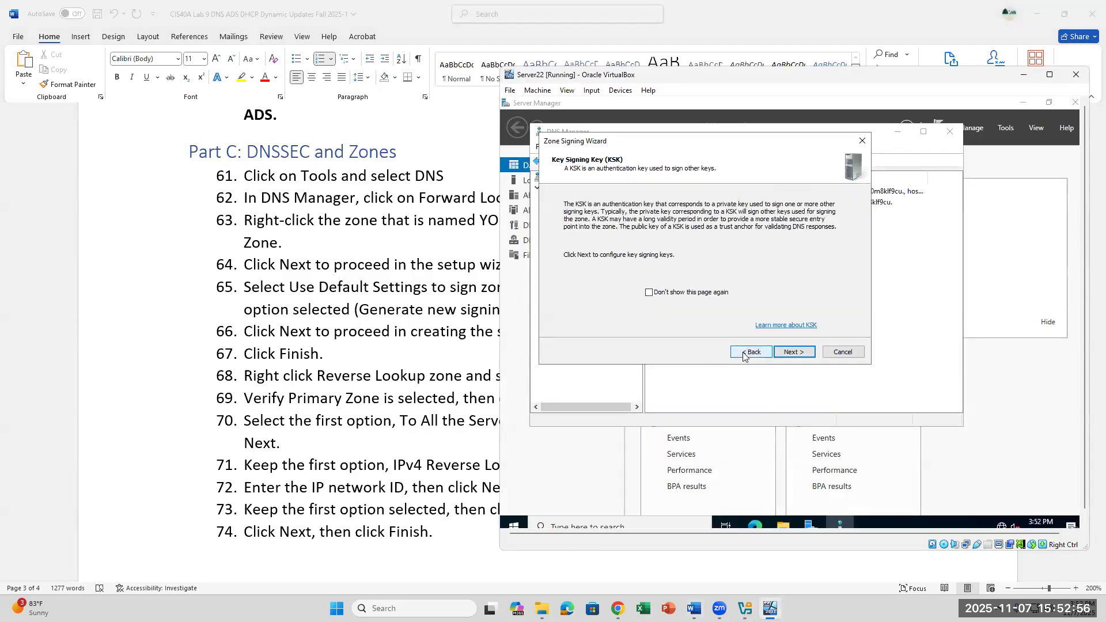
{"action": "left_click", "coordinate": [793, 353]}
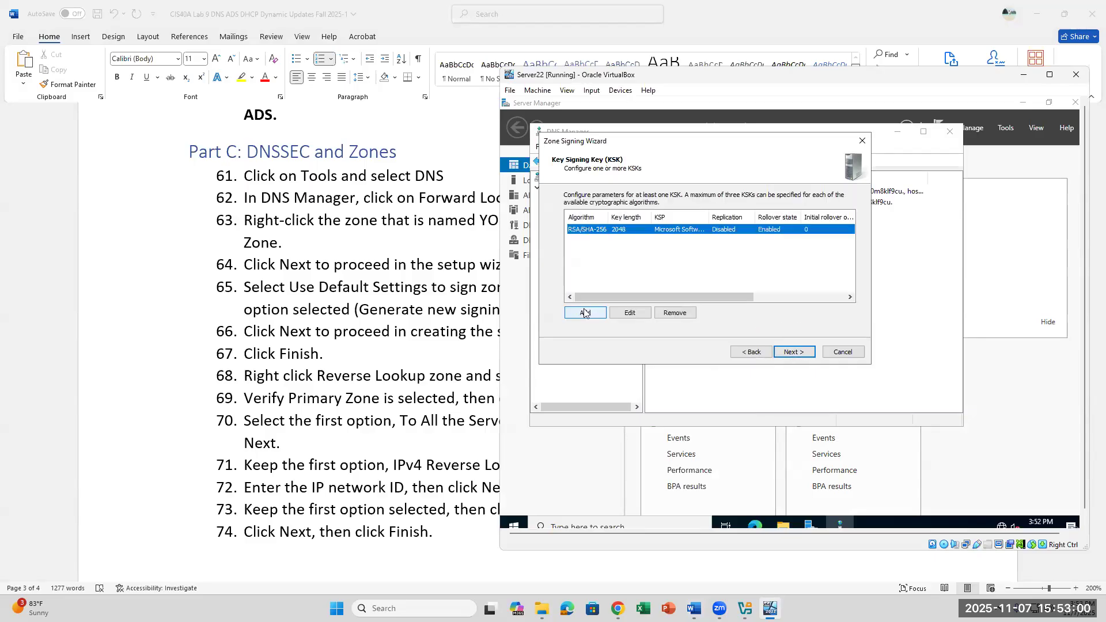
{"action": "left_click", "coordinate": [401, 333]}
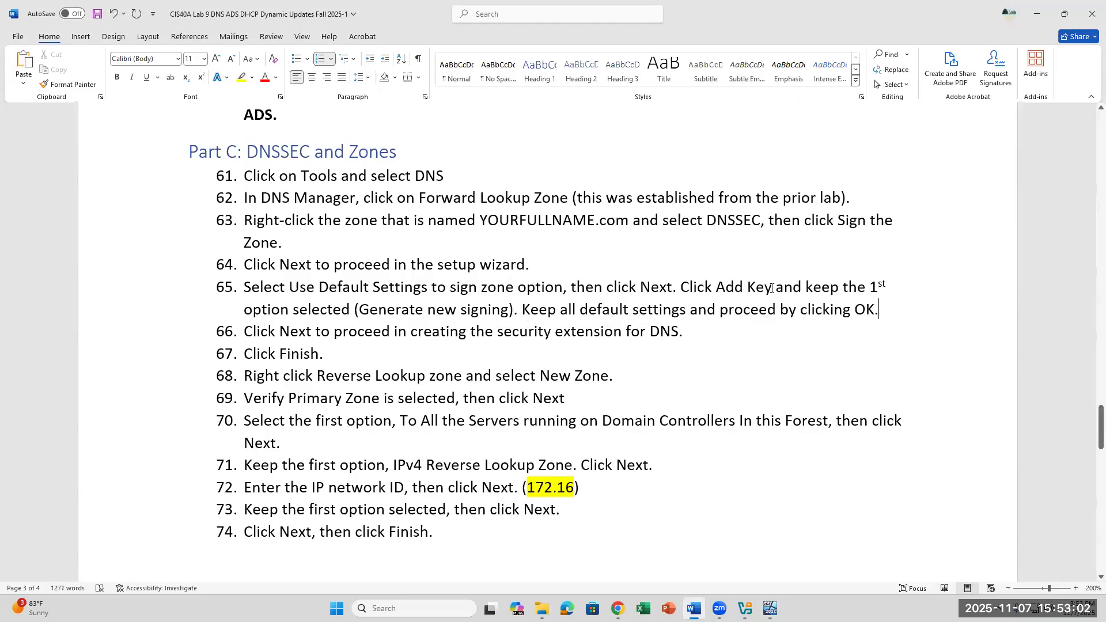
{"action": "key", "text": "BackSpace"}
{"action": "key", "text": "BackSpace"}
{"action": "key", "text": "BackSpace"}
{"action": "key", "text": "BackSpace"}
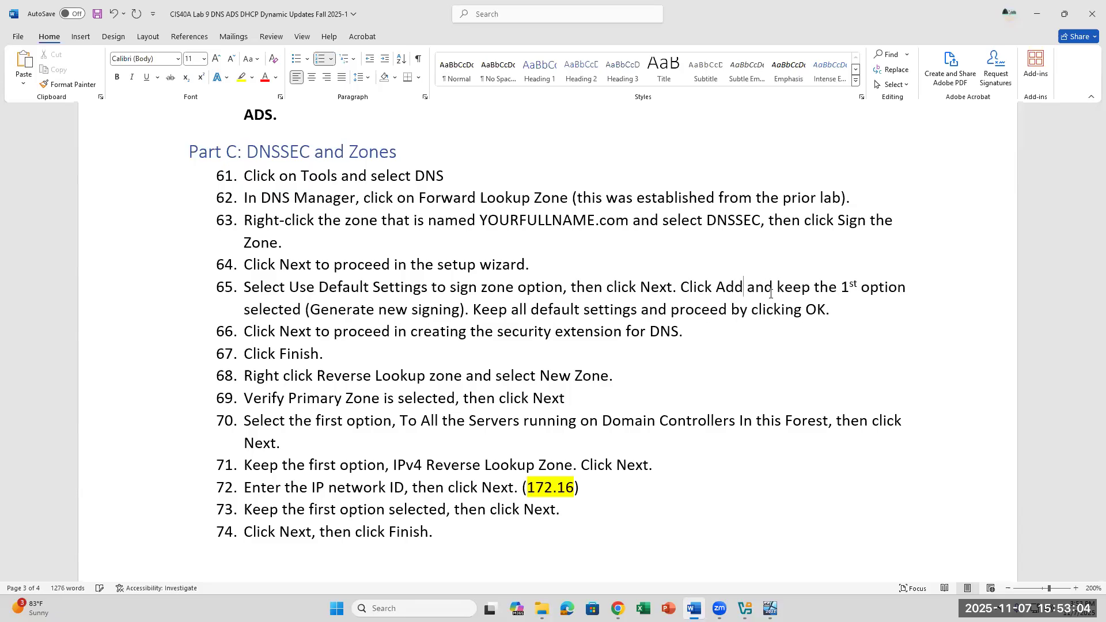
Step: Add a second default RSA/SHA-256 2048-bit key signing key and advance to the ZSK page
{"action": "left_click", "coordinate": [771, 608]}
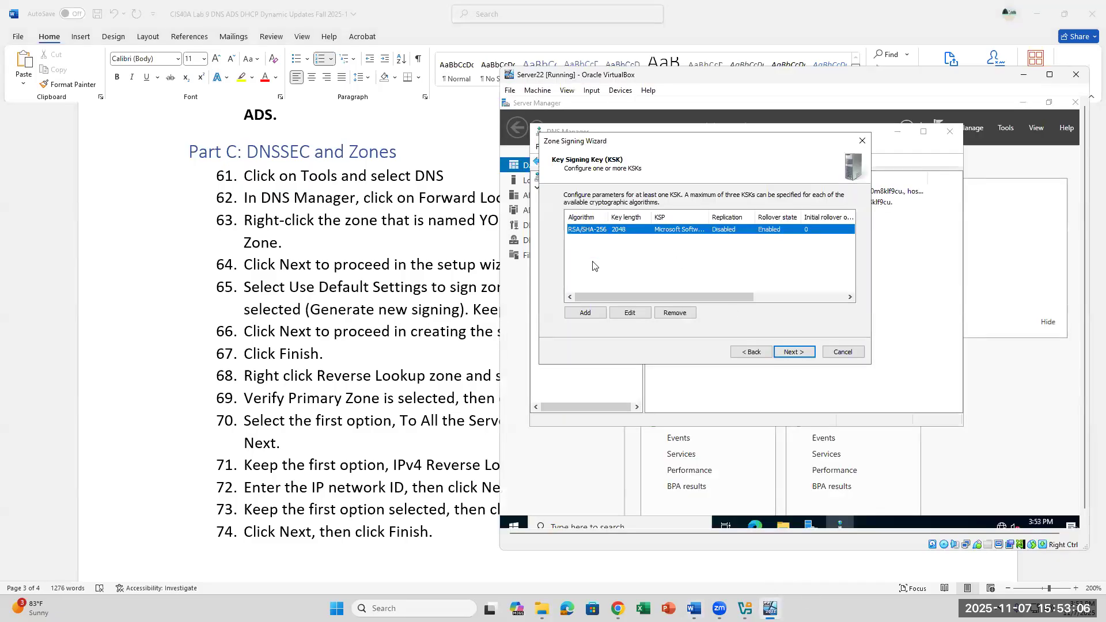
{"action": "left_click", "coordinate": [593, 315]}
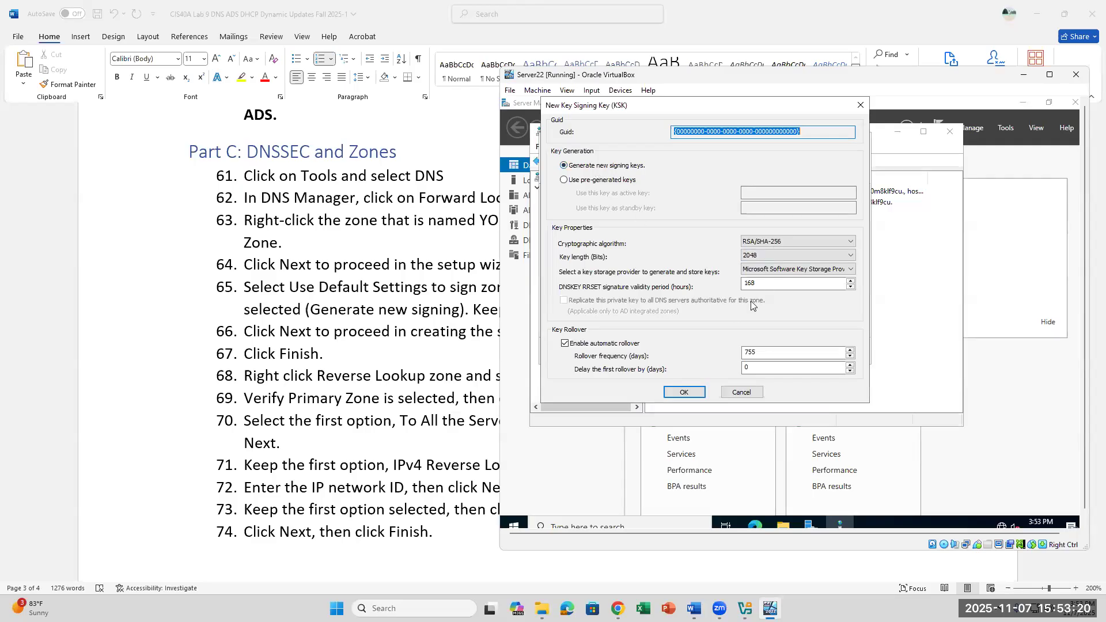
{"action": "left_click", "coordinate": [682, 391]}
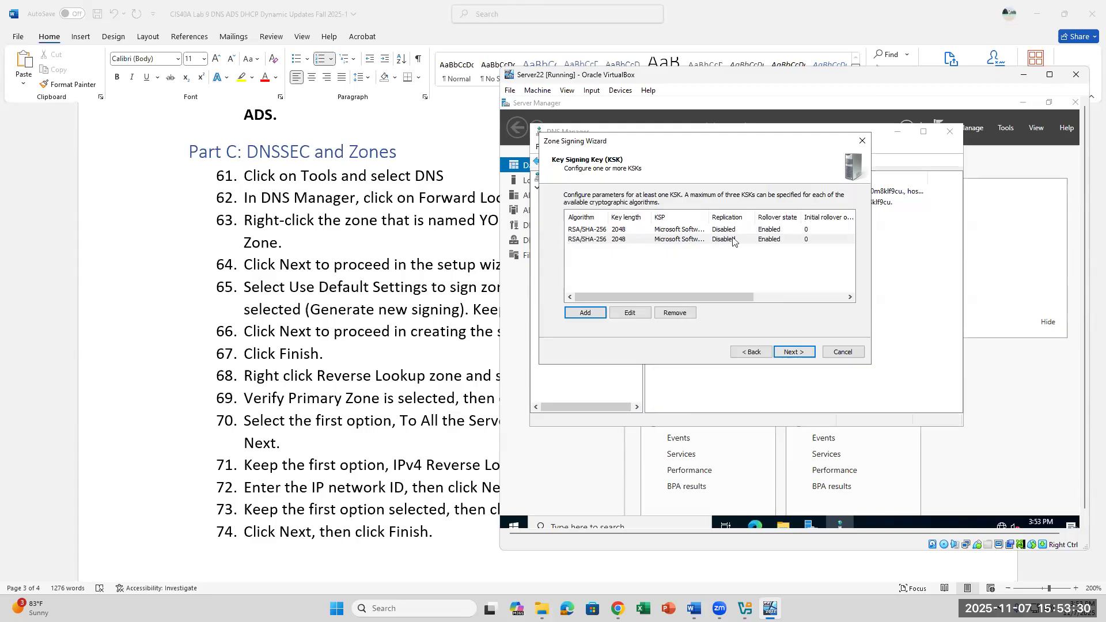
{"action": "left_click", "coordinate": [614, 232]}
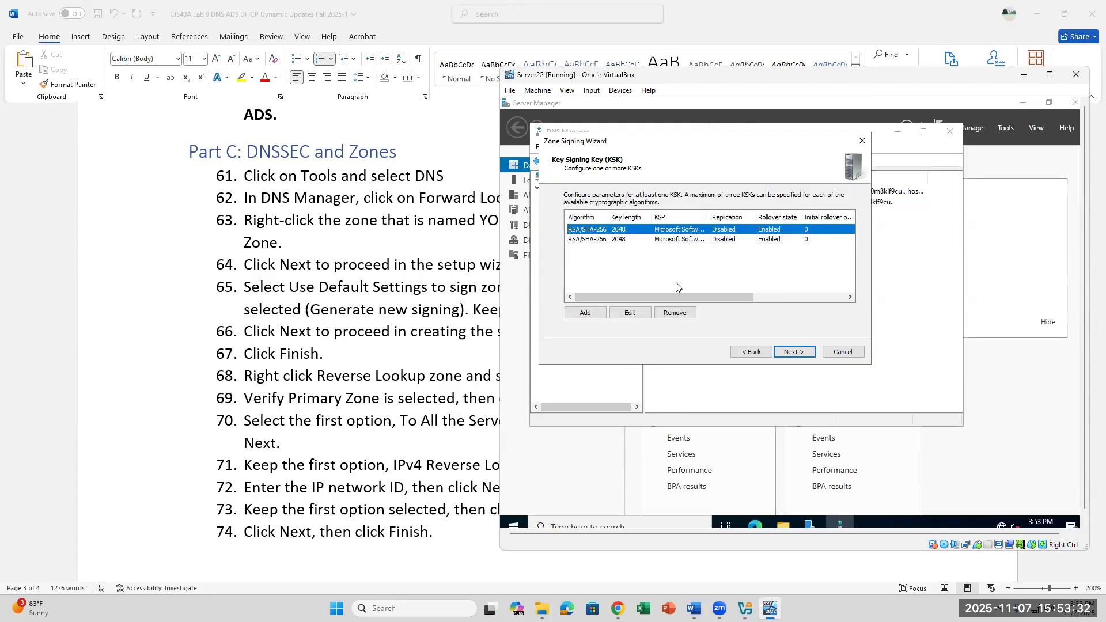
{"action": "left_click", "coordinate": [798, 353]}
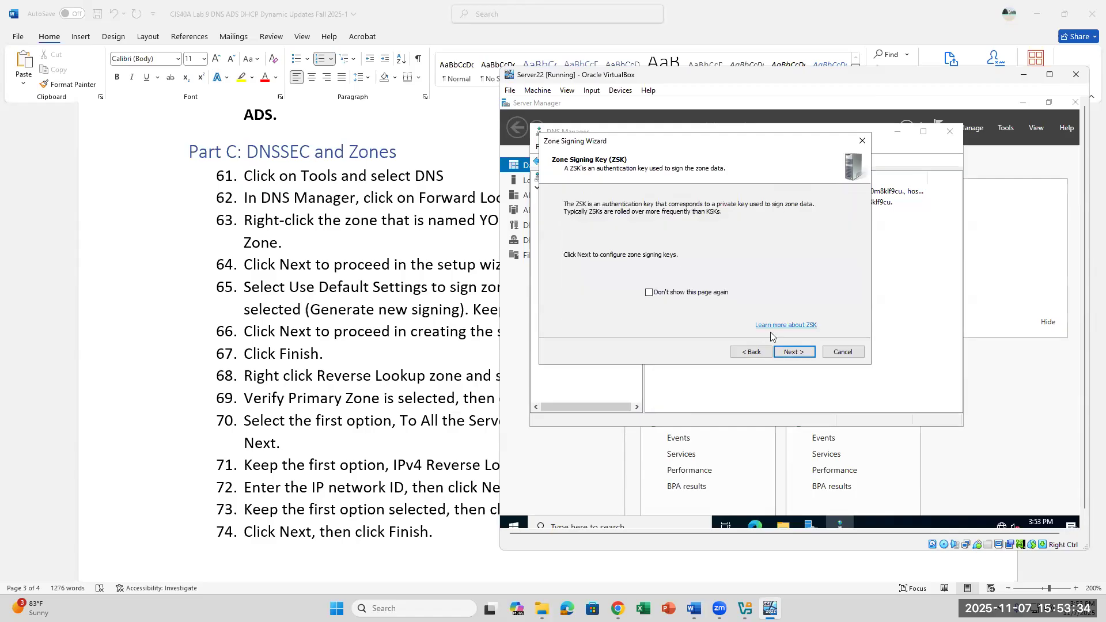
Step: Add a 1024-bit RSA/SHA-256 zone signing key with default settings, then proceed to NSEC settings
{"action": "left_click", "coordinate": [788, 349]}
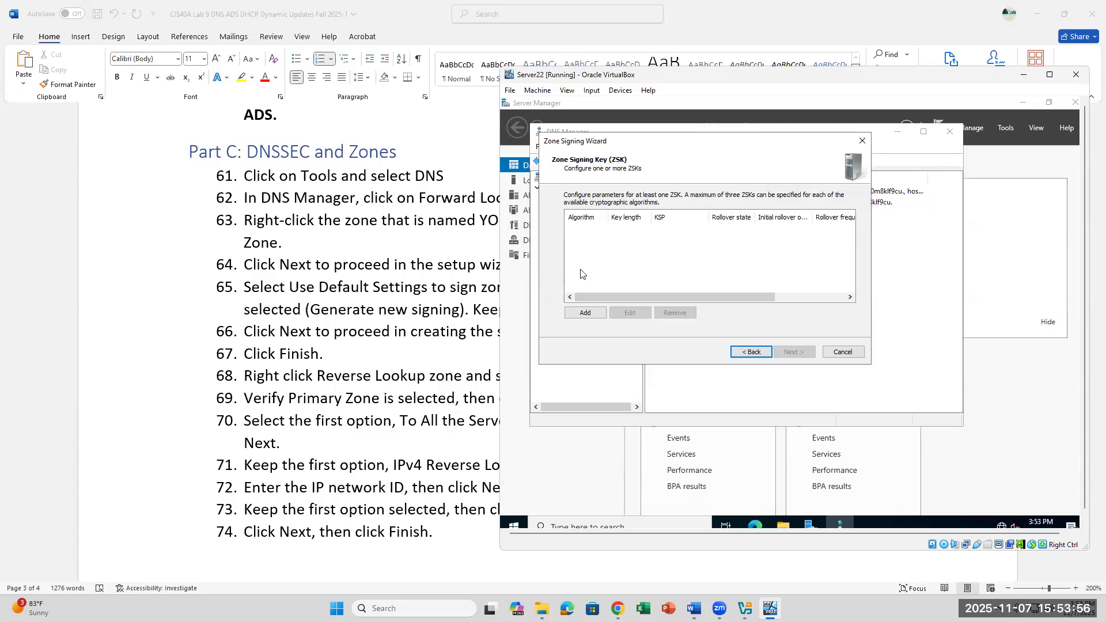
{"action": "left_click", "coordinate": [579, 316]}
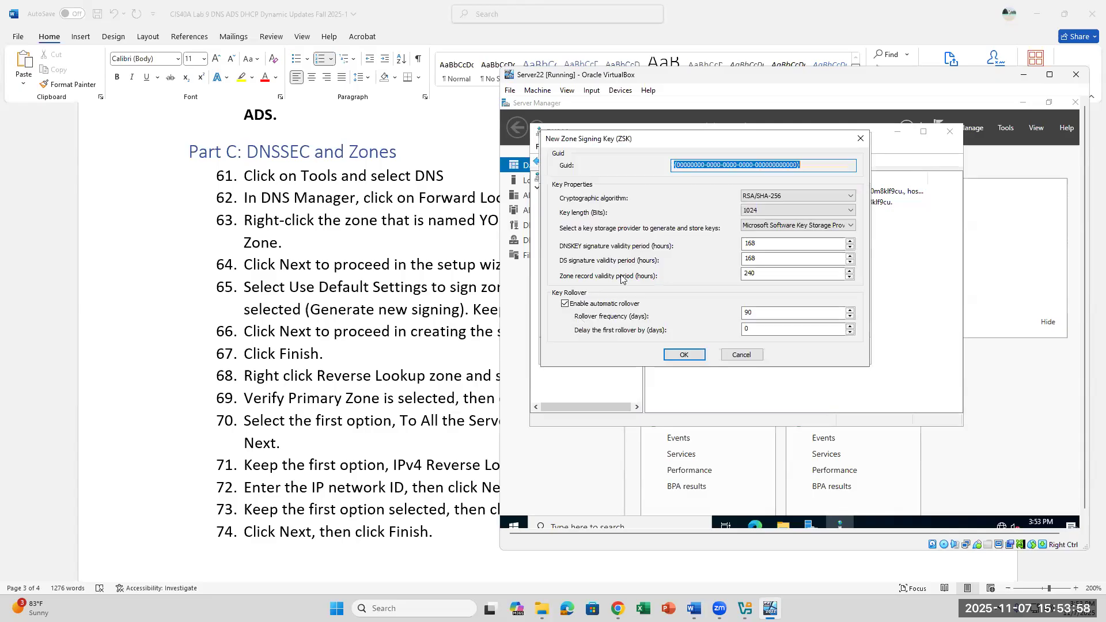
{"action": "left_click", "coordinate": [693, 356]}
{"action": "left_click", "coordinate": [634, 231]}
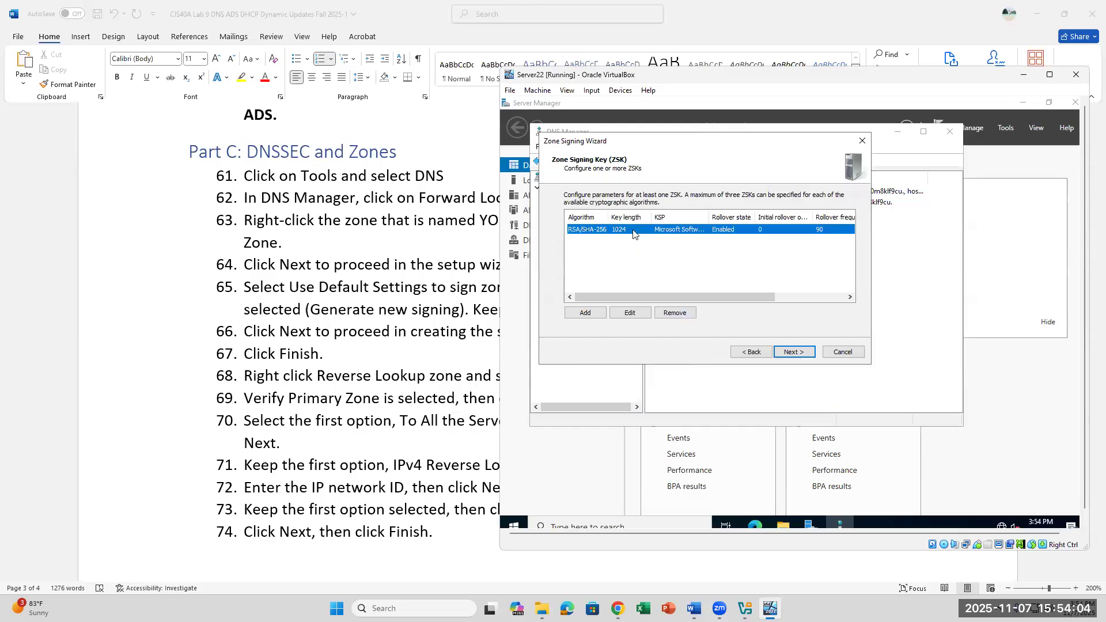
{"action": "left_click", "coordinate": [794, 352]}
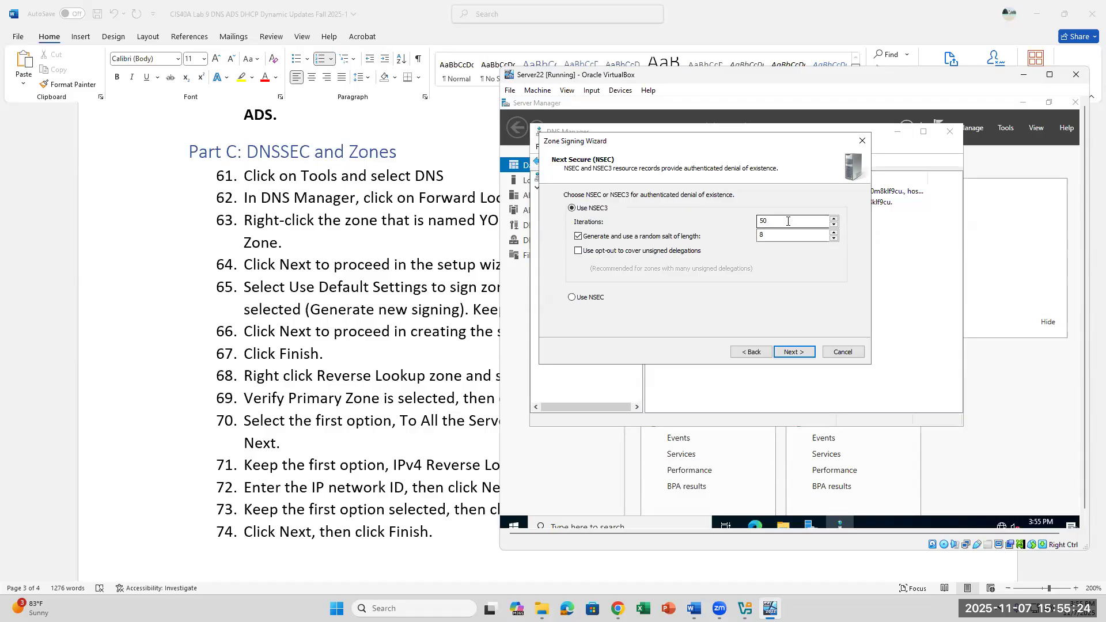
Step: Accept NSEC3 with 50 iterations and an 8-length salt, proceeding to Trust Anchors
{"action": "left_click", "coordinate": [796, 351]}
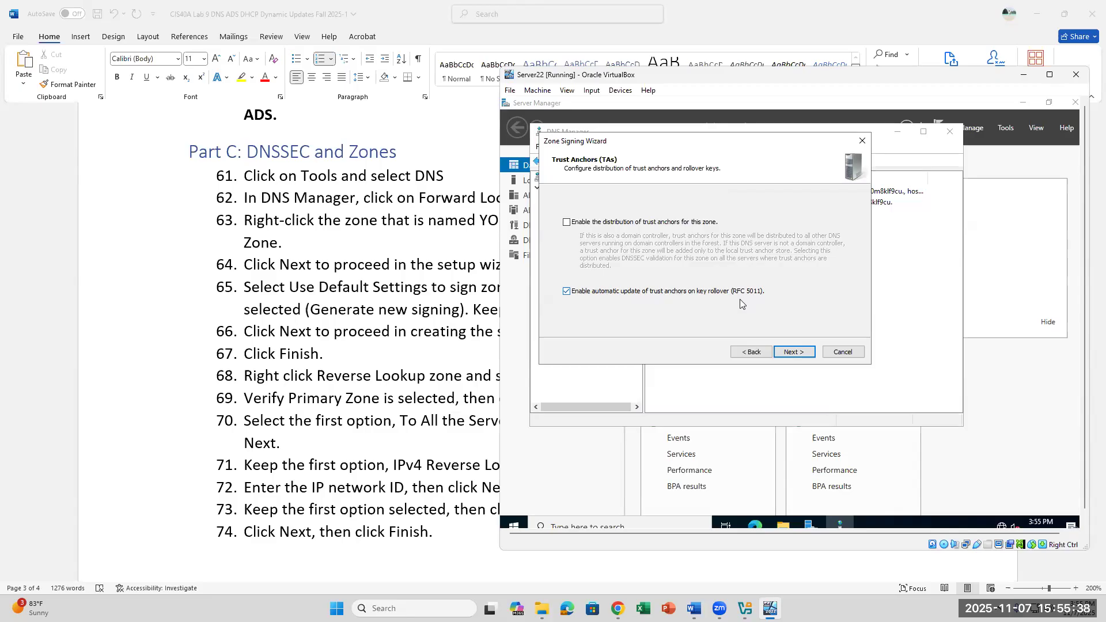
Step: Keep default signing parameters (DS record TTL 3600, polling period 12), sign the zone and close the wizard
{"action": "left_click", "coordinate": [799, 356]}
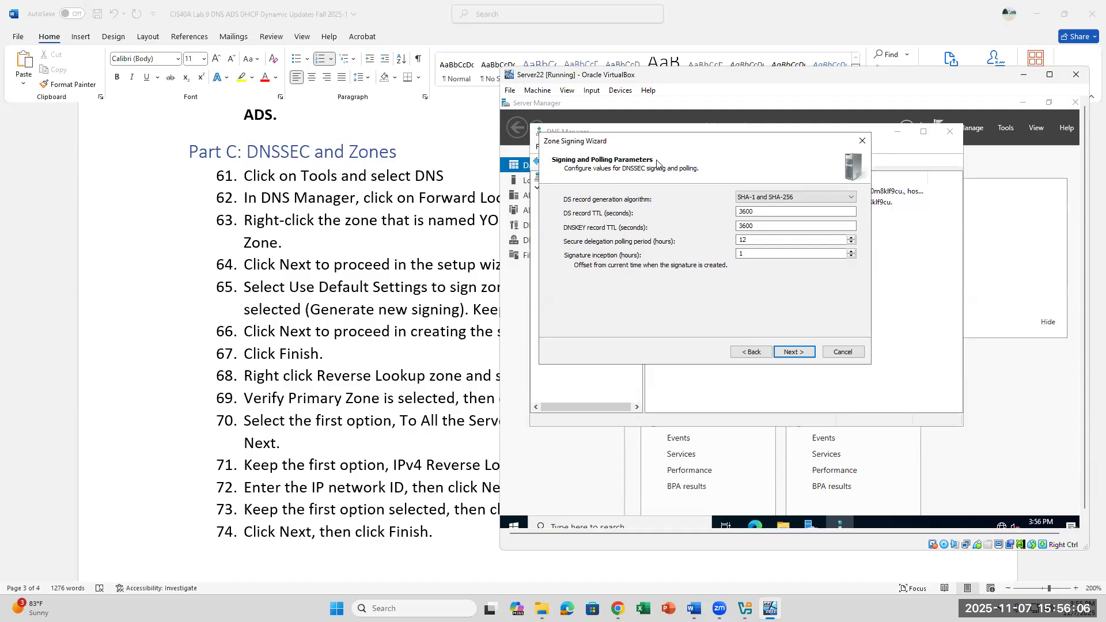
{"action": "double_click", "coordinate": [756, 213]}
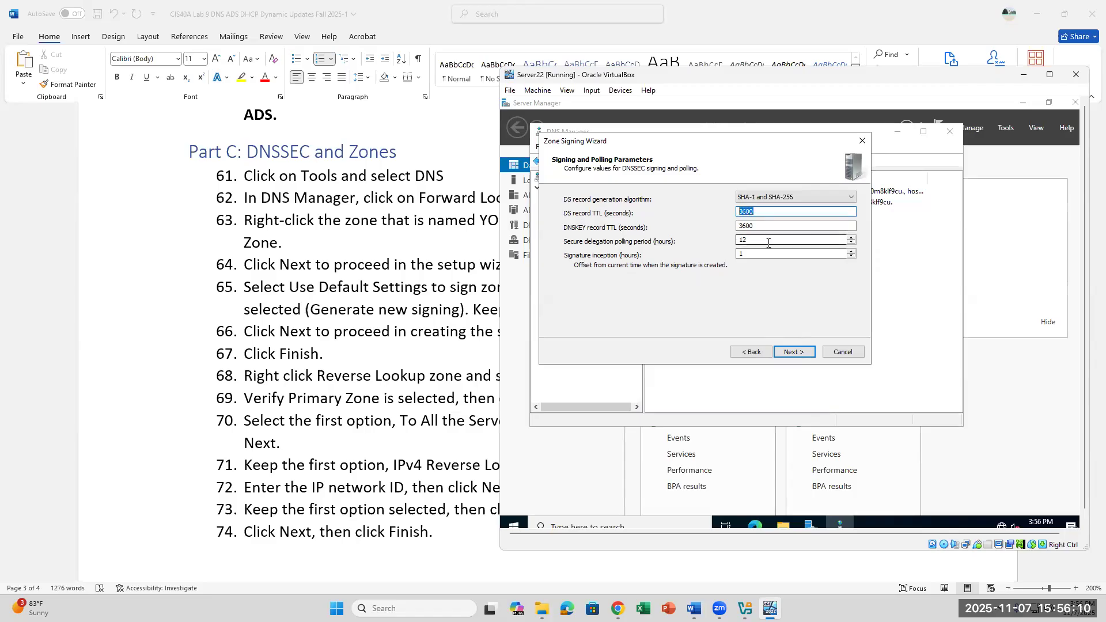
{"action": "double_click", "coordinate": [768, 243]}
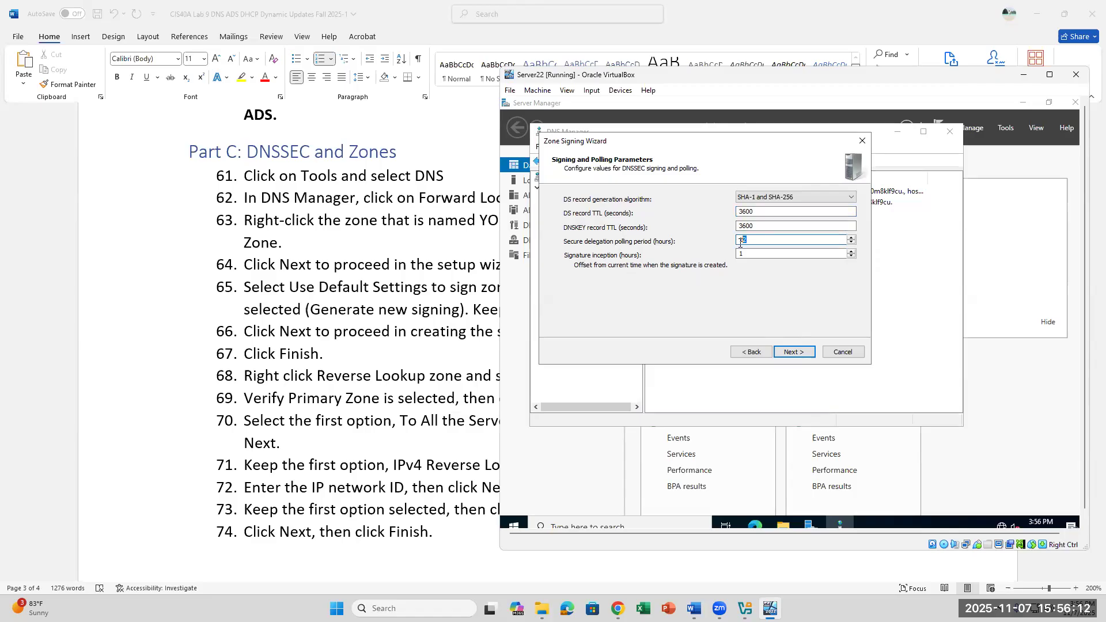
{"action": "left_click", "coordinate": [793, 355]}
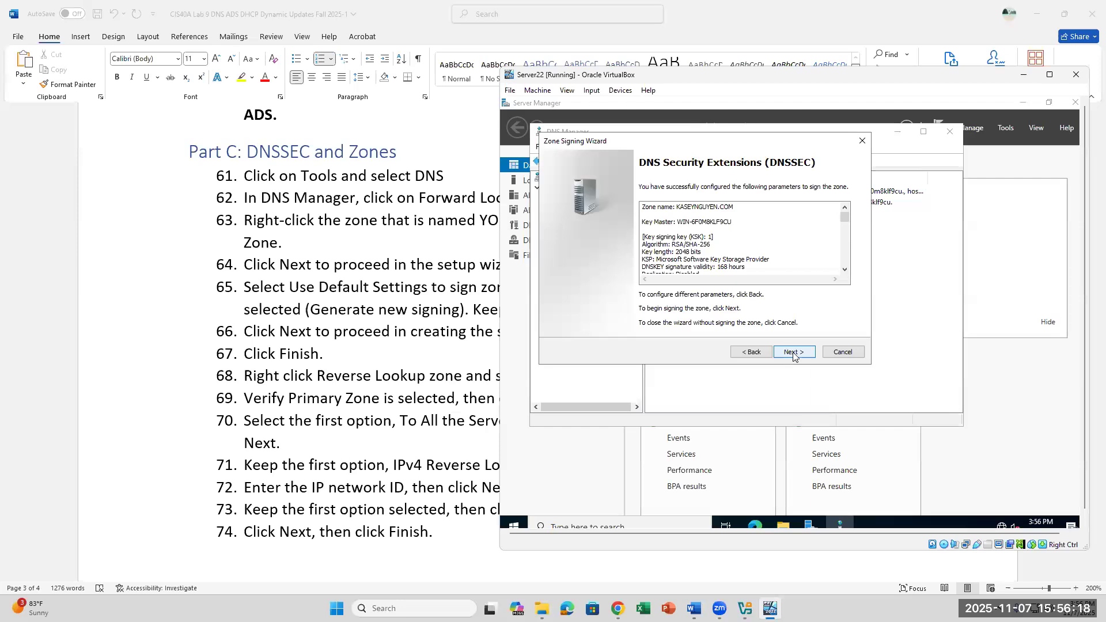
{"action": "left_click", "coordinate": [793, 352]}
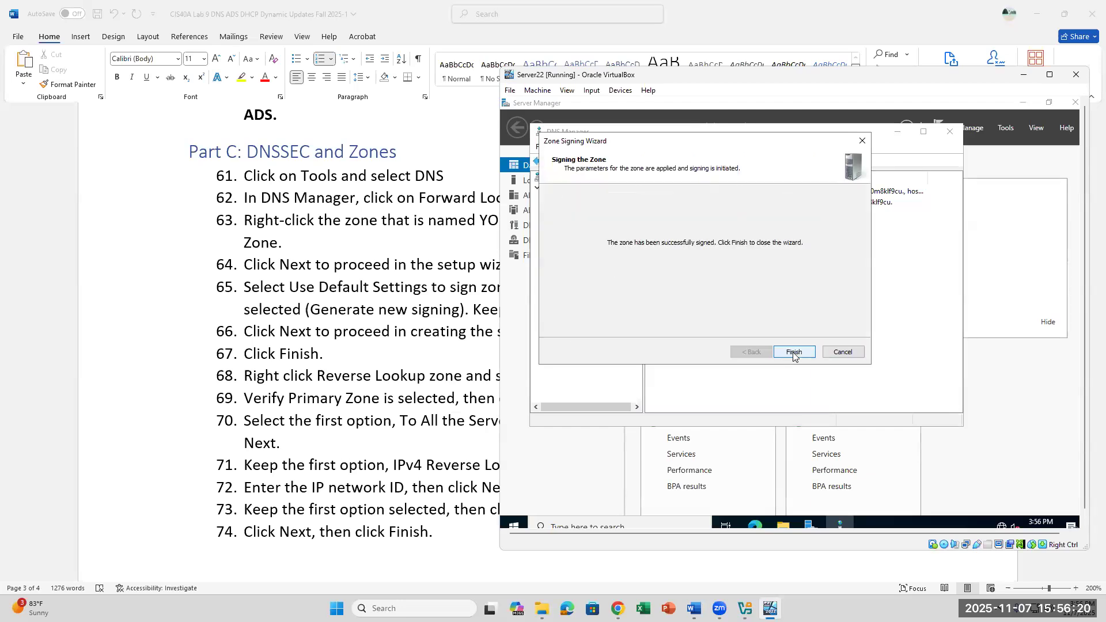
{"action": "left_click", "coordinate": [794, 352]}
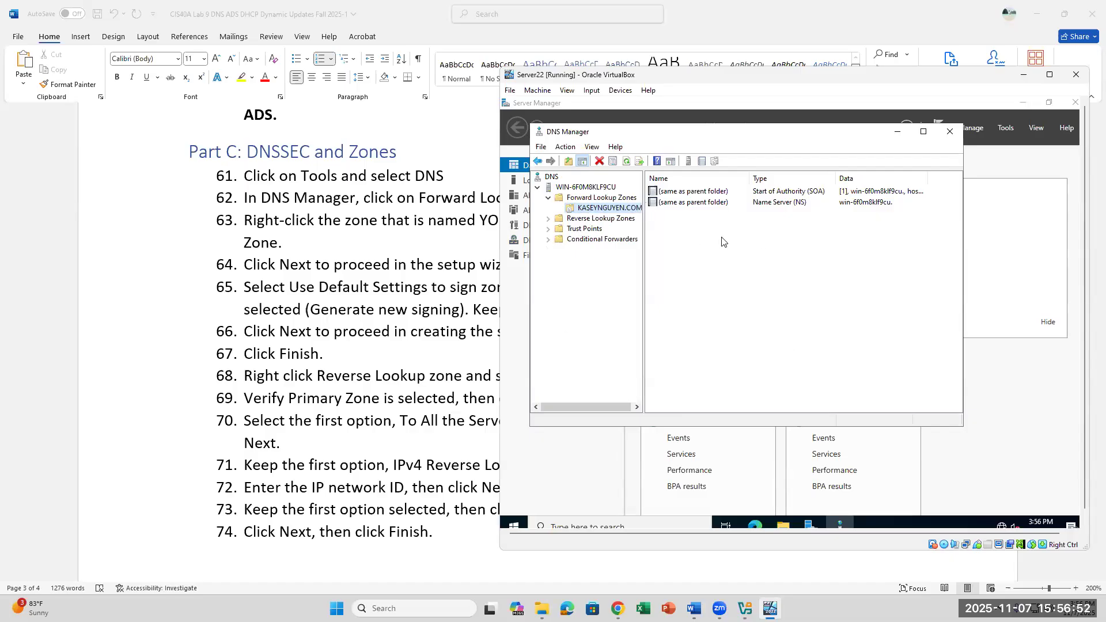
Step: Mark step 67's Finish text in the instructions, then show Reverse Lookup Zones in Server22's DNS Manager
{"action": "left_click", "coordinate": [386, 373]}
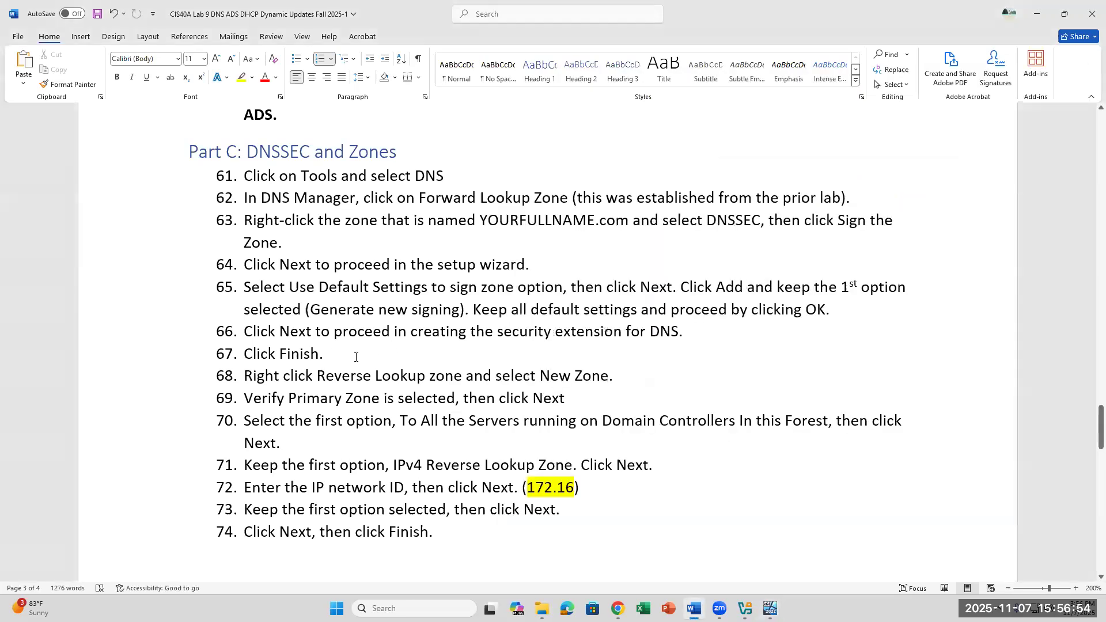
{"action": "left_click_drag", "start_coordinate": [345, 355], "coordinate": [279, 354]}
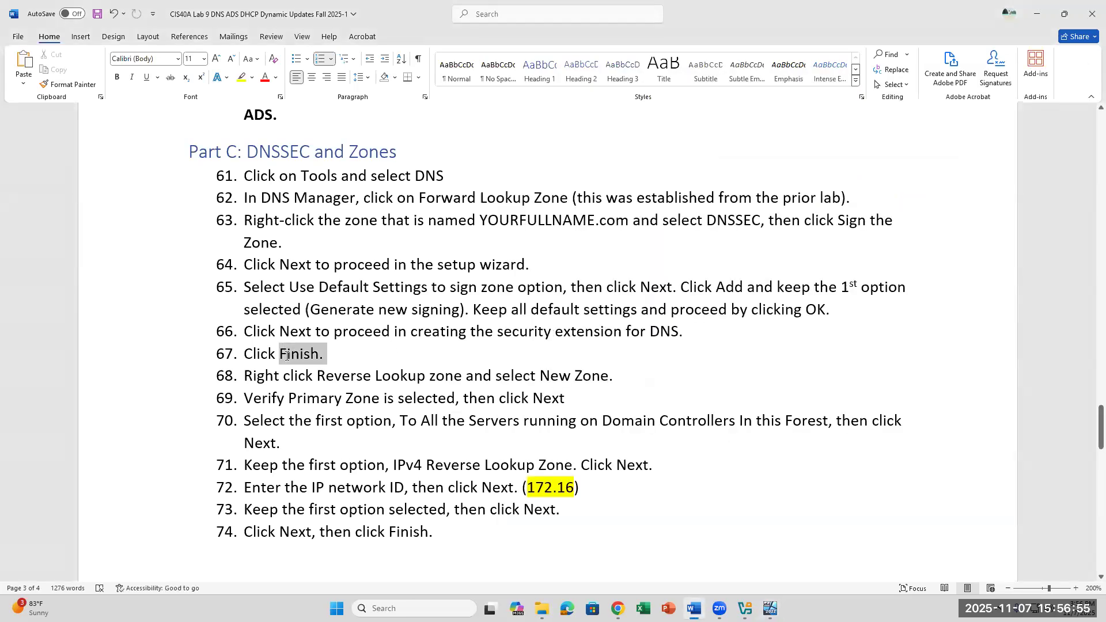
{"action": "left_click", "coordinate": [503, 376]}
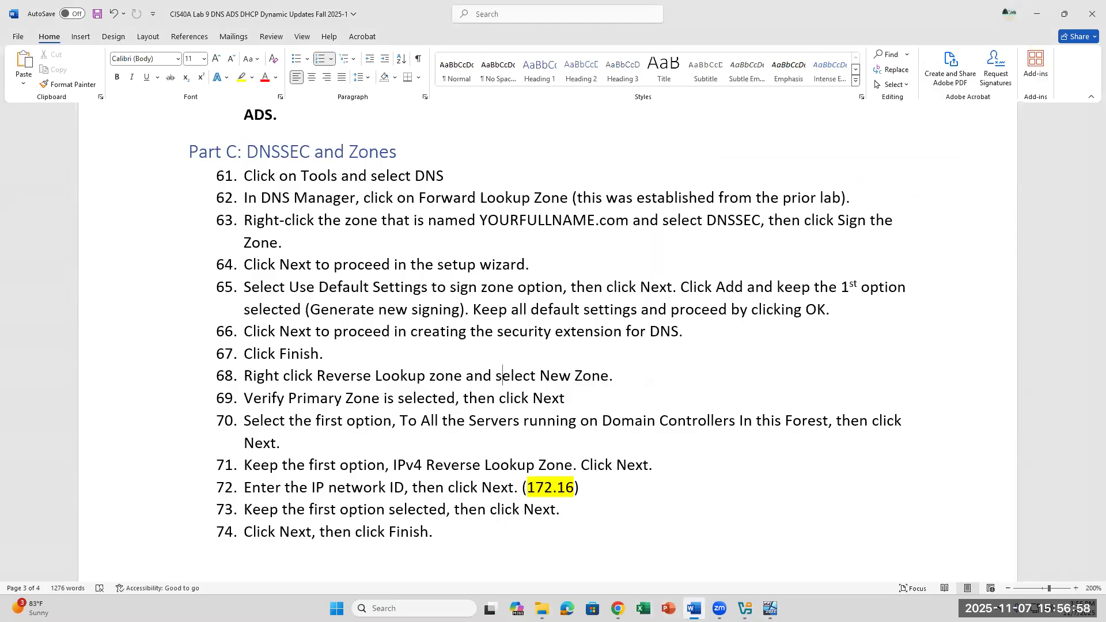
{"action": "left_click", "coordinate": [770, 608]}
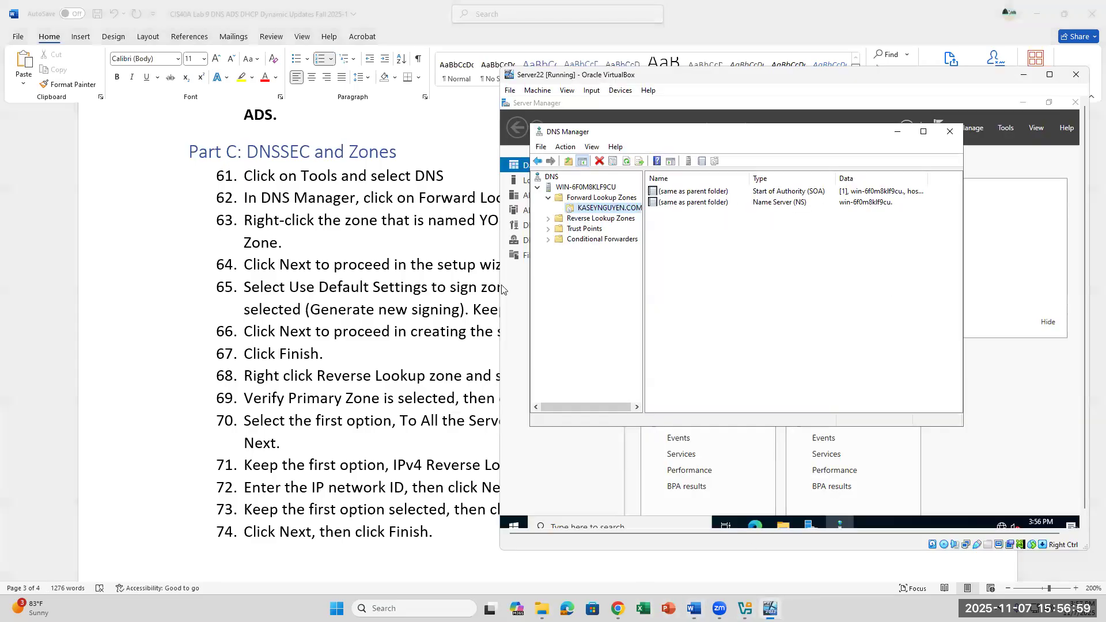
{"action": "left_click", "coordinate": [597, 220]}
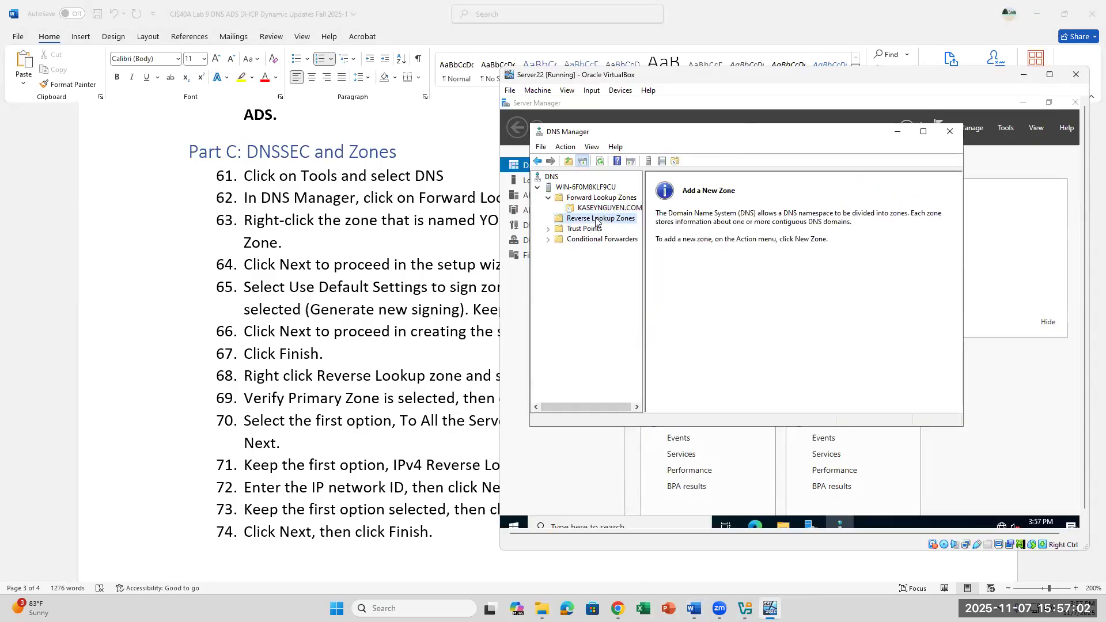
Step: Launch the New Zone Wizard on Reverse Lookup Zones and choose a Primary zone
{"action": "right_click", "coordinate": [597, 221]}
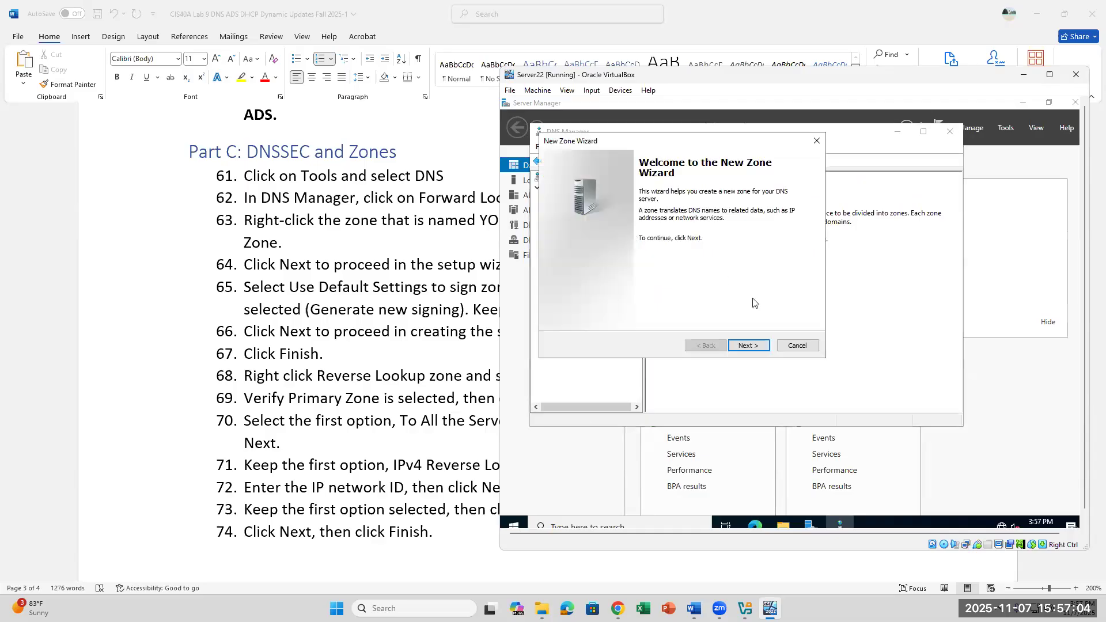
{"action": "left_click_drag", "start_coordinate": [694, 145], "coordinate": [832, 247]}
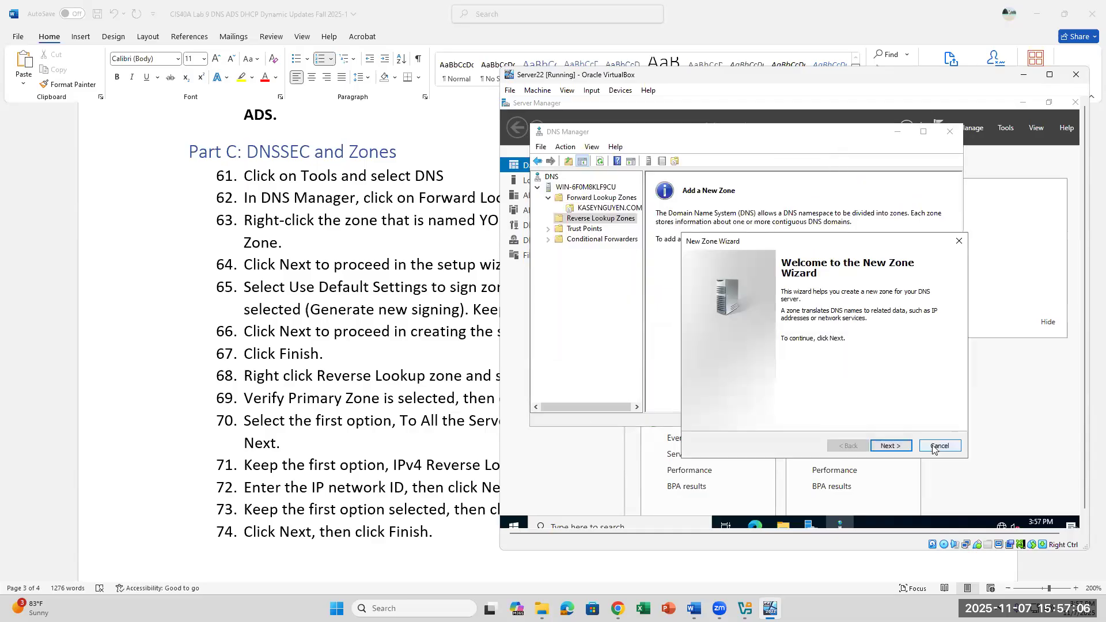
{"action": "left_click", "coordinate": [894, 446]}
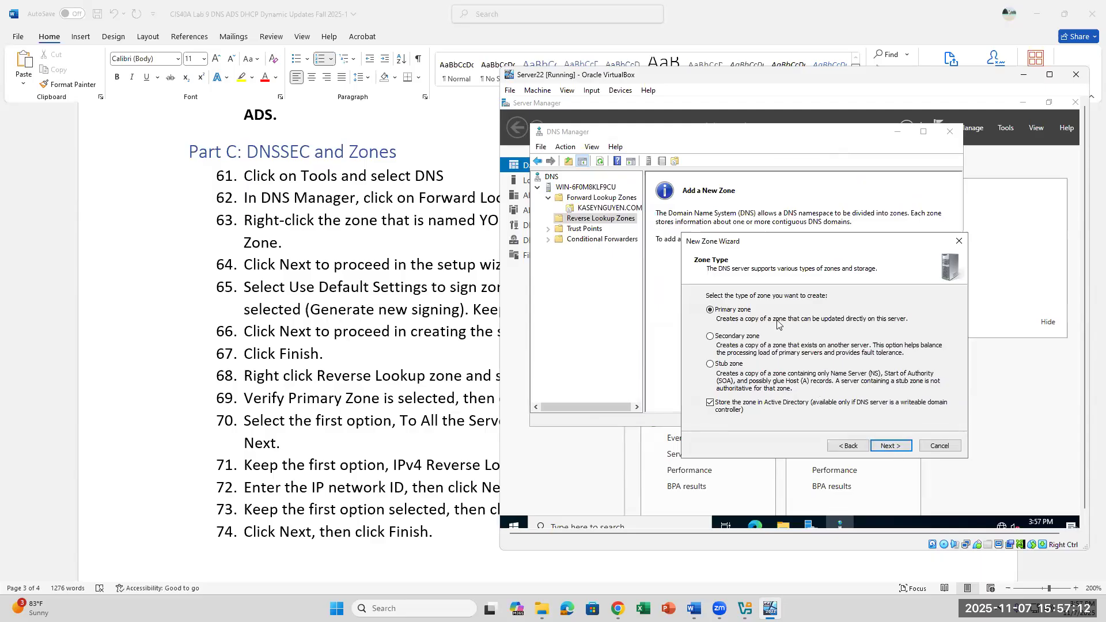
{"action": "left_click", "coordinate": [897, 448]}
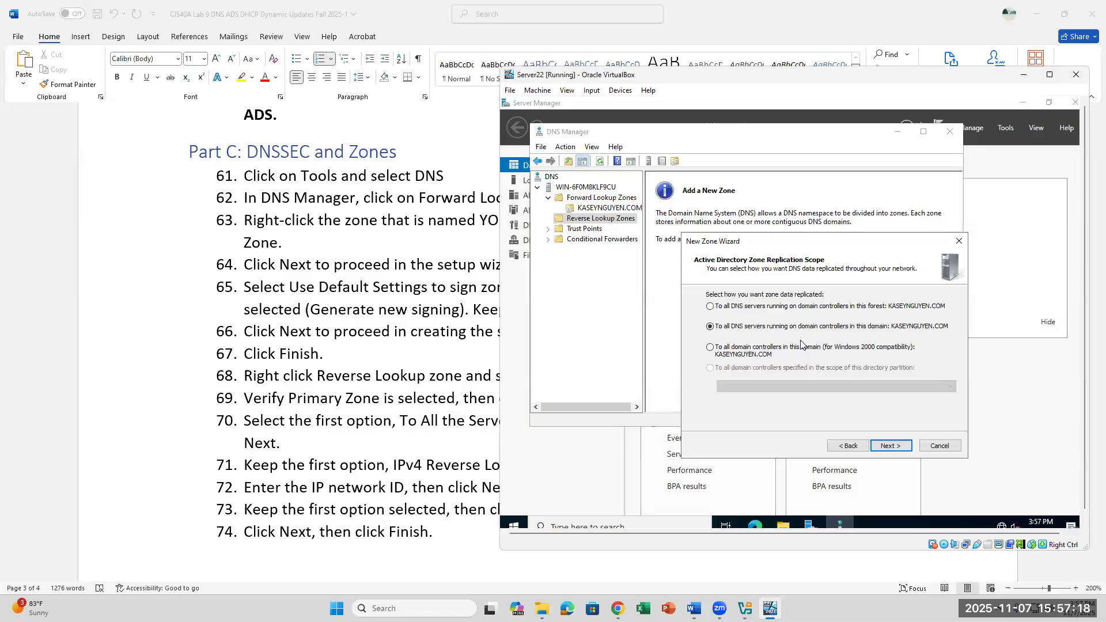
Step: Check step 70's replication option, then accept domain-wide replication and IPv4 reverse lookup
{"action": "left_click", "coordinate": [354, 412]}
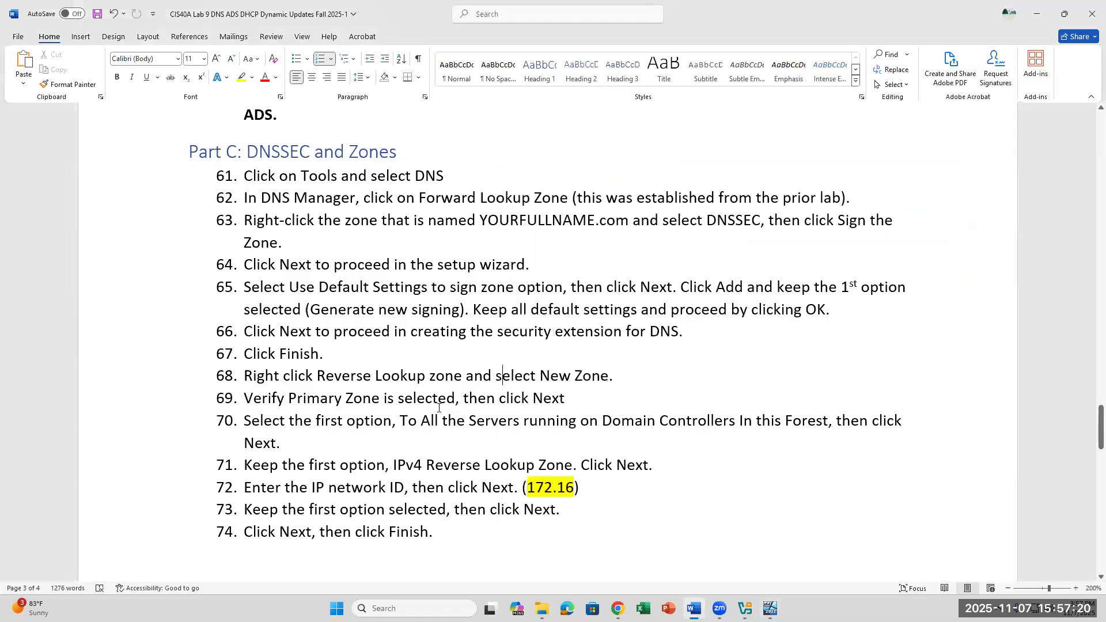
{"action": "left_click_drag", "start_coordinate": [401, 423], "coordinate": [859, 421]}
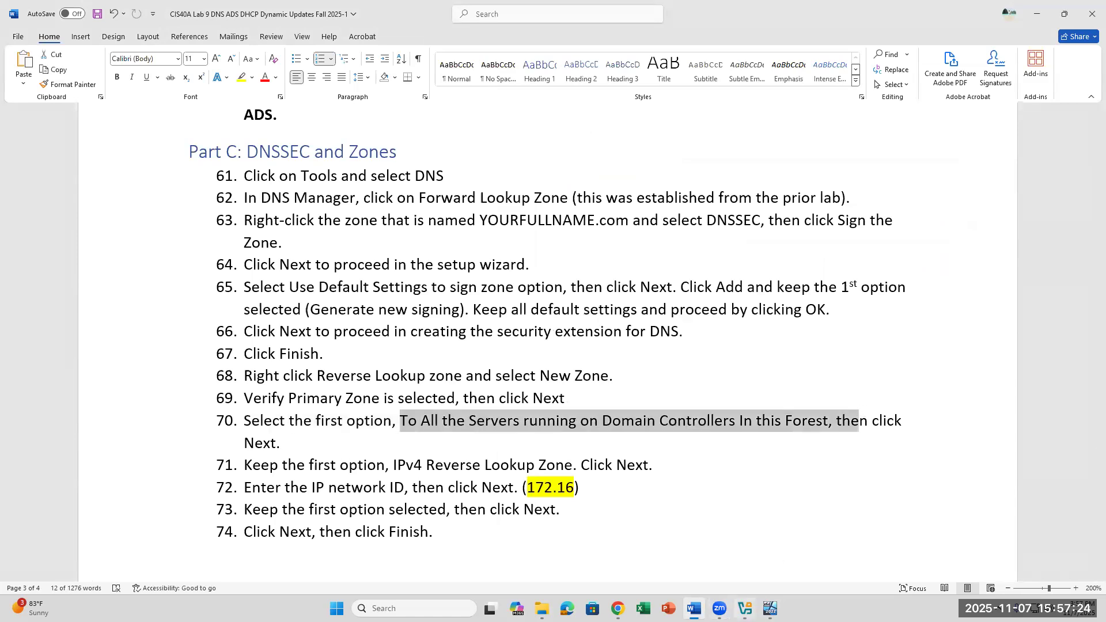
{"action": "left_click", "coordinate": [771, 608]}
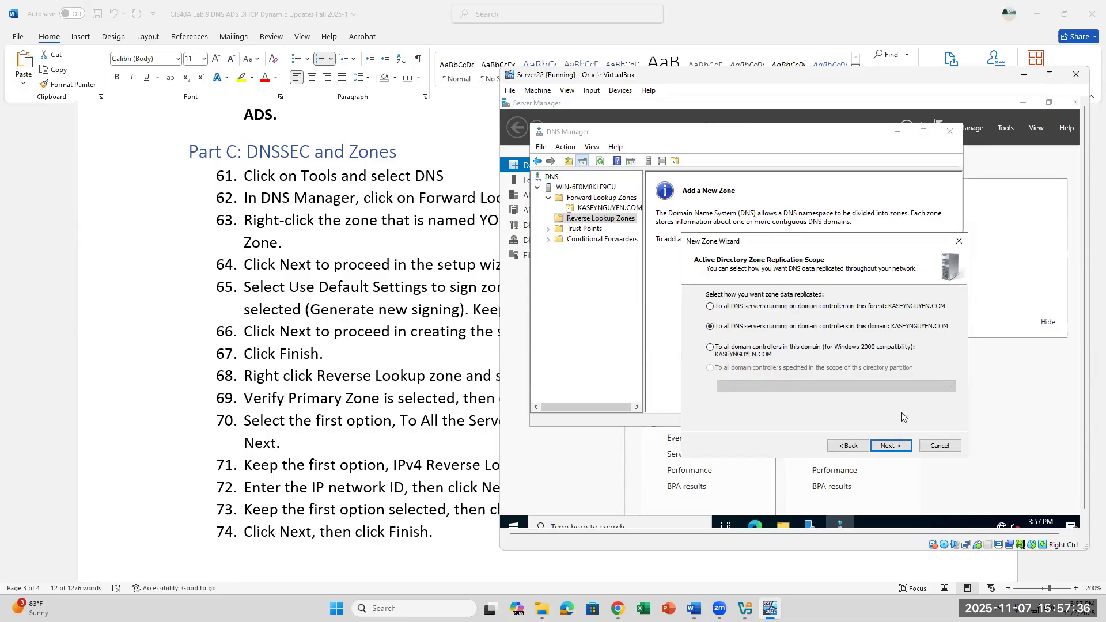
{"action": "left_click", "coordinate": [887, 446]}
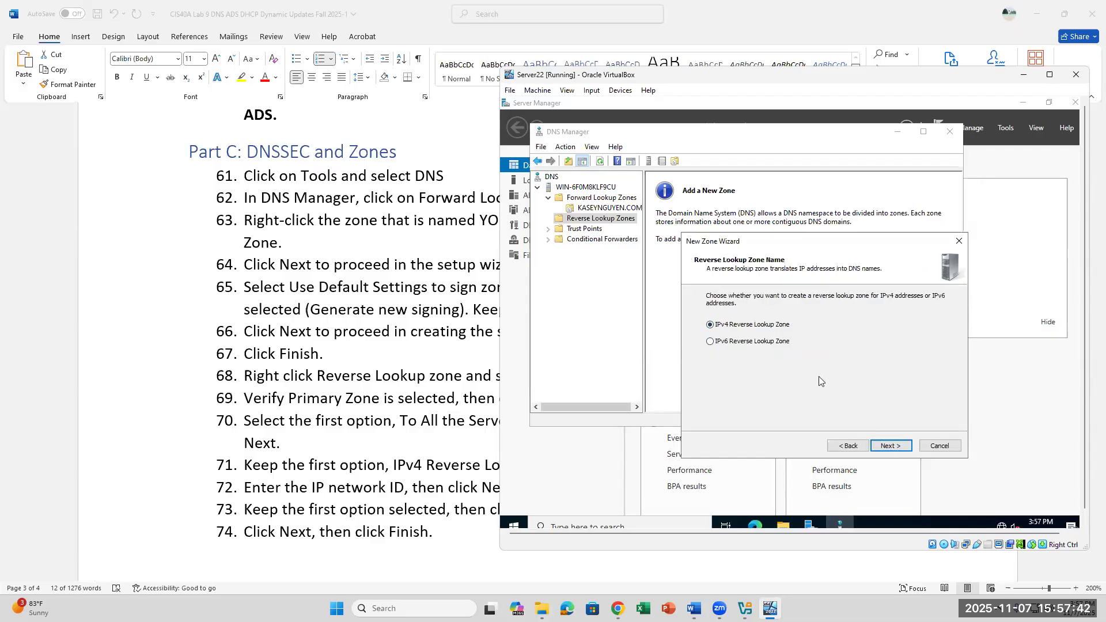
{"action": "left_click", "coordinate": [890, 447]}
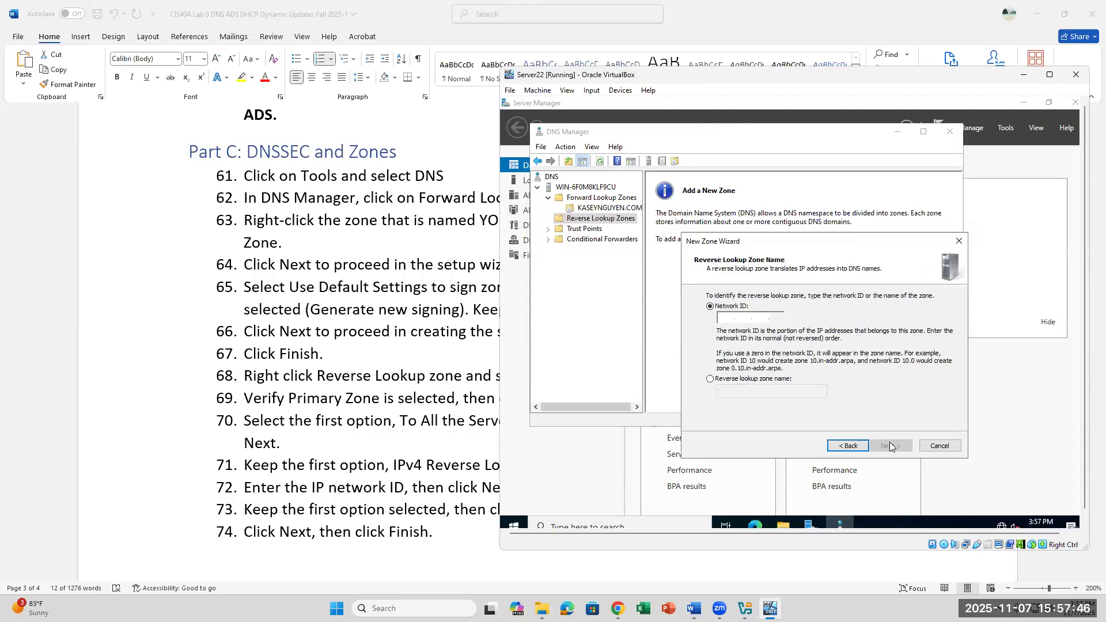
Step: Enter network ID 172.16 (zone 16.172.in-addr.arpa) and continue to Dynamic Update
{"action": "left_click", "coordinate": [722, 318]}
{"action": "type", "text": "172 ."}
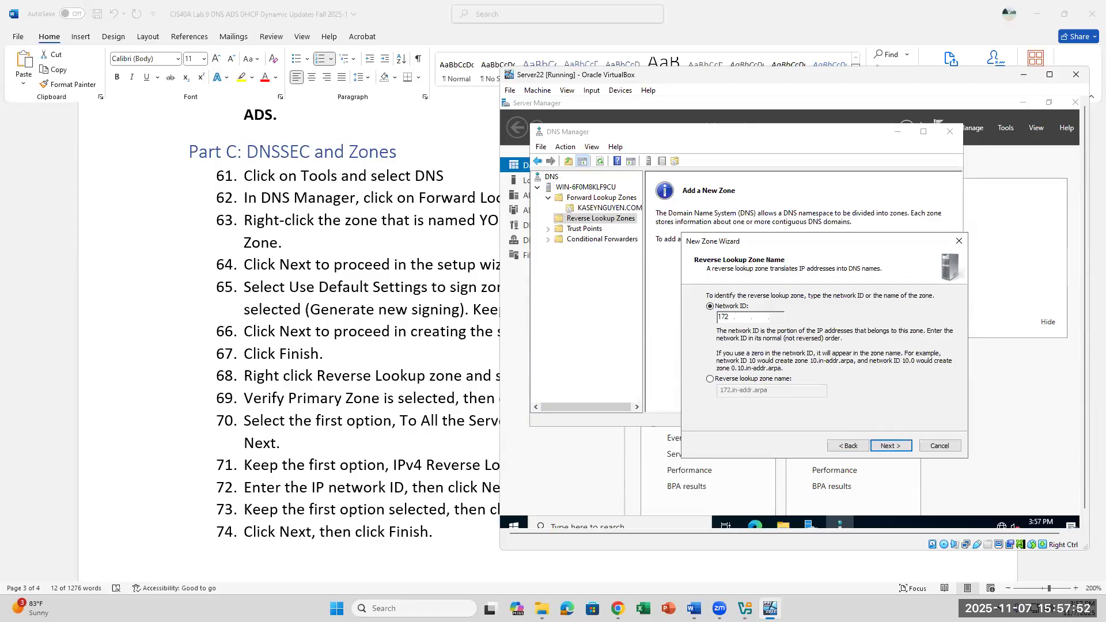
{"action": "type", "text": "16"}
{"action": "left_click", "coordinate": [888, 448]}
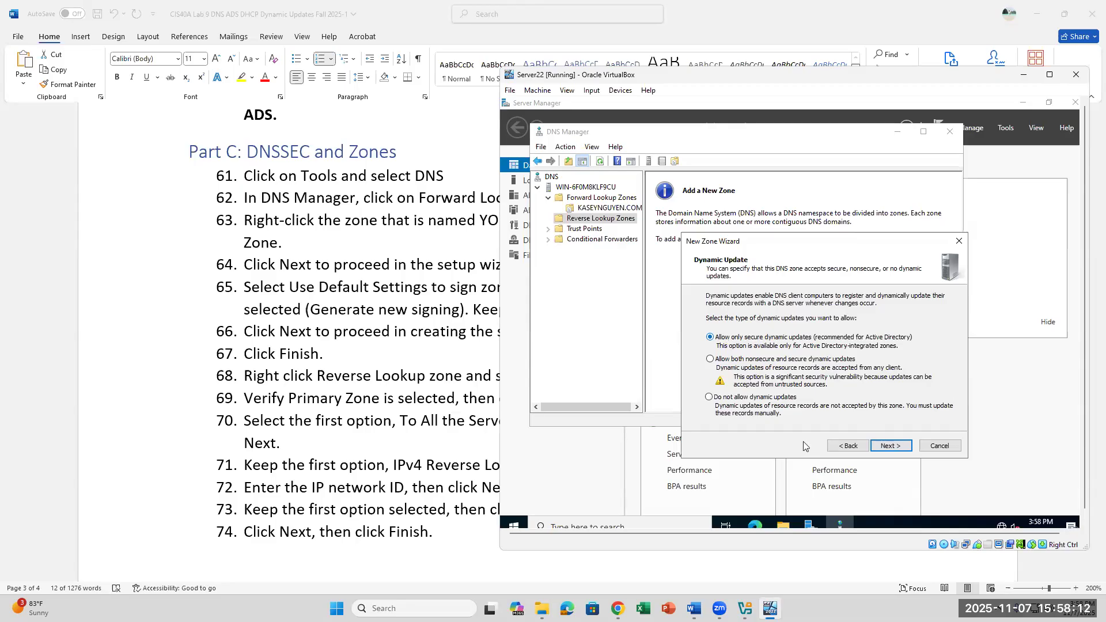
Step: Keep 'Allow only secure dynamic updates' and continue to the 16.172.in-addr.arpa summary
{"action": "left_click", "coordinate": [891, 446]}
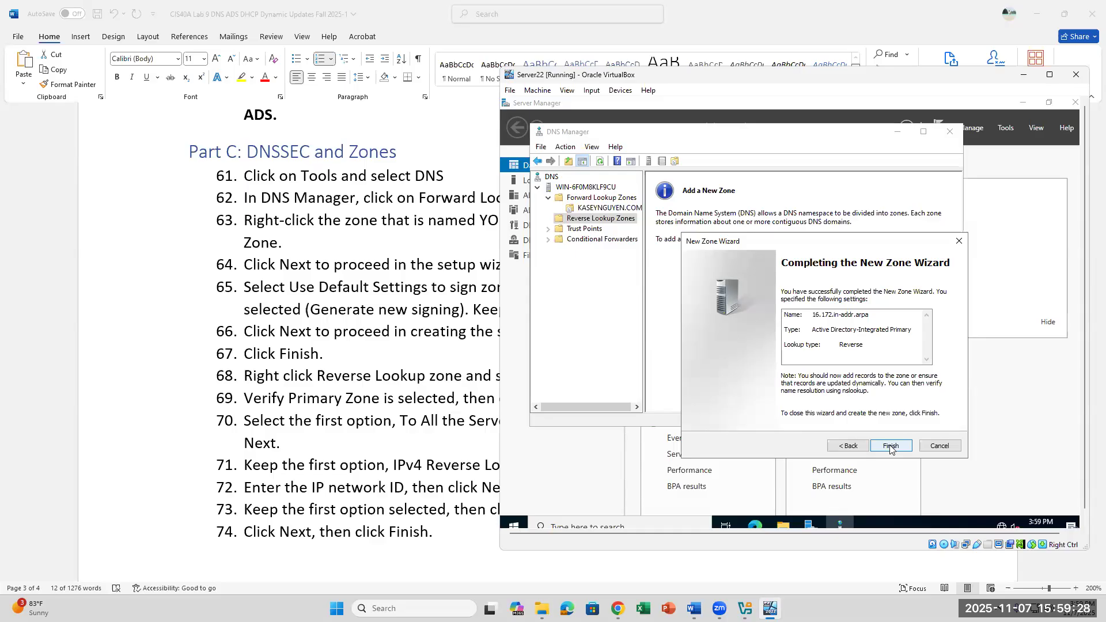
Step: Finish the 16.172.in-addr.arpa zone and select its NS record, then return to the instructions
{"action": "left_click", "coordinate": [891, 446]}
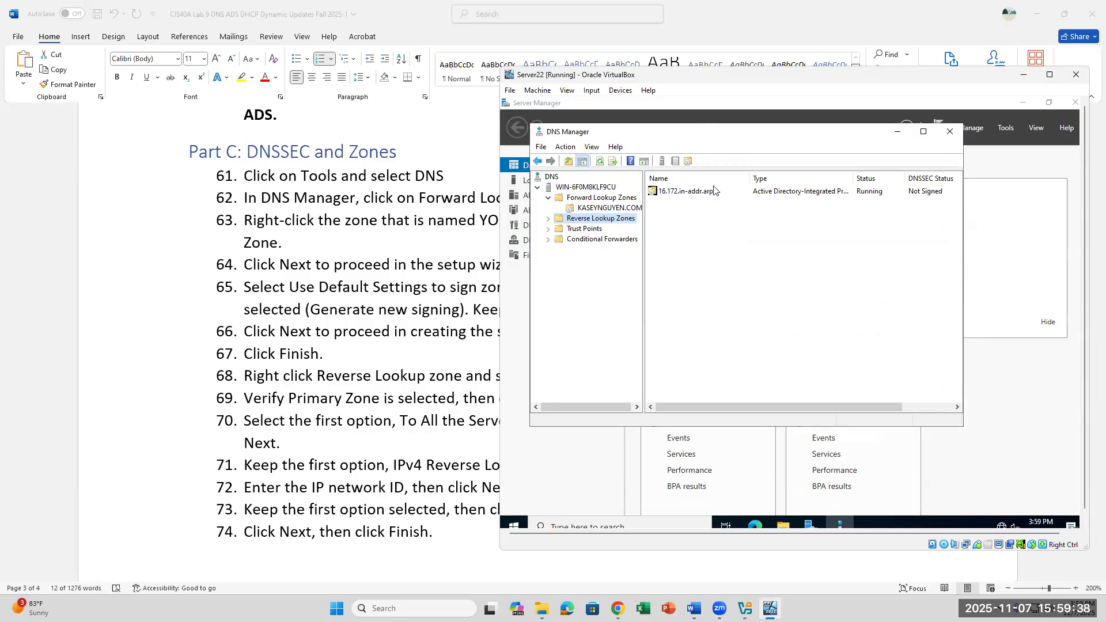
{"action": "left_click", "coordinate": [548, 219]}
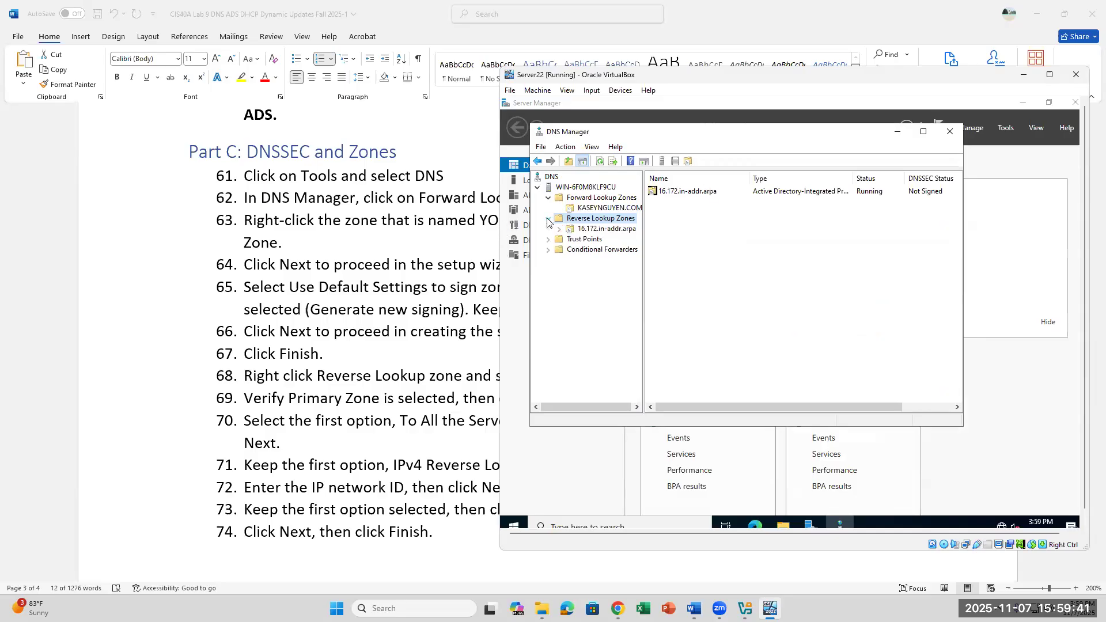
{"action": "left_click", "coordinate": [582, 230]}
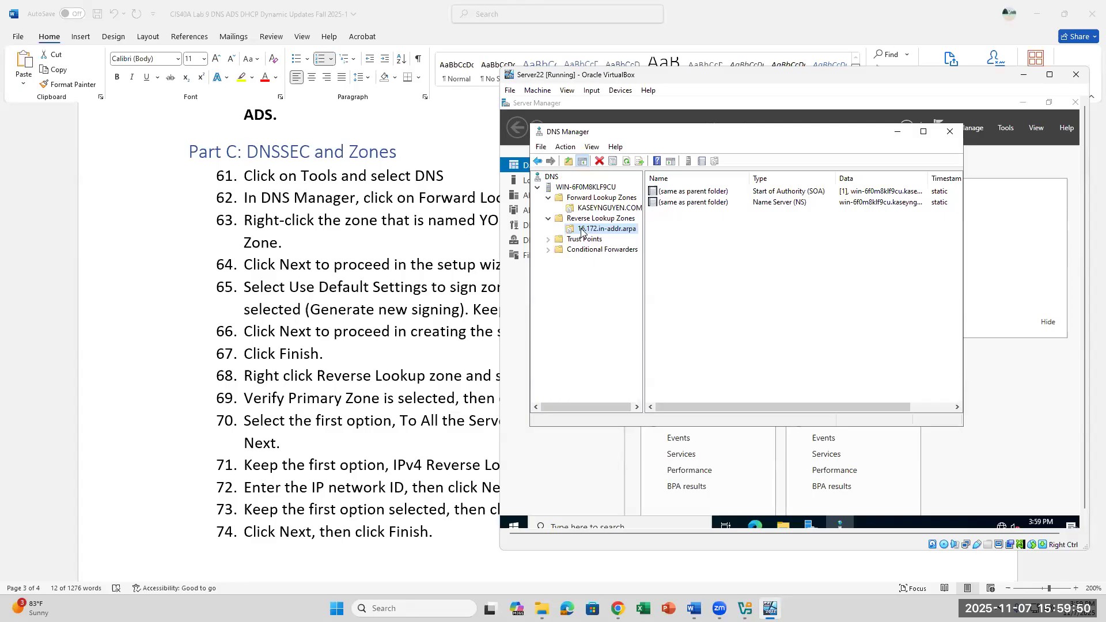
{"action": "left_click", "coordinate": [780, 205]}
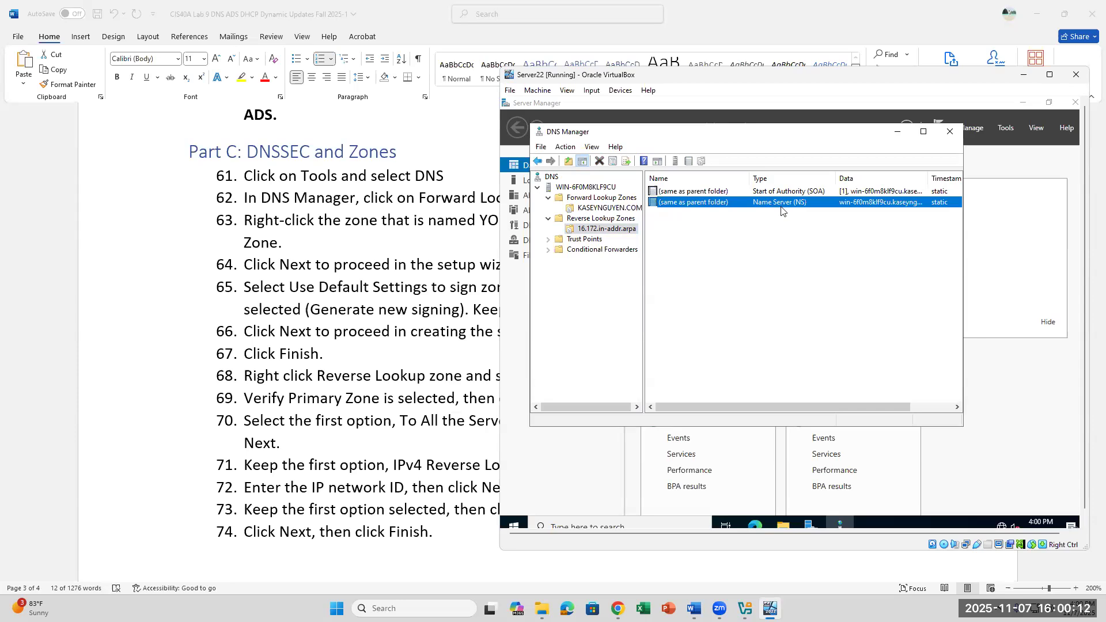
{"action": "left_click", "coordinate": [499, 322]}
Step: Scroll to step 75's record questions, place the caret after question A, and return to Server22
{"action": "scroll", "coordinate": [563, 468], "scroll_direction": "down", "scroll_amount": 1}
{"action": "scroll", "coordinate": [563, 468], "scroll_direction": "down", "scroll_amount": 7}
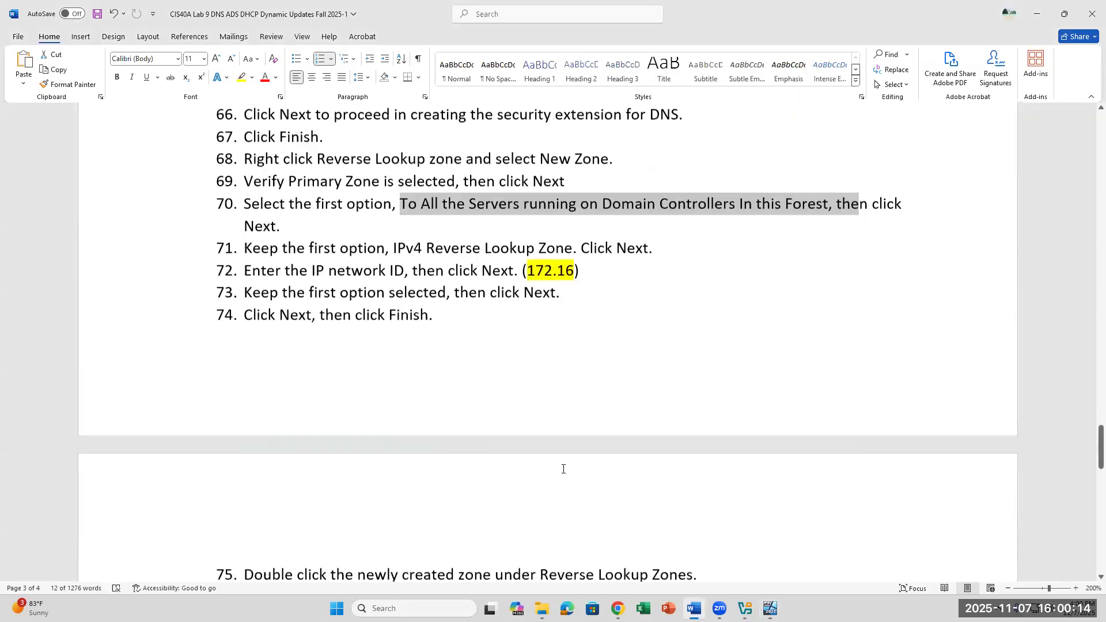
{"action": "scroll", "coordinate": [563, 468], "scroll_direction": "down", "scroll_amount": 1}
{"action": "scroll", "coordinate": [563, 468], "scroll_direction": "up", "scroll_amount": 2}
{"action": "left_click", "coordinate": [554, 317]}
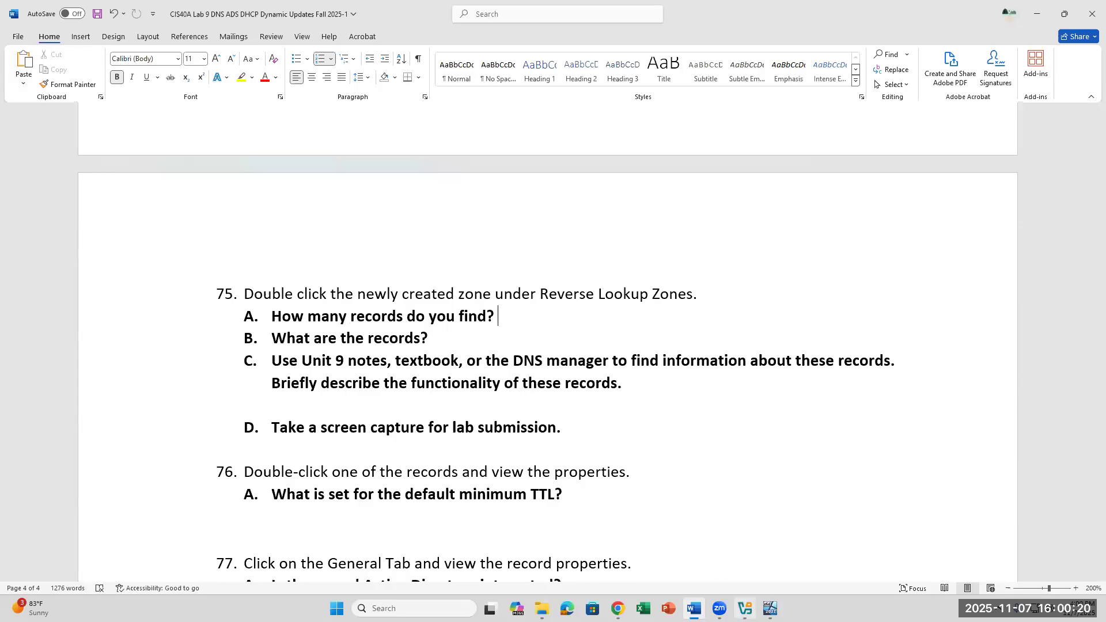
{"action": "left_click", "coordinate": [770, 608]}
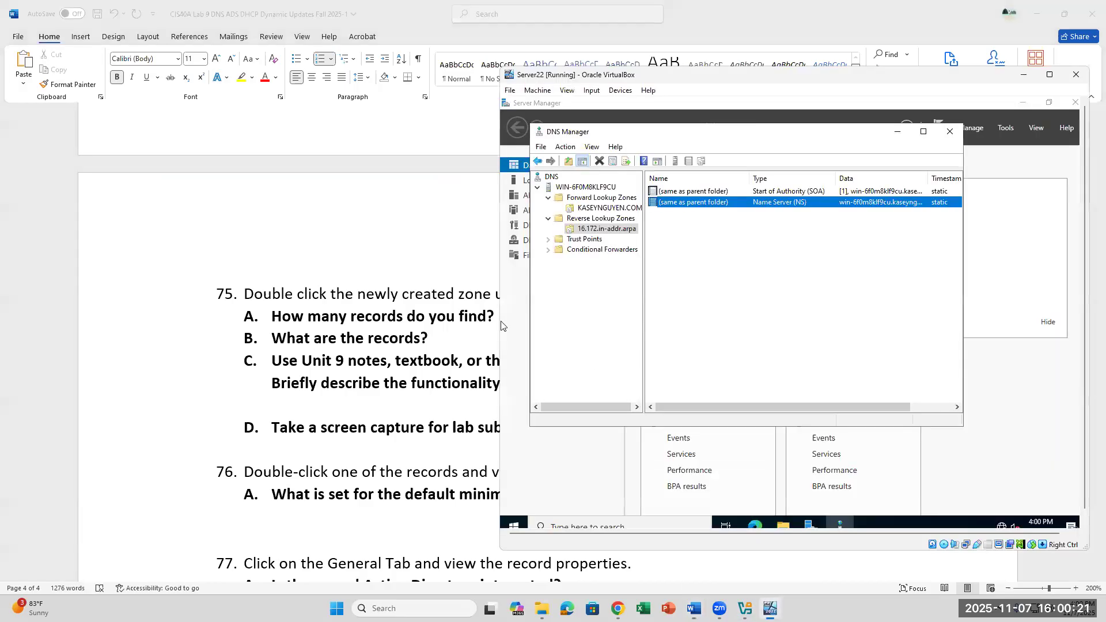
Step: Inspect the SOA and NS records in 16.172.in-addr.arpa, then bring up the zone's context menu
{"action": "left_click", "coordinate": [606, 228]}
{"action": "left_click", "coordinate": [725, 196]}
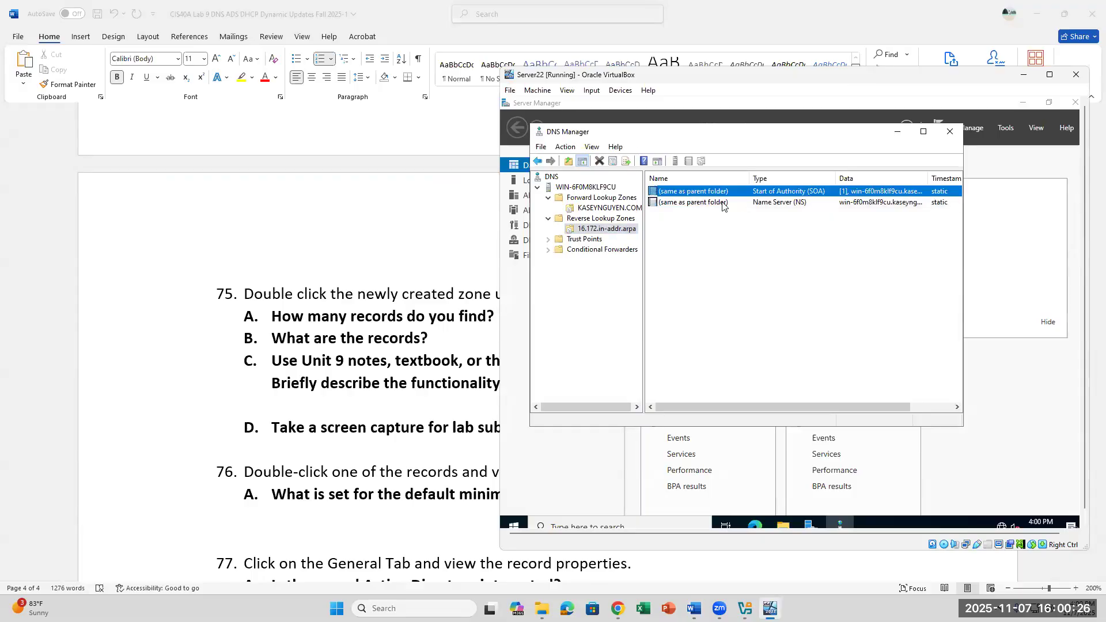
{"action": "left_click", "coordinate": [724, 202]}
{"action": "left_click", "coordinate": [620, 232]}
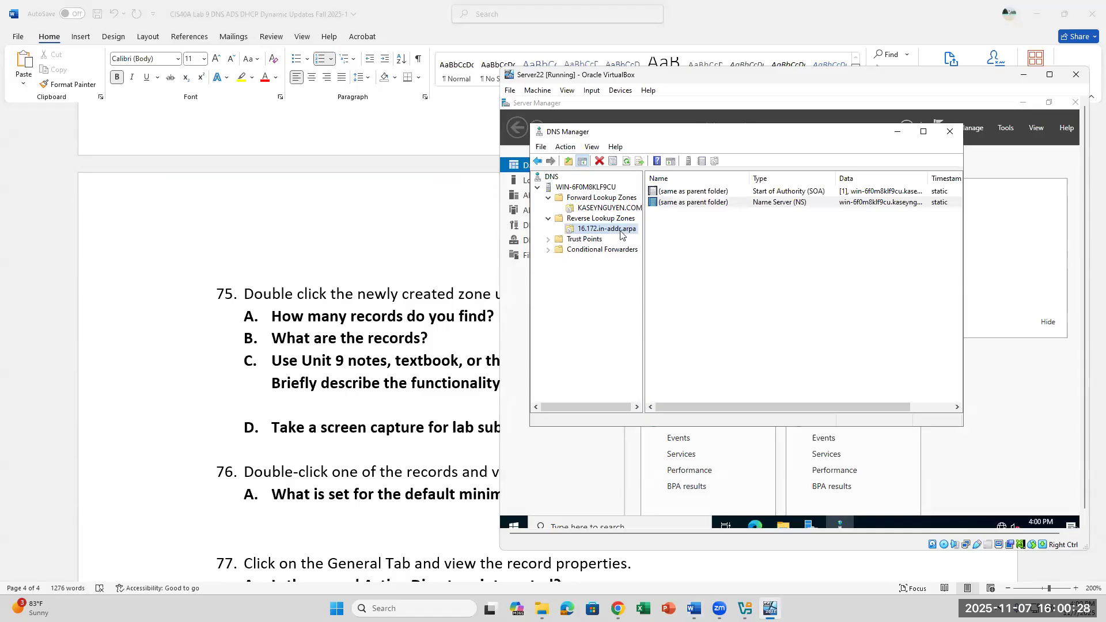
{"action": "right_click", "coordinate": [620, 234]}
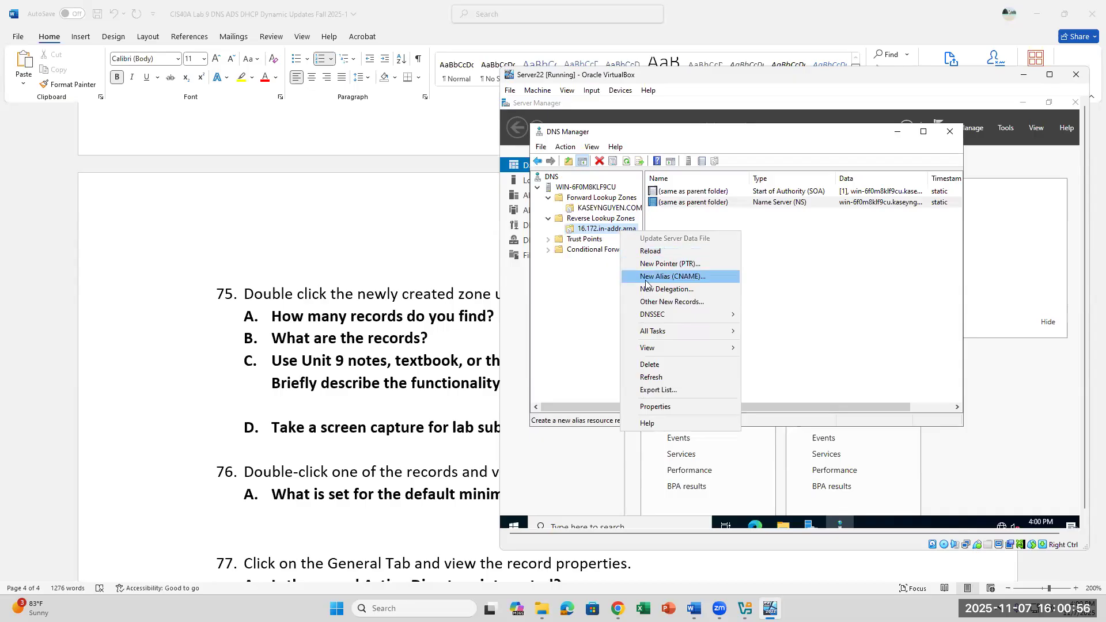
Step: Look over the KASEYNGUYEN.COM forward zone's SOA and name server records
{"action": "left_click", "coordinate": [600, 213]}
{"action": "left_click", "coordinate": [599, 211]}
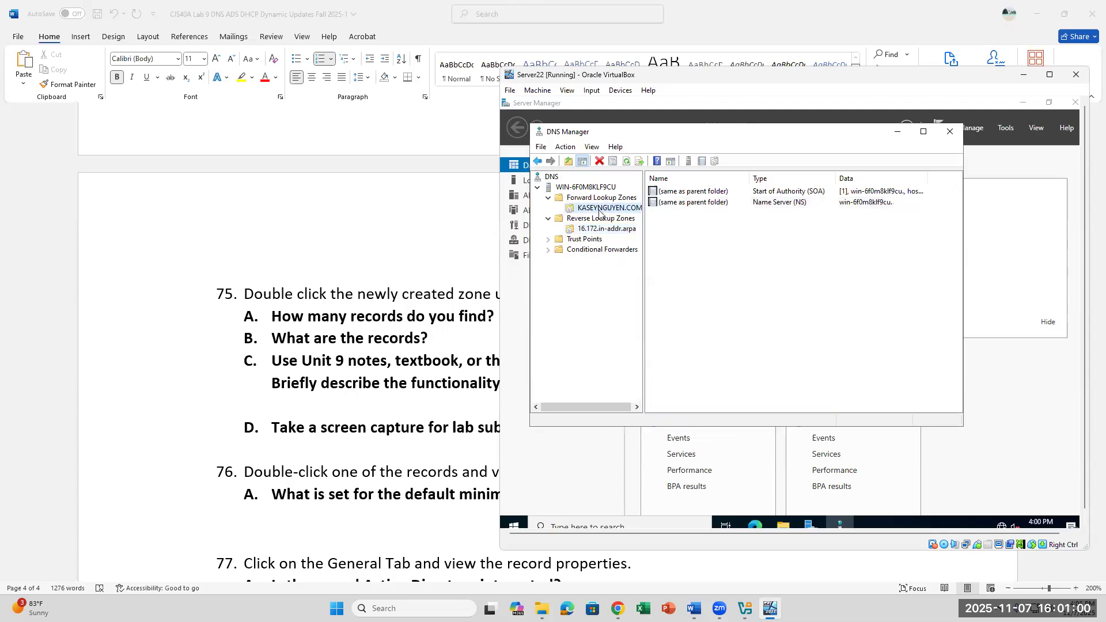
{"action": "right_click", "coordinate": [599, 210]}
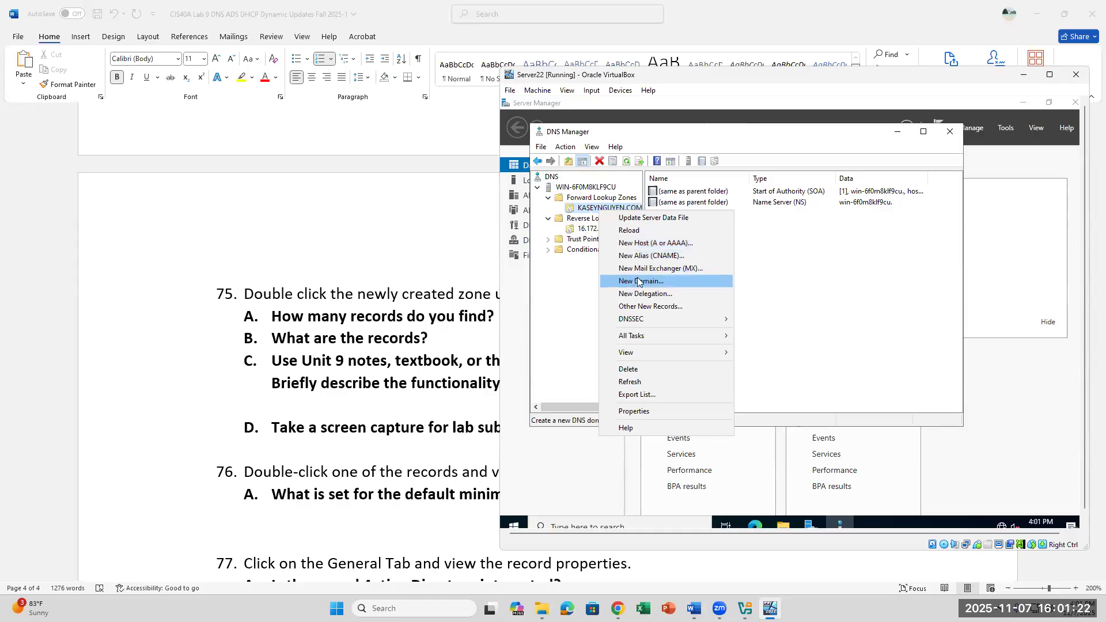
{"action": "left_click", "coordinate": [758, 317]}
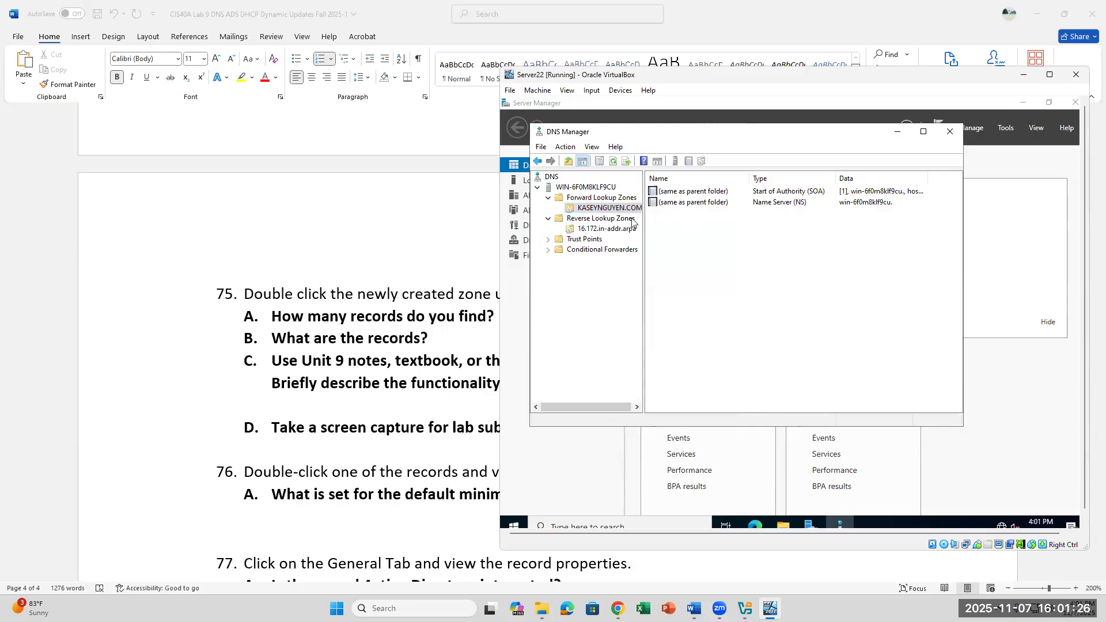
{"action": "left_click", "coordinate": [707, 193]}
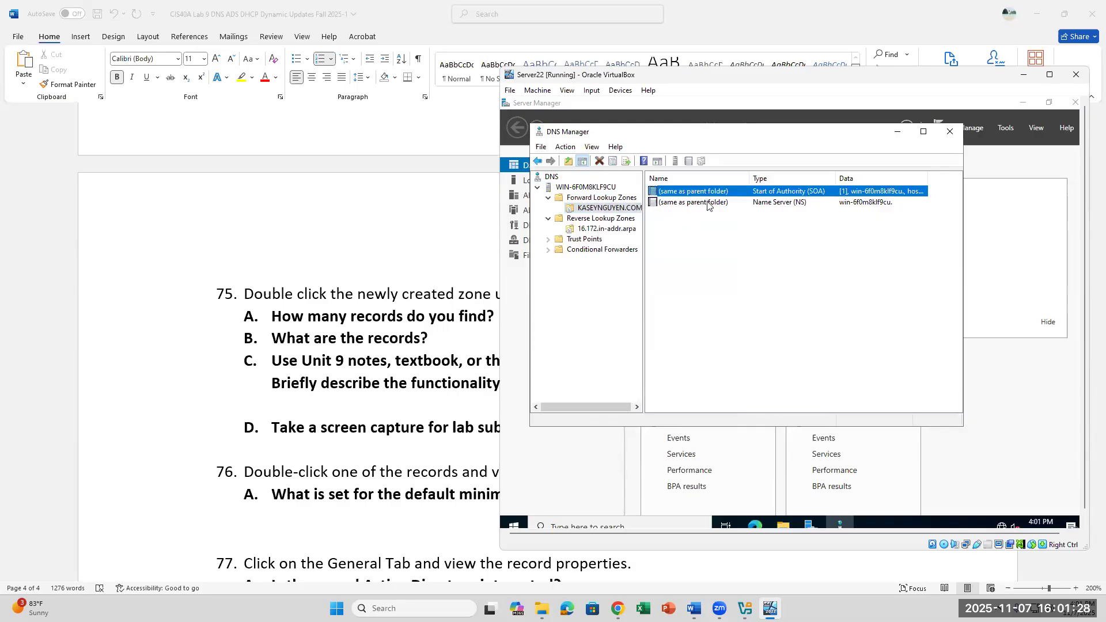
{"action": "left_click", "coordinate": [708, 202]}
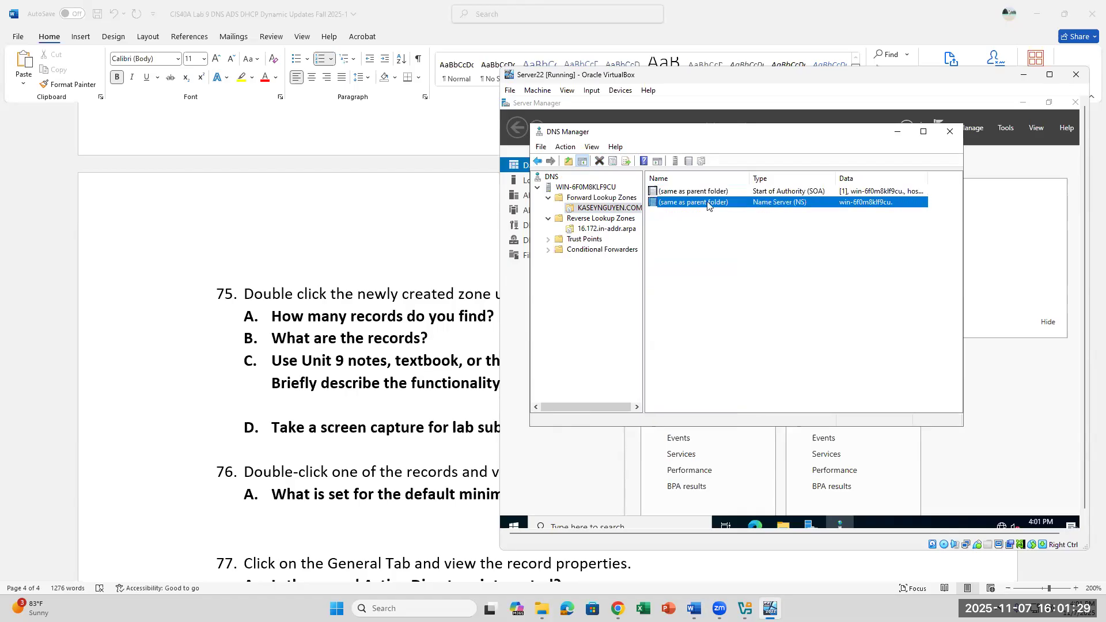
Step: Open New Host (A or AAAA) twice, cancel both times, then return to the Word lab document
{"action": "right_click", "coordinate": [630, 212]}
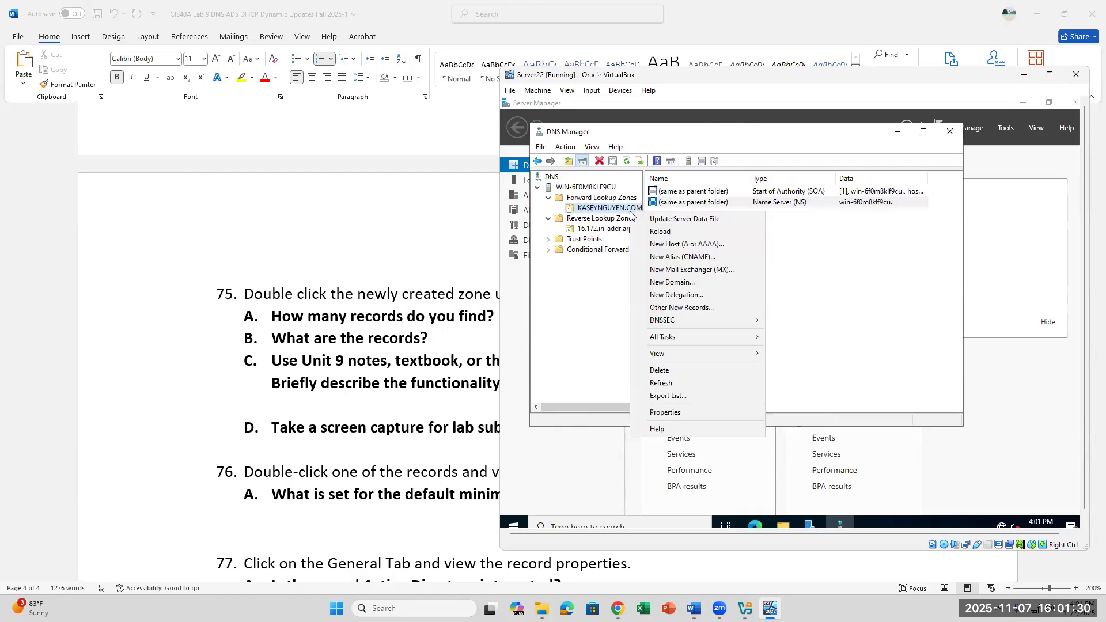
{"action": "left_click", "coordinate": [666, 249]}
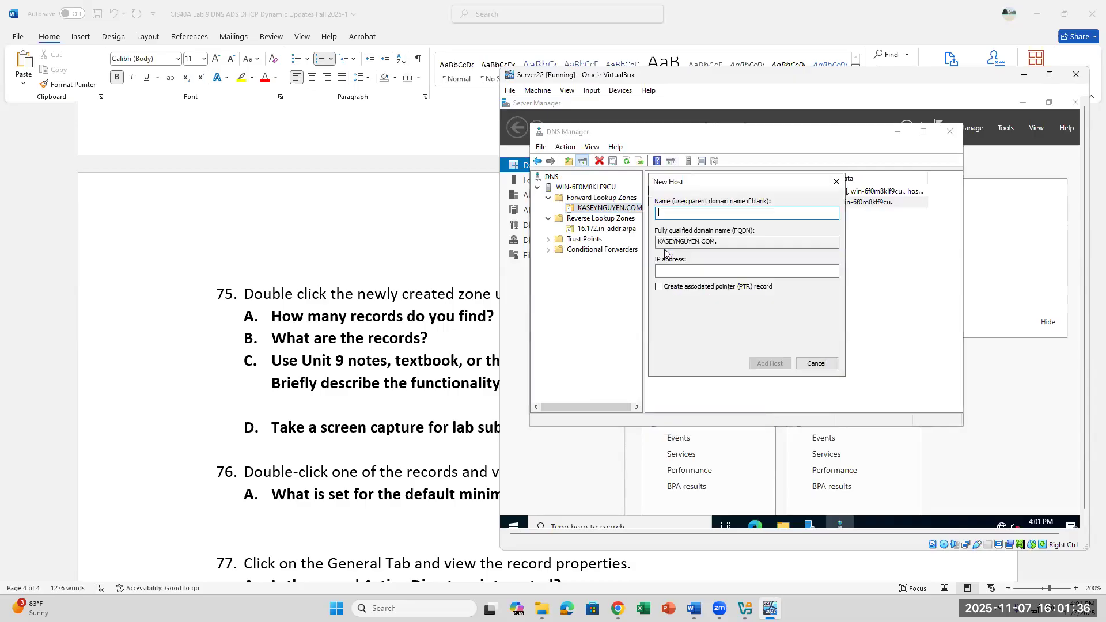
{"action": "left_click", "coordinate": [837, 182]}
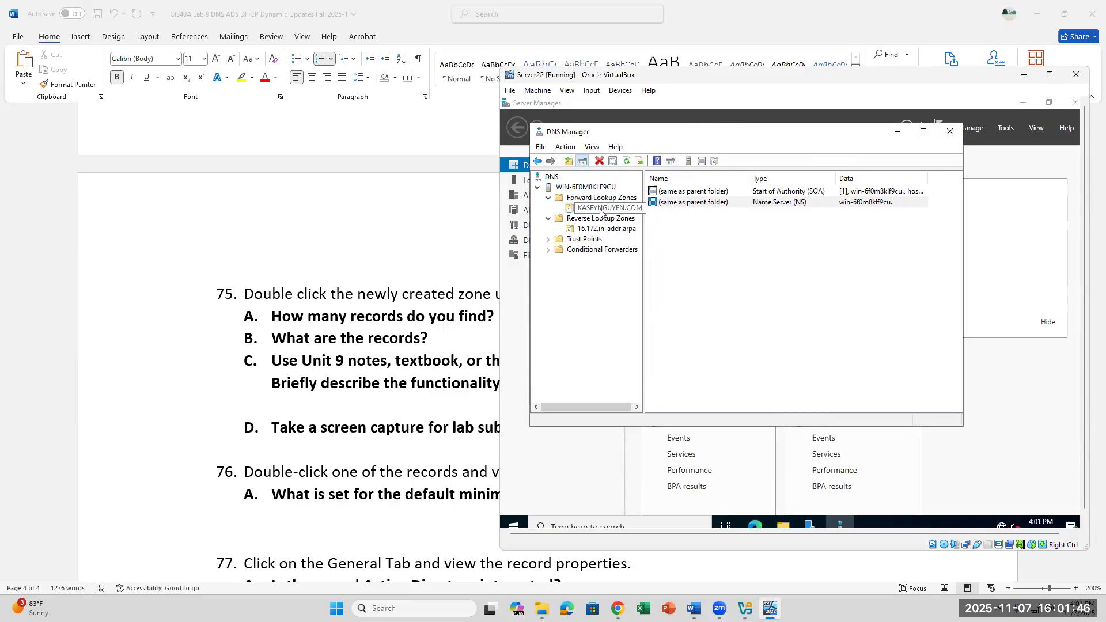
{"action": "right_click", "coordinate": [610, 210]}
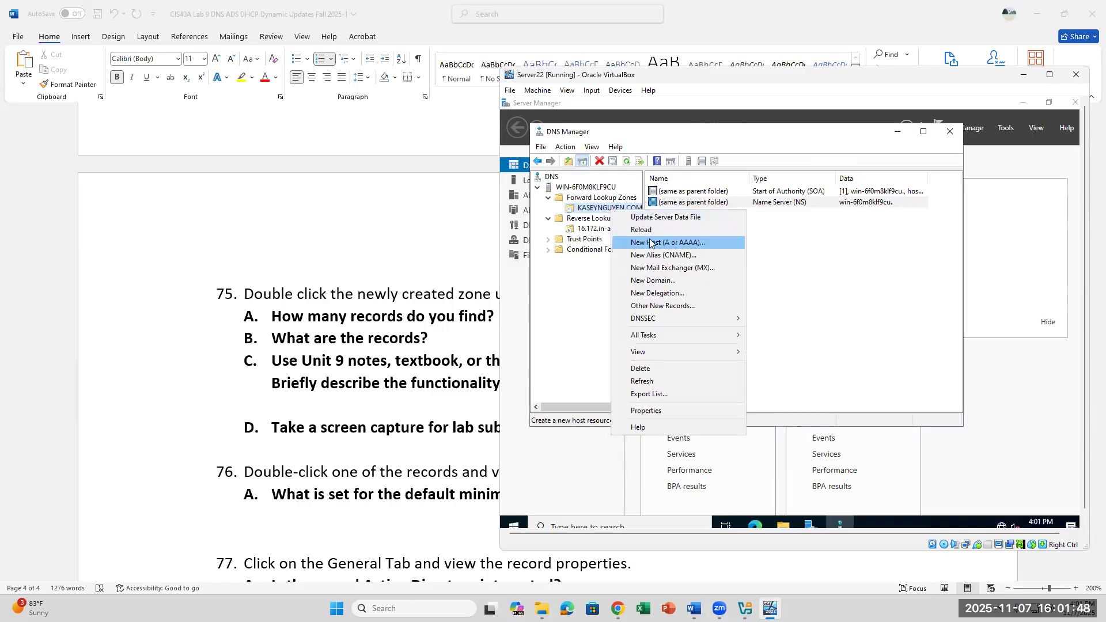
{"action": "left_click", "coordinate": [650, 243]}
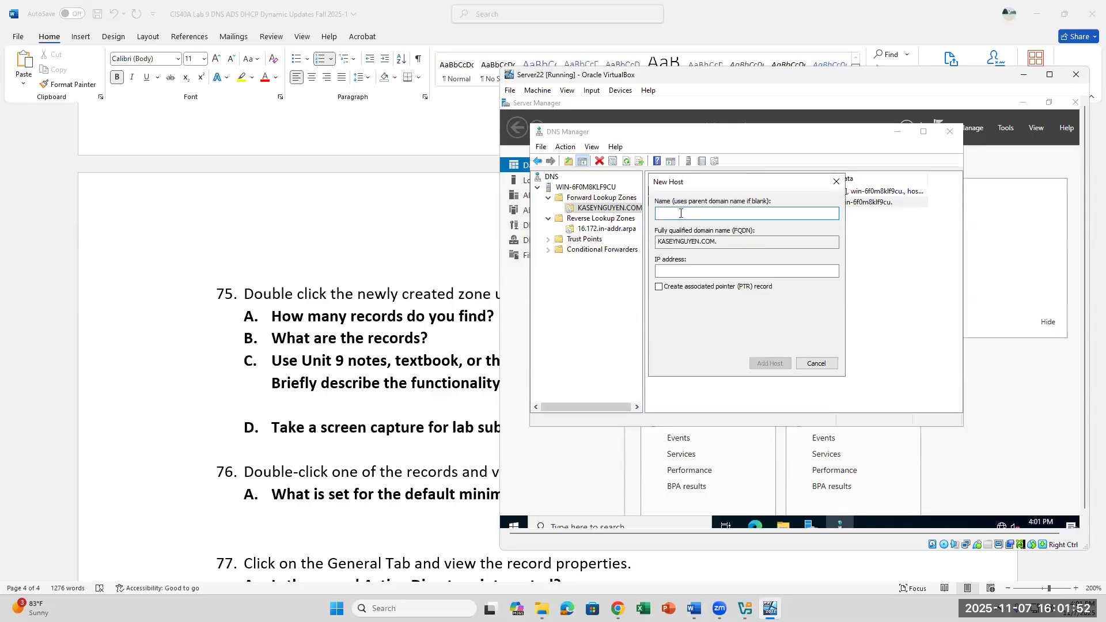
{"action": "left_click", "coordinate": [836, 182]}
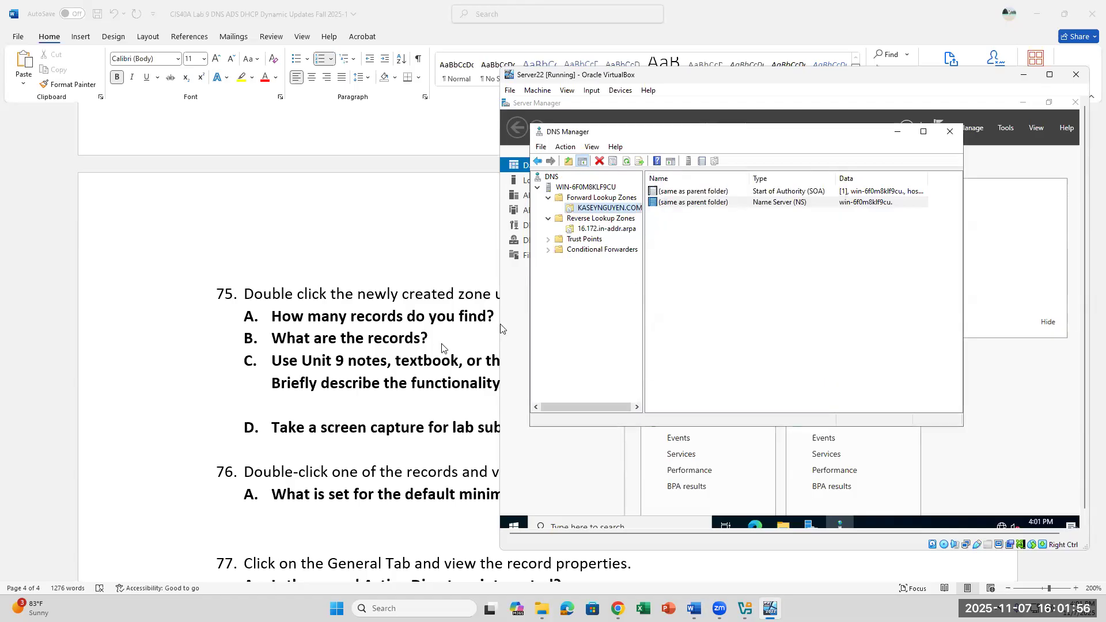
{"action": "scroll", "coordinate": [442, 348], "scroll_direction": "down", "scroll_amount": 3}
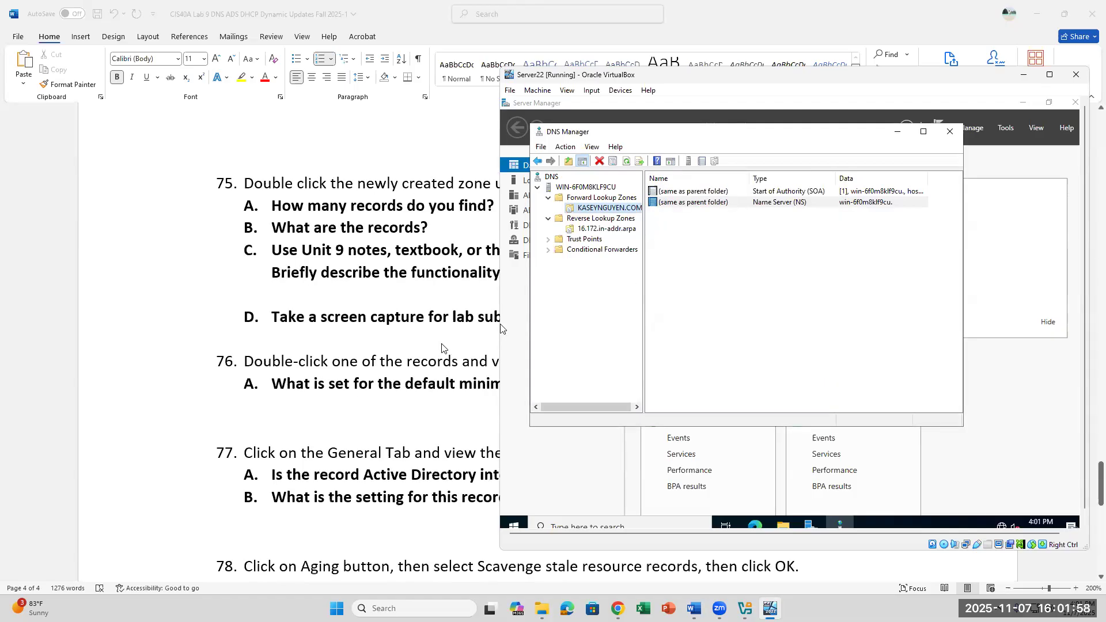
{"action": "left_click", "coordinate": [461, 306]}
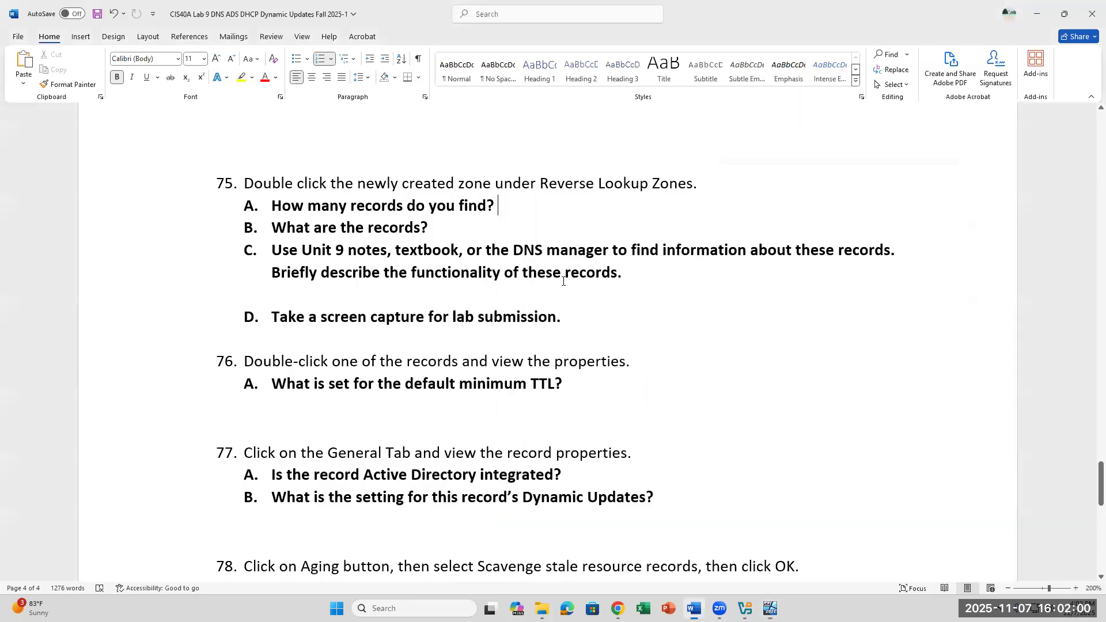
Step: Read item 75C in the lab document, then return to the Server22 VM's DNS Manager
{"action": "left_click", "coordinate": [672, 272]}
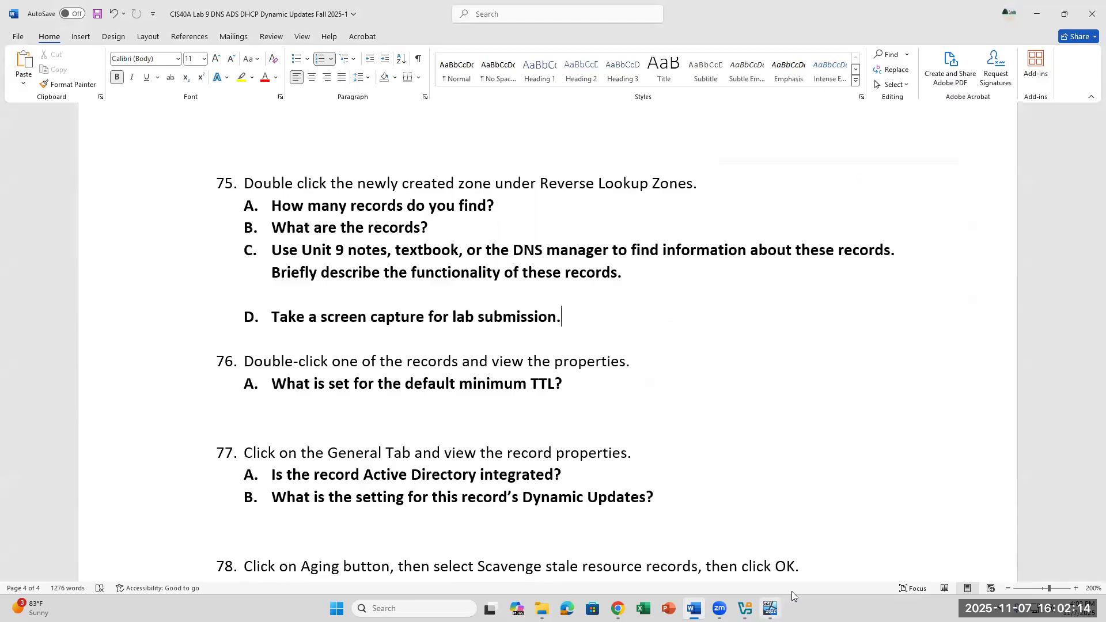
{"action": "left_click", "coordinate": [771, 609]}
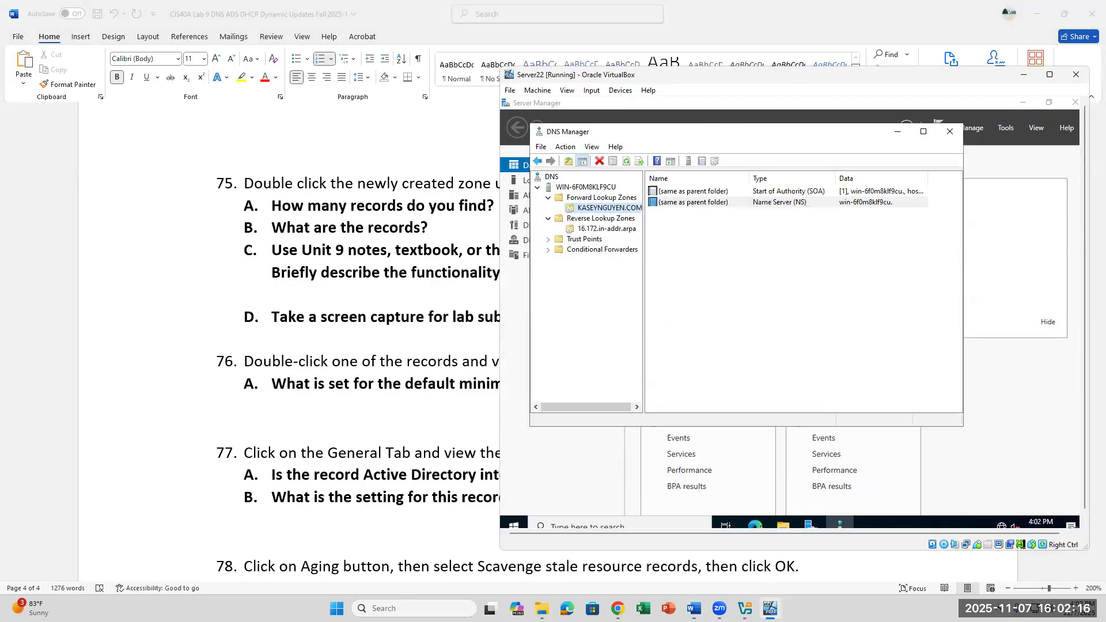
{"action": "double_click", "coordinate": [680, 203]}
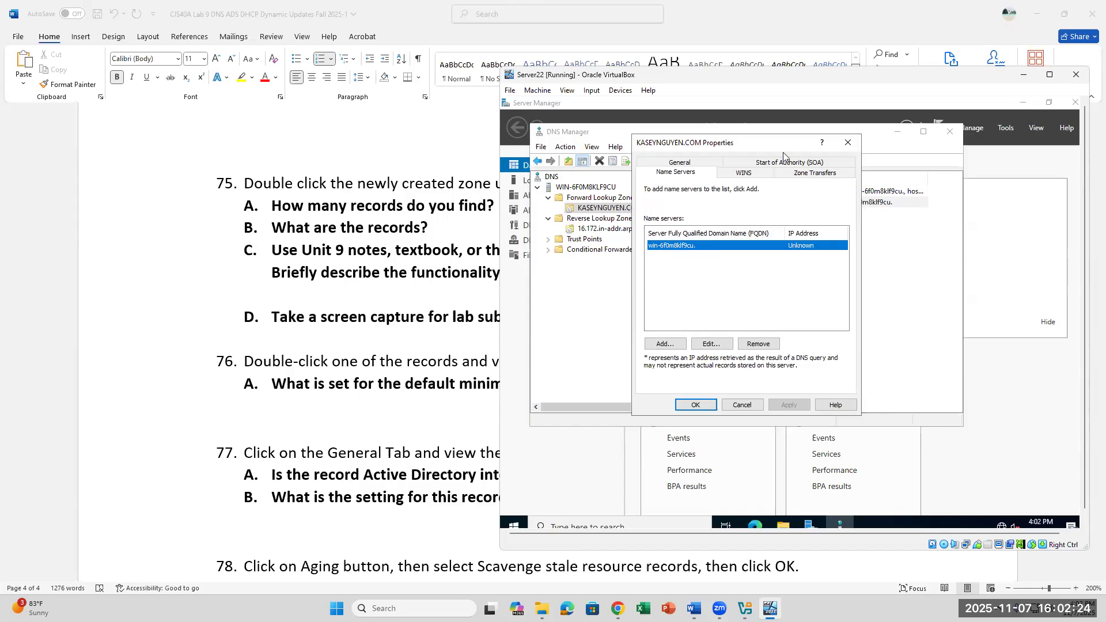
{"action": "left_click", "coordinate": [697, 164]}
{"action": "left_click", "coordinate": [432, 303]}
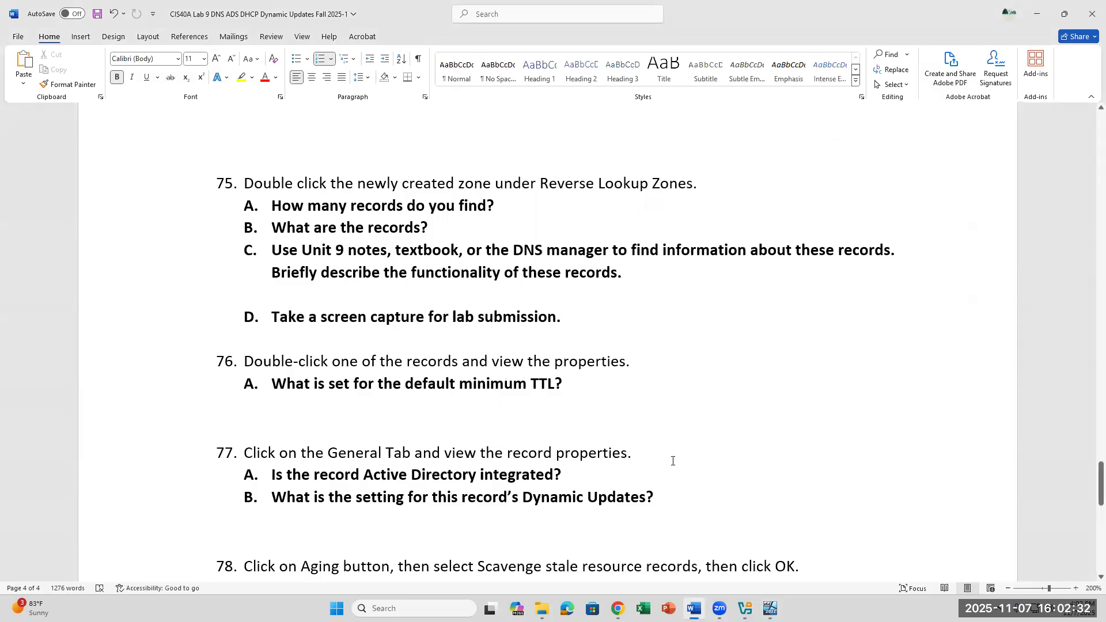
{"action": "left_click", "coordinate": [771, 609]}
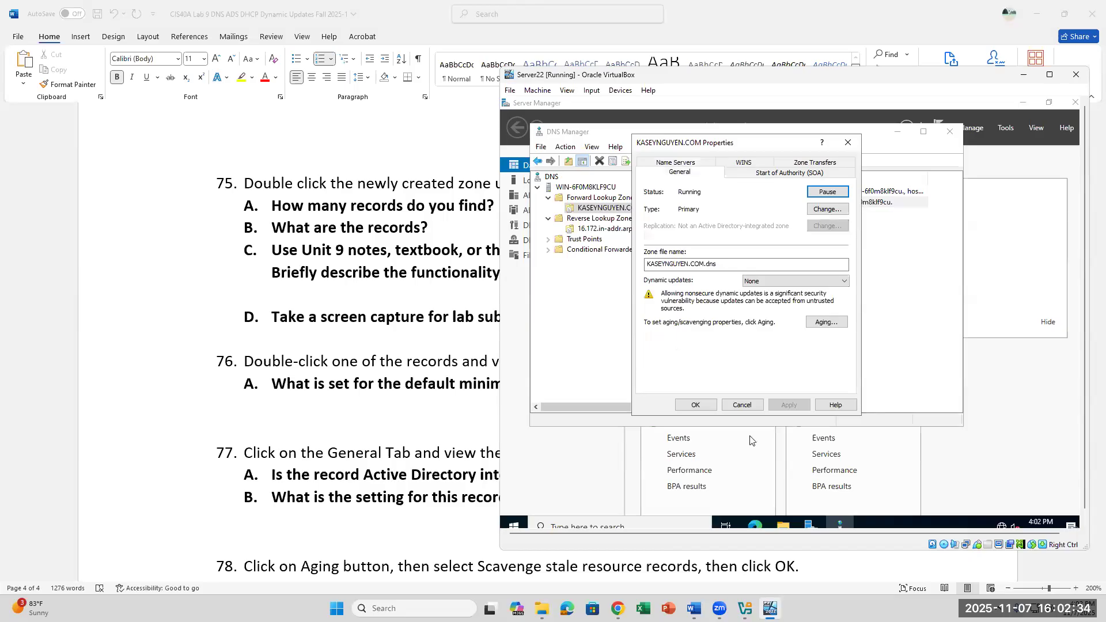
{"action": "left_click", "coordinate": [687, 163]}
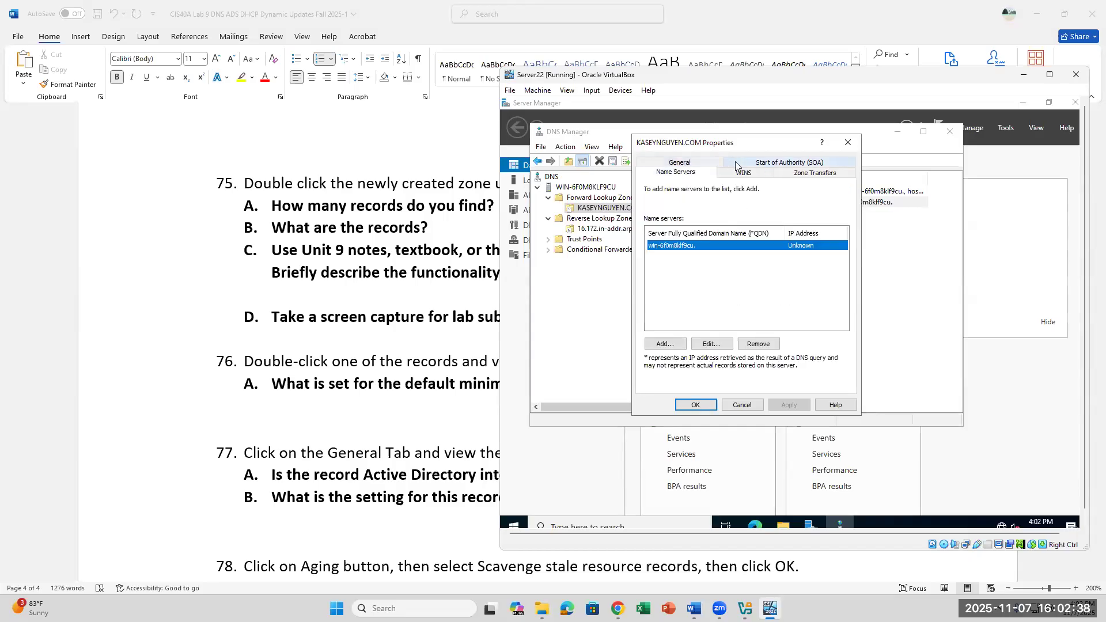
{"action": "left_click", "coordinate": [788, 166]}
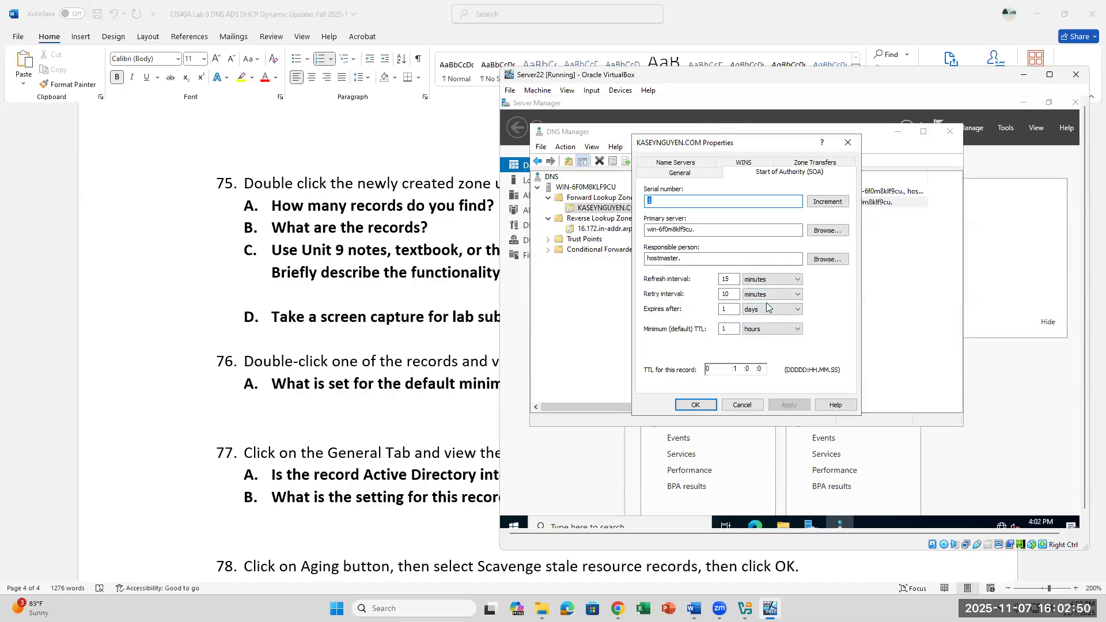
{"action": "left_click", "coordinate": [847, 142]}
{"action": "double_click", "coordinate": [738, 191]}
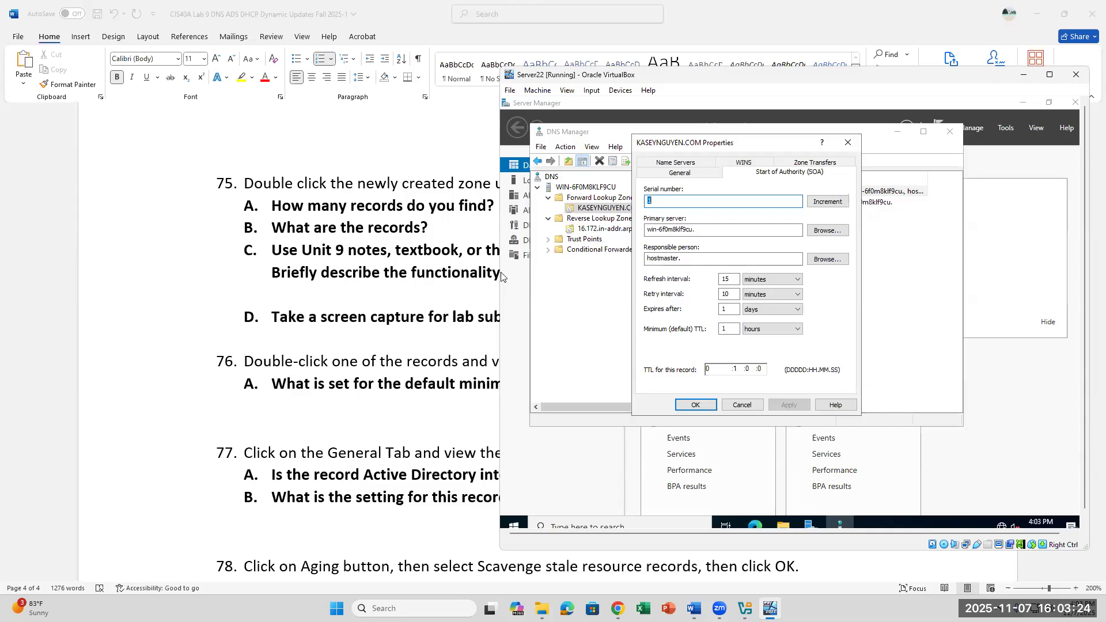
{"action": "left_click", "coordinate": [850, 144]}
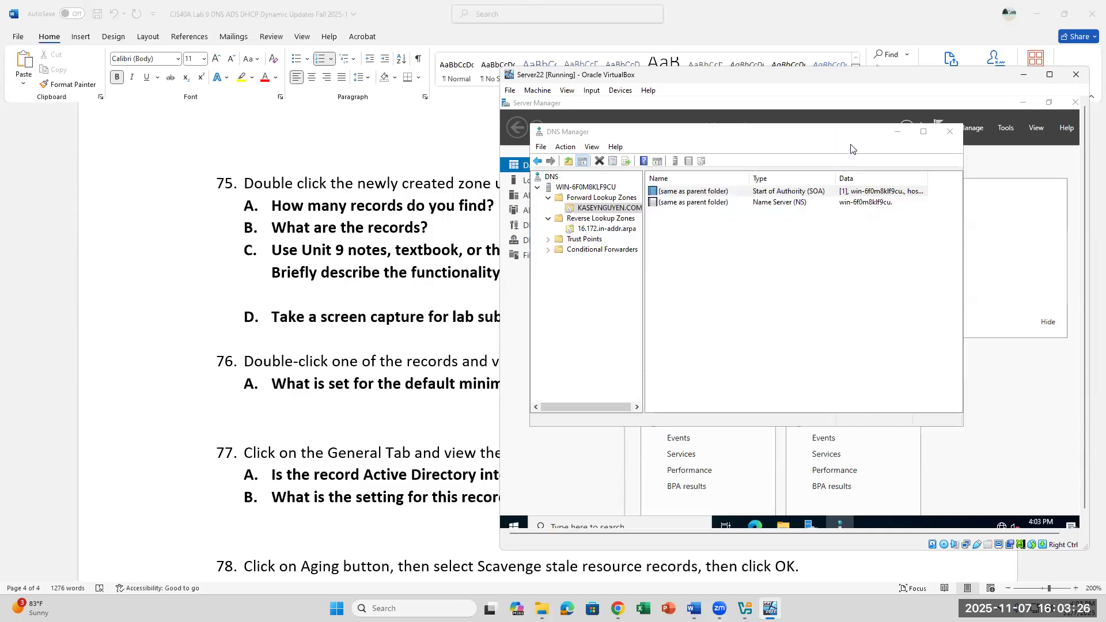
Step: Check the zone's SOA tab, highlighting the 1-hour Minimum (default) TTL, then go back to Word
{"action": "double_click", "coordinate": [708, 204]}
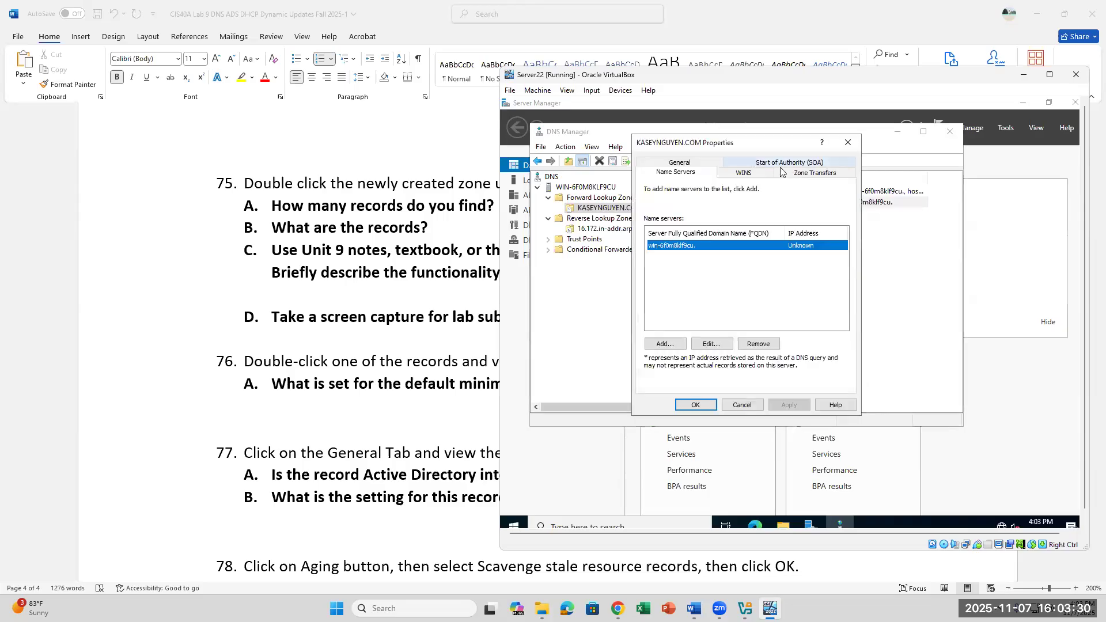
{"action": "left_click", "coordinate": [809, 166]}
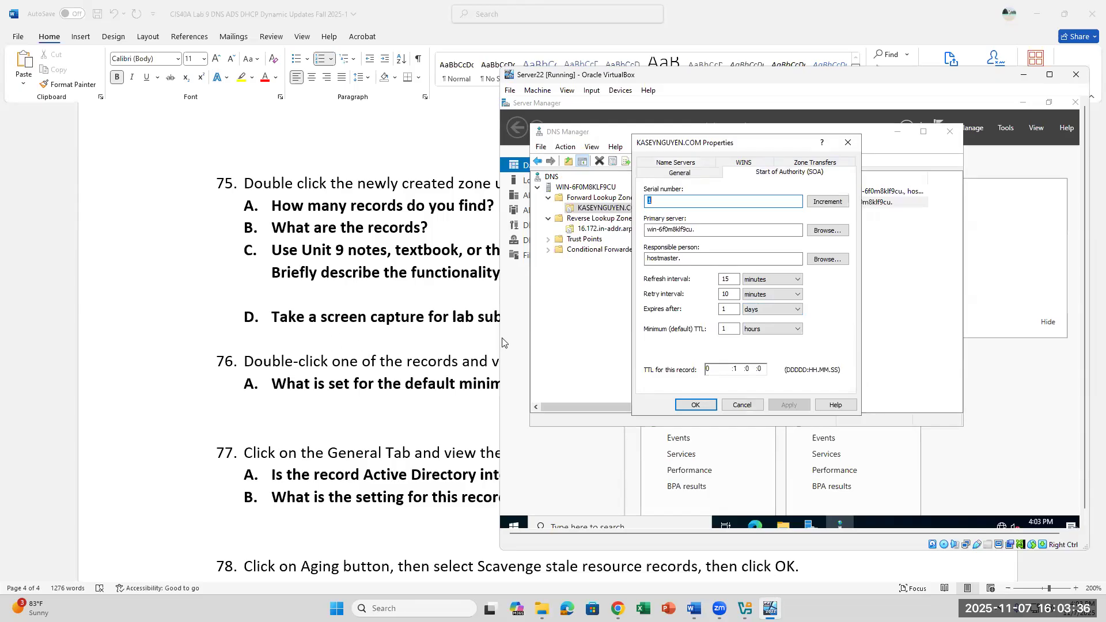
{"action": "left_click_drag", "start_coordinate": [729, 329], "coordinate": [722, 328]}
{"action": "left_click", "coordinate": [364, 402]}
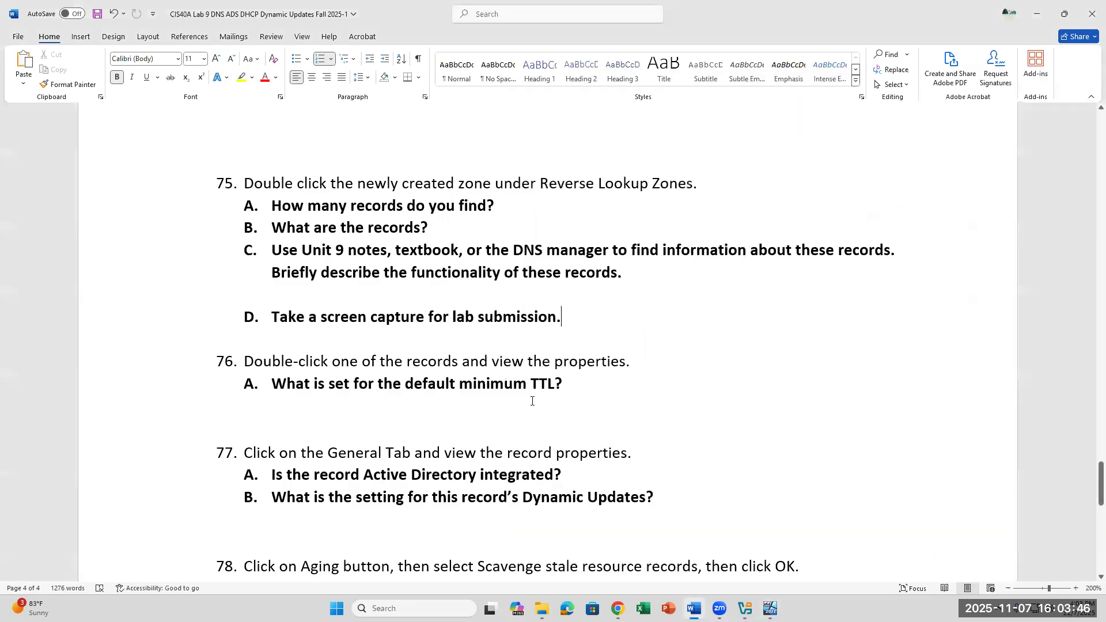
Step: Scroll the lab document down to Part D and place the cursor after question 77A
{"action": "scroll", "coordinate": [531, 402], "scroll_direction": "down", "scroll_amount": 3}
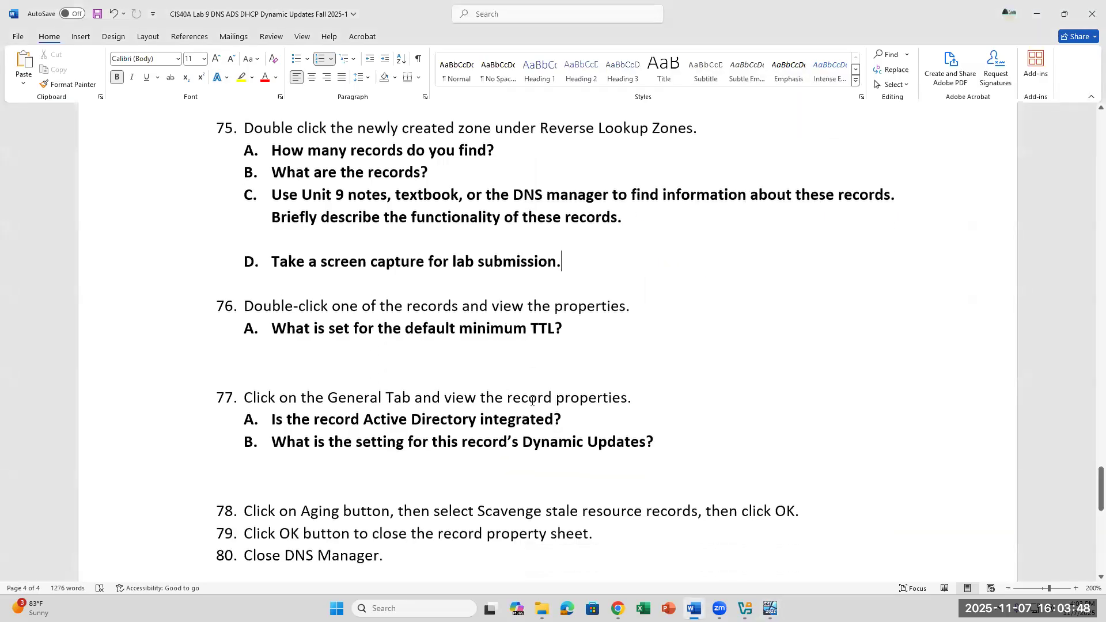
{"action": "scroll", "coordinate": [532, 402], "scroll_direction": "down", "scroll_amount": 1}
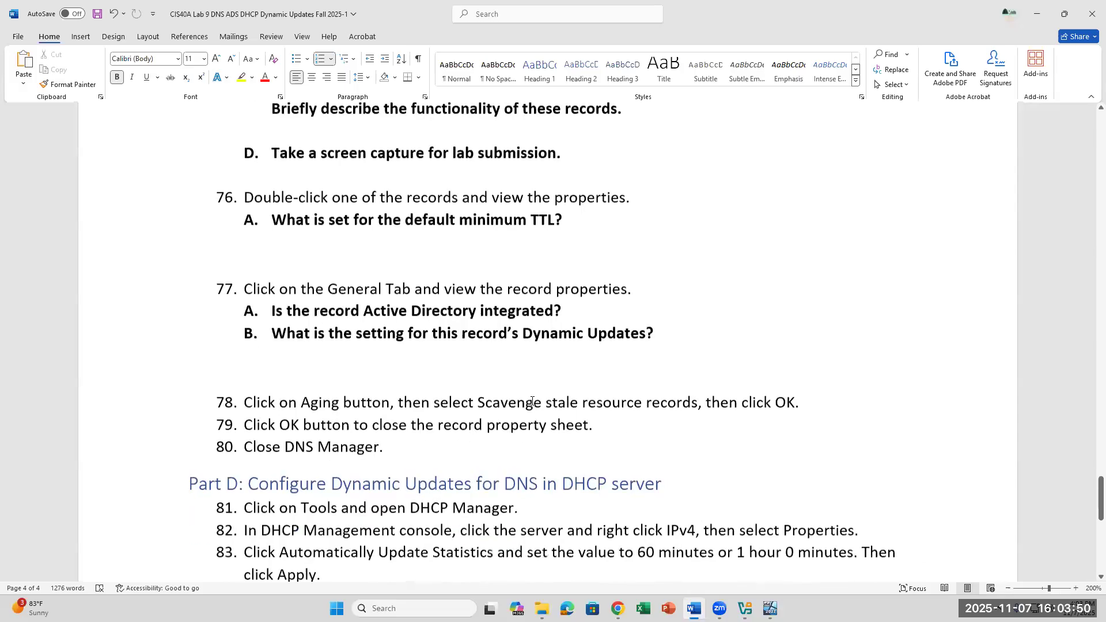
{"action": "scroll", "coordinate": [531, 401], "scroll_direction": "down", "scroll_amount": 1}
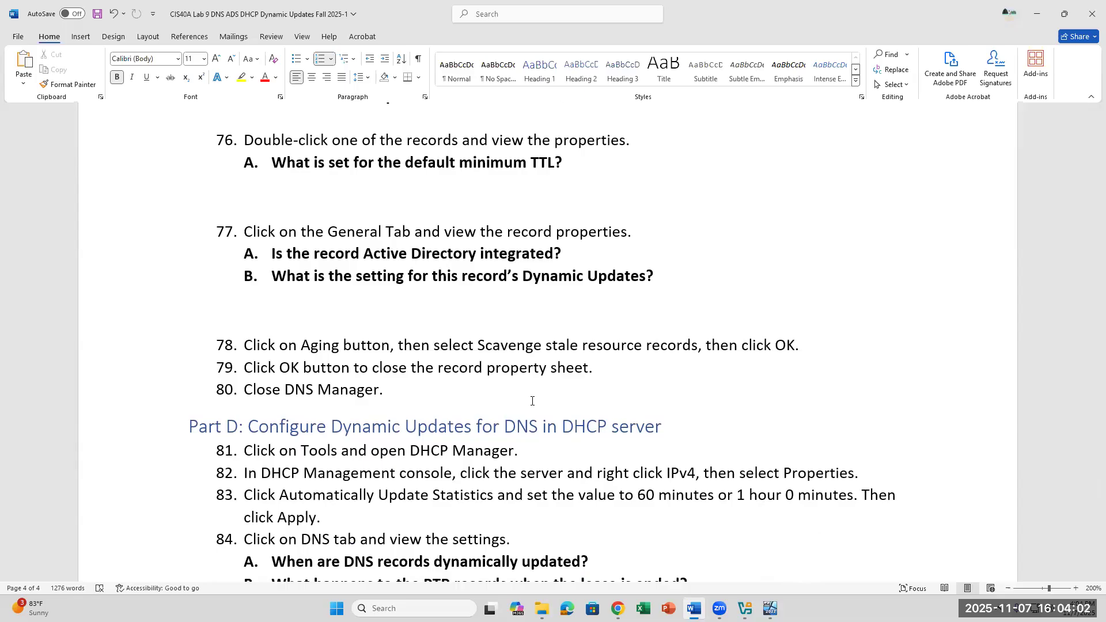
{"action": "left_click", "coordinate": [610, 260]}
Step: In the VM, show KASEYNGUYEN.COM's General tab and leave Dynamic updates on None
{"action": "left_click", "coordinate": [771, 608]}
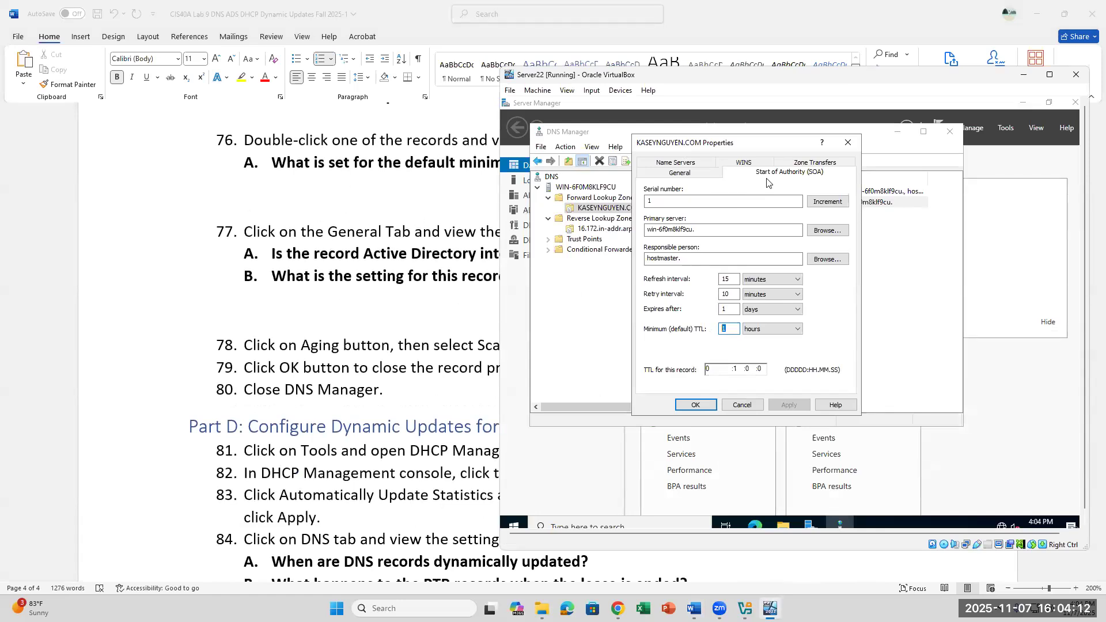
{"action": "left_click", "coordinate": [697, 174]}
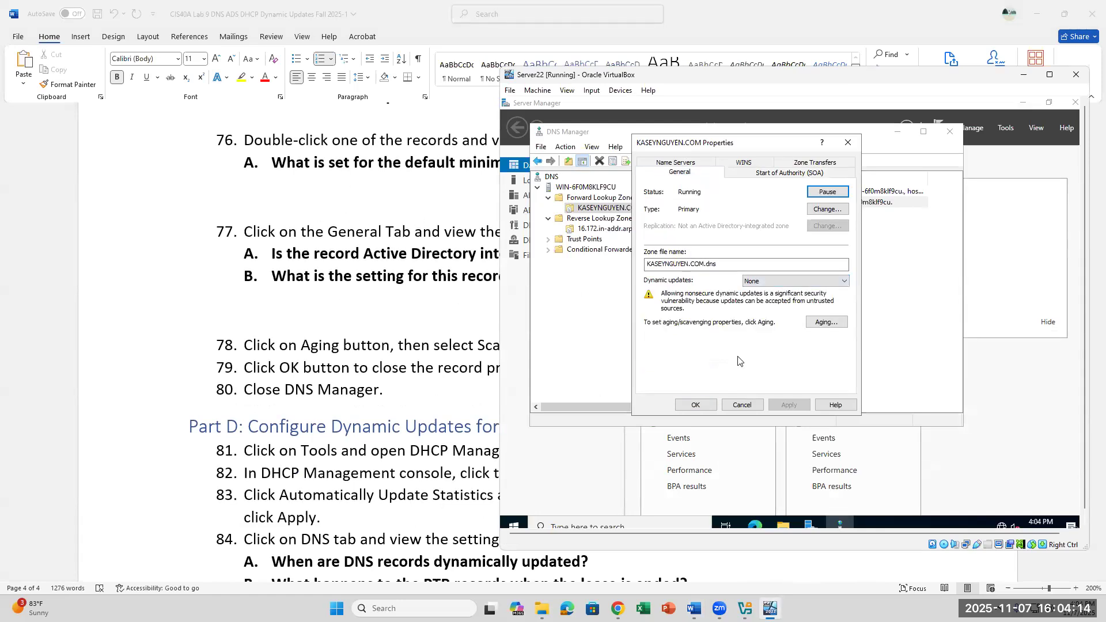
{"action": "left_click", "coordinate": [755, 282]}
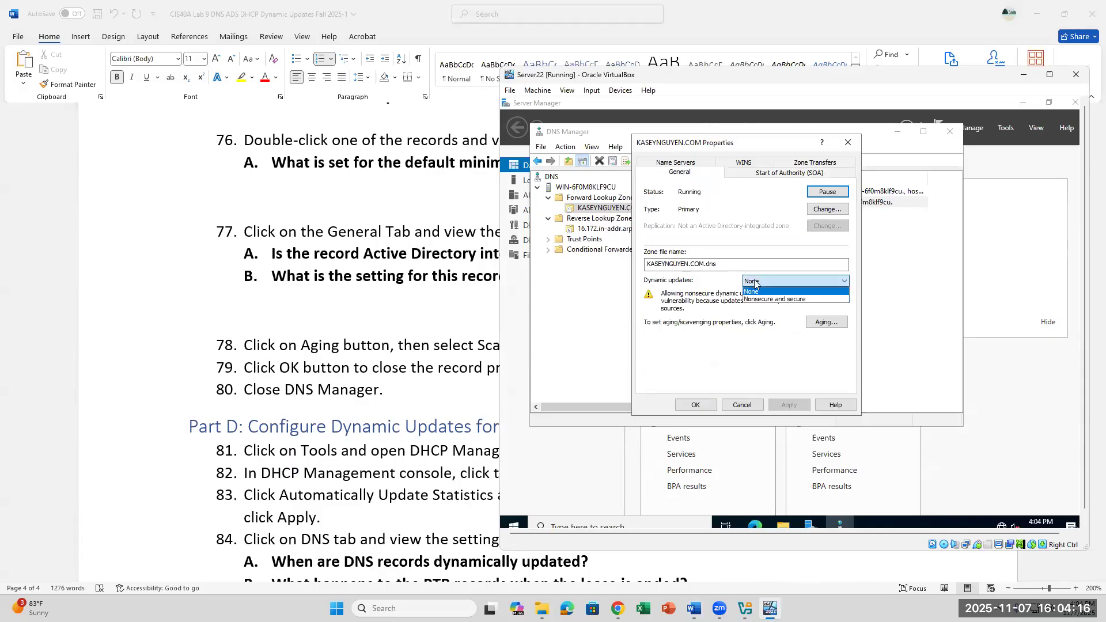
{"action": "left_click", "coordinate": [754, 291]}
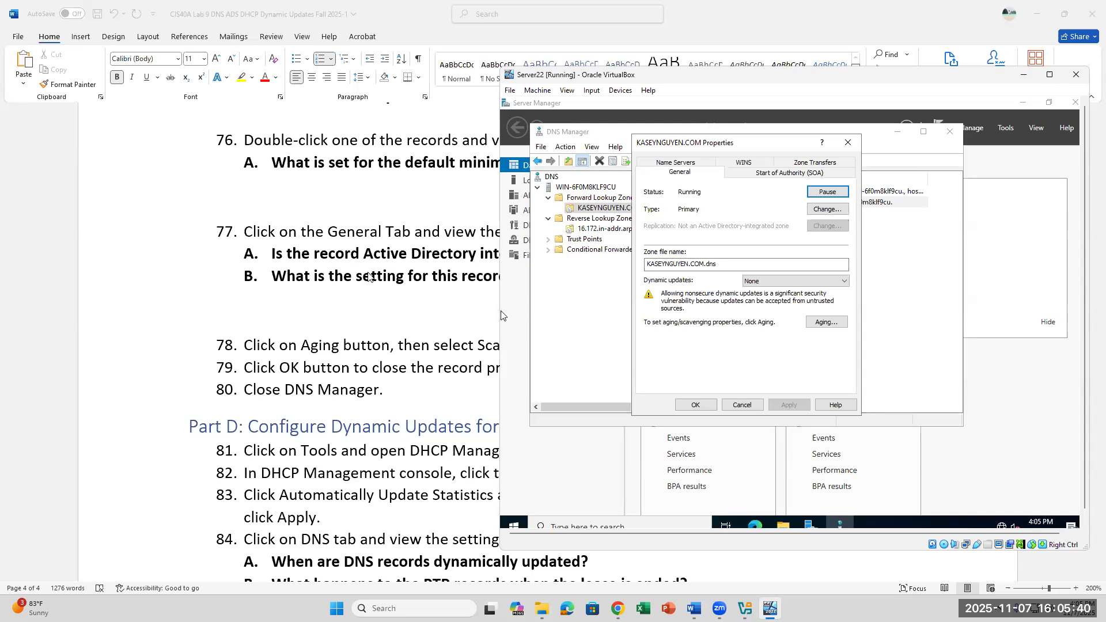
Step: Recheck question 77A, then close and reopen the KASEYNGUYEN.COM zone Properties
{"action": "left_click", "coordinate": [369, 278]}
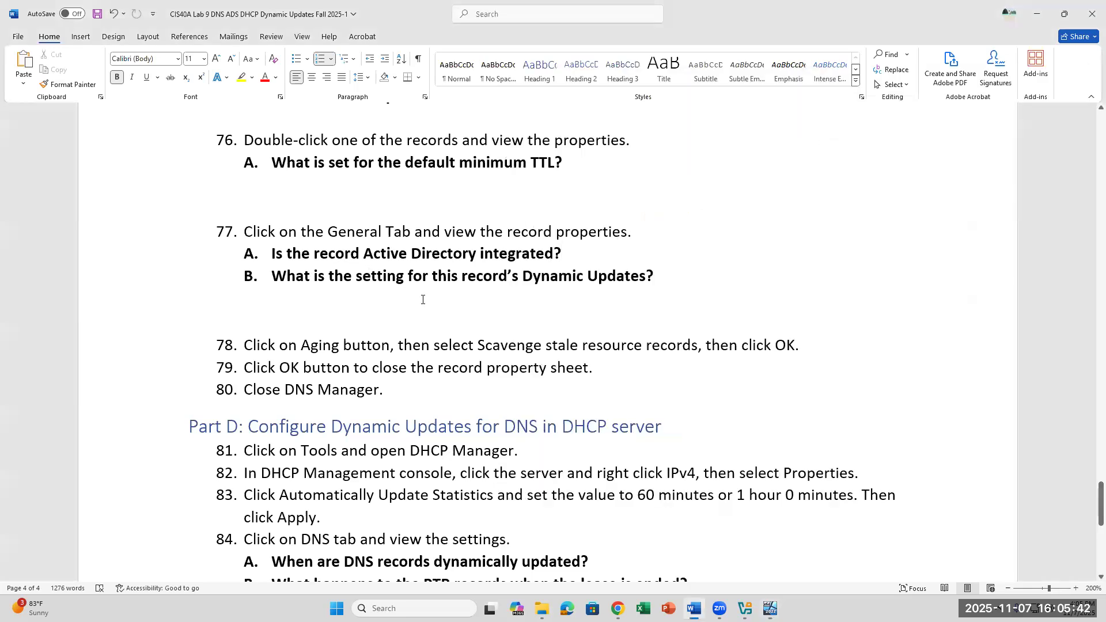
{"action": "left_click", "coordinate": [579, 247]}
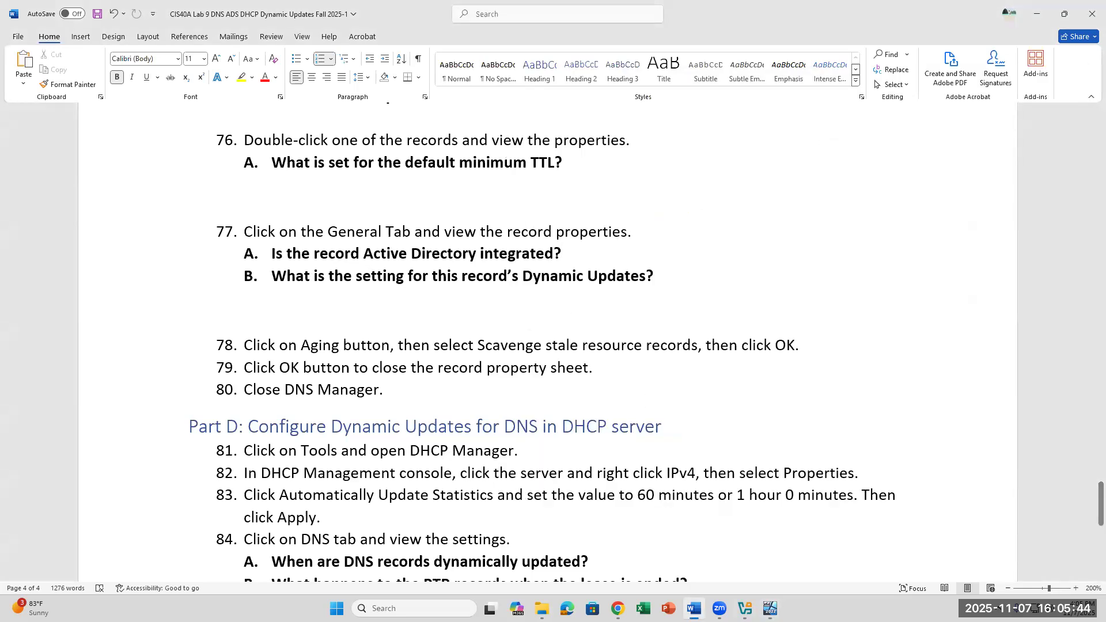
{"action": "left_click", "coordinate": [770, 608]}
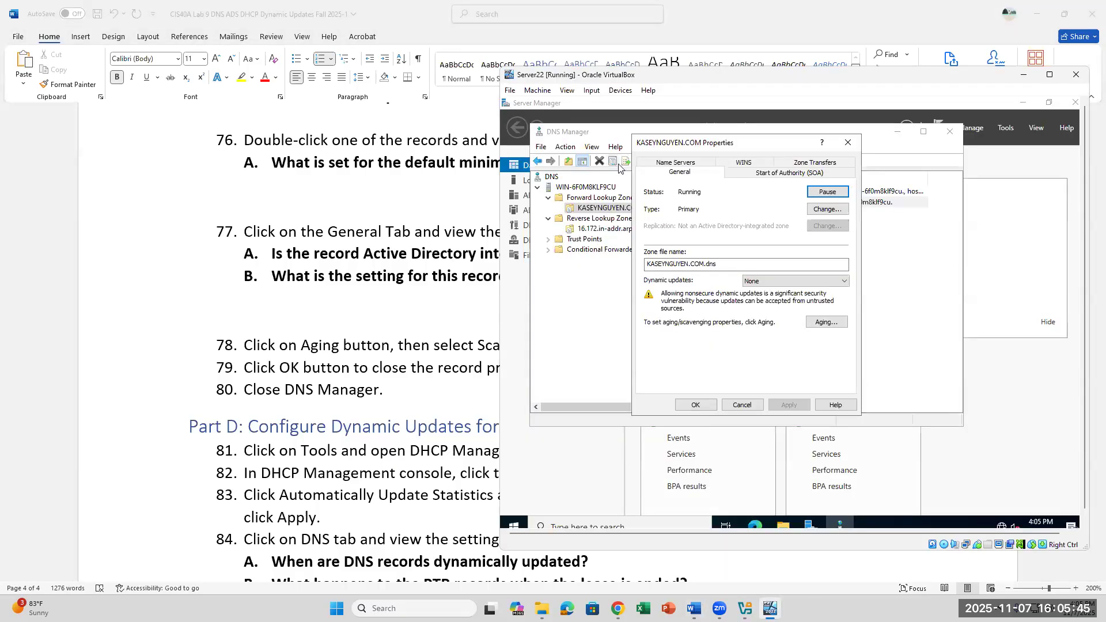
{"action": "left_click", "coordinate": [583, 211]}
{"action": "left_click", "coordinate": [600, 200]}
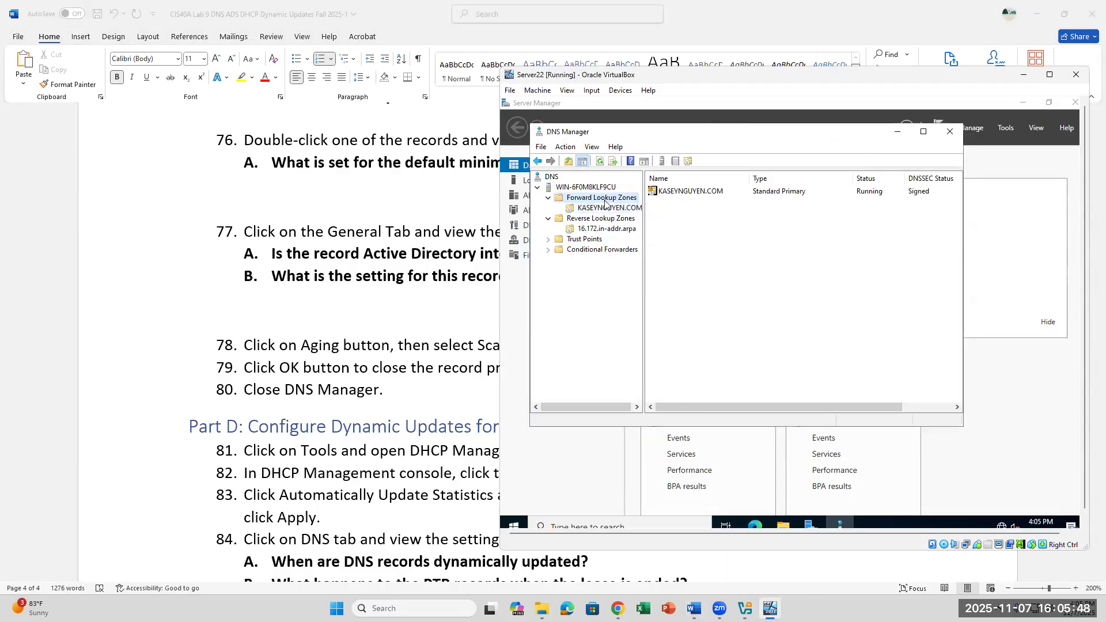
{"action": "left_click", "coordinate": [605, 210]}
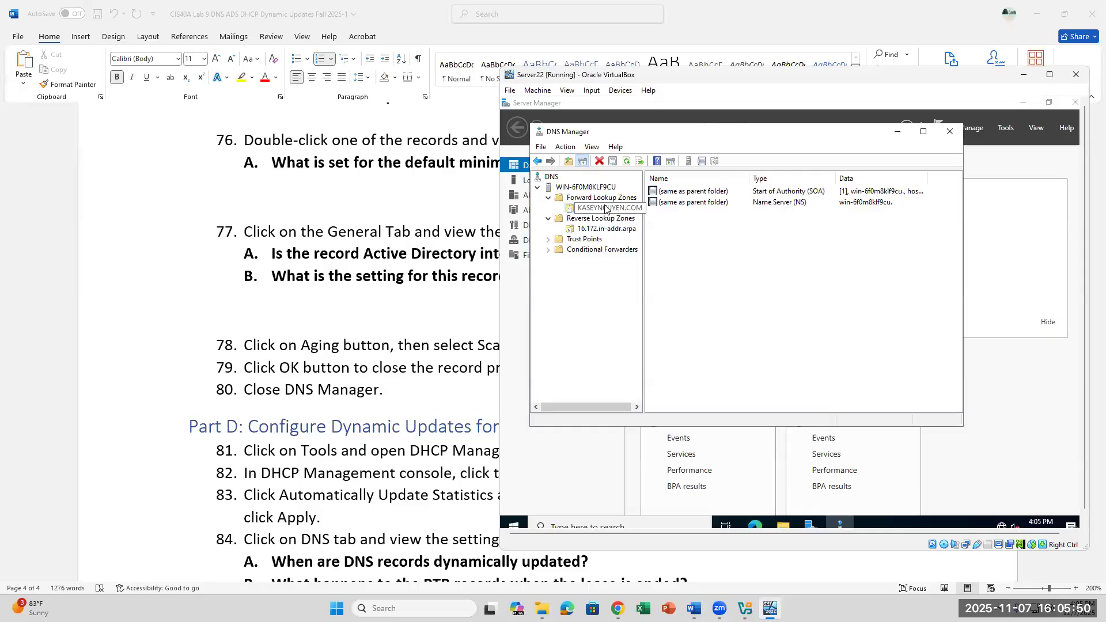
{"action": "right_click", "coordinate": [605, 210]}
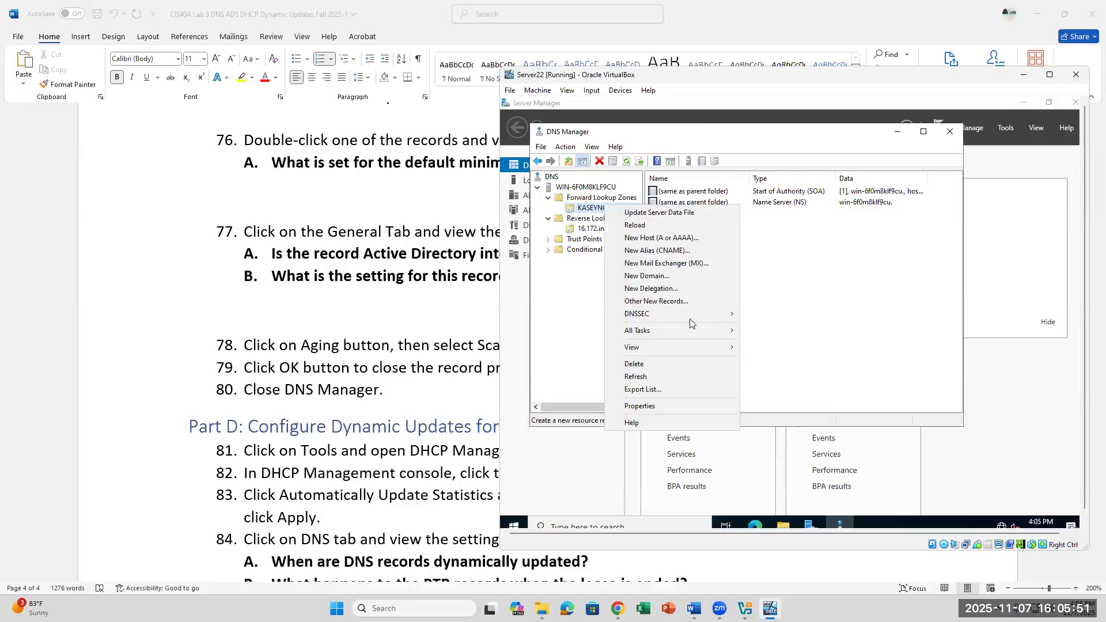
{"action": "left_click", "coordinate": [655, 406]}
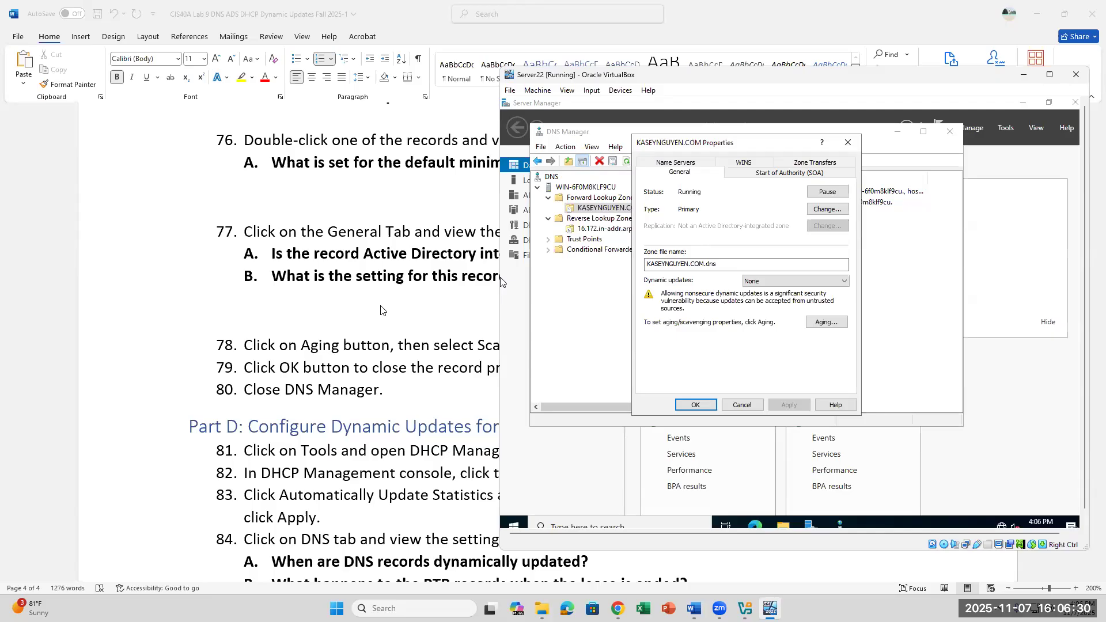
Step: Try Nonsecure and secure dynamic updates, revert to None and confirm with OK
{"action": "left_click", "coordinate": [431, 299]}
{"action": "key", "text": "alt+Tab"}
{"action": "left_click", "coordinate": [771, 282]}
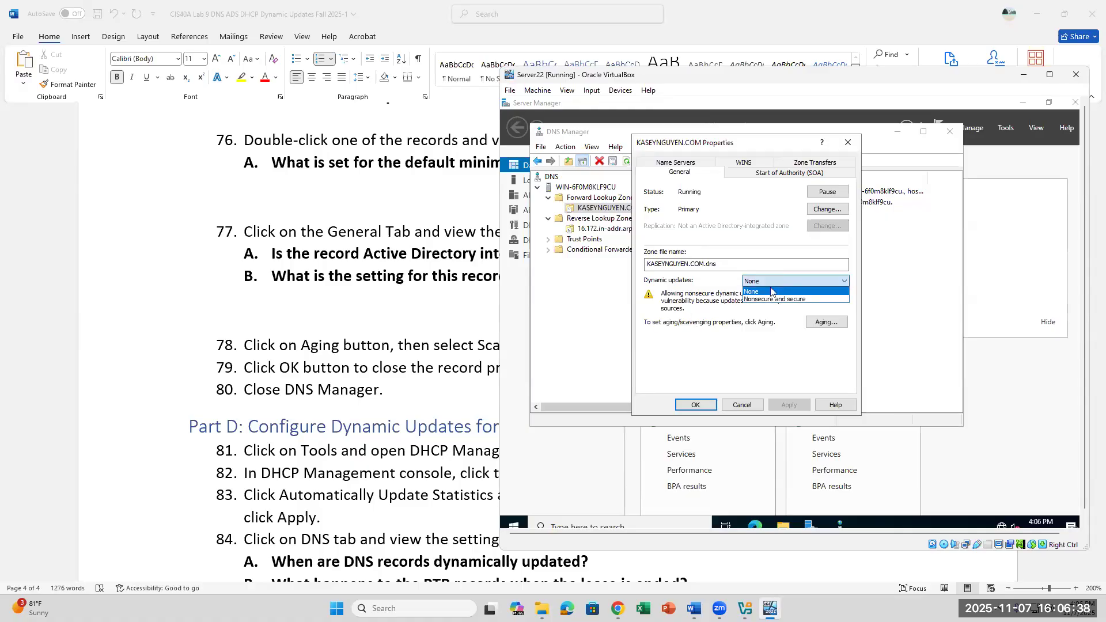
{"action": "left_click", "coordinate": [765, 299]}
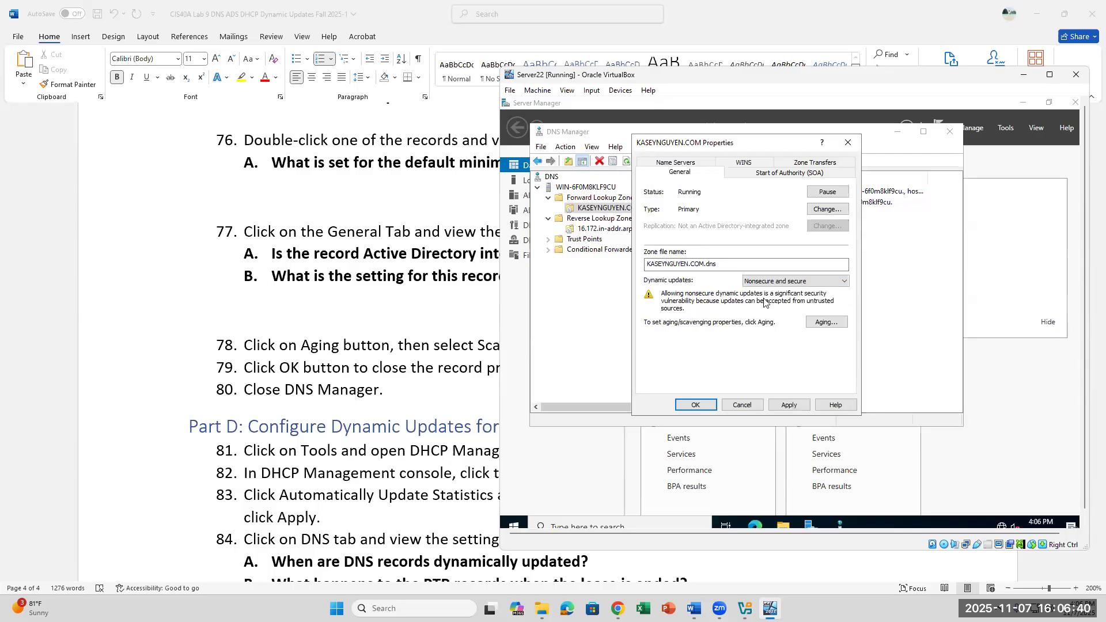
{"action": "left_click", "coordinate": [772, 282]}
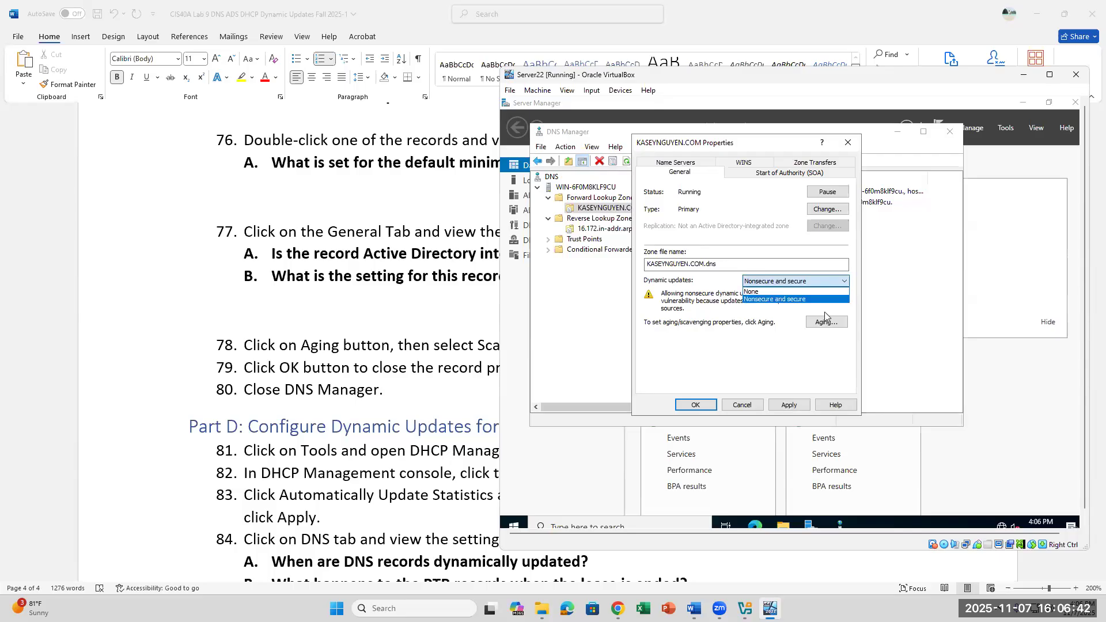
{"action": "left_click", "coordinate": [796, 281]}
{"action": "left_click", "coordinate": [796, 281]}
{"action": "left_click", "coordinate": [780, 291]}
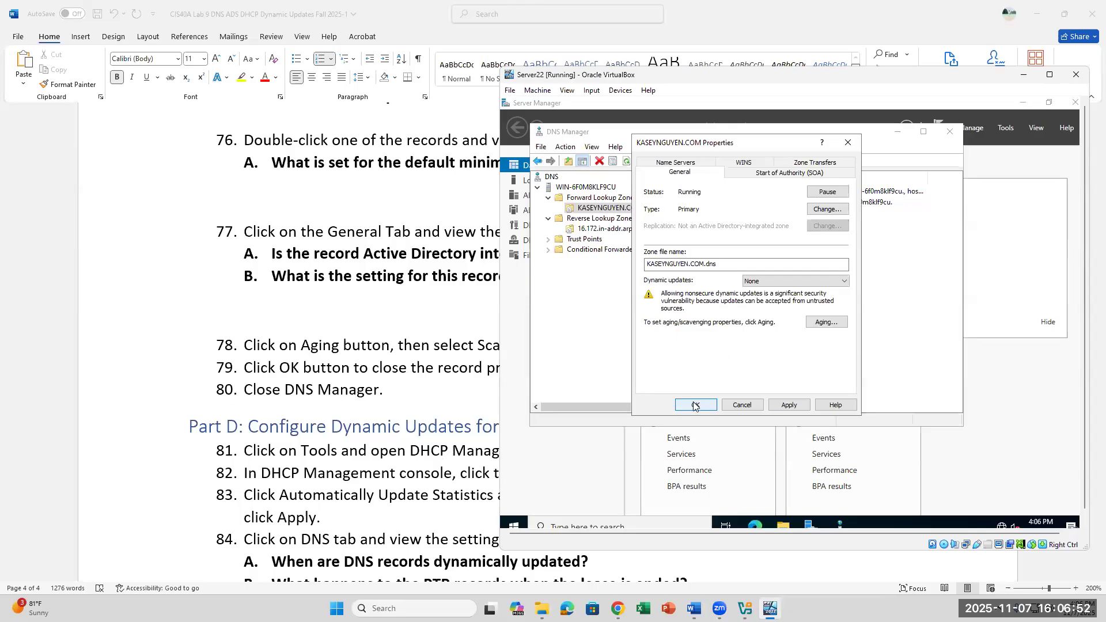
{"action": "left_click", "coordinate": [713, 405]}
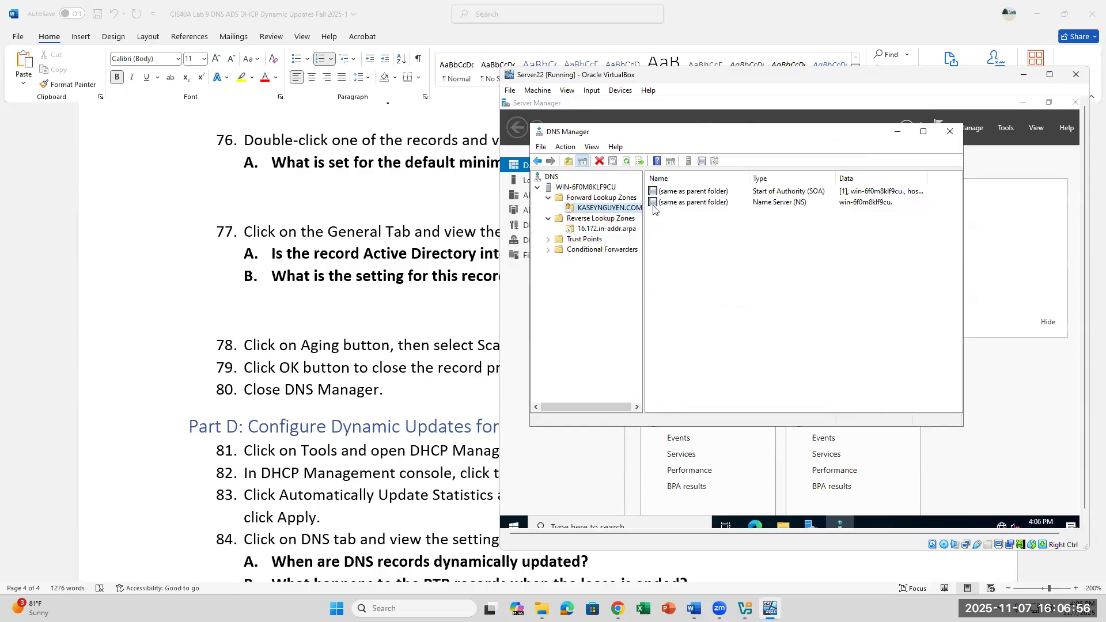
{"action": "right_click", "coordinate": [619, 208]}
{"action": "left_click", "coordinate": [677, 407]}
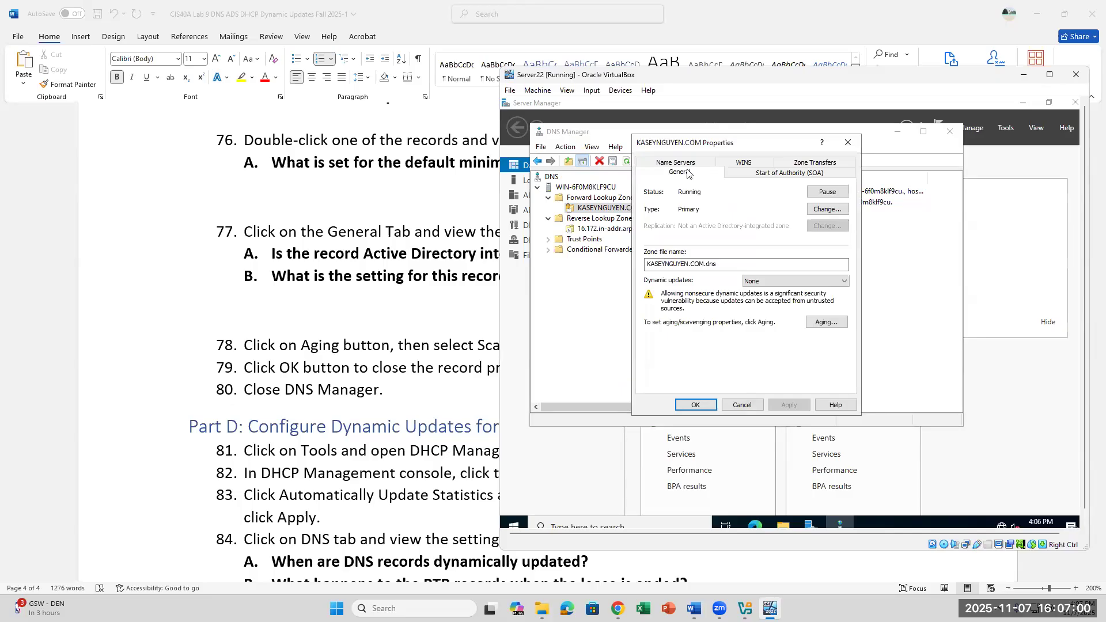
{"action": "left_click", "coordinate": [819, 320]}
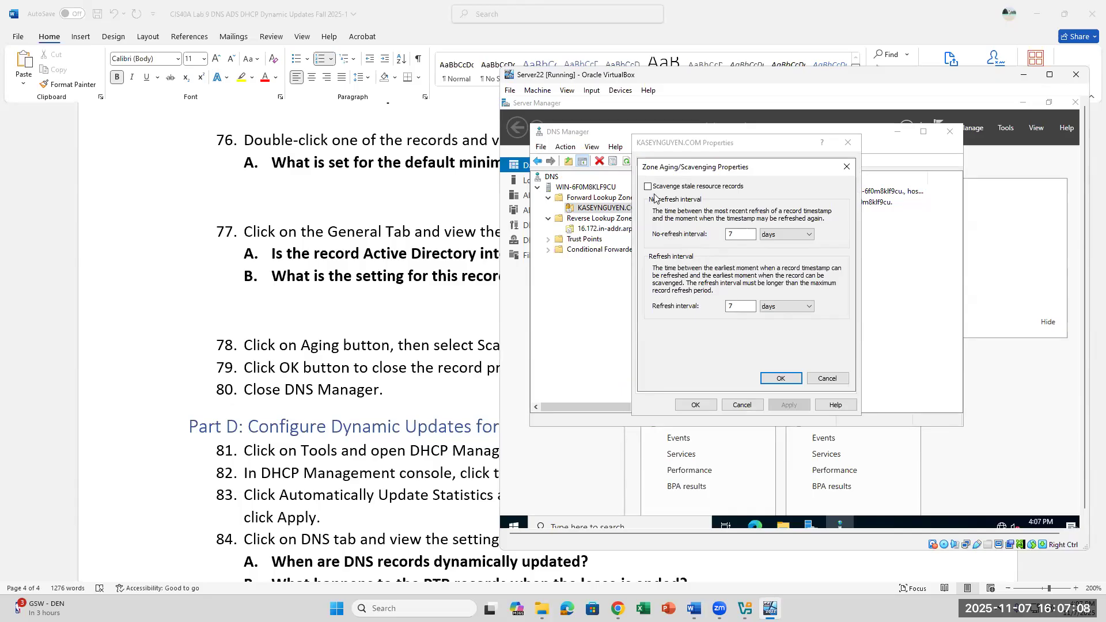
{"action": "scroll", "coordinate": [302, 335], "scroll_direction": "down", "scroll_amount": 2}
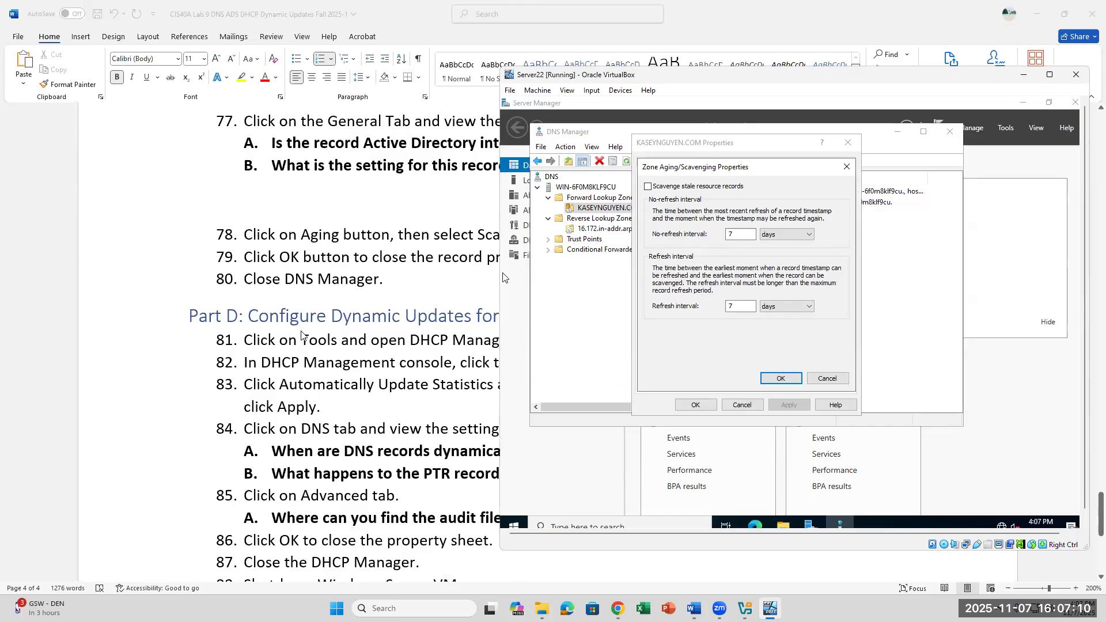
{"action": "left_click", "coordinate": [846, 168]}
{"action": "key", "text": "Escape"}
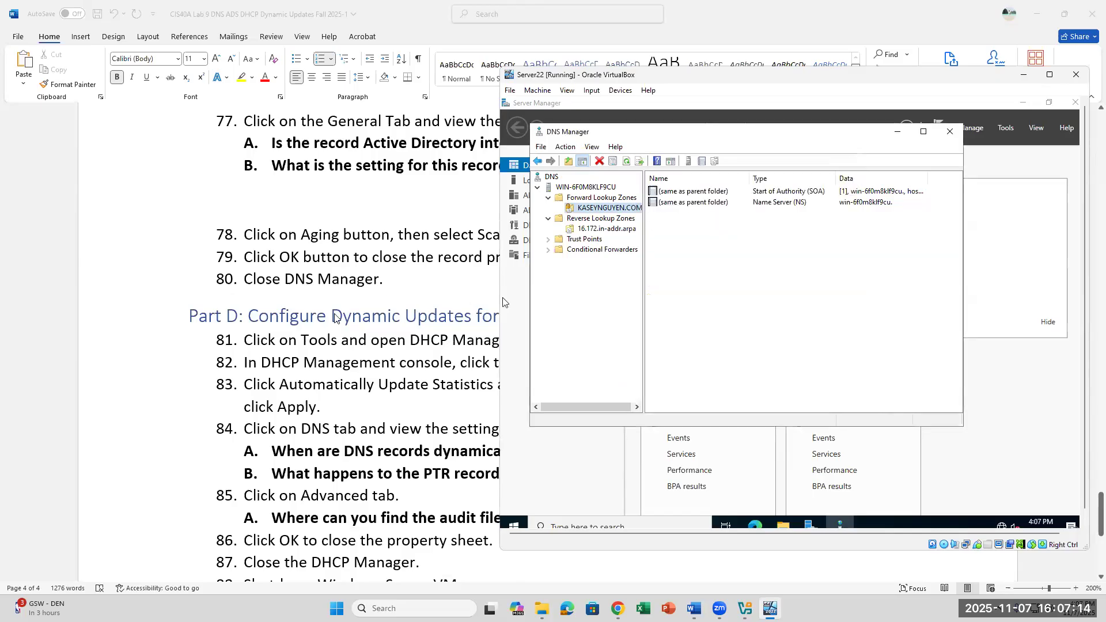
Step: Close DNS Manager, read Part D through step 81, then return to Server Manager's Tools list
{"action": "left_click", "coordinate": [950, 132]}
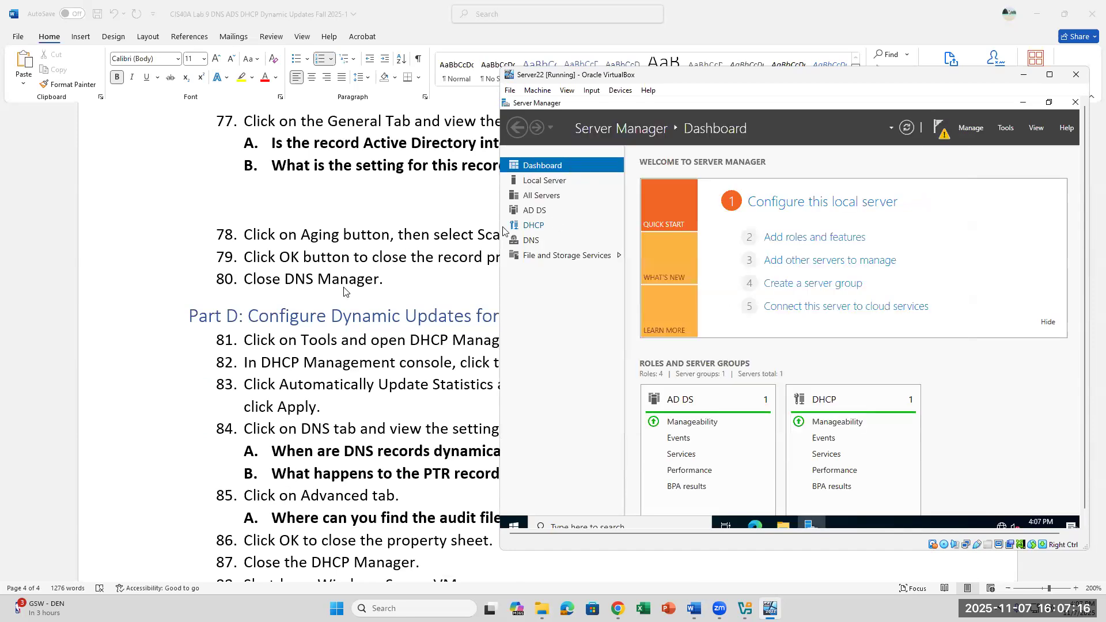
{"action": "left_click", "coordinate": [361, 267]}
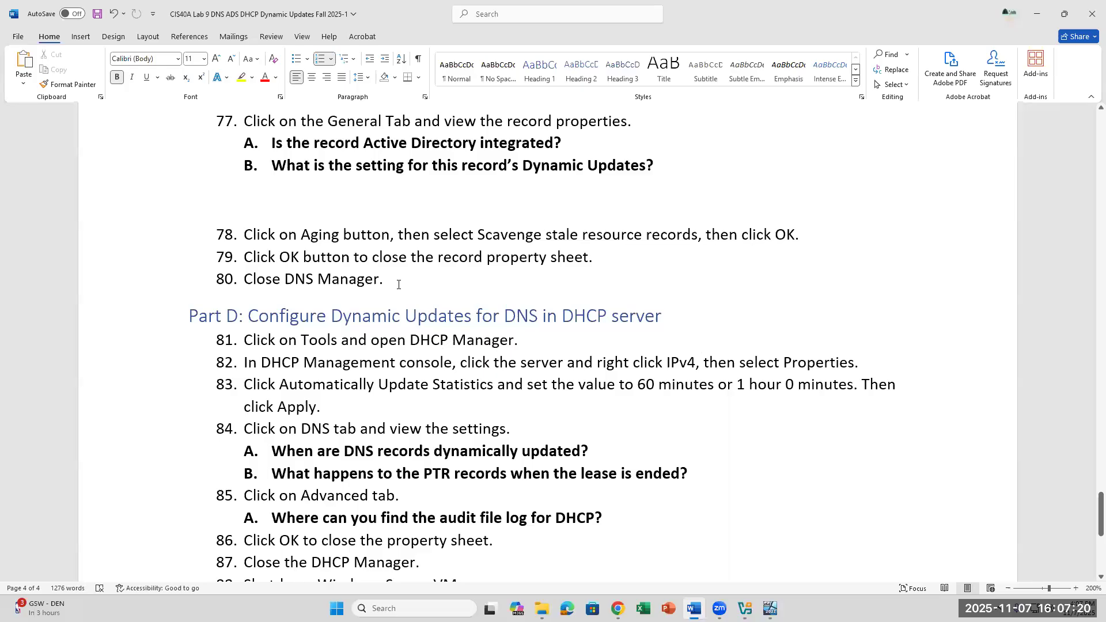
{"action": "scroll", "coordinate": [398, 284], "scroll_direction": "down", "scroll_amount": 1}
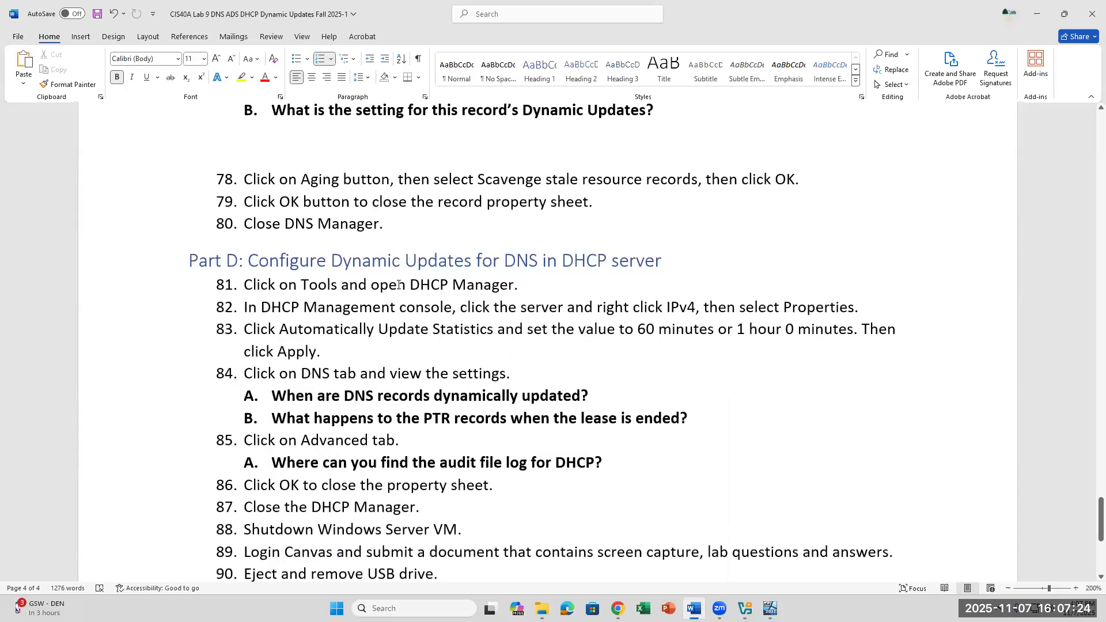
{"action": "left_click", "coordinate": [515, 285]}
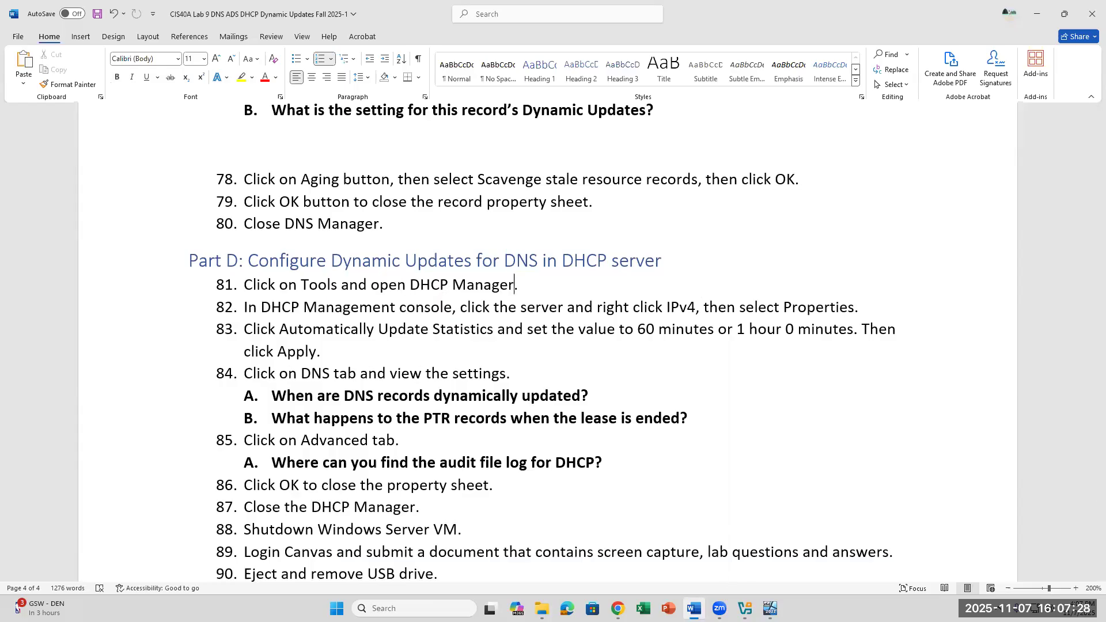
{"action": "left_click", "coordinate": [770, 608]}
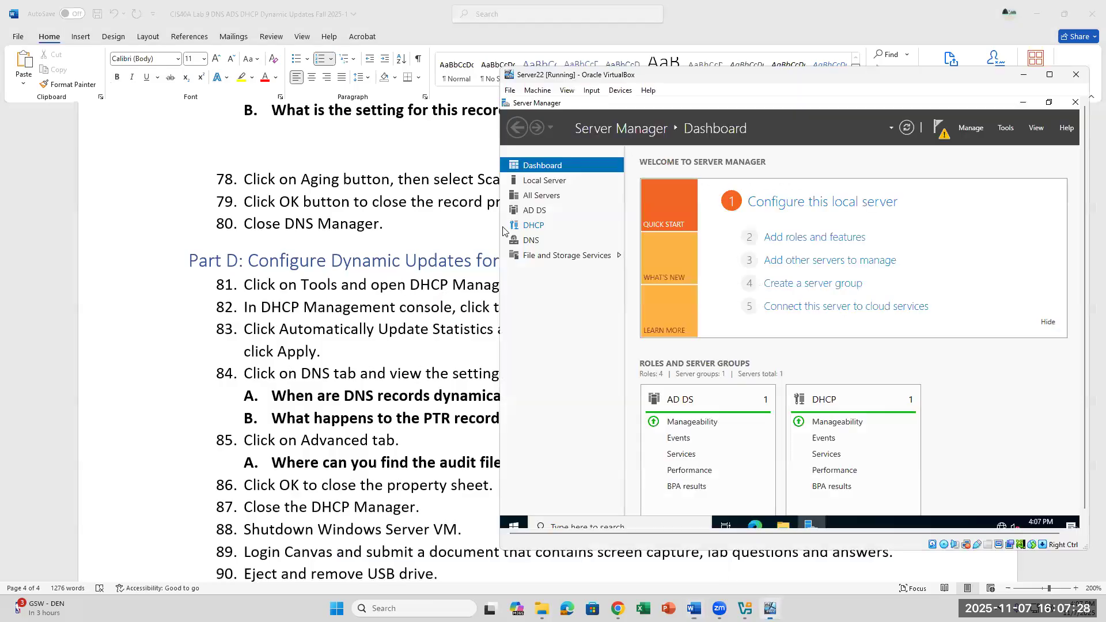
{"action": "left_click", "coordinate": [1009, 128]}
Step: Launch the DHCP console and check step 82's IPv4 instruction in the lab document
{"action": "left_click", "coordinate": [920, 264]}
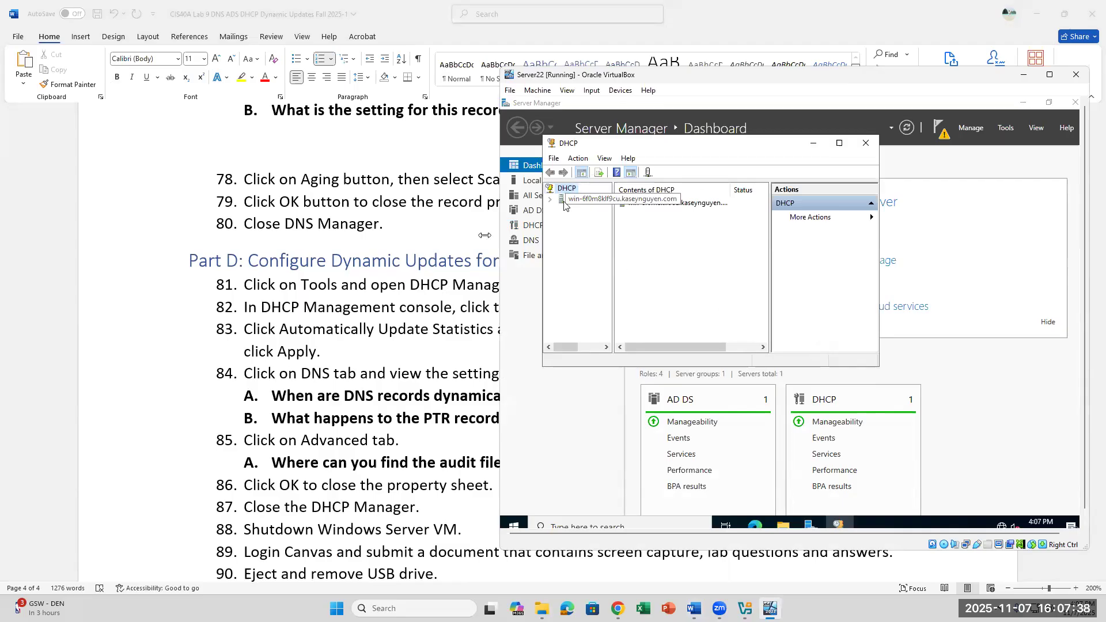
{"action": "key", "text": "alt+Tab"}
{"action": "left_click_drag", "start_coordinate": [634, 307], "coordinate": [781, 307]}
{"action": "mouse_move", "coordinate": [770, 609]}
{"action": "left_click", "coordinate": [771, 538]}
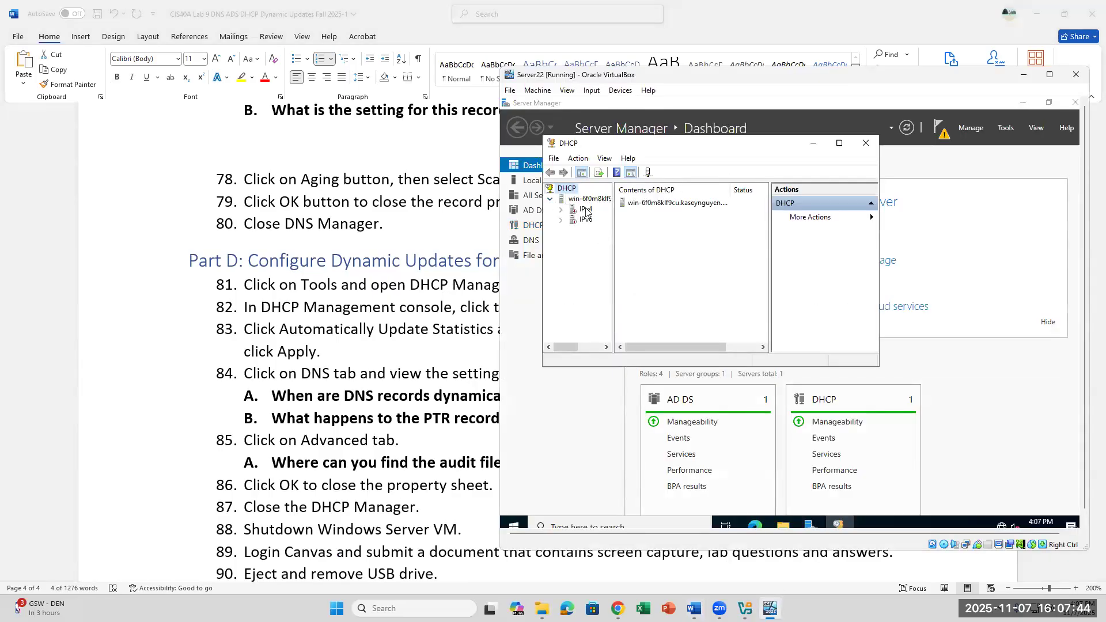
Step: Expand the DHCP server's IPv4 node and open its Properties
{"action": "double_click", "coordinate": [585, 211]}
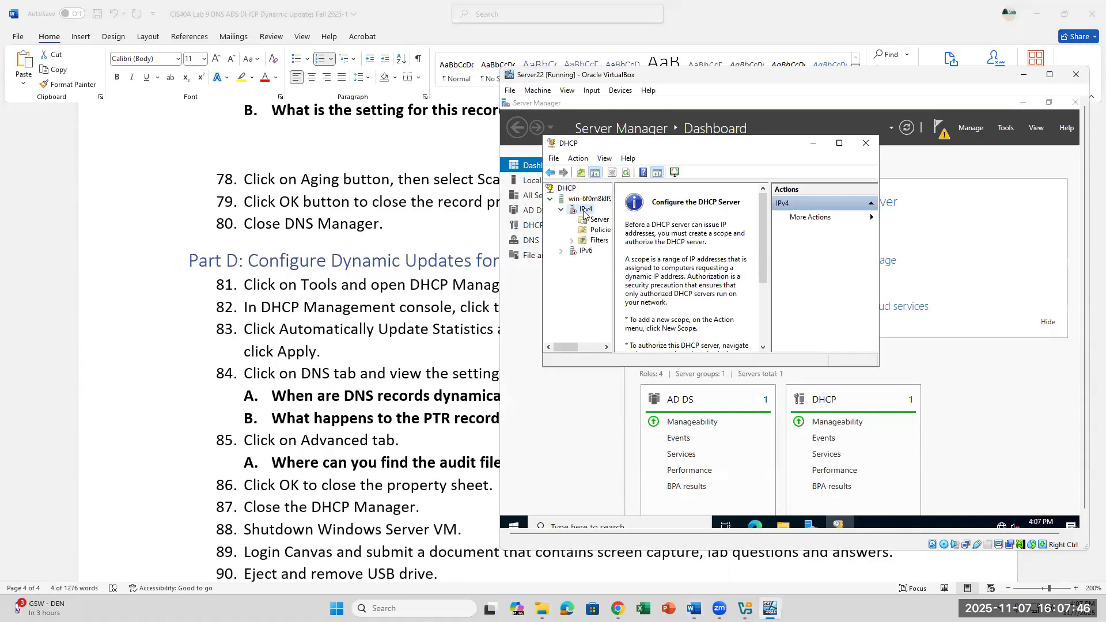
{"action": "right_click", "coordinate": [584, 214]}
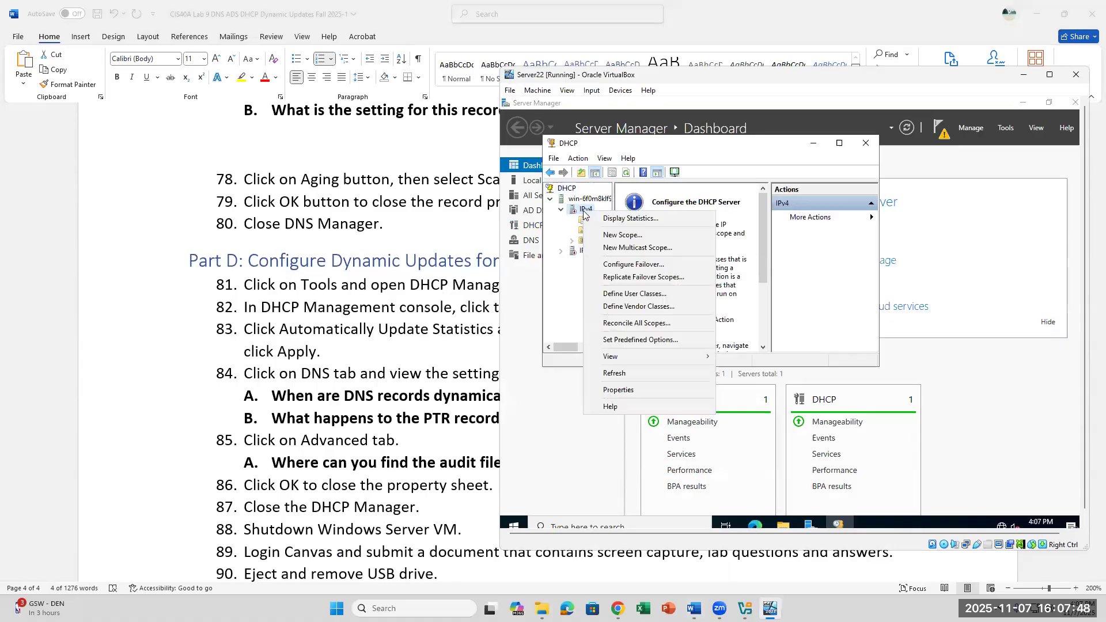
{"action": "left_click", "coordinate": [433, 297]}
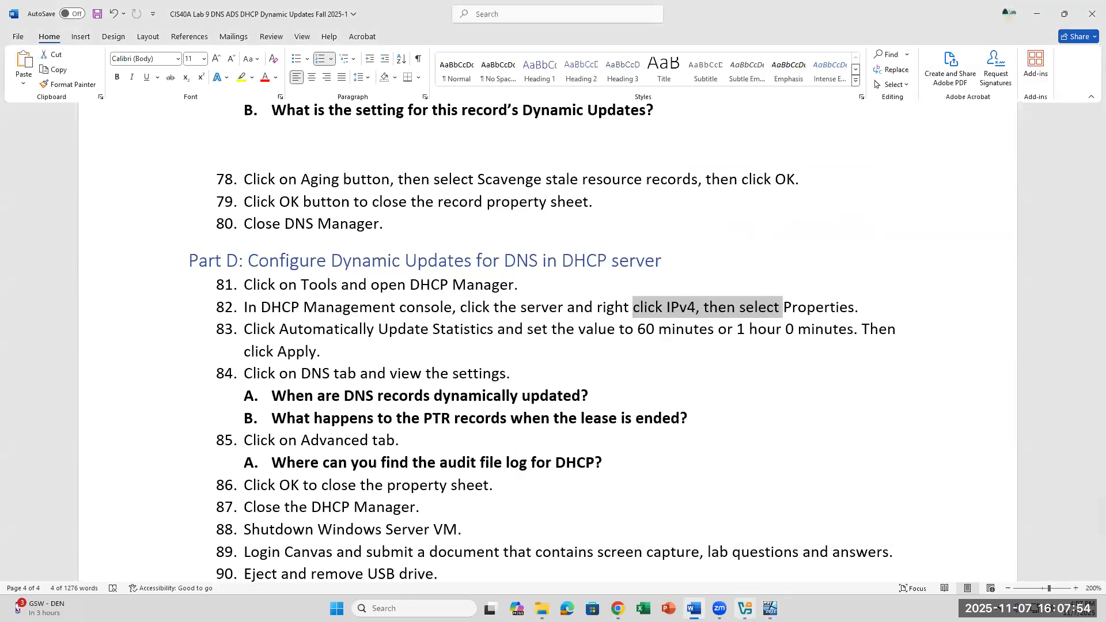
{"action": "left_click", "coordinate": [770, 608]}
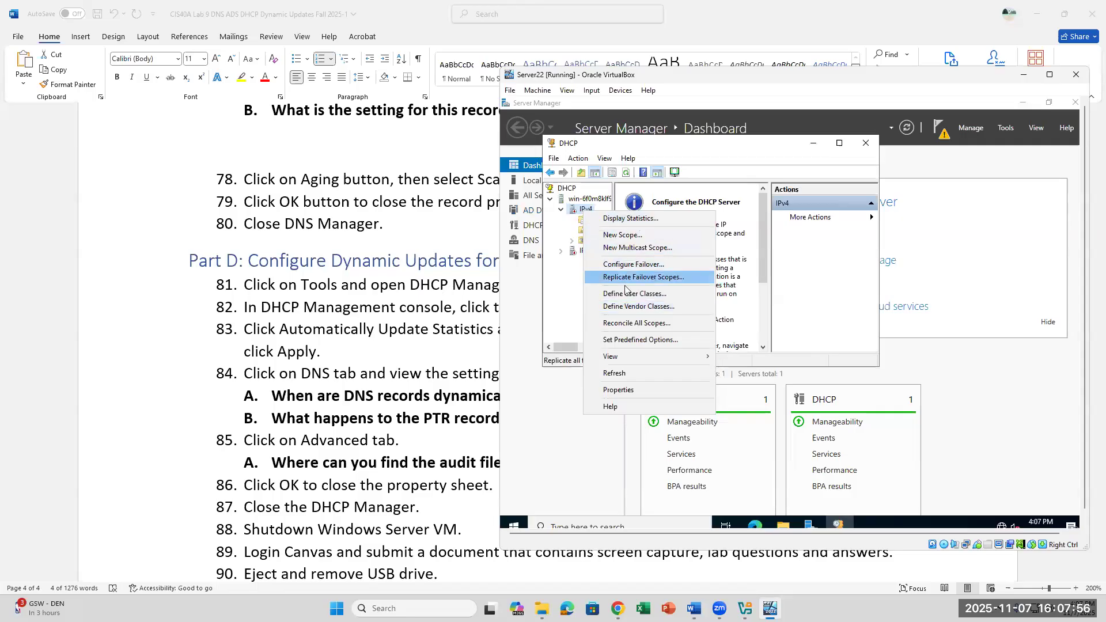
{"action": "left_click", "coordinate": [583, 207]}
{"action": "right_click", "coordinate": [584, 206]}
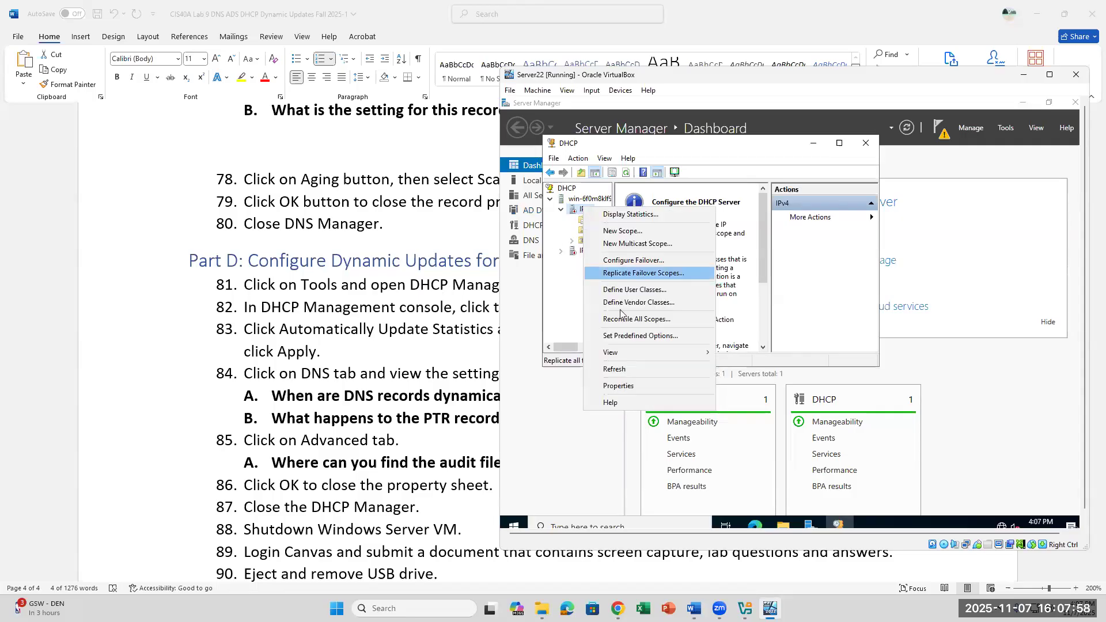
{"action": "left_click", "coordinate": [618, 386]}
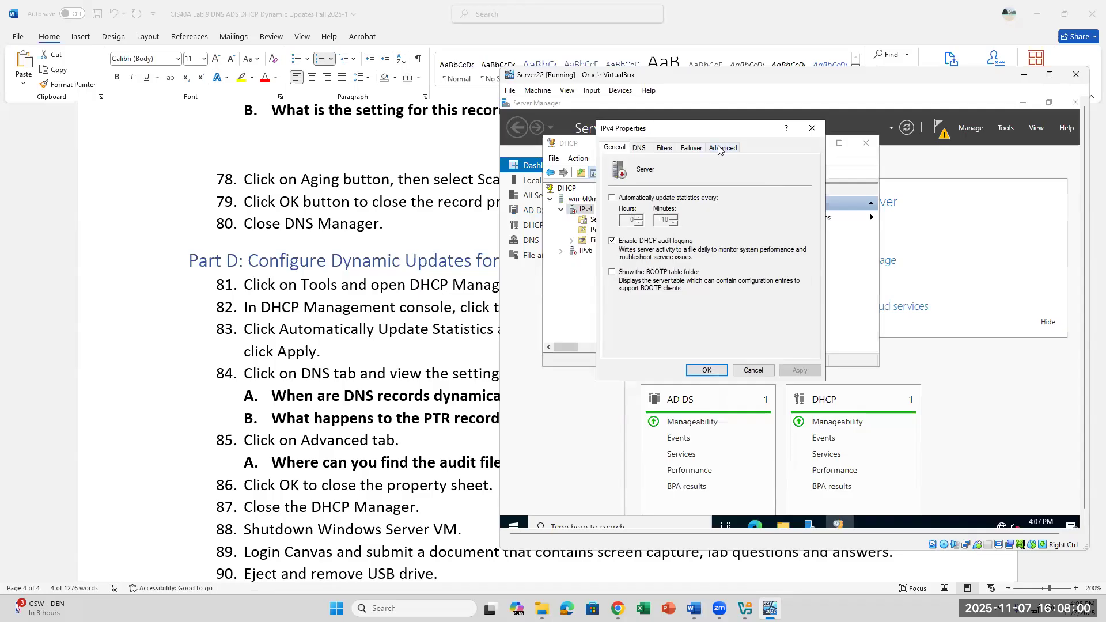
Step: Show the IPv4 Properties DNS tab alongside the two step-84 questions in the lab document
{"action": "left_click_drag", "start_coordinate": [710, 128], "coordinate": [857, 191]}
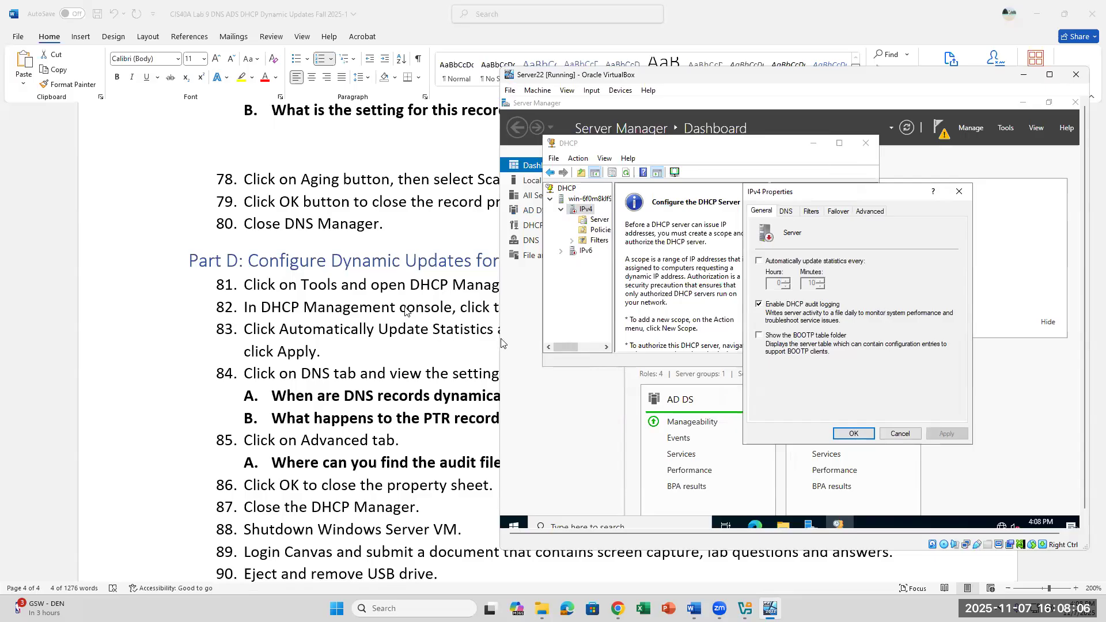
{"action": "left_click", "coordinate": [787, 212]}
{"action": "left_click", "coordinate": [389, 347]}
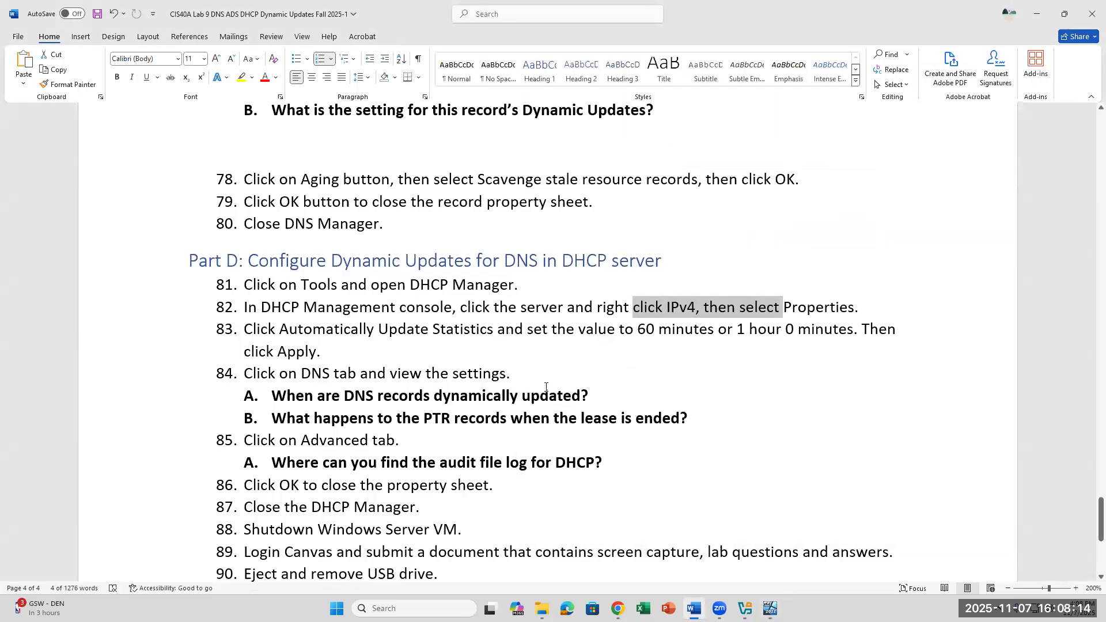
{"action": "left_click_drag", "start_coordinate": [279, 396], "coordinate": [743, 429]}
{"action": "left_click", "coordinate": [772, 605]}
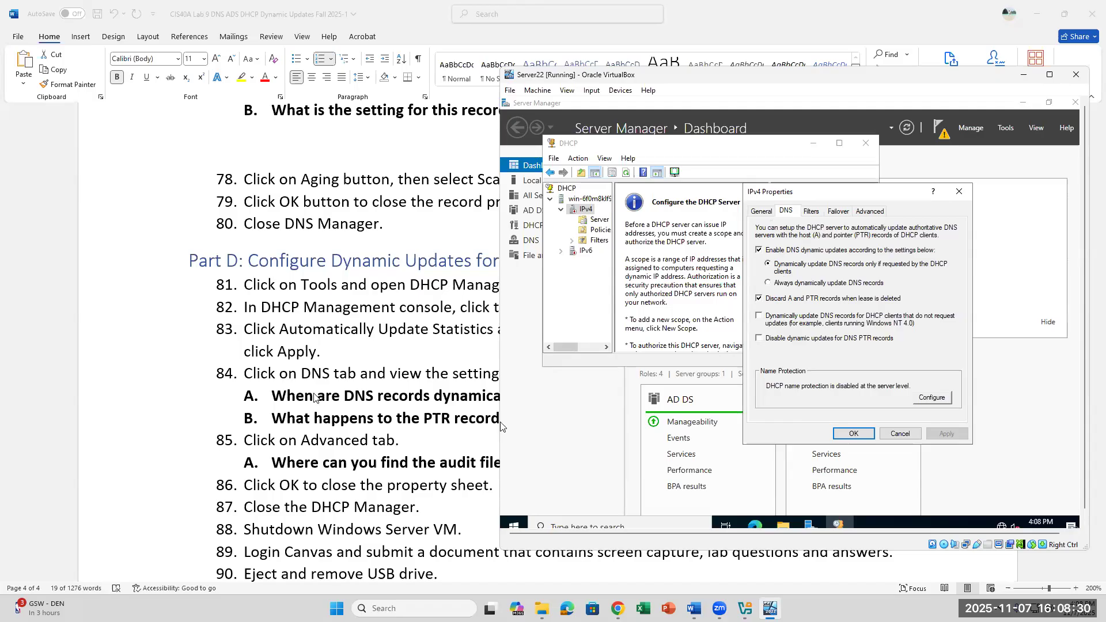
Step: Move the DHCP console aside and view the Advanced tab's audit log path, C:\Windows\system32\dhcp
{"action": "left_click_drag", "start_coordinate": [721, 147], "coordinate": [886, 148]}
{"action": "left_click", "coordinate": [824, 406]}
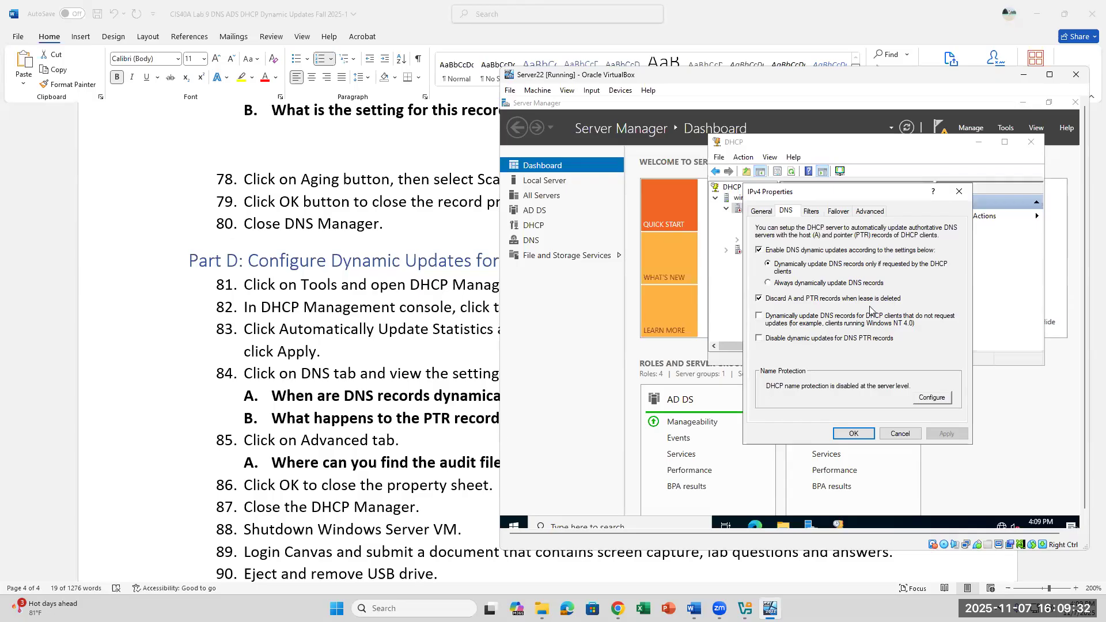
{"action": "left_click", "coordinate": [871, 212]}
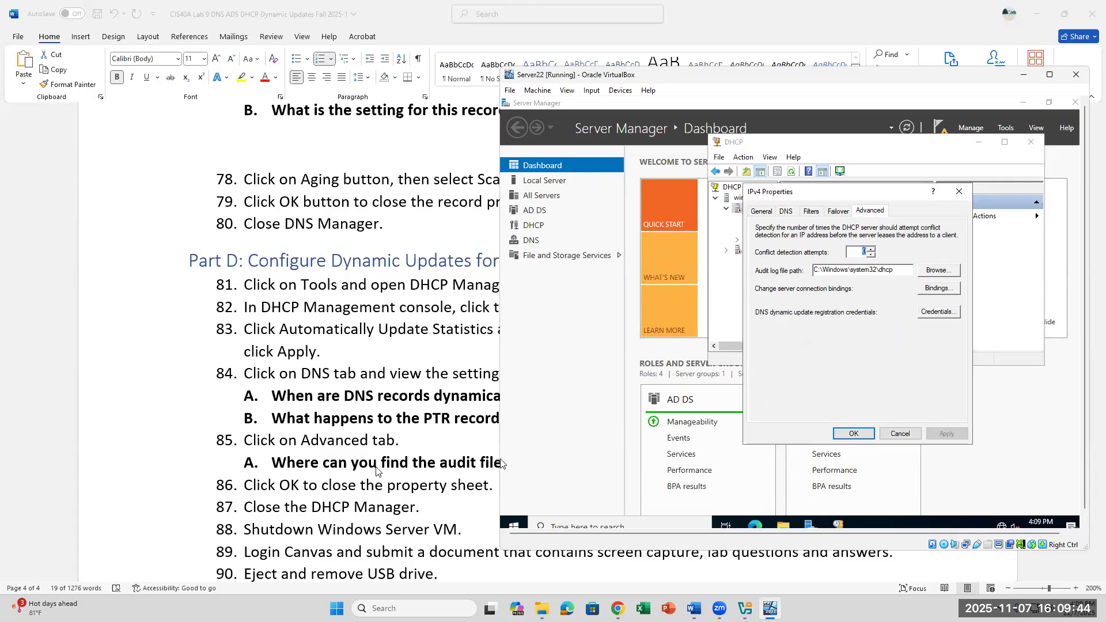
{"action": "left_click_drag", "start_coordinate": [896, 270], "coordinate": [811, 270]}
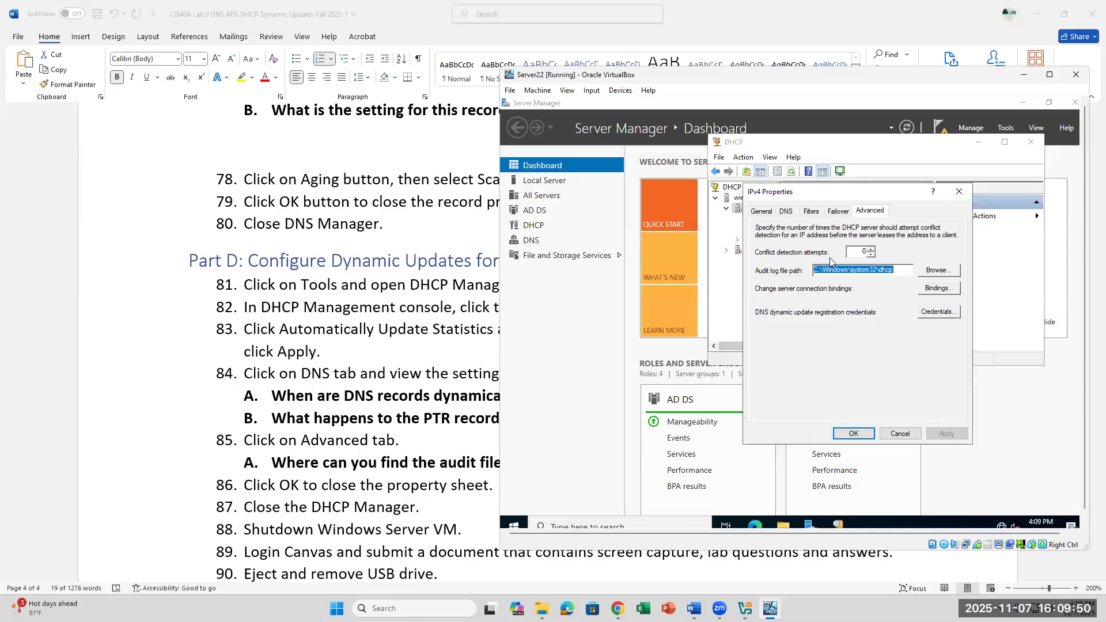
{"action": "left_click", "coordinate": [851, 270]}
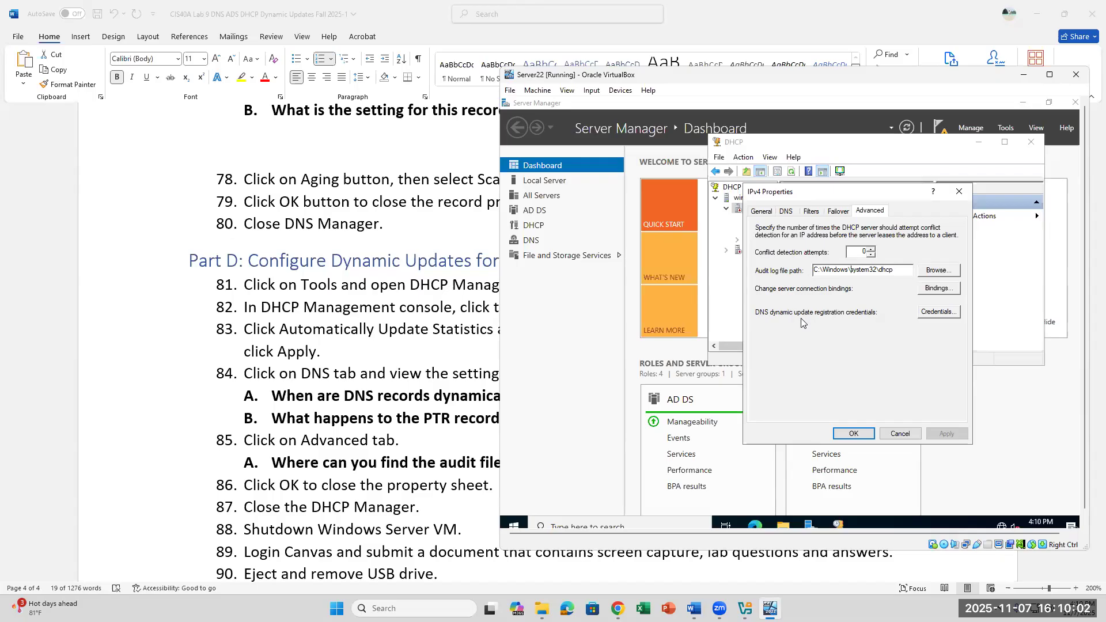
{"action": "left_click", "coordinate": [937, 312]}
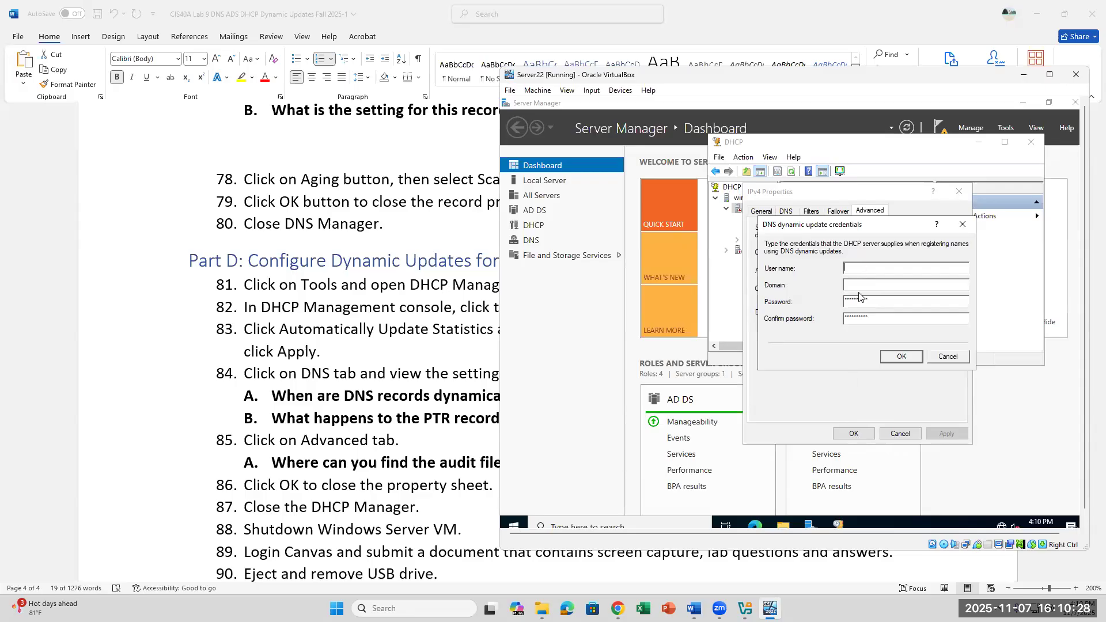
{"action": "left_click", "coordinate": [914, 360]}
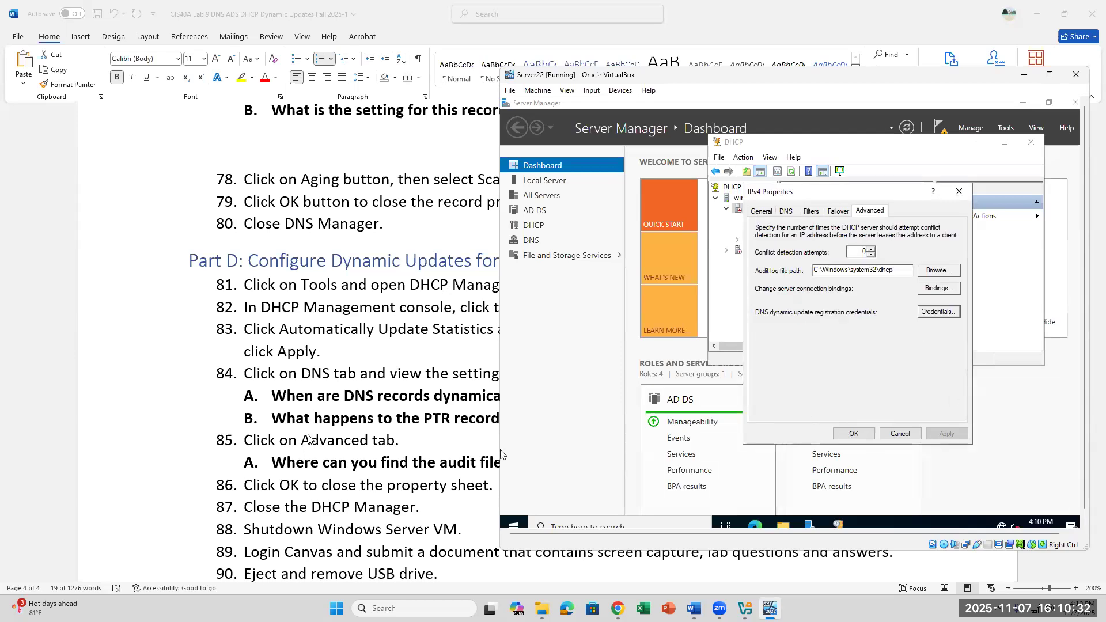
{"action": "scroll", "coordinate": [310, 440], "scroll_direction": "down", "scroll_amount": 2}
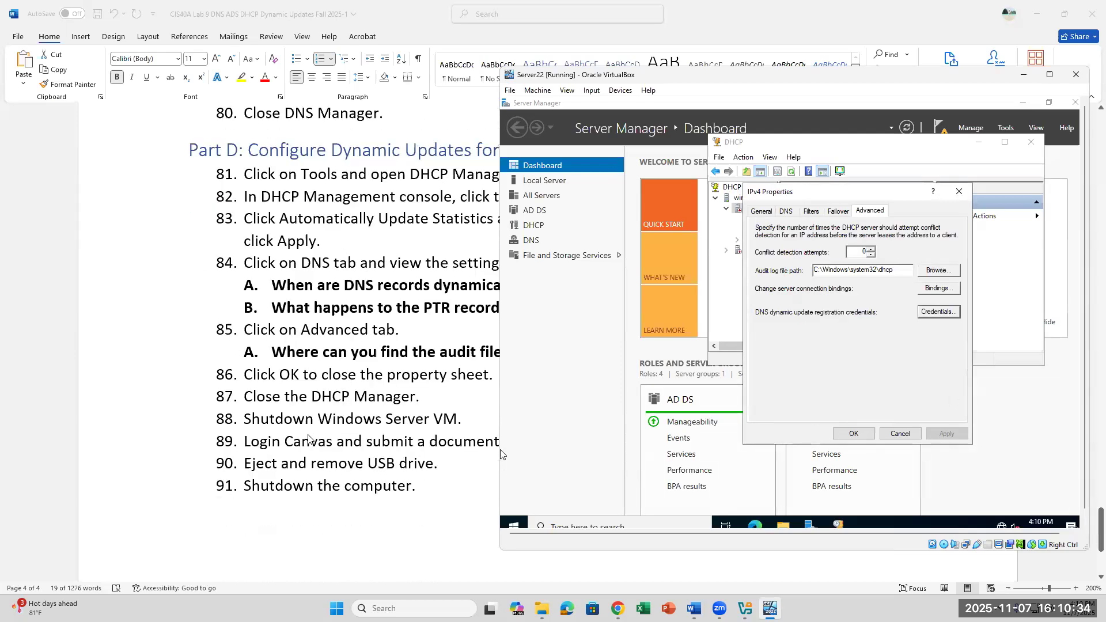
{"action": "scroll", "coordinate": [499, 453], "scroll_direction": "down", "scroll_amount": 1}
{"action": "scroll", "coordinate": [499, 453], "scroll_direction": "up", "scroll_amount": 4}
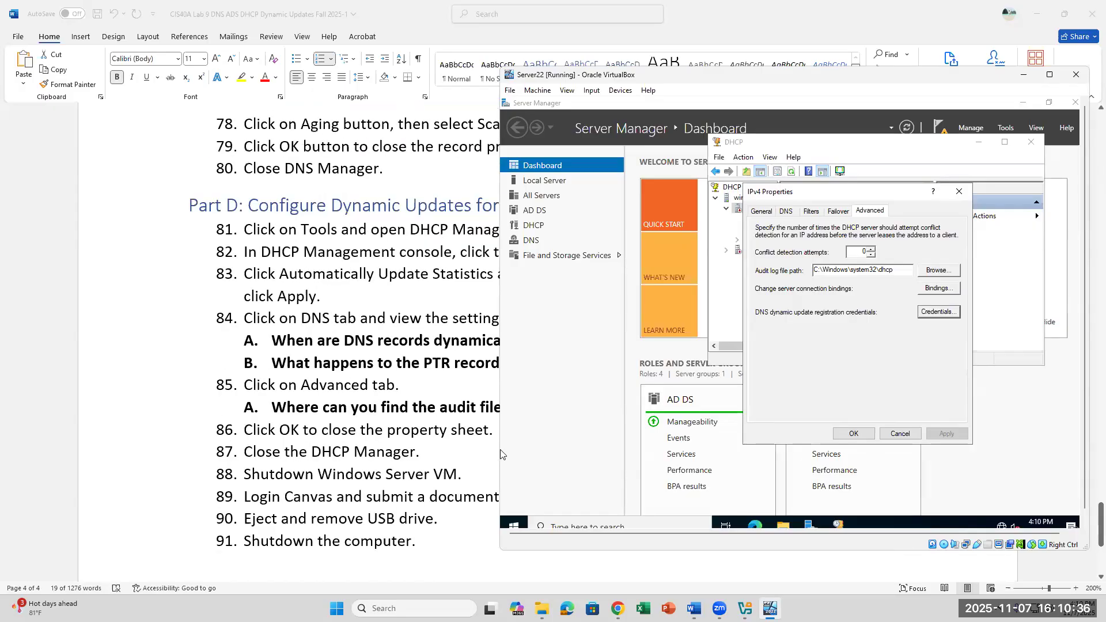
Step: Close the IPv4 Properties and DHCP console, then launch Active Directory Sites and Services from Tools
{"action": "left_click", "coordinate": [853, 434]}
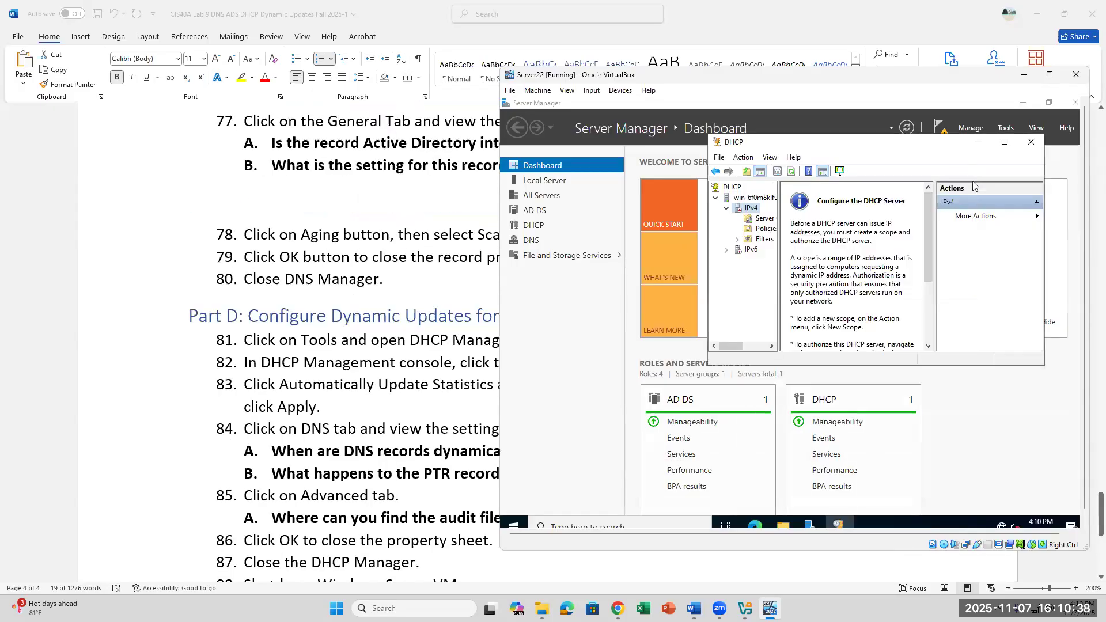
{"action": "left_click", "coordinate": [1031, 142]}
{"action": "left_click", "coordinate": [1009, 132]}
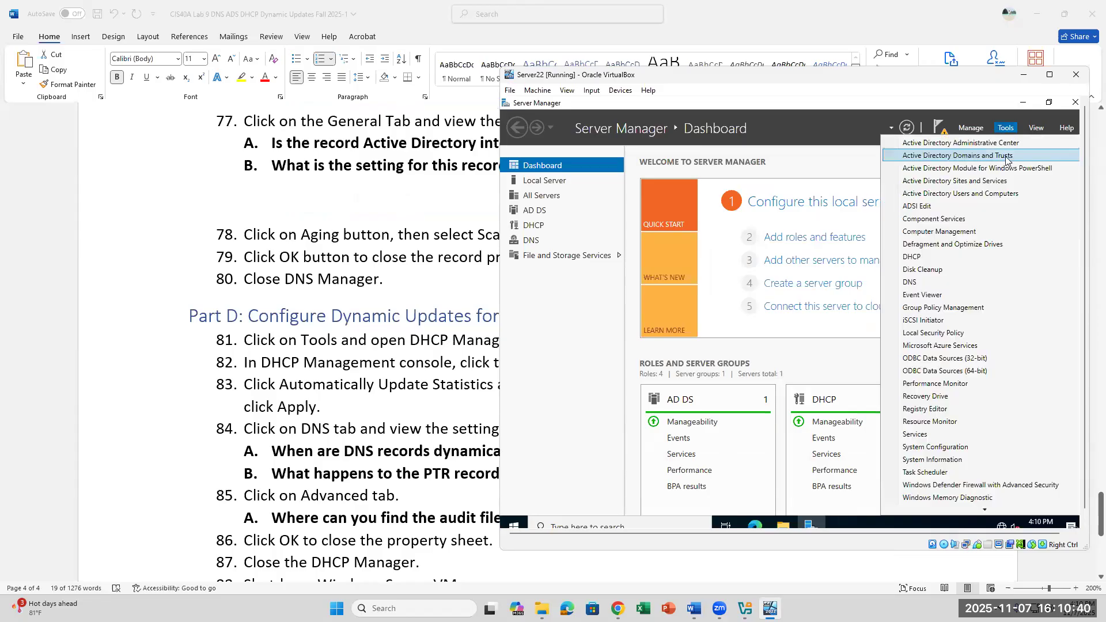
{"action": "left_click", "coordinate": [986, 183]}
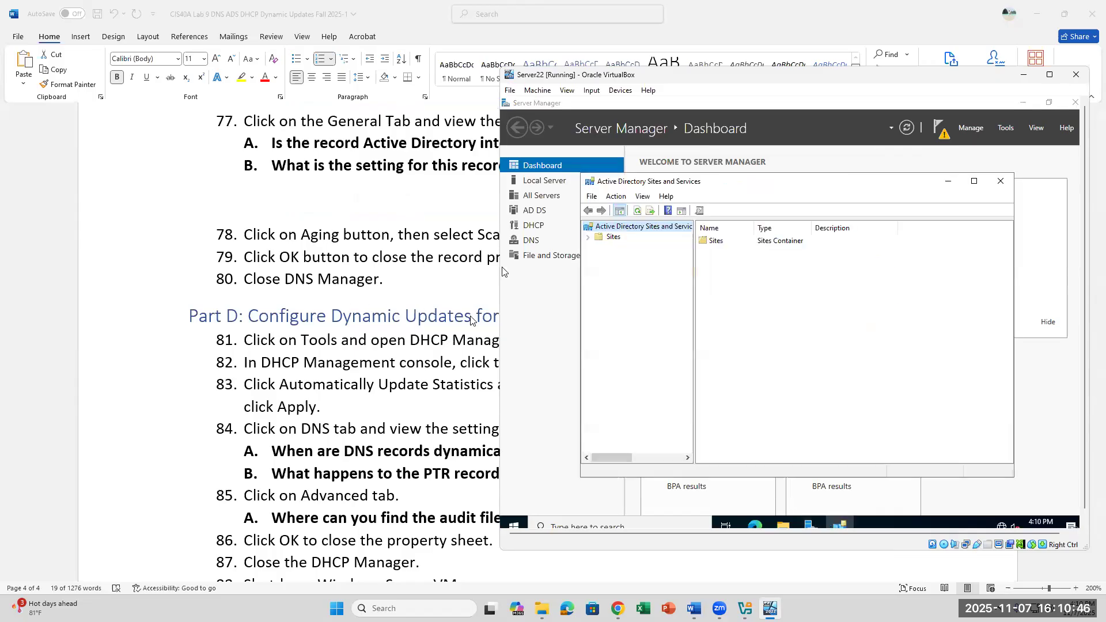
Step: Browse Sites > Default-First-Site-Name > Servers to inspect the domain controller, then close the console
{"action": "left_click", "coordinate": [588, 237]}
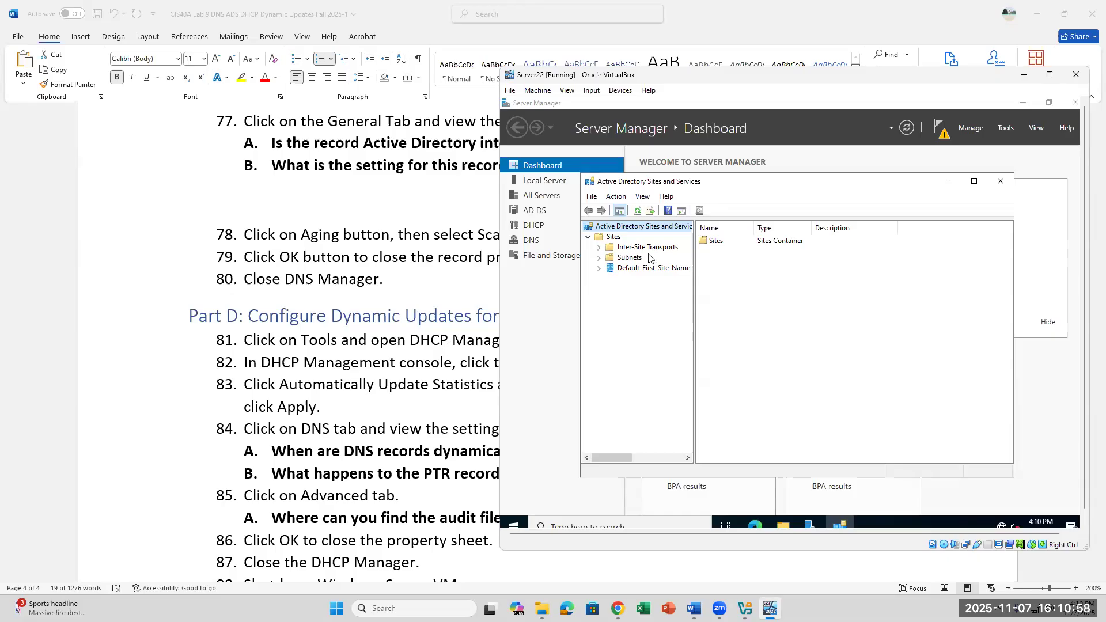
{"action": "left_click", "coordinate": [599, 269]}
{"action": "left_click", "coordinate": [636, 281]}
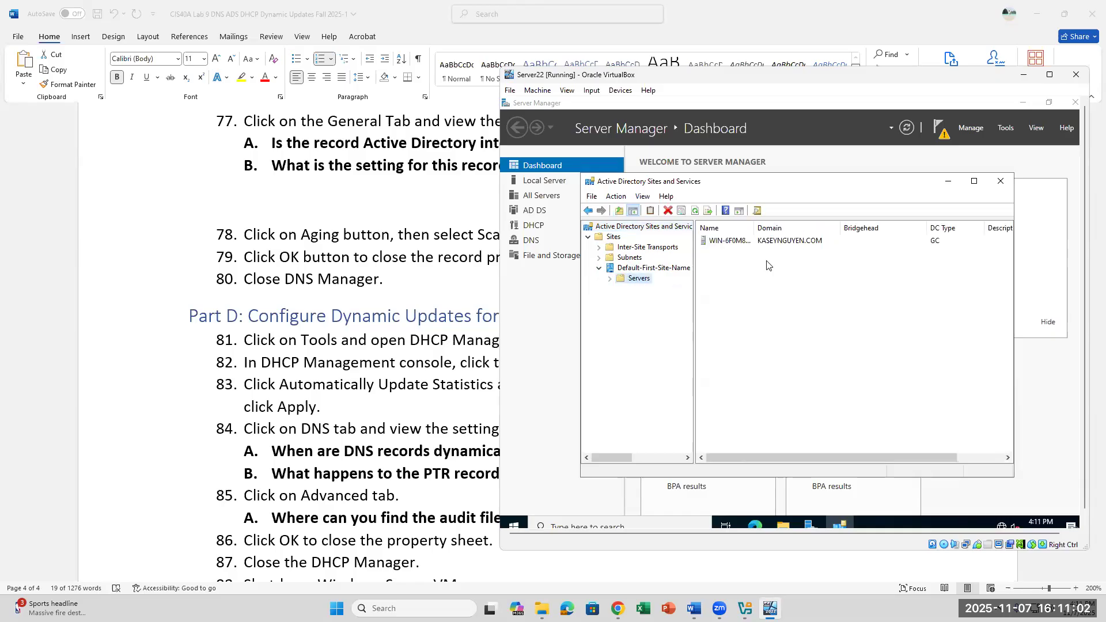
{"action": "left_click", "coordinate": [772, 247]}
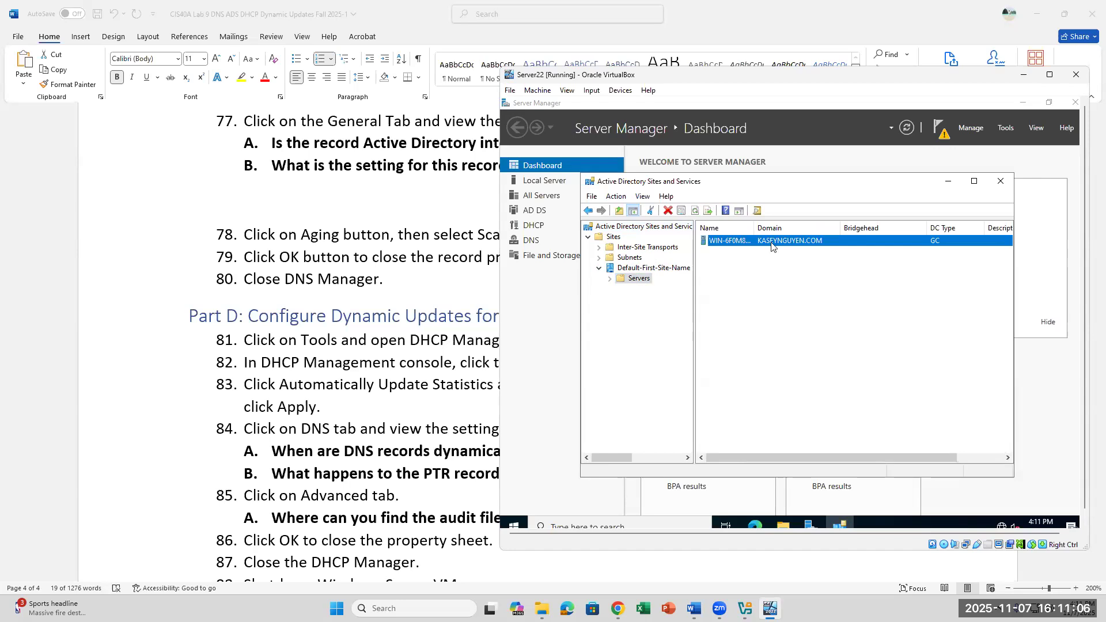
{"action": "right_click", "coordinate": [772, 246]}
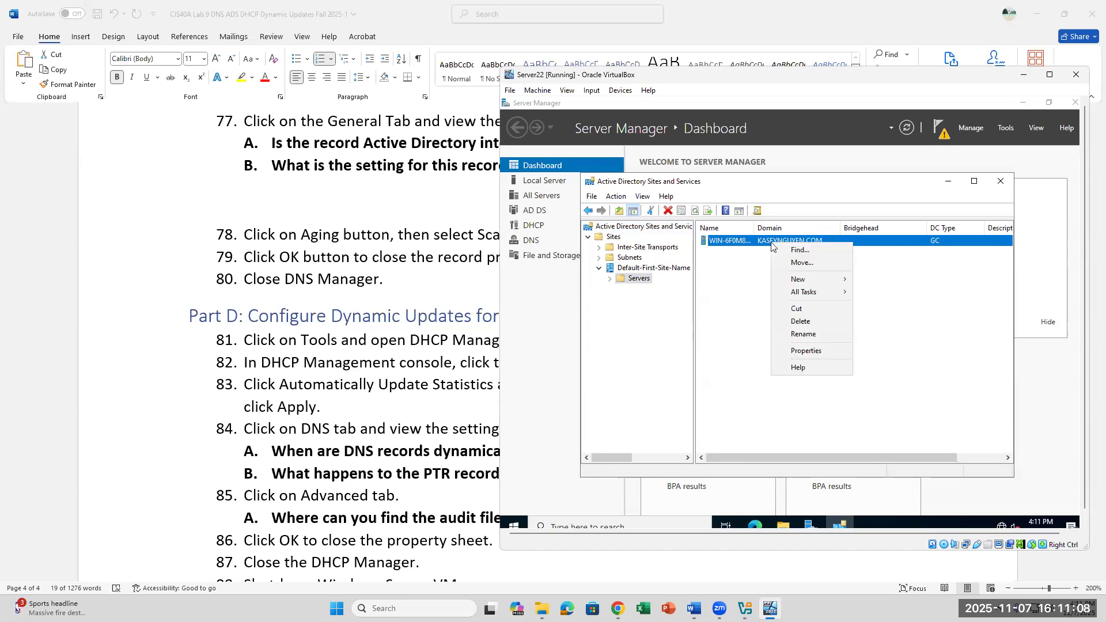
{"action": "mouse_move", "coordinate": [805, 280]}
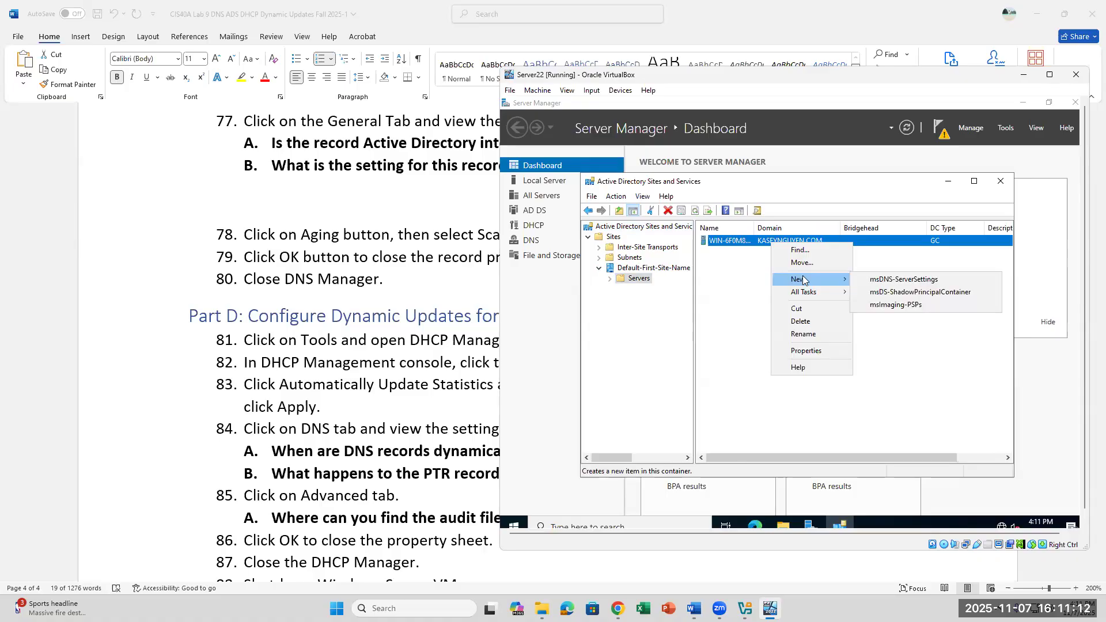
{"action": "left_click", "coordinate": [1000, 181]}
{"action": "left_click", "coordinate": [1000, 181]}
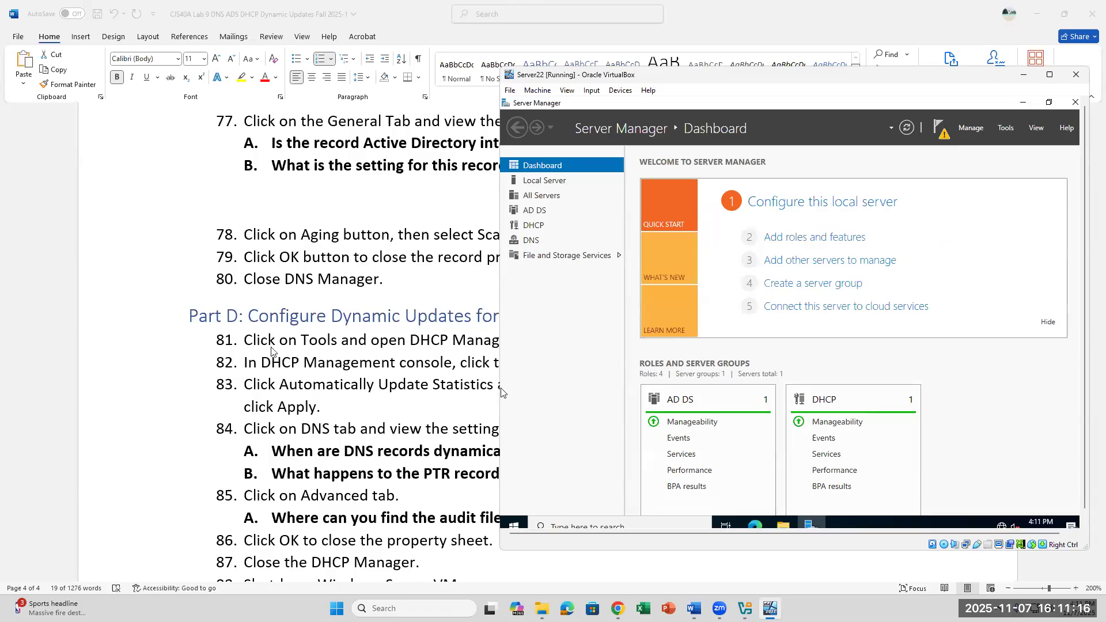
Step: Review questions B through 85A in the Word lab document
{"action": "scroll", "coordinate": [273, 352], "scroll_direction": "down", "scroll_amount": 3}
{"action": "left_click", "coordinate": [439, 387]}
{"action": "left_click", "coordinate": [517, 377]}
{"action": "left_click_drag", "start_coordinate": [596, 353], "coordinate": [203, 308]}
{"action": "left_click", "coordinate": [538, 402]}
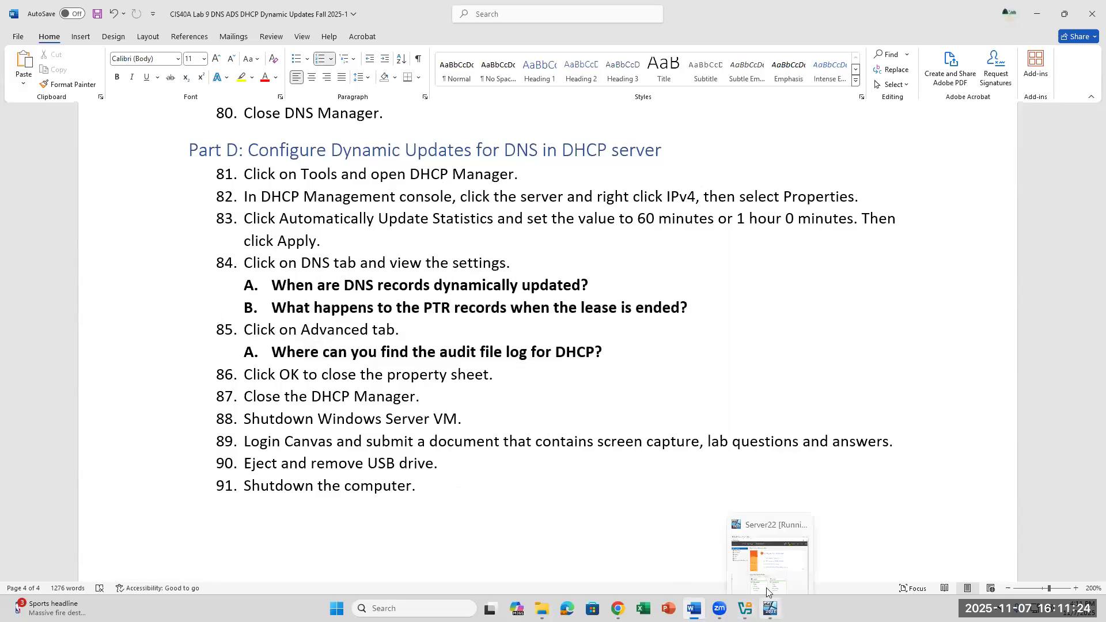
Step: Shut down the Server22 VM from Start > Power, keeping the Other (Unplanned) reason
{"action": "left_click", "coordinate": [770, 608]}
{"action": "left_click", "coordinate": [516, 518]}
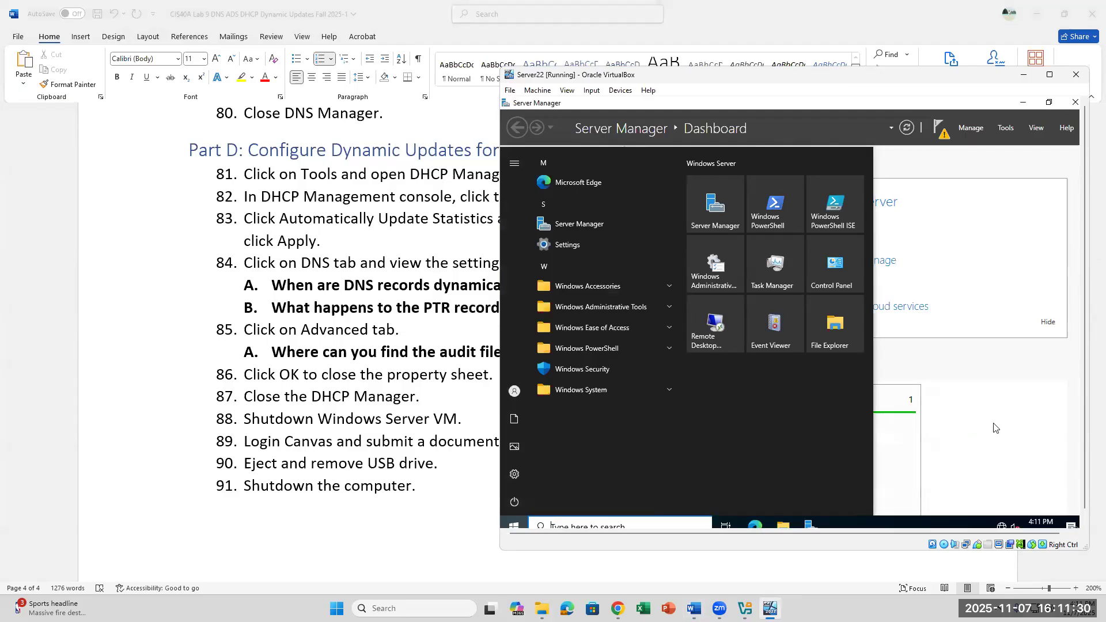
{"action": "left_click", "coordinate": [995, 427]}
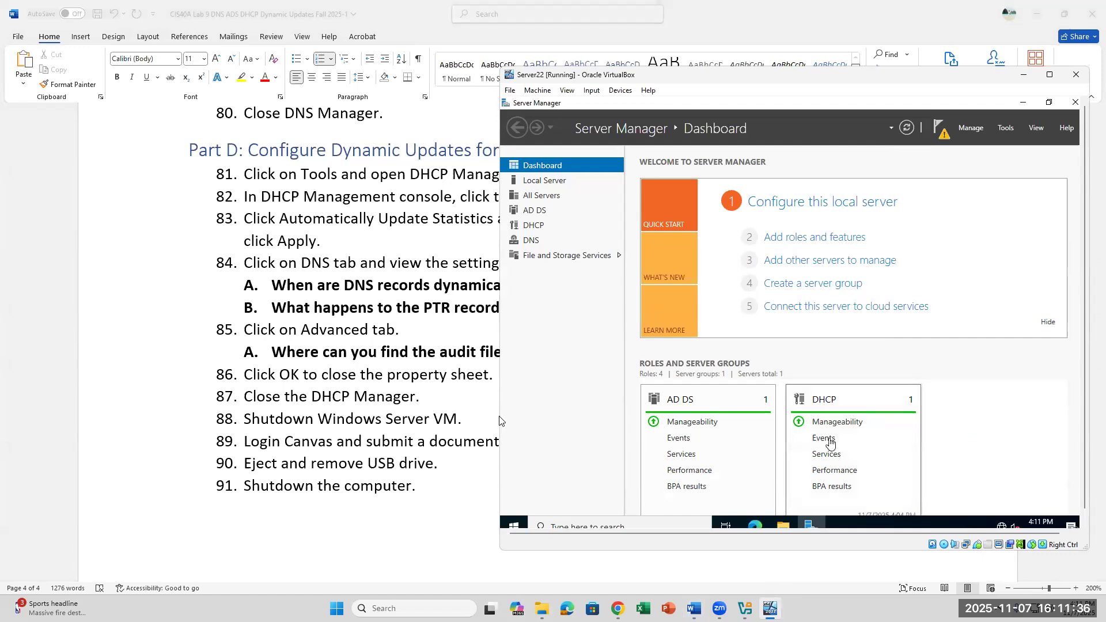
{"action": "left_click", "coordinate": [514, 526]}
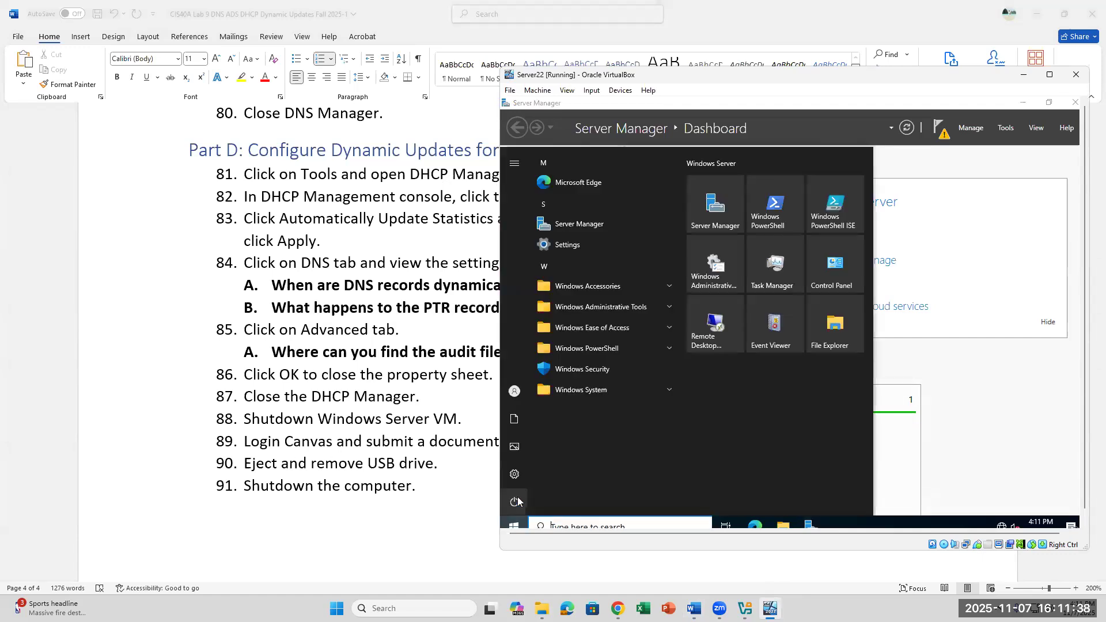
{"action": "left_click", "coordinate": [515, 502]}
{"action": "left_click", "coordinate": [532, 454]}
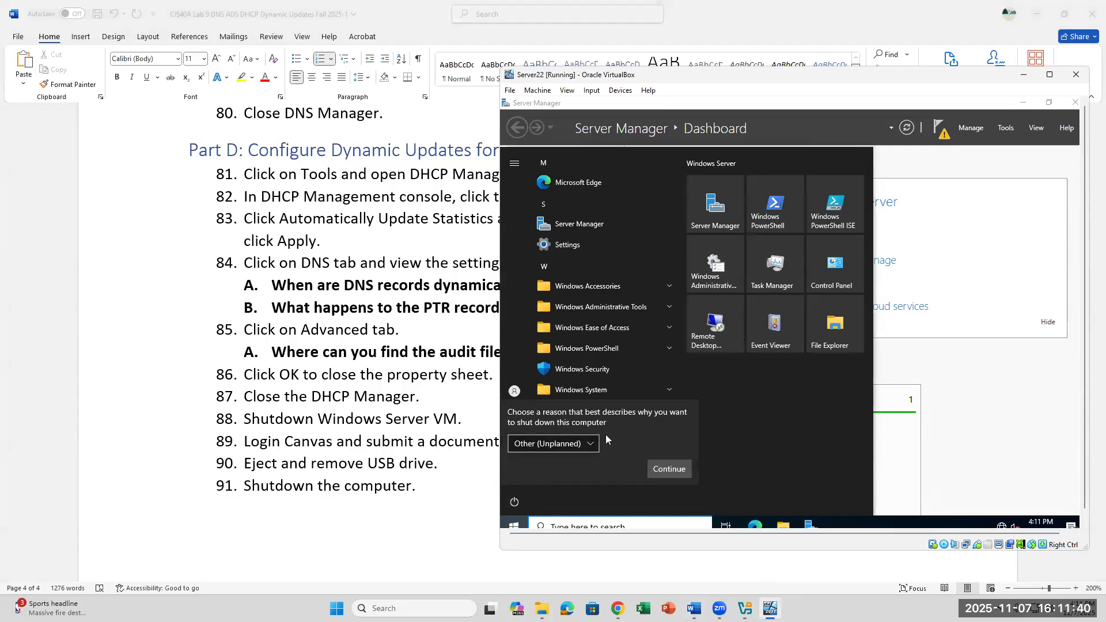
{"action": "left_click", "coordinate": [657, 464]}
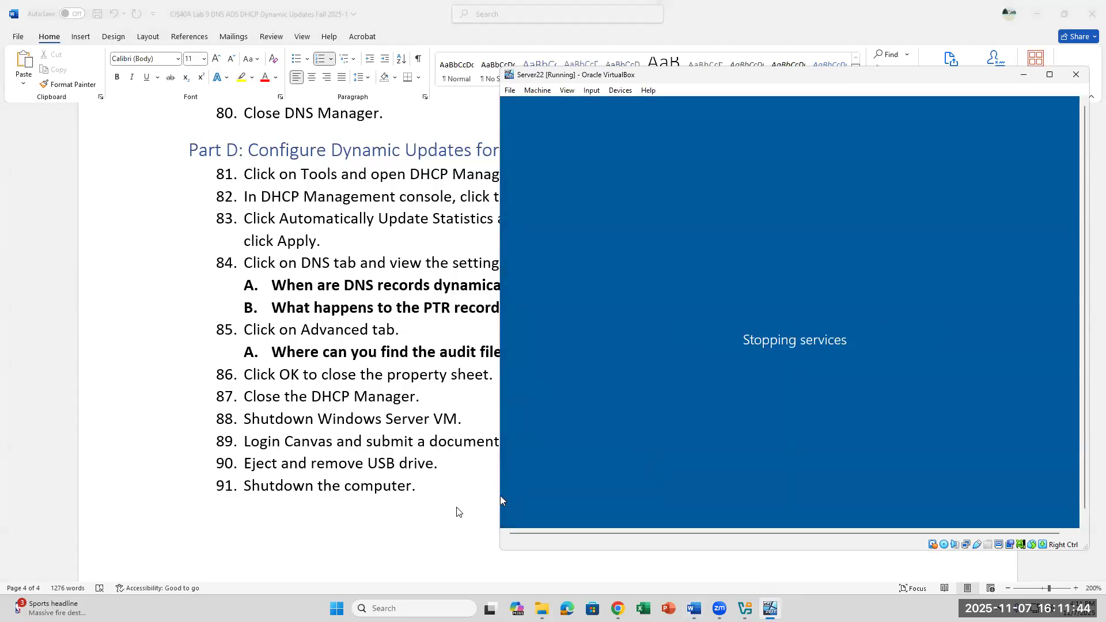
{"action": "scroll", "coordinate": [569, 479], "scroll_direction": "down", "scroll_amount": 3}
{"action": "scroll", "coordinate": [568, 481], "scroll_direction": "up", "scroll_amount": 2}
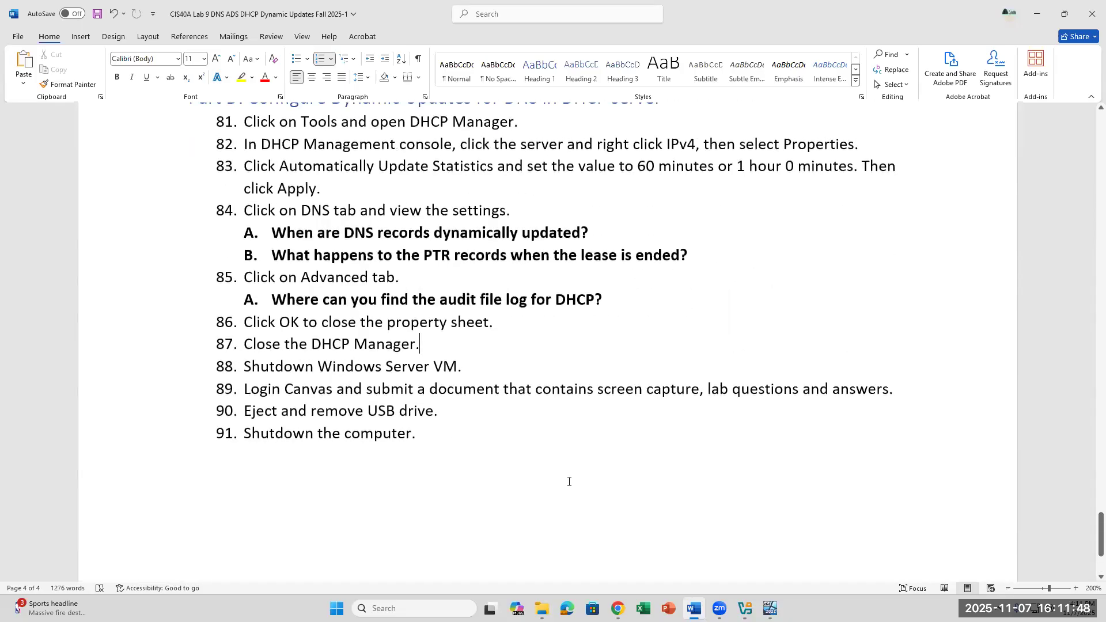
{"action": "scroll", "coordinate": [793, 526], "scroll_direction": "up", "scroll_amount": 1}
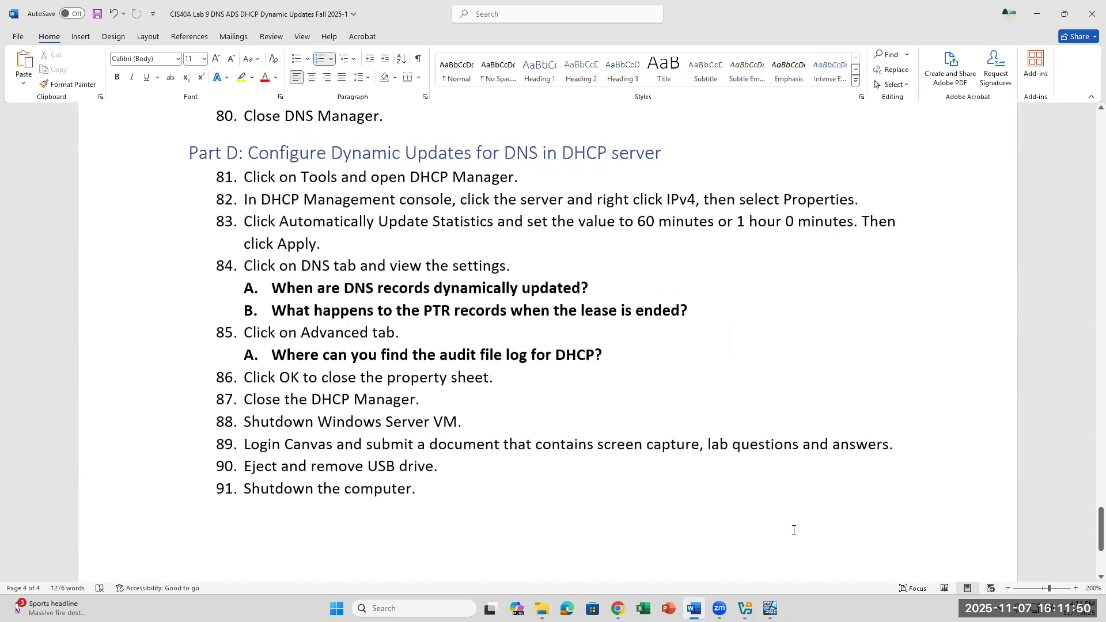